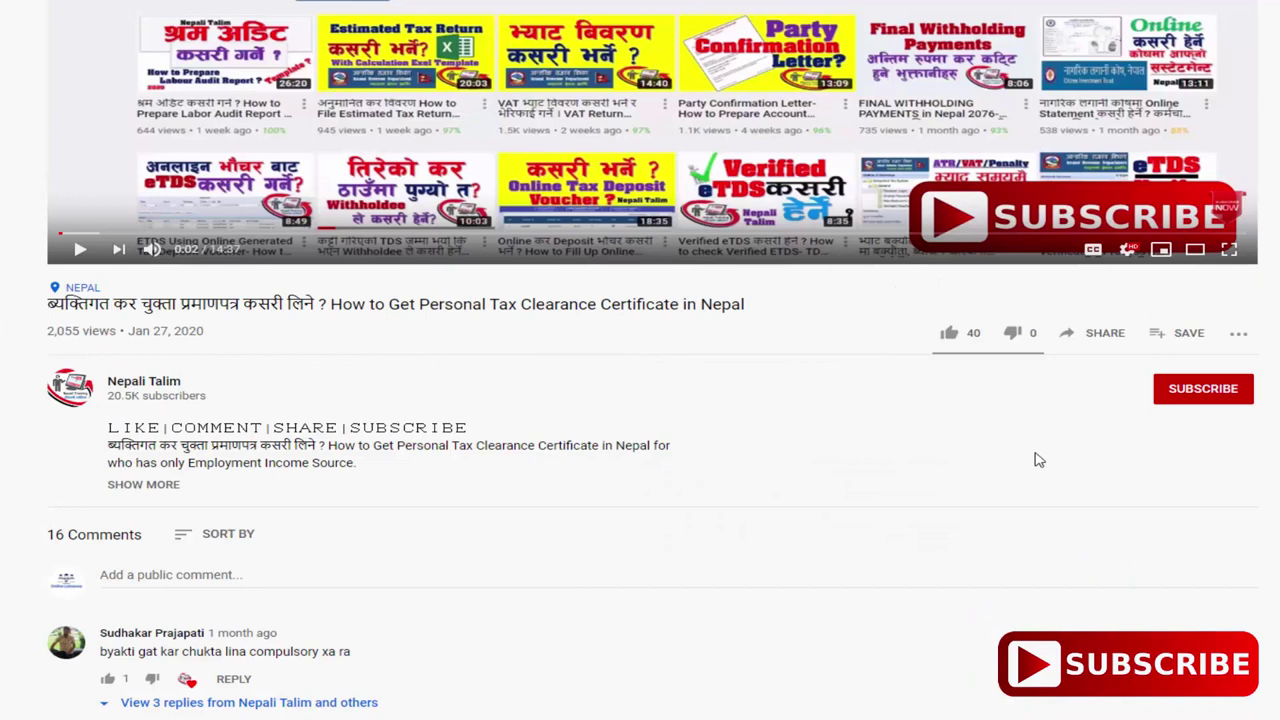
Step: Subscribe to the Nepali Talim channel and set its bell to All notifications
{"action": "left_click", "coordinate": [1168, 396]}
{"action": "left_click", "coordinate": [1240, 392]}
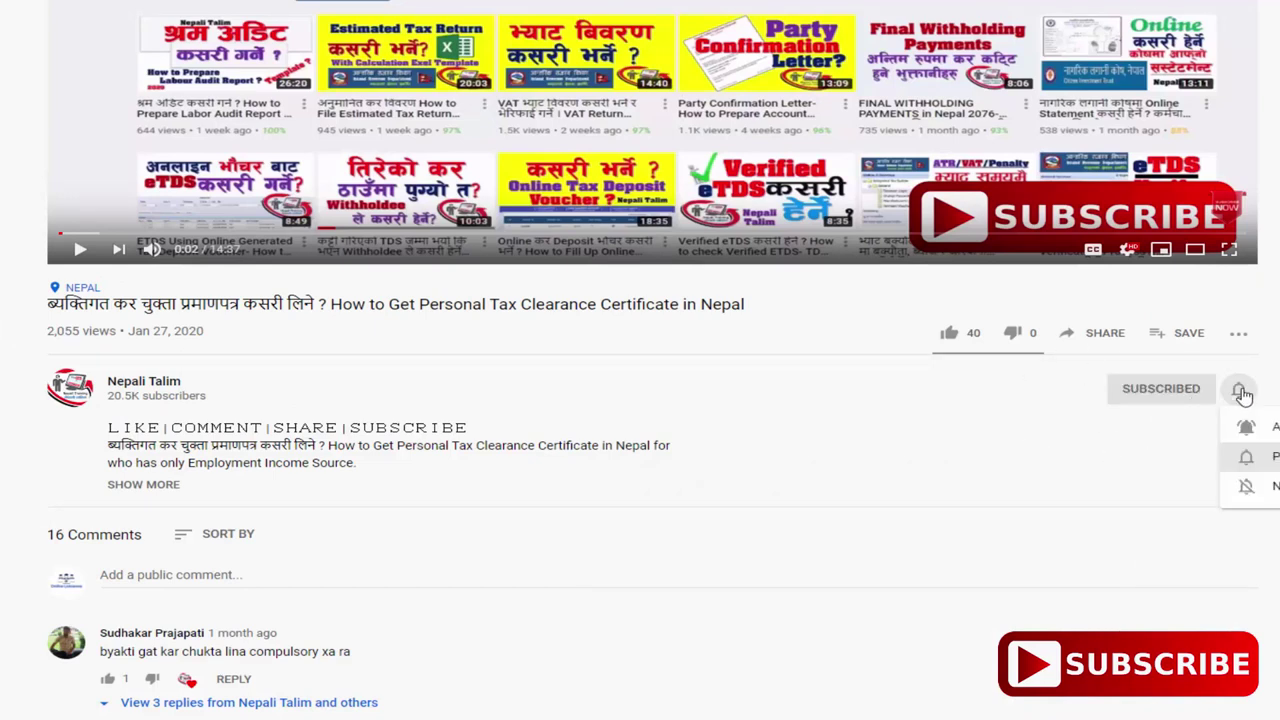
{"action": "left_click", "coordinate": [1242, 426]}
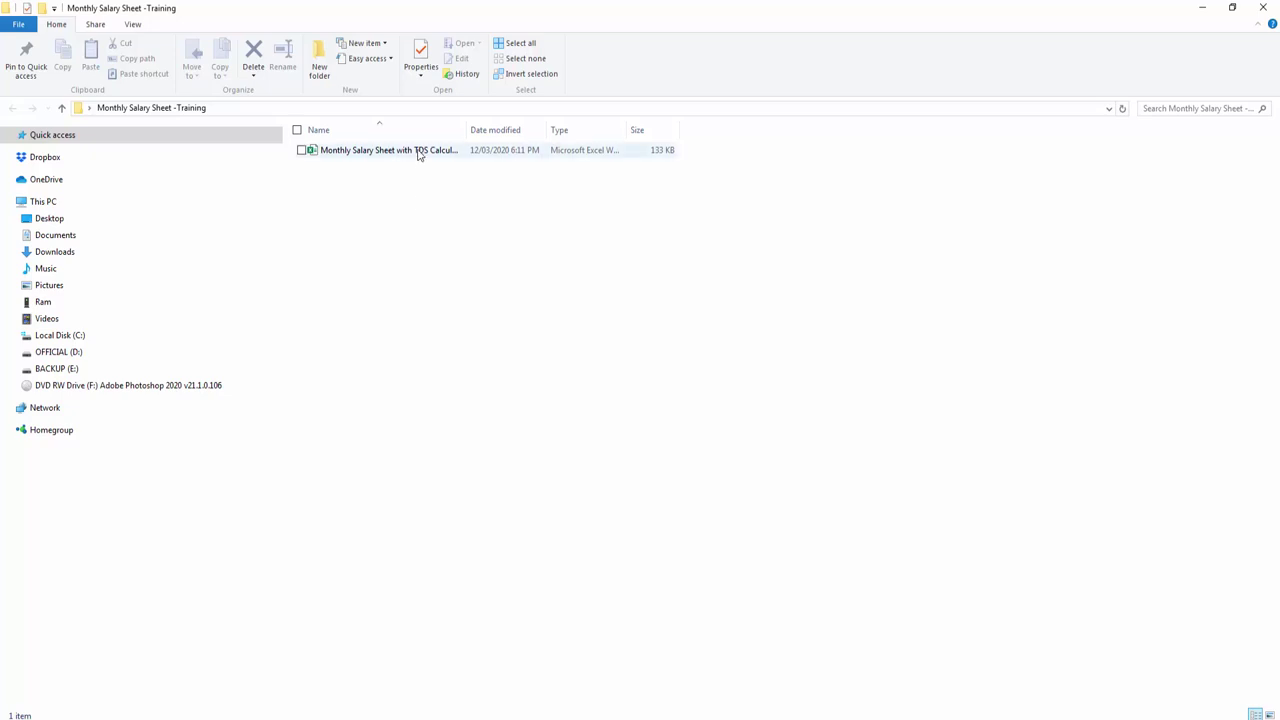
Step: Open the 'Monthly Salary Sheet with TDS Calculation' workbook from the Training folder
{"action": "double_click", "coordinate": [419, 151]}
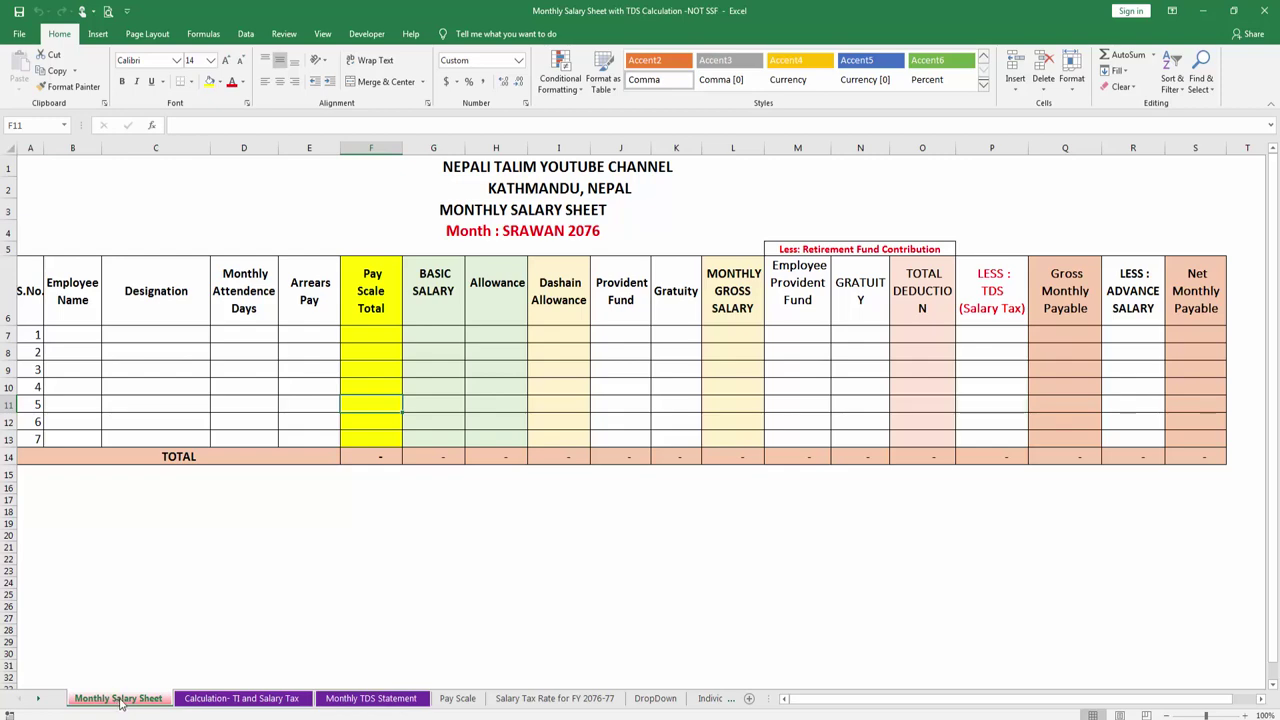
Step: Switch to the 'Calculation- TI and Salary Tax' sheet to review the employee salary table
{"action": "left_click", "coordinate": [241, 698]}
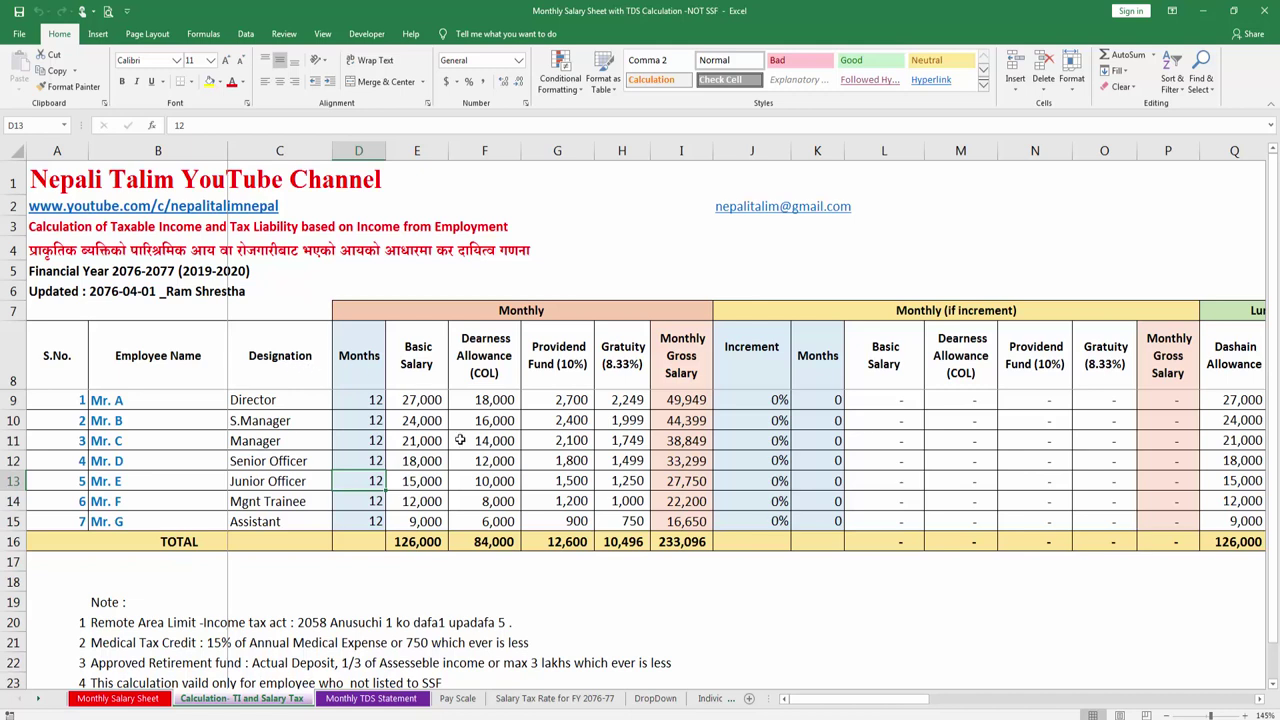
Step: On the Pay Scale sheet, widen columns C–N so all grade amounts display
{"action": "left_click", "coordinate": [458, 698]}
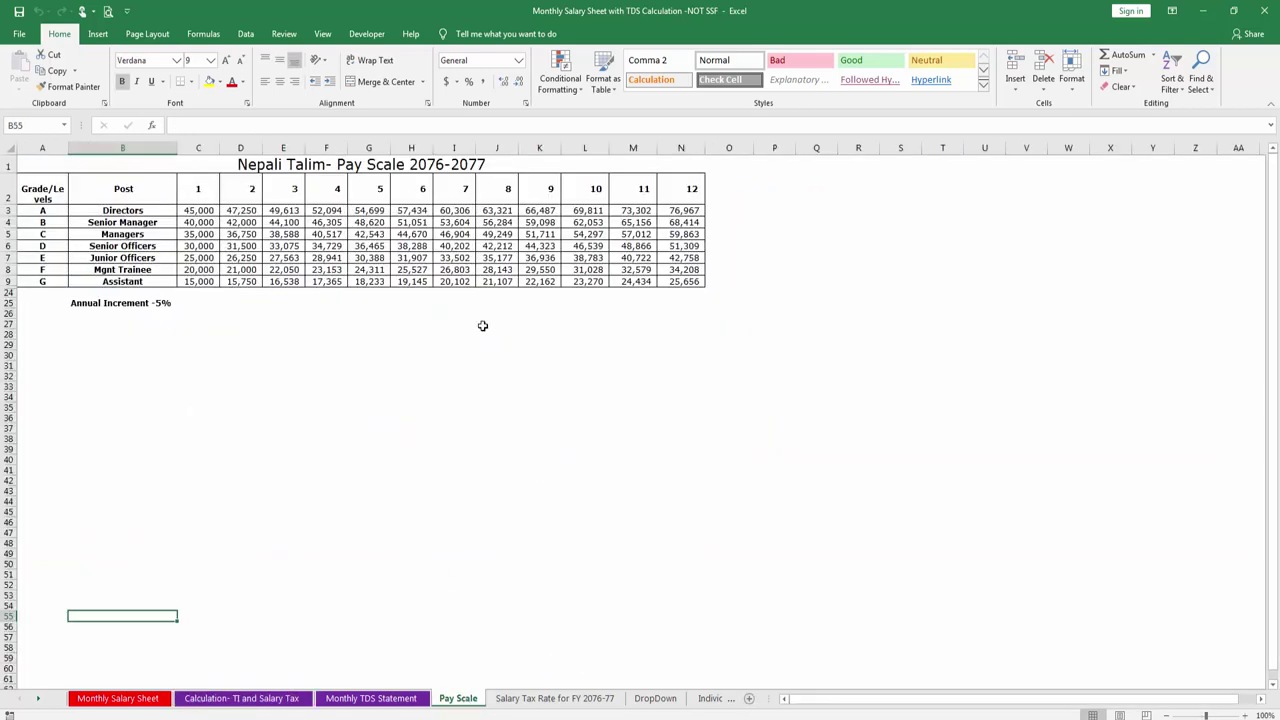
{"action": "scroll", "coordinate": [407, 346], "scroll_direction": "up", "scroll_amount": 1, "text": "ctrl"}
{"action": "scroll", "coordinate": [407, 346], "scroll_direction": "down", "scroll_amount": 2}
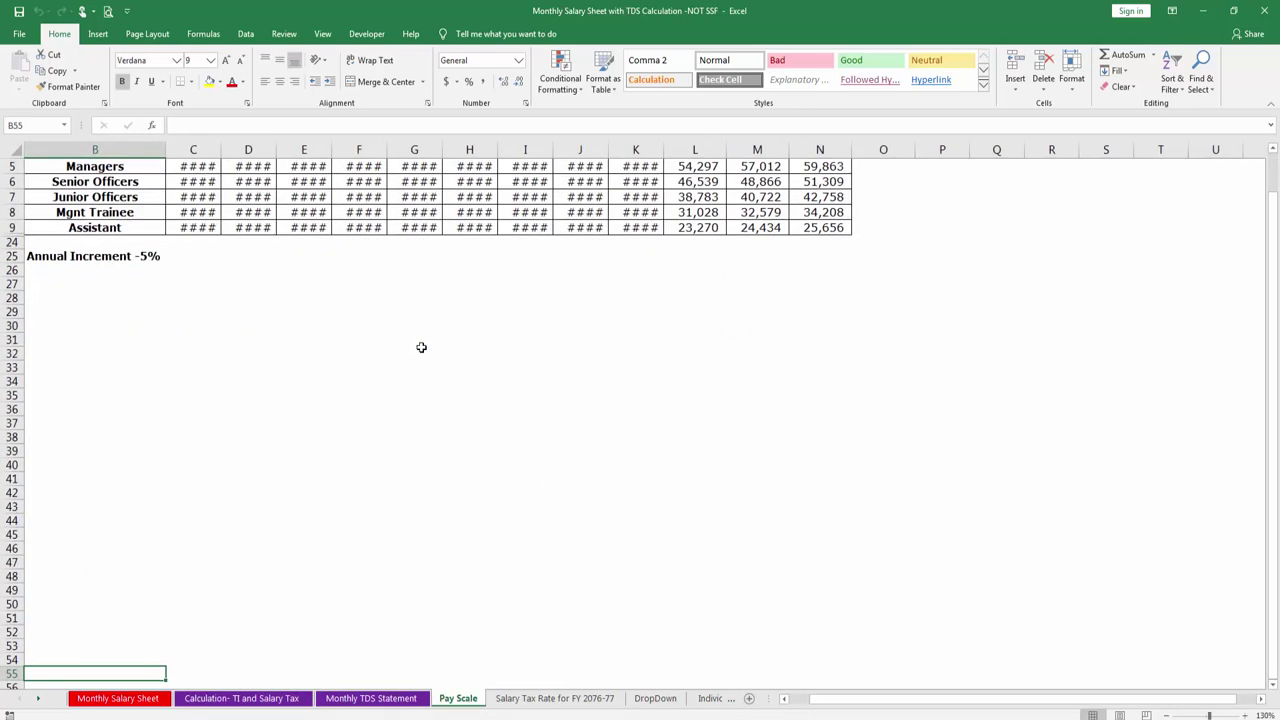
{"action": "scroll", "coordinate": [410, 346], "scroll_direction": "up", "scroll_amount": 2, "text": "ctrl"}
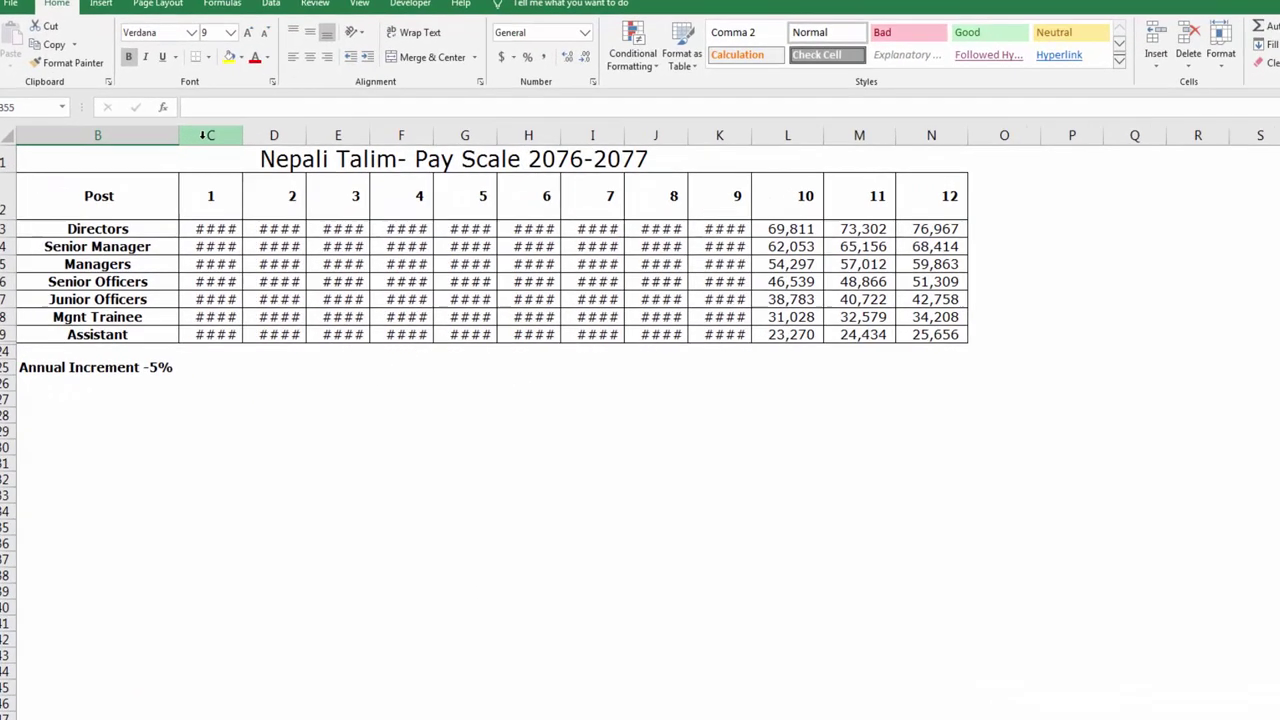
{"action": "left_click_drag", "start_coordinate": [207, 135], "coordinate": [931, 135]}
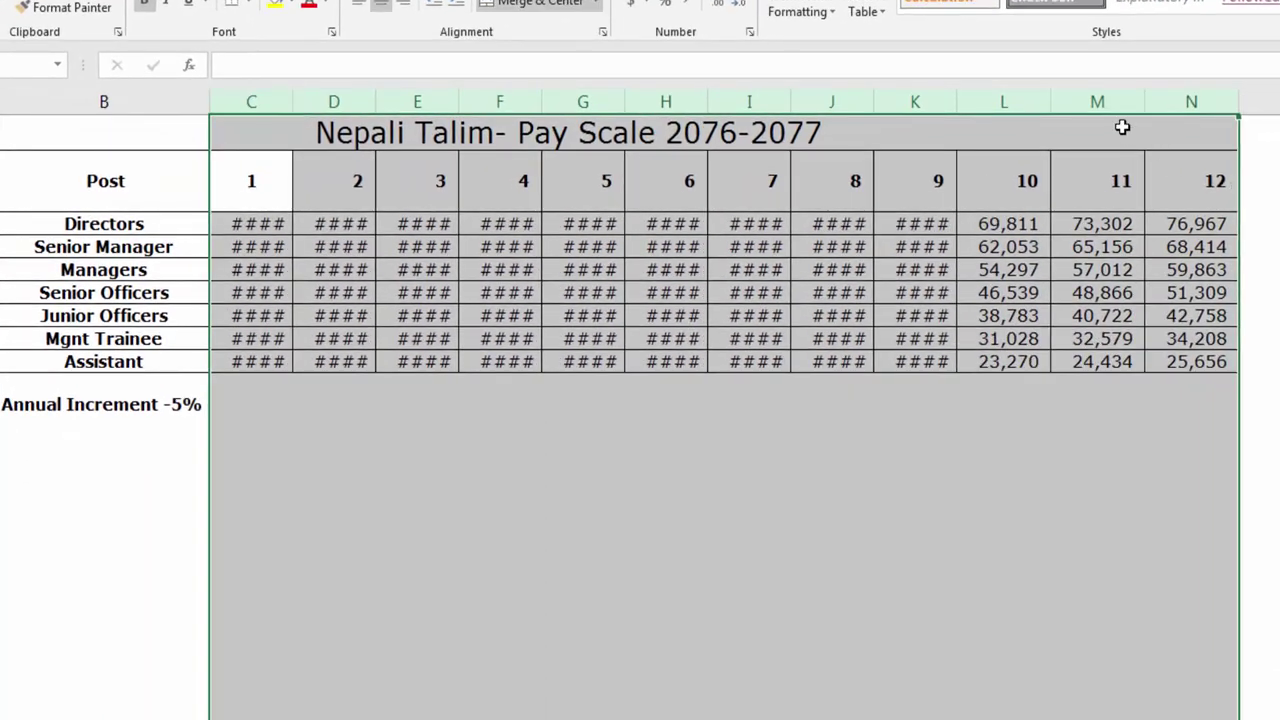
{"action": "left_click_drag", "start_coordinate": [823, 135], "coordinate": [839, 135]}
{"action": "left_click", "coordinate": [941, 508]}
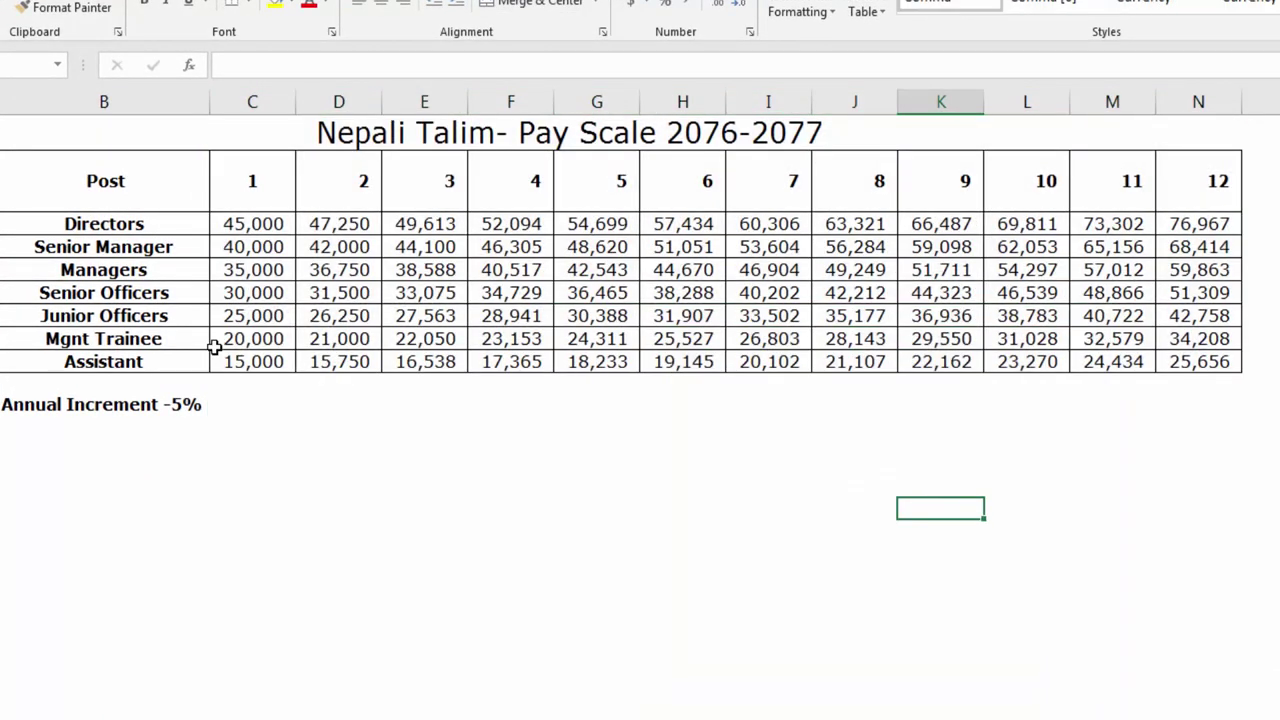
Step: Relabel the Post heading as 'Grade/Level'
{"action": "left_click", "coordinate": [122, 186]}
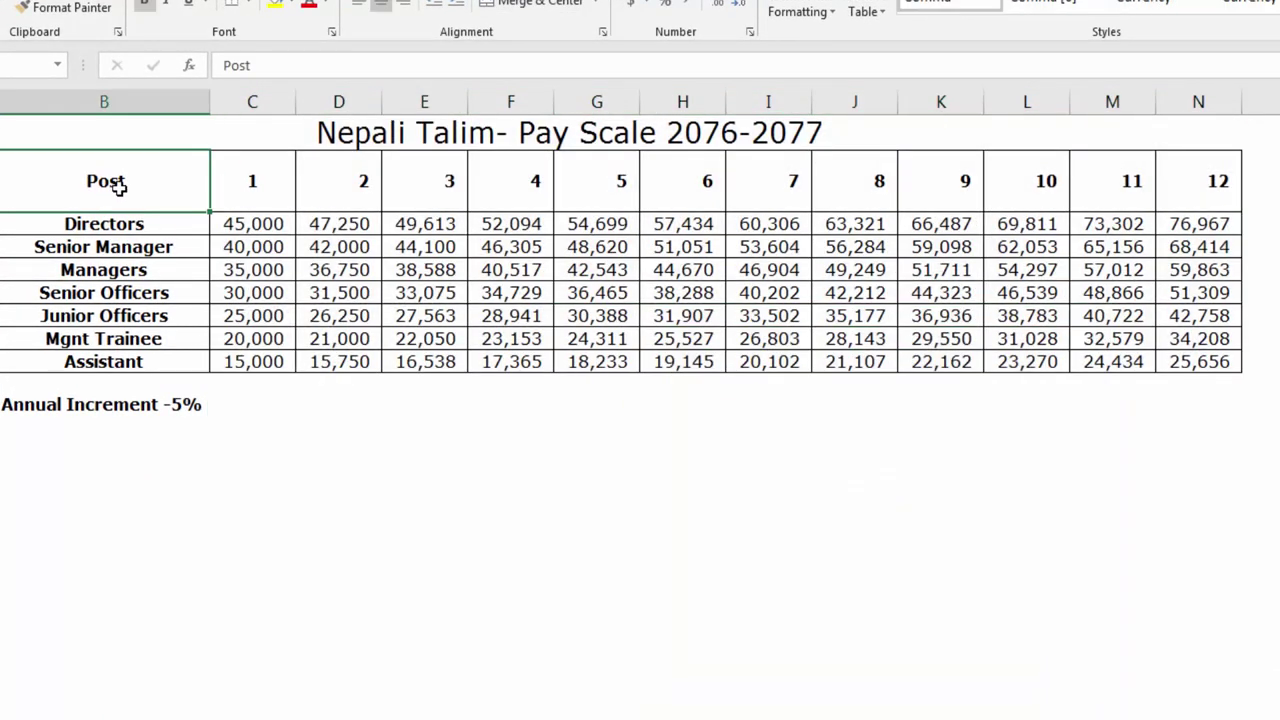
{"action": "type", "text": "Grade"}
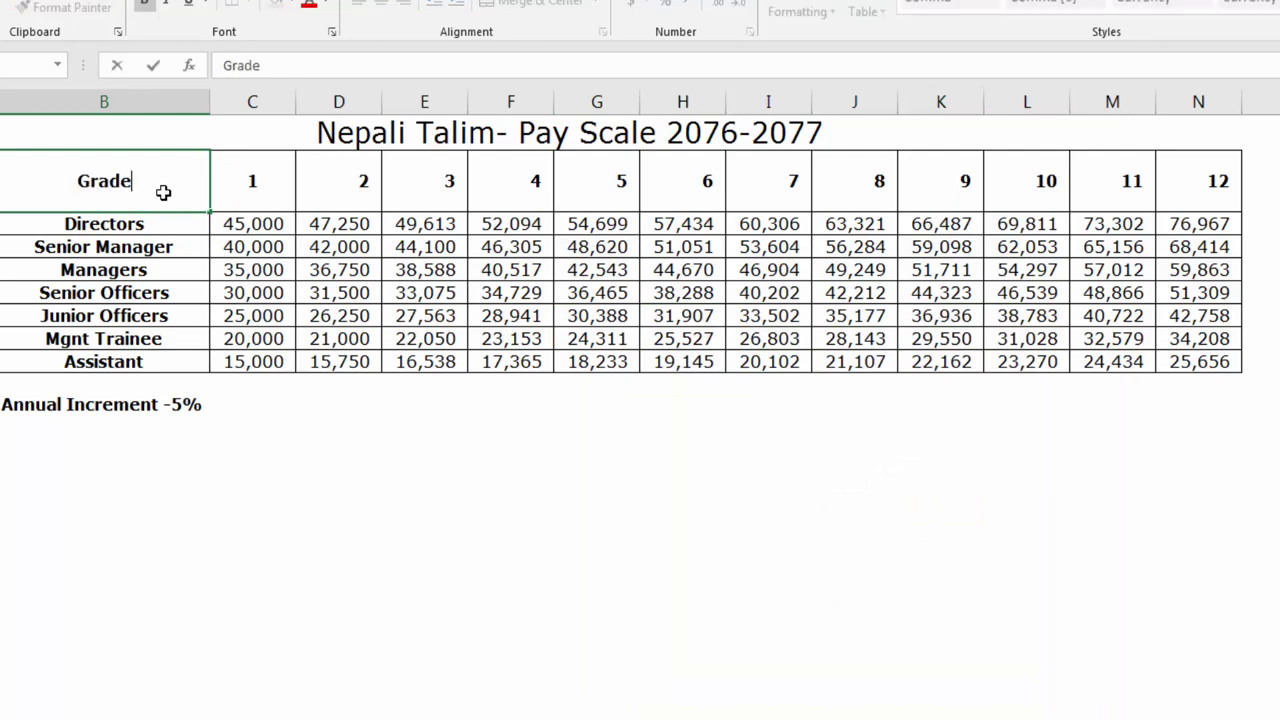
{"action": "type", "text": "/Level"}
{"action": "key", "text": "Return"}
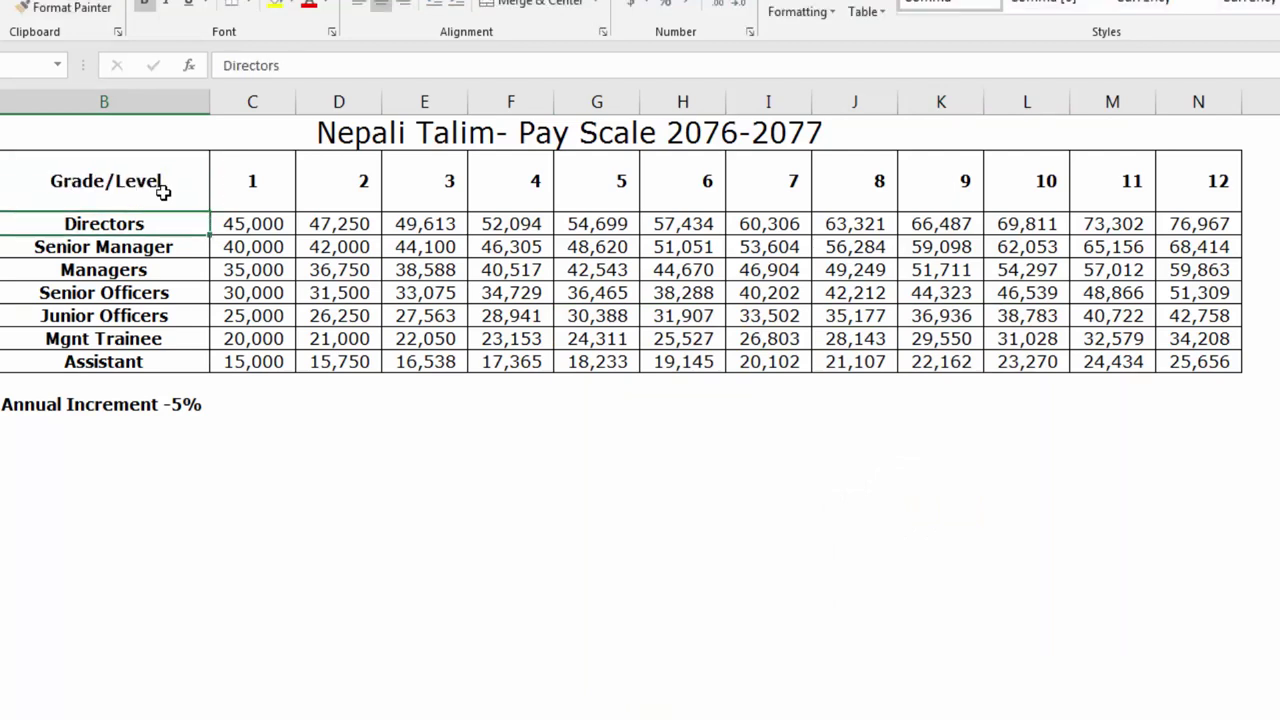
Step: Walk through the grade headings from 1 across to 12
{"action": "left_click", "coordinate": [262, 185]}
{"action": "left_click_drag", "start_coordinate": [385, 180], "coordinate": [510, 180]}
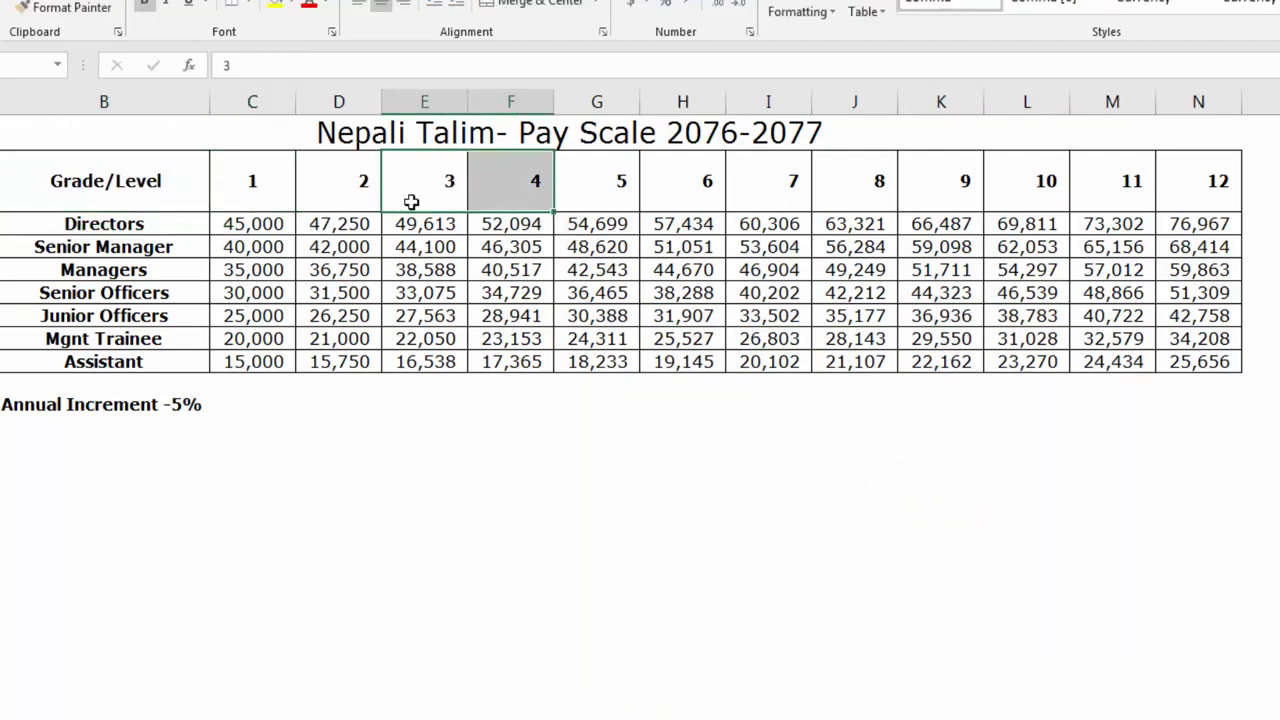
{"action": "left_click", "coordinate": [267, 174]}
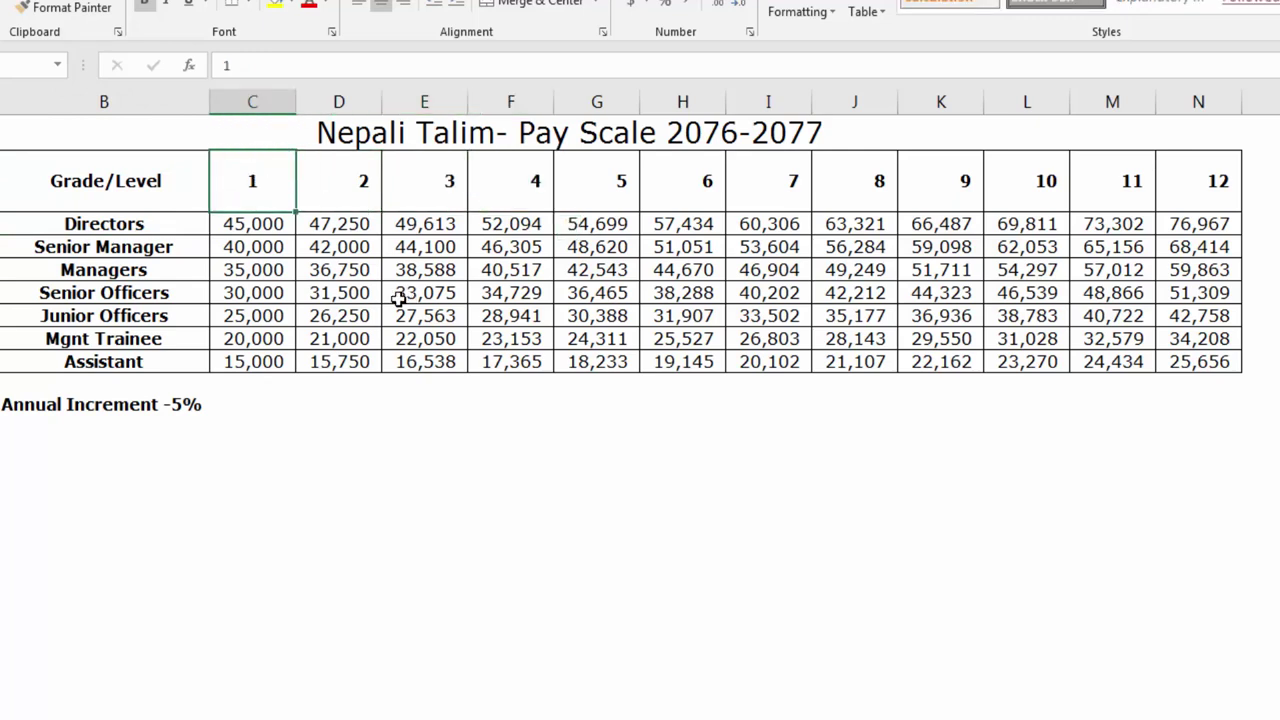
{"action": "left_click", "coordinate": [344, 178]}
{"action": "left_click", "coordinate": [423, 180]}
{"action": "left_click", "coordinate": [525, 178]}
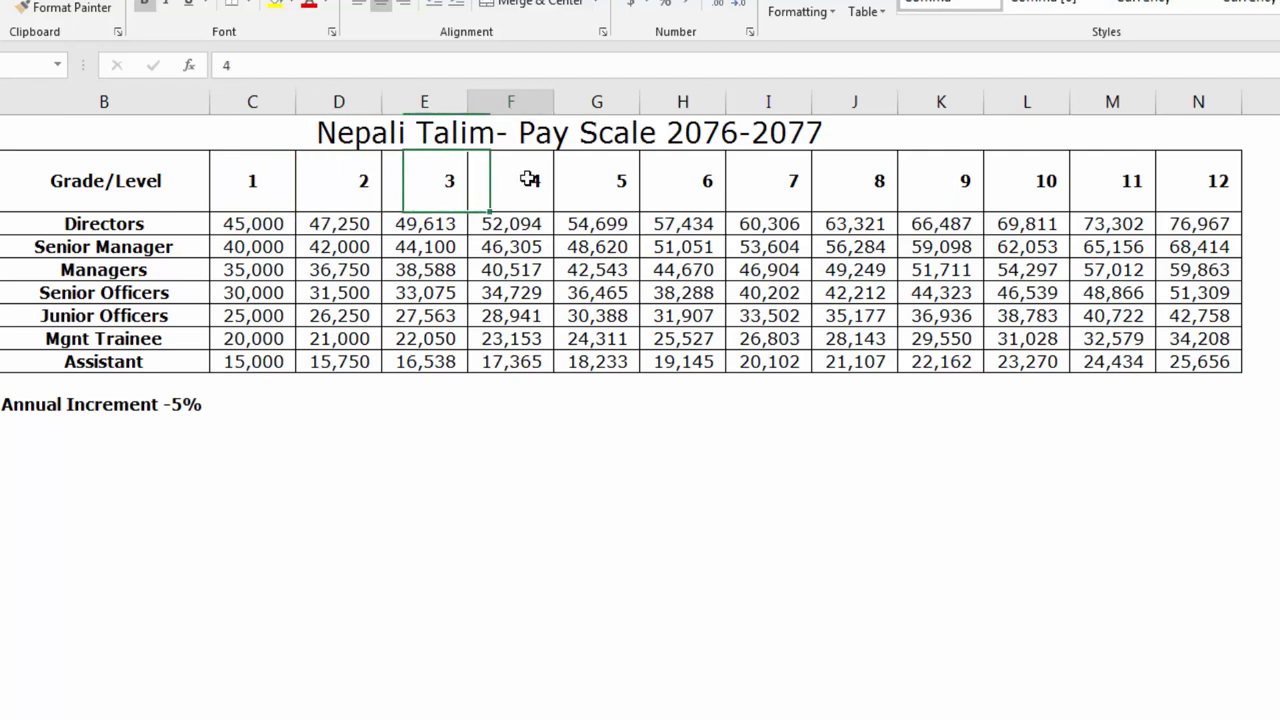
{"action": "left_click", "coordinate": [610, 178]}
{"action": "left_click", "coordinate": [690, 178]}
{"action": "left_click", "coordinate": [798, 182]}
{"action": "left_click", "coordinate": [850, 182]}
{"action": "left_click", "coordinate": [917, 181]}
{"action": "left_click", "coordinate": [1066, 194]}
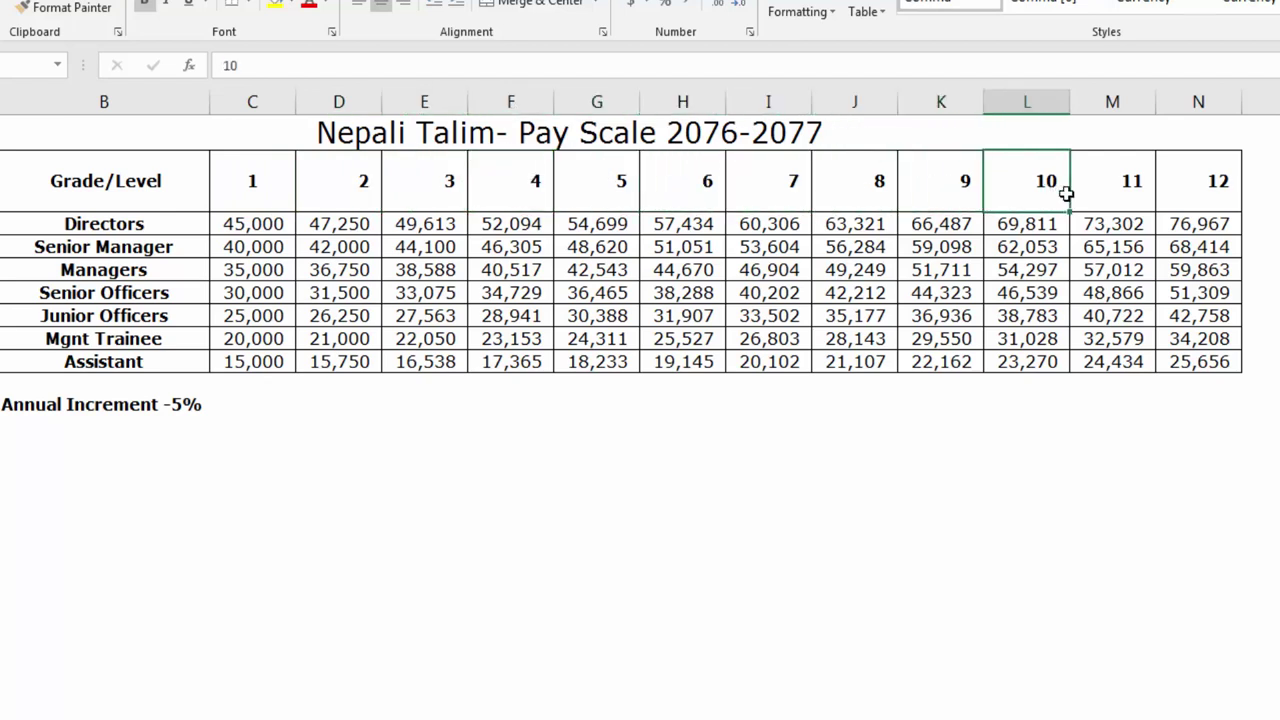
{"action": "left_click", "coordinate": [1134, 190]}
{"action": "left_click", "coordinate": [1186, 182]}
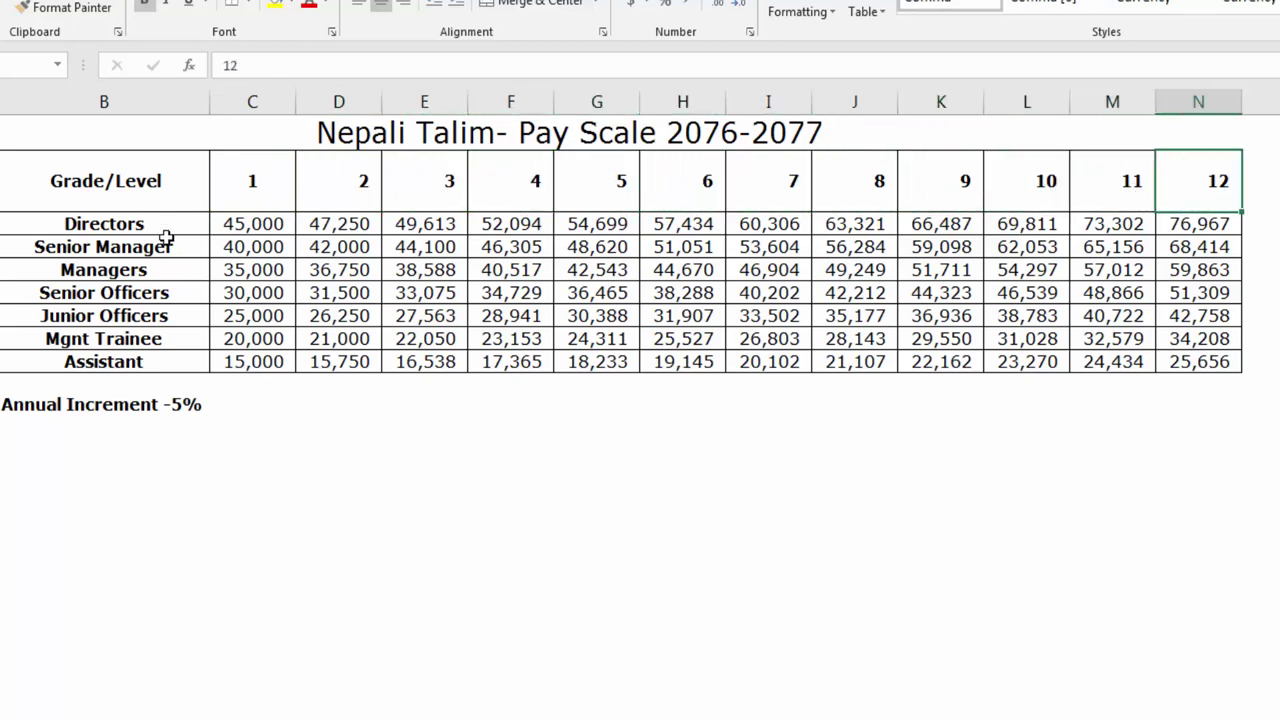
Step: Review the post labels and the grade 1 pays from 45,000 down to 15,000
{"action": "left_click", "coordinate": [77, 224]}
{"action": "left_click", "coordinate": [82, 248]}
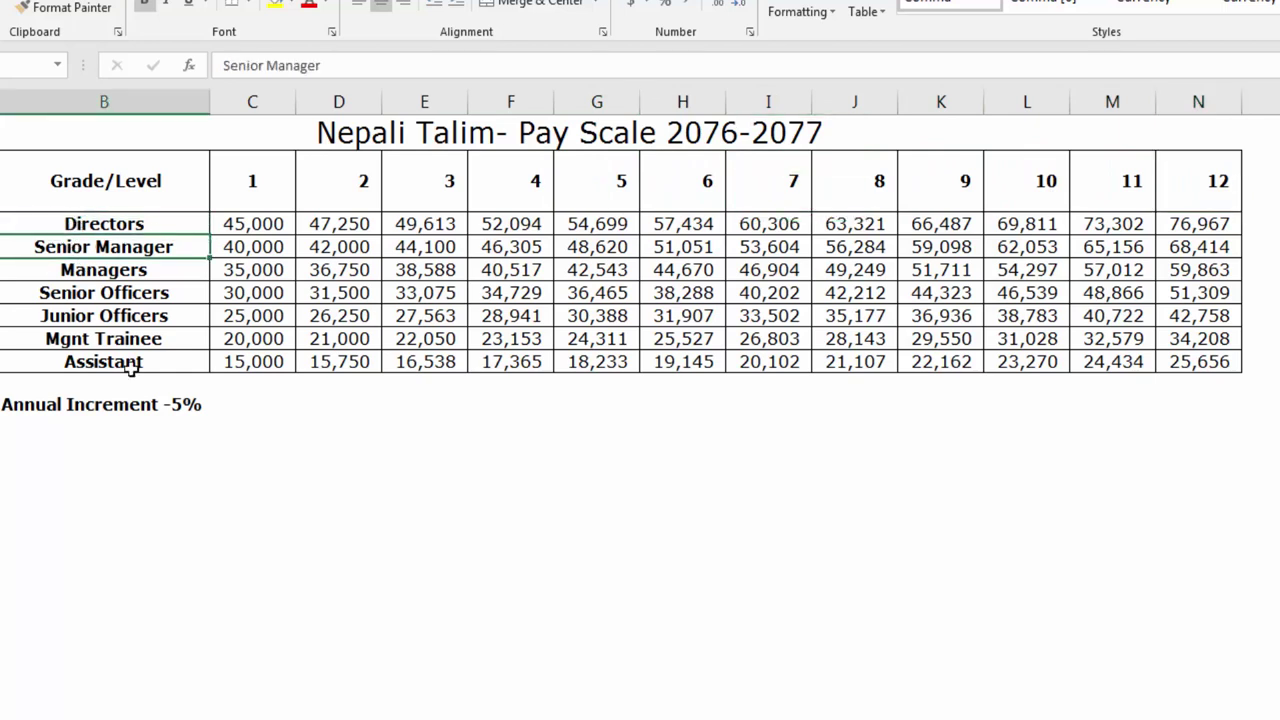
{"action": "left_click", "coordinate": [138, 363]}
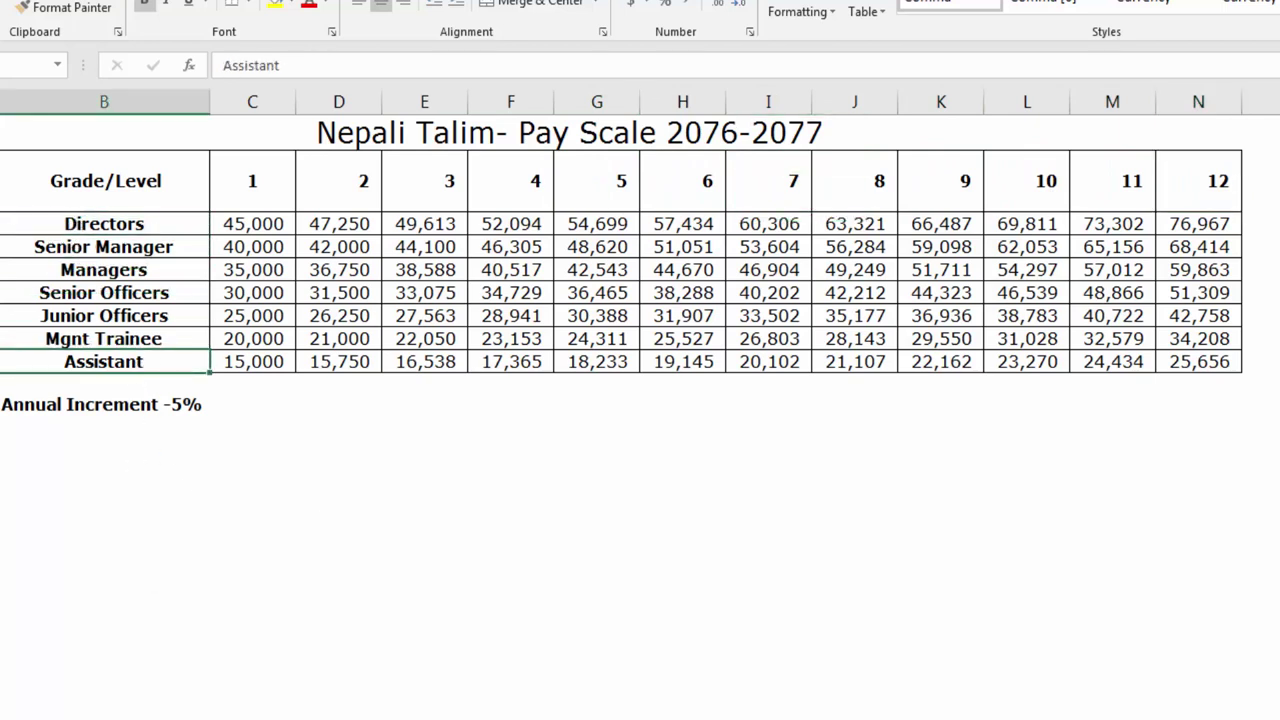
{"action": "left_click", "coordinate": [104, 339]}
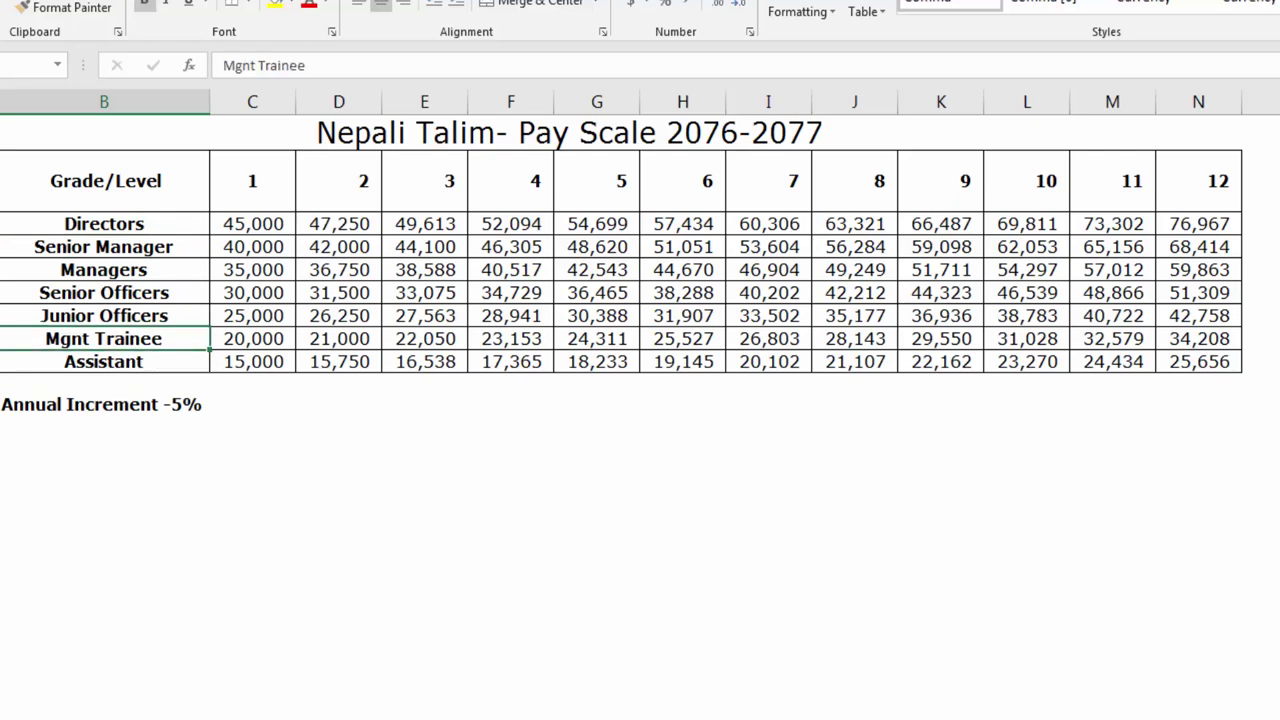
{"action": "left_click", "coordinate": [240, 362]}
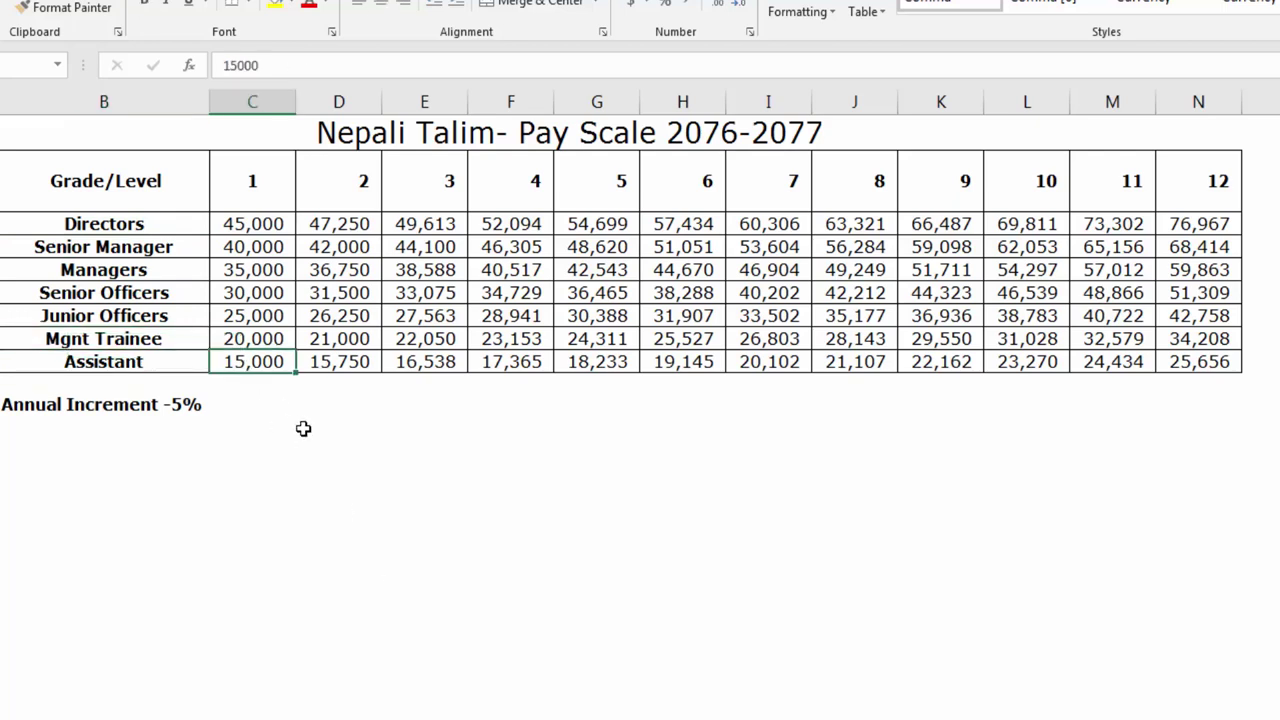
{"action": "left_click", "coordinate": [254, 341]}
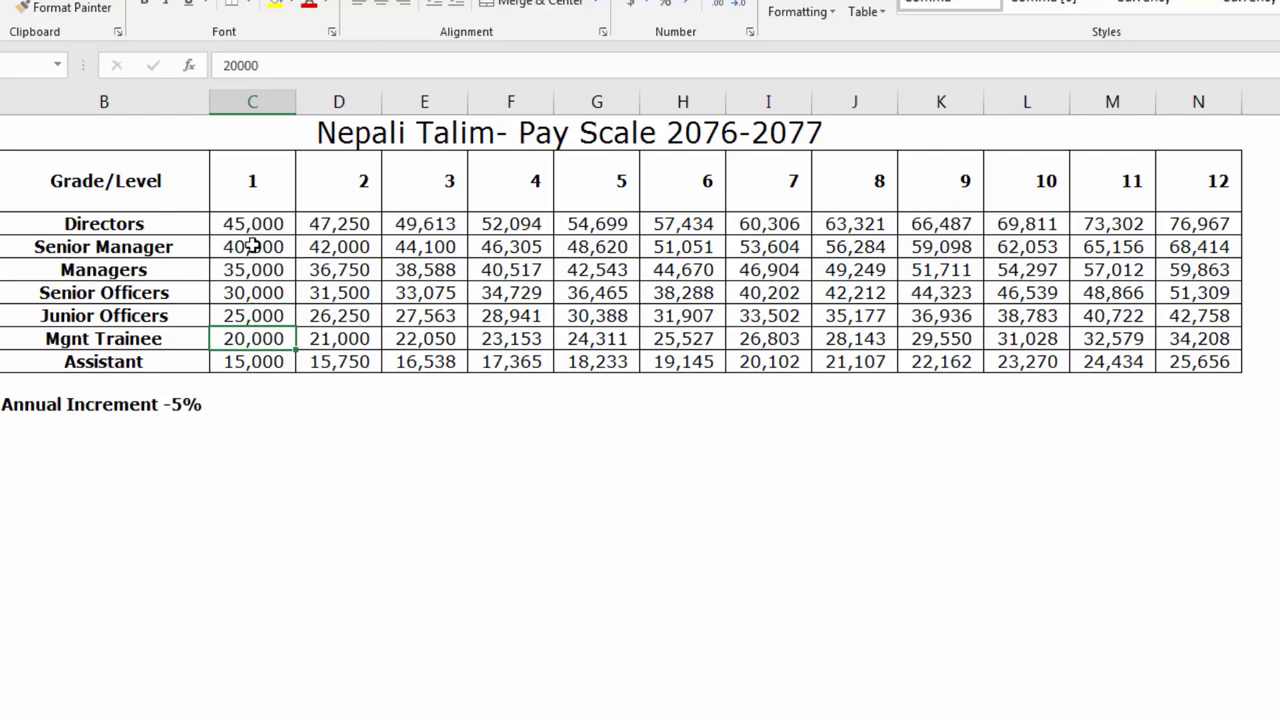
{"action": "left_click_drag", "start_coordinate": [234, 224], "coordinate": [262, 362]}
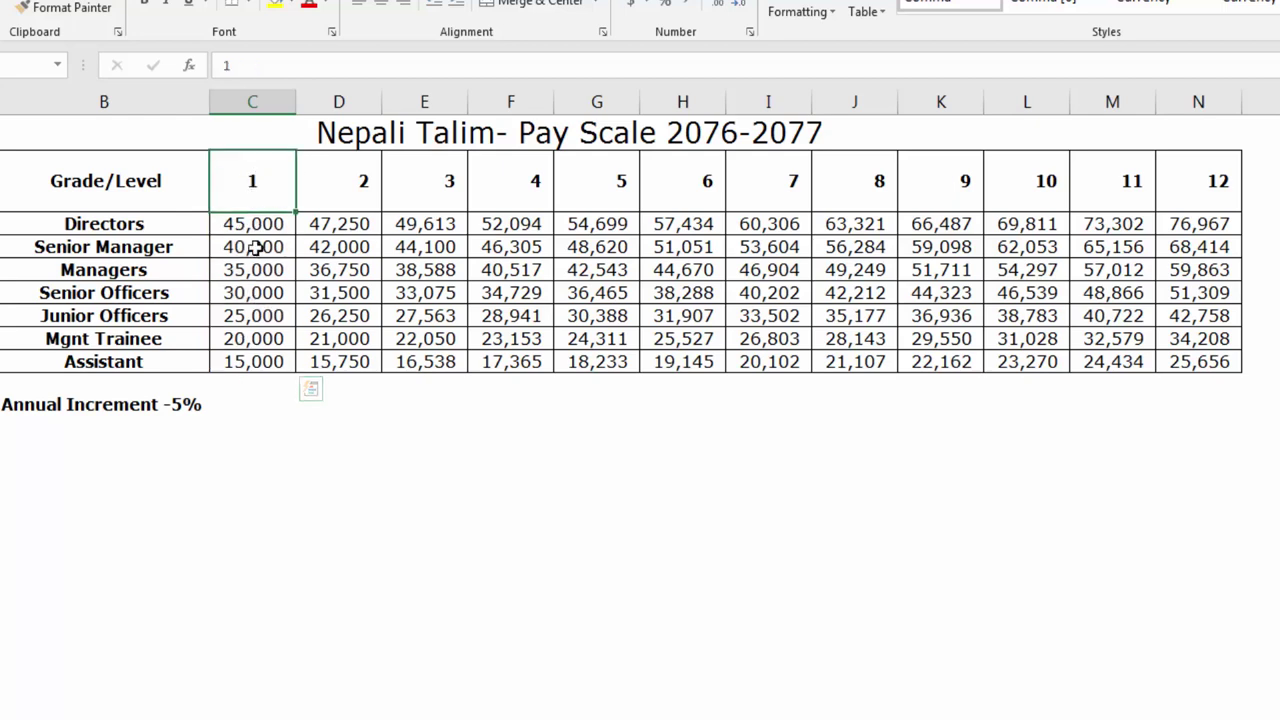
{"action": "left_click_drag", "start_coordinate": [262, 181], "coordinate": [260, 362]}
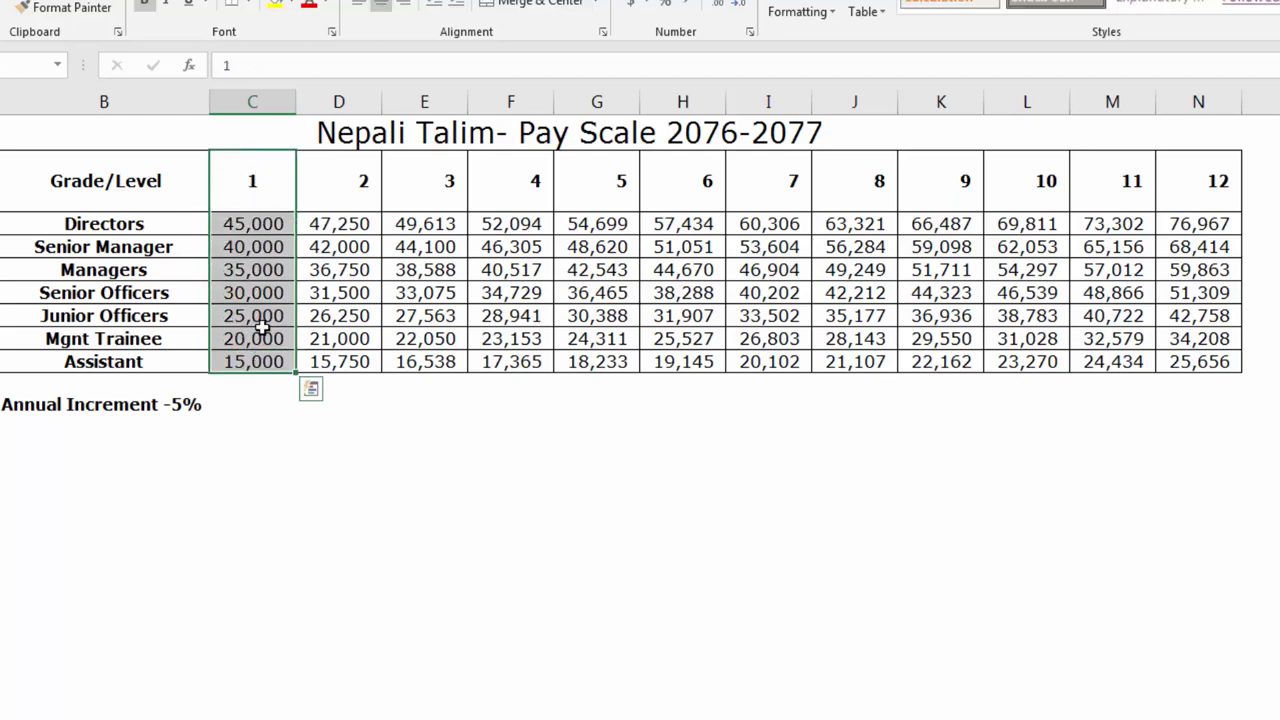
{"action": "left_click", "coordinate": [345, 228]}
{"action": "left_click", "coordinate": [486, 296]}
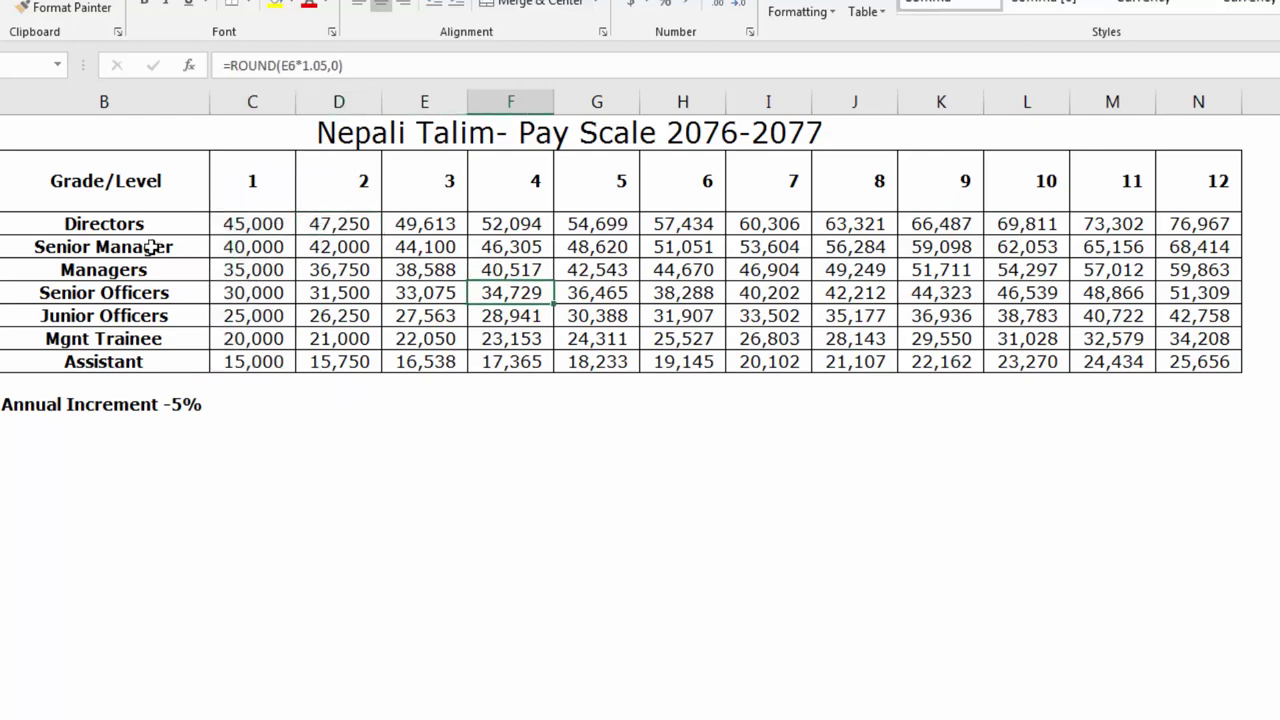
{"action": "left_click", "coordinate": [150, 316]}
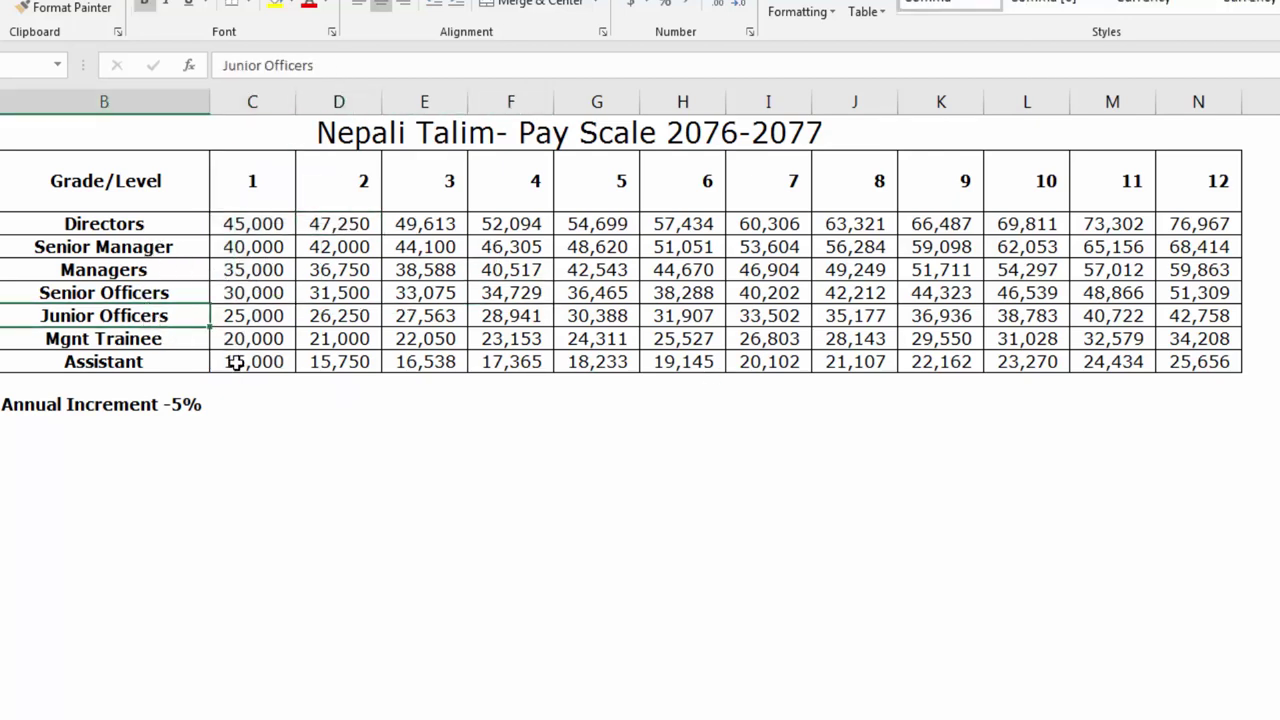
{"action": "left_click", "coordinate": [178, 295]}
{"action": "left_click", "coordinate": [150, 274]}
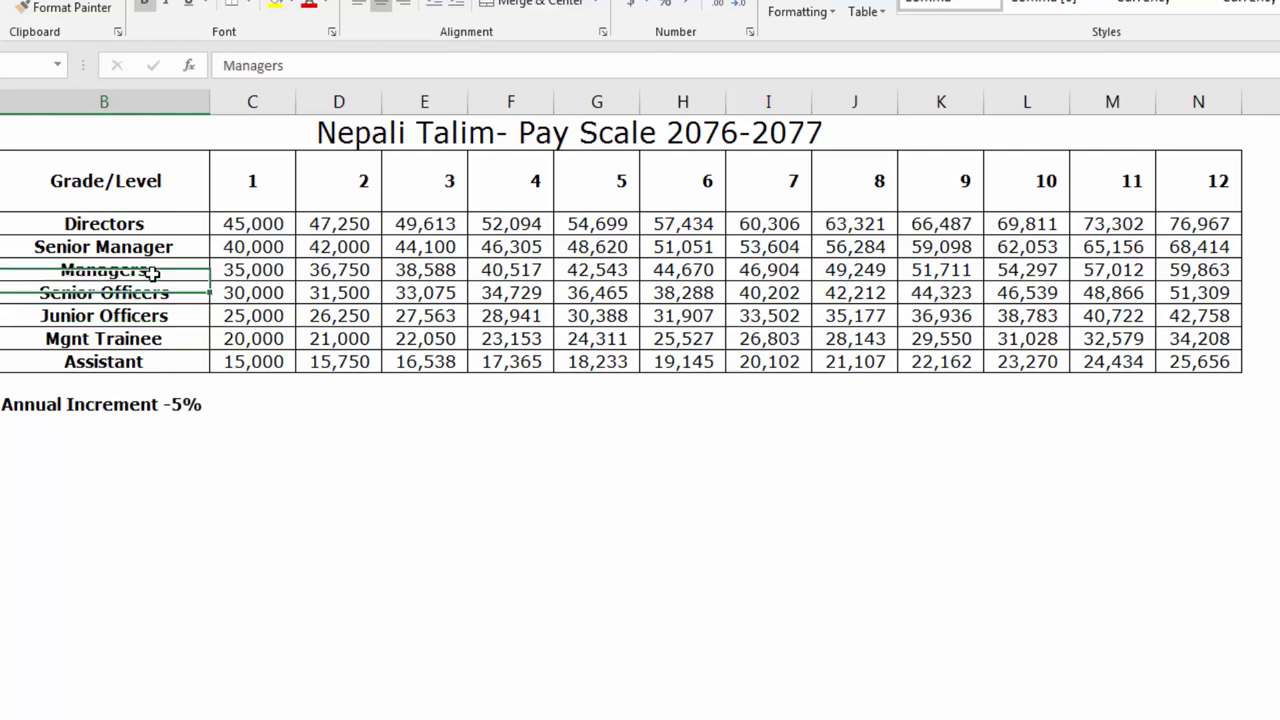
{"action": "left_click", "coordinate": [157, 224]}
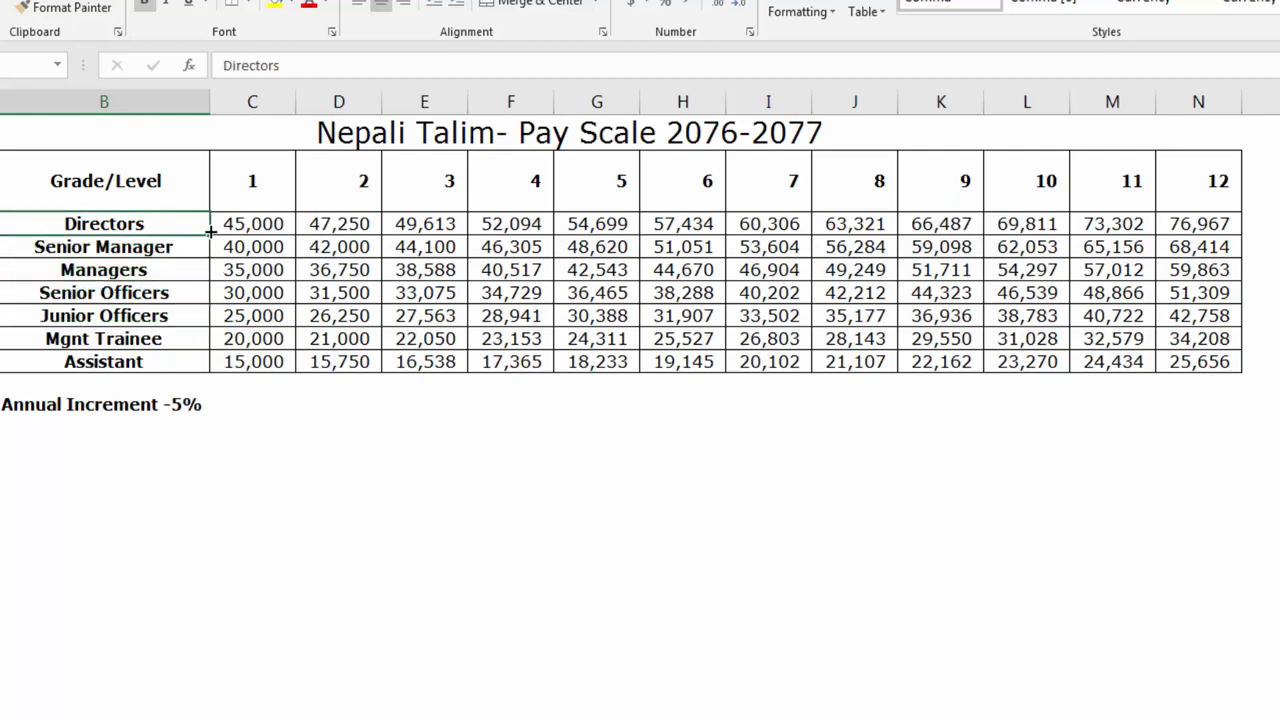
{"action": "left_click_drag", "start_coordinate": [190, 222], "coordinate": [180, 354]}
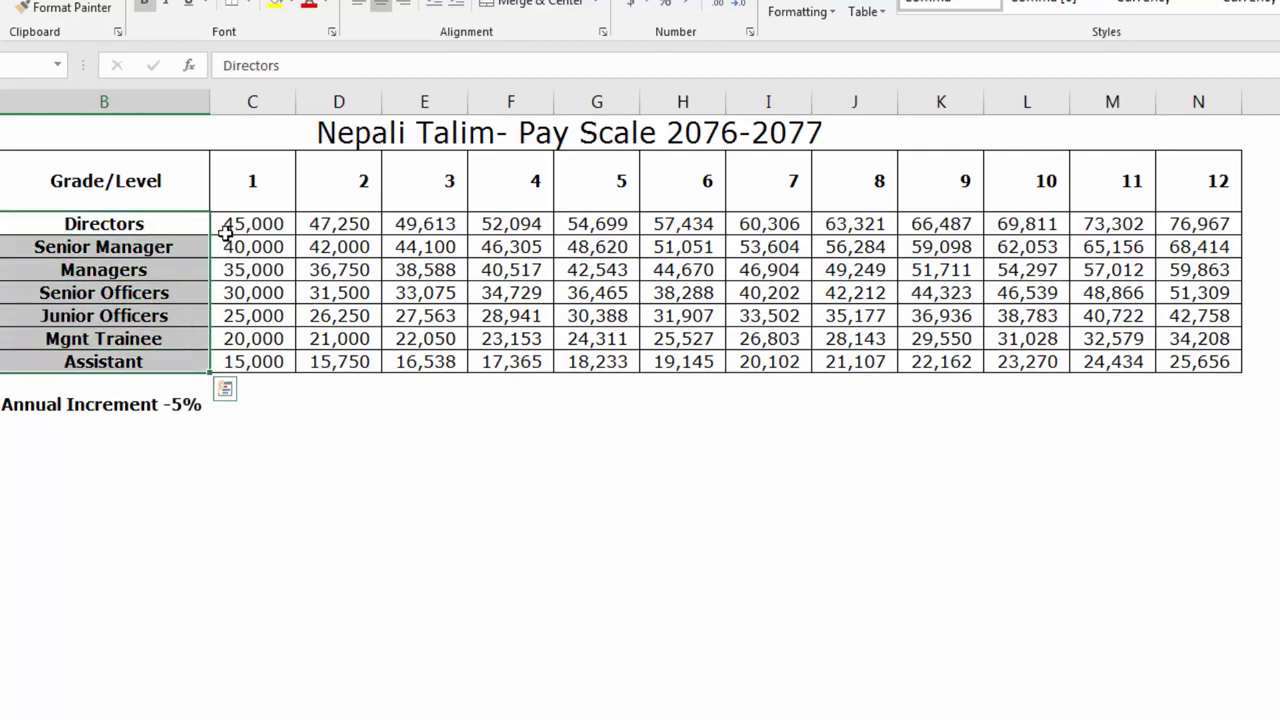
{"action": "left_click", "coordinate": [157, 224]}
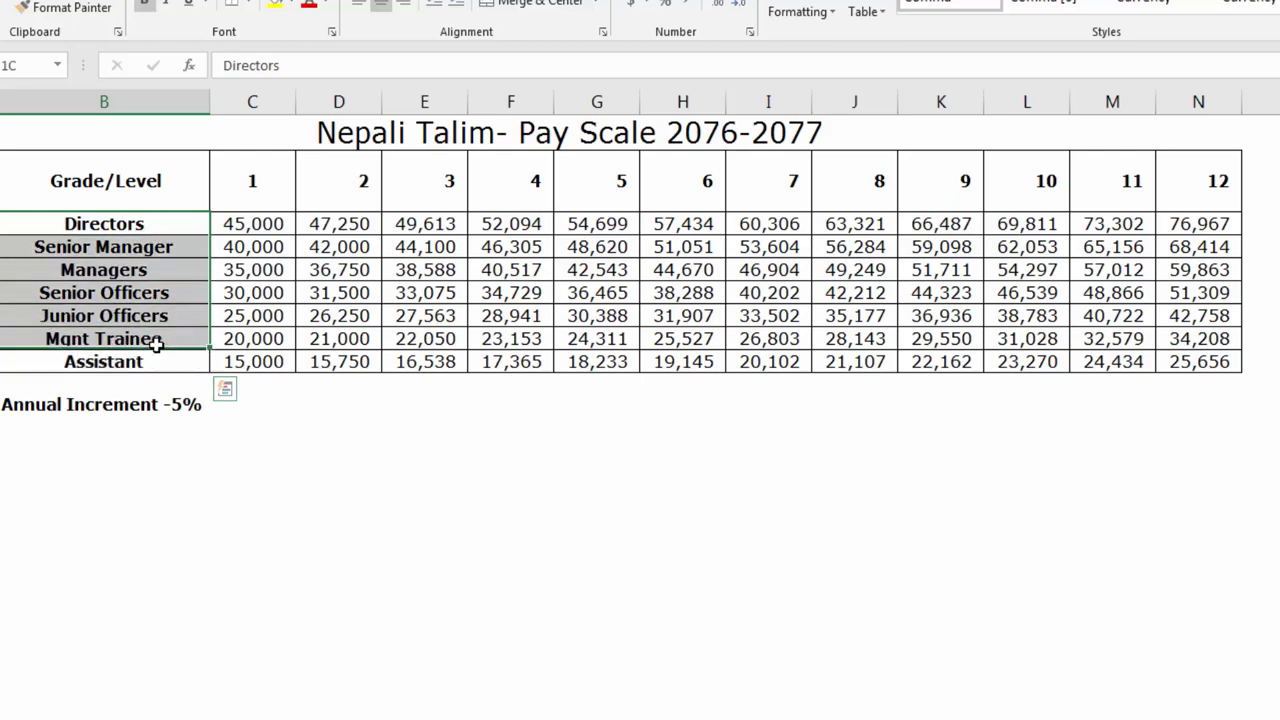
{"action": "left_click_drag", "start_coordinate": [157, 224], "coordinate": [157, 354]}
{"action": "left_click", "coordinate": [255, 224]}
{"action": "left_click_drag", "start_coordinate": [253, 292], "coordinate": [252, 355]}
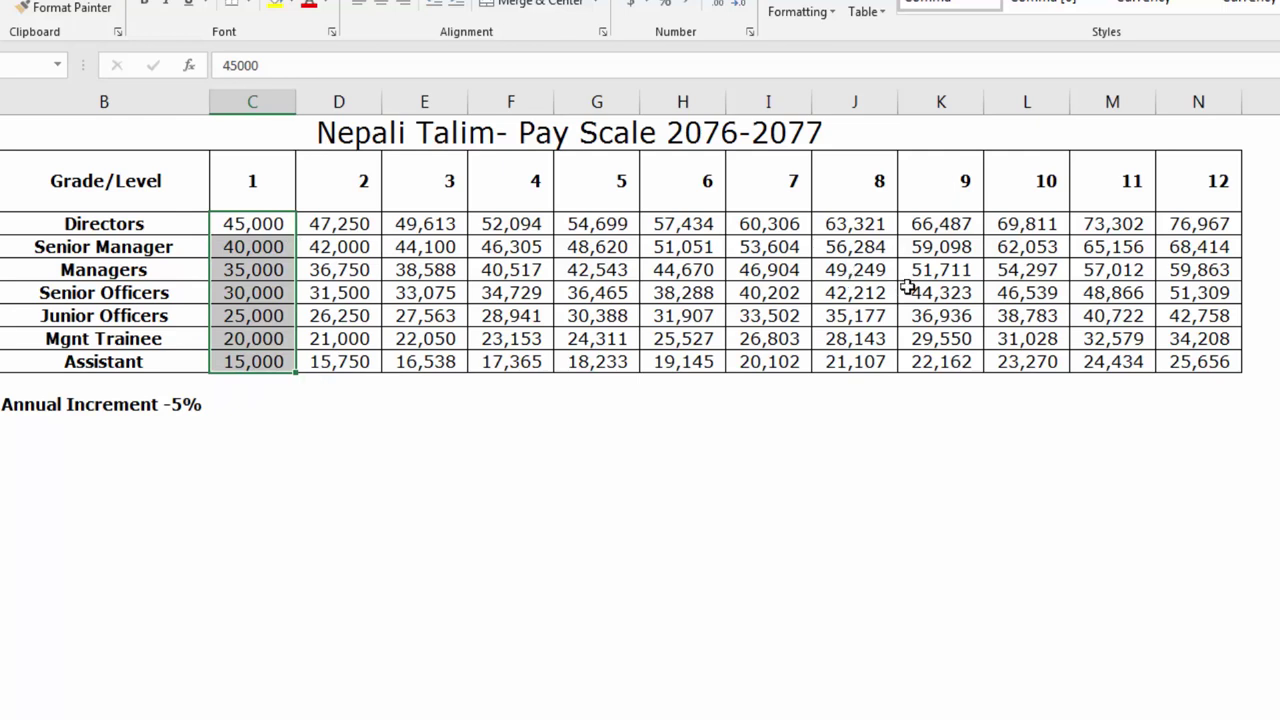
{"action": "left_click", "coordinate": [483, 427]}
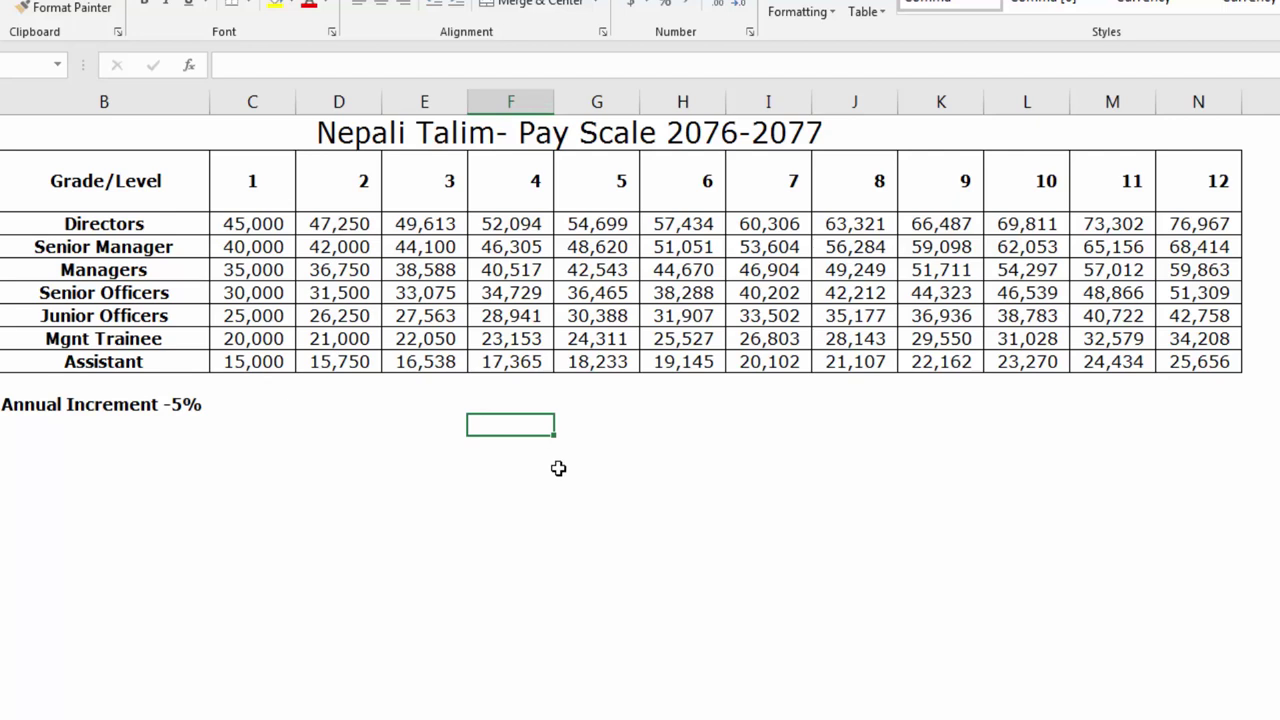
{"action": "left_click", "coordinate": [271, 196]}
{"action": "left_click", "coordinate": [267, 220]}
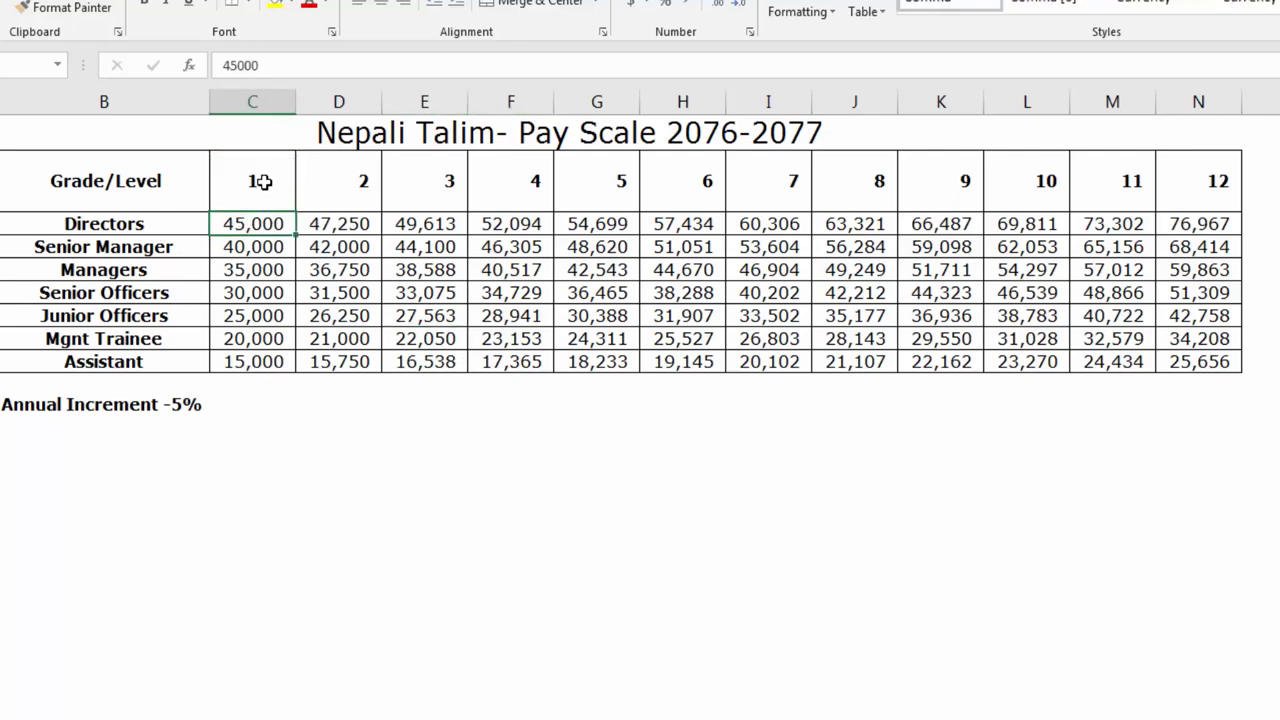
{"action": "left_click", "coordinate": [172, 220]}
{"action": "left_click", "coordinate": [278, 184]}
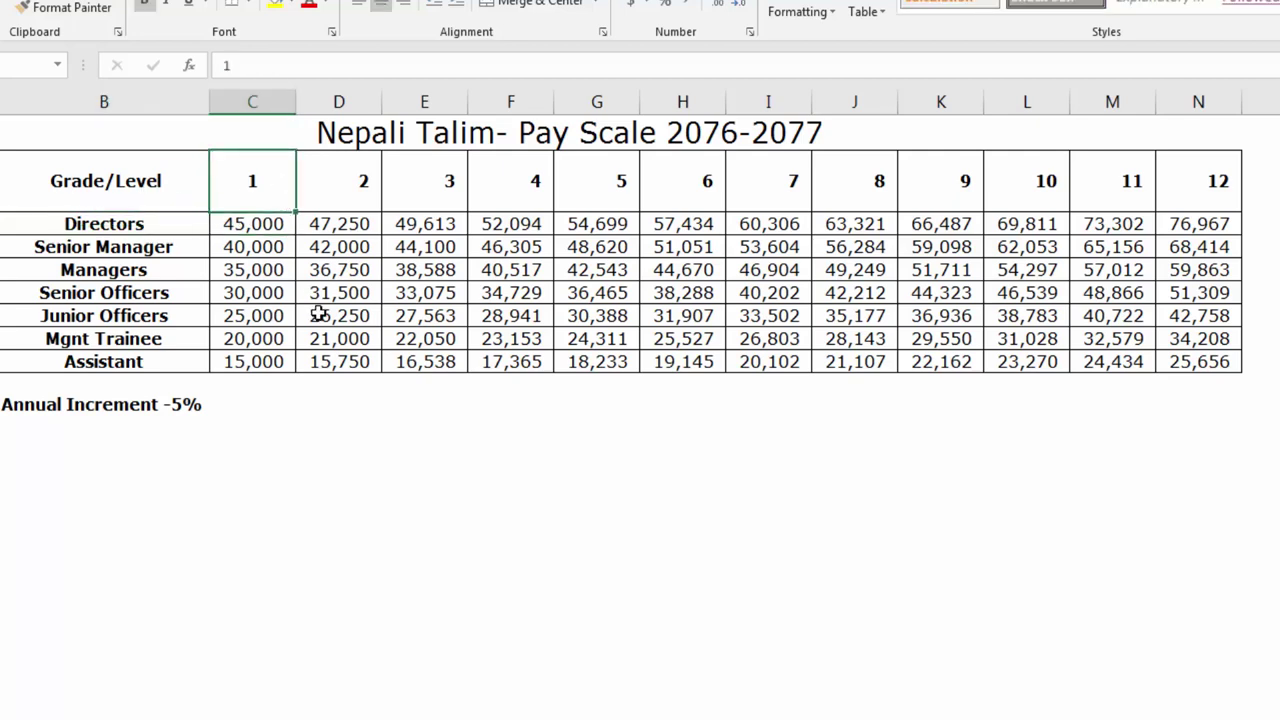
{"action": "left_click", "coordinate": [260, 220]}
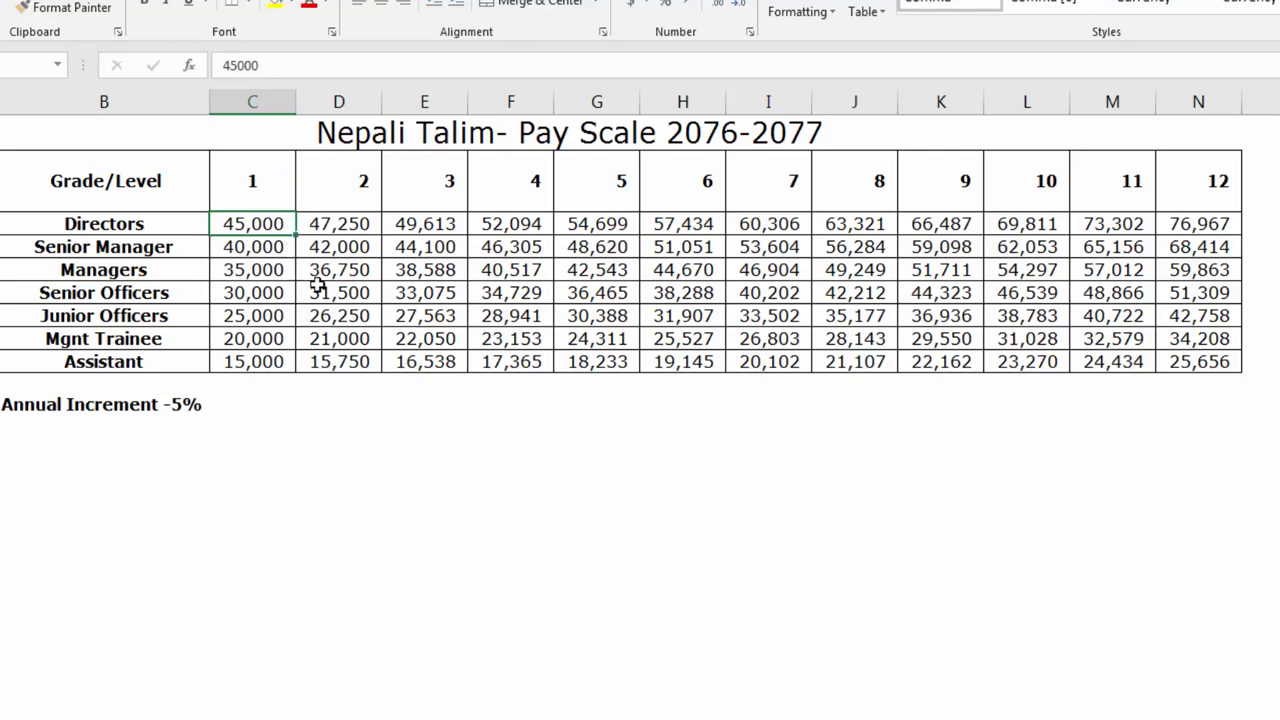
{"action": "mouse_move", "coordinate": [1190, 365]}
{"action": "left_mouse_down"}
{"action": "mouse_move", "coordinate": [400, 257]}
{"action": "mouse_move", "coordinate": [240, 181]}
{"action": "left_mouse_up"}
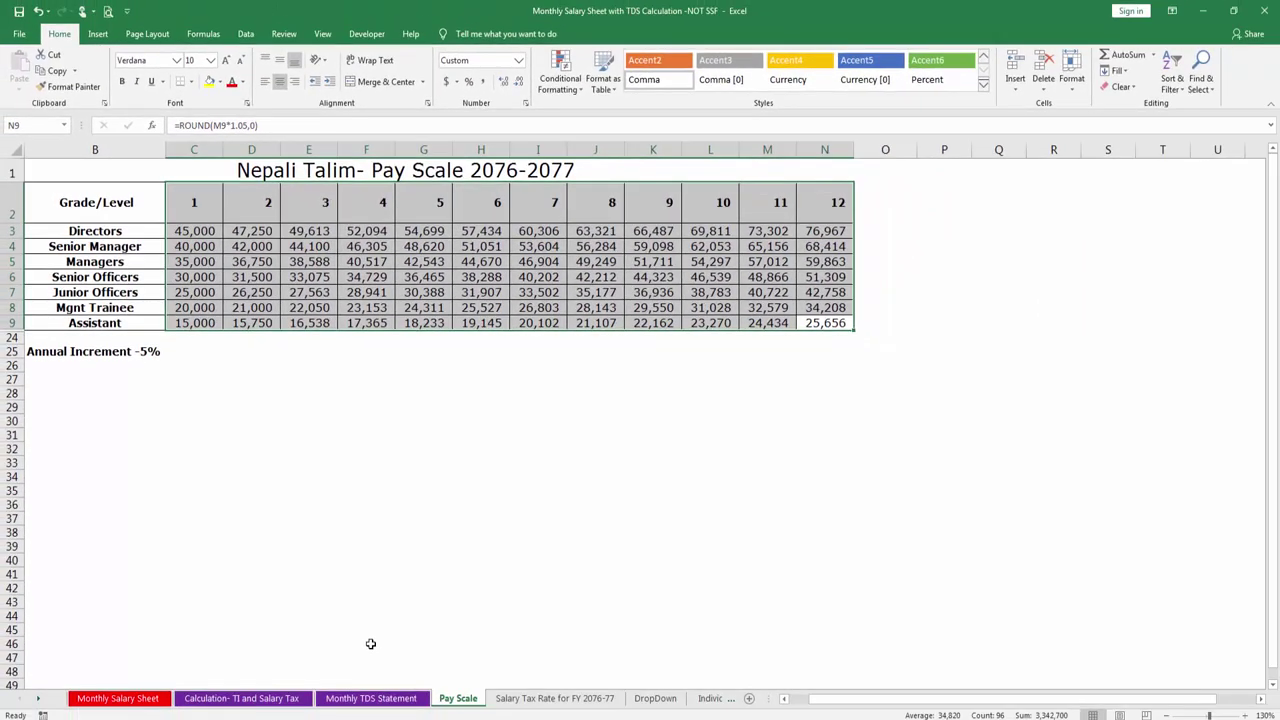
Step: Look over the Salary Tax Rate FY 2076-77 and Pay Scale sheets, ending on Calculation- TI and Salary Tax
{"action": "left_click", "coordinate": [241, 698]}
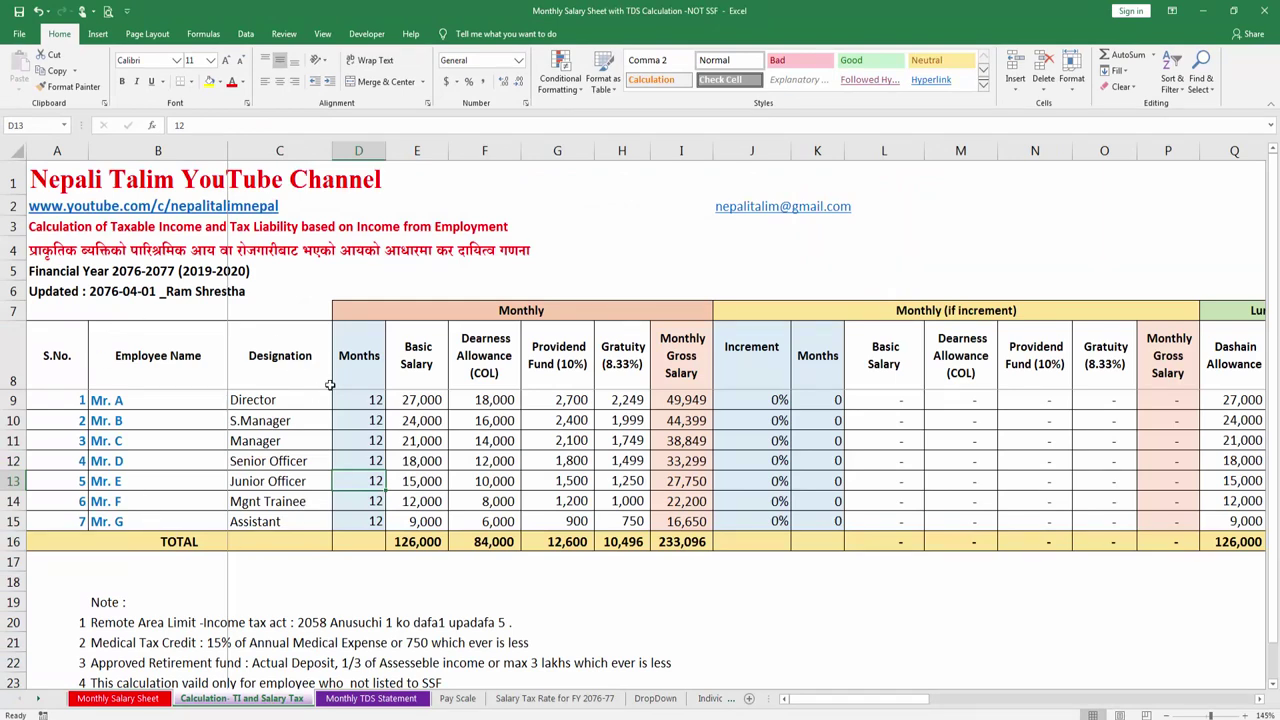
{"action": "left_click", "coordinate": [512, 698]}
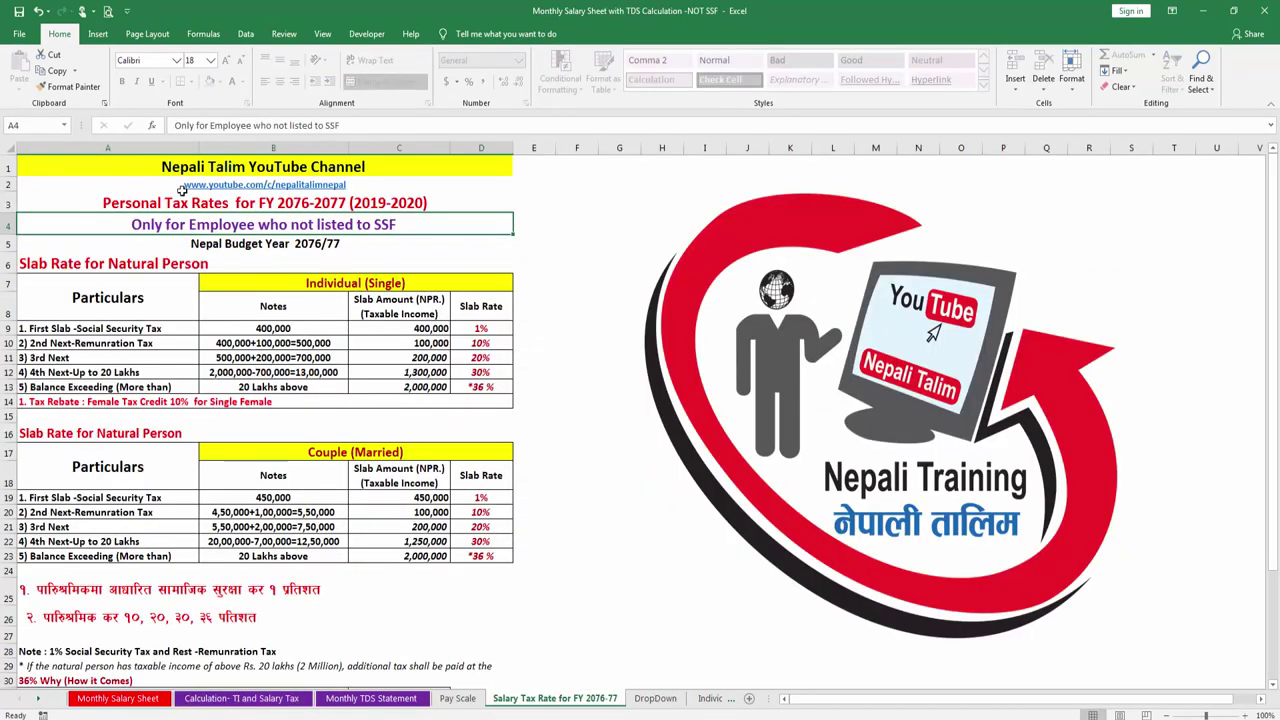
{"action": "left_click_drag", "start_coordinate": [195, 168], "coordinate": [228, 651]}
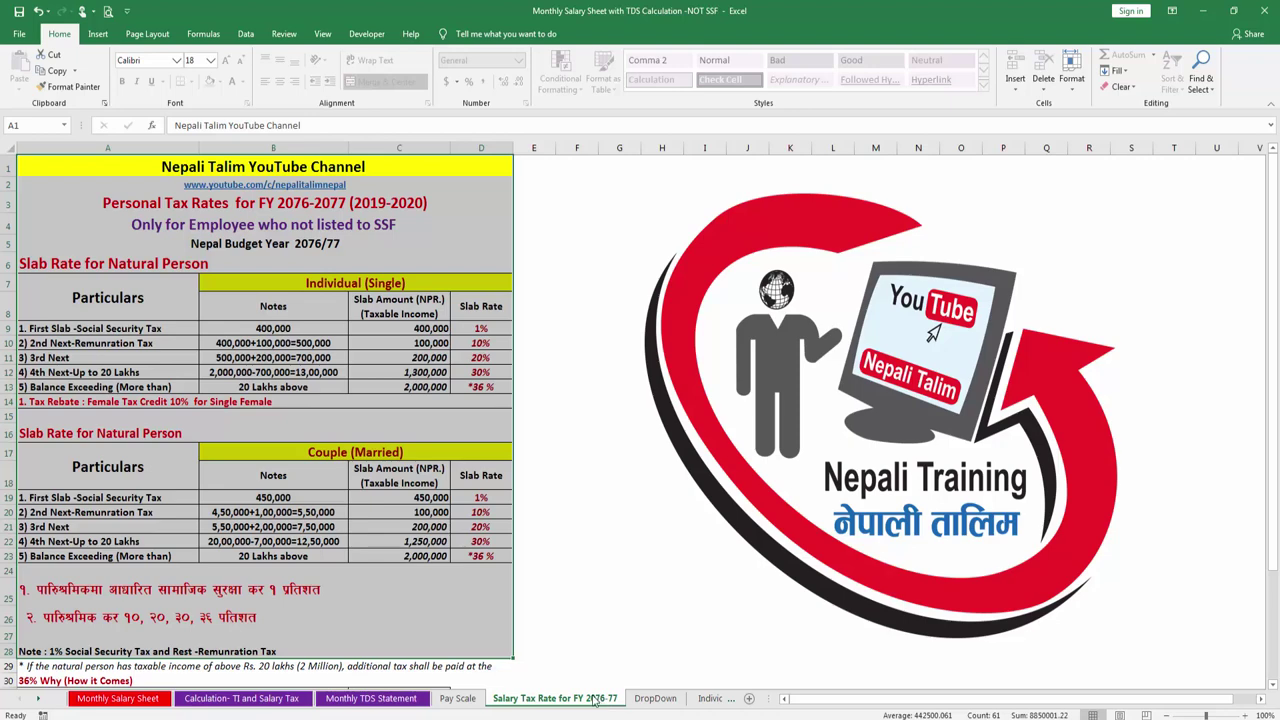
{"action": "left_click", "coordinate": [452, 698]}
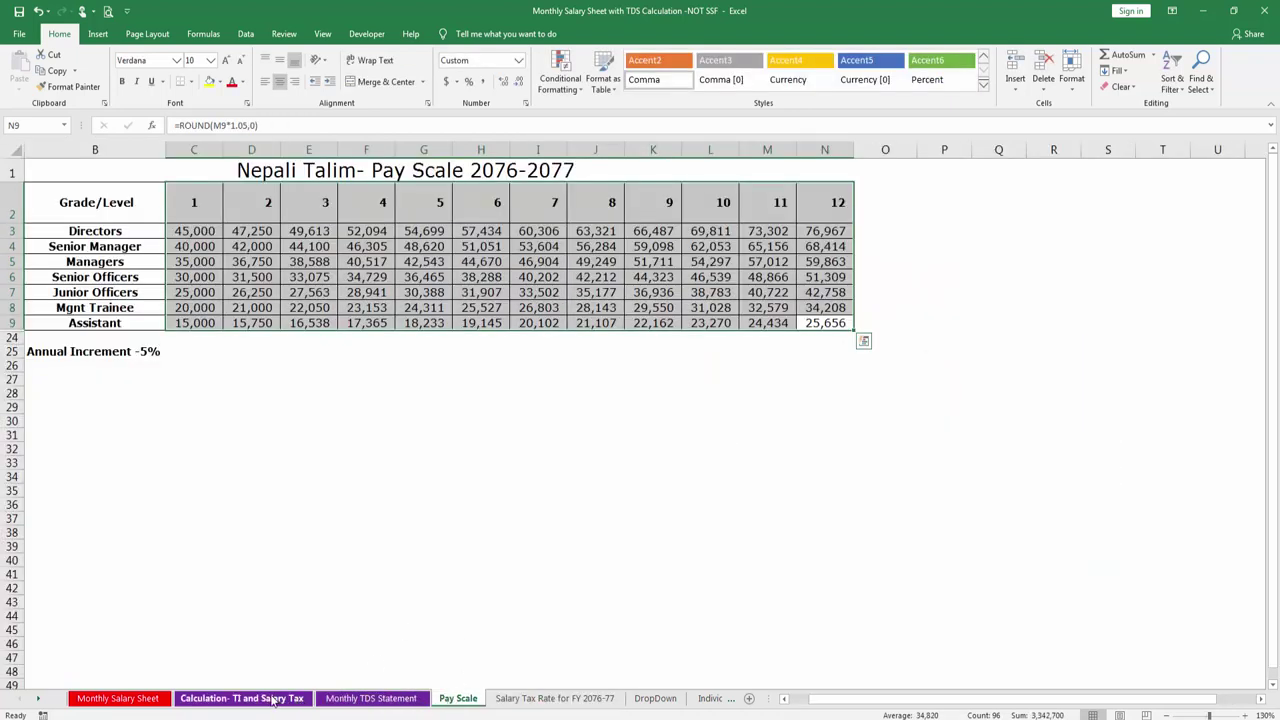
{"action": "left_click", "coordinate": [228, 702]}
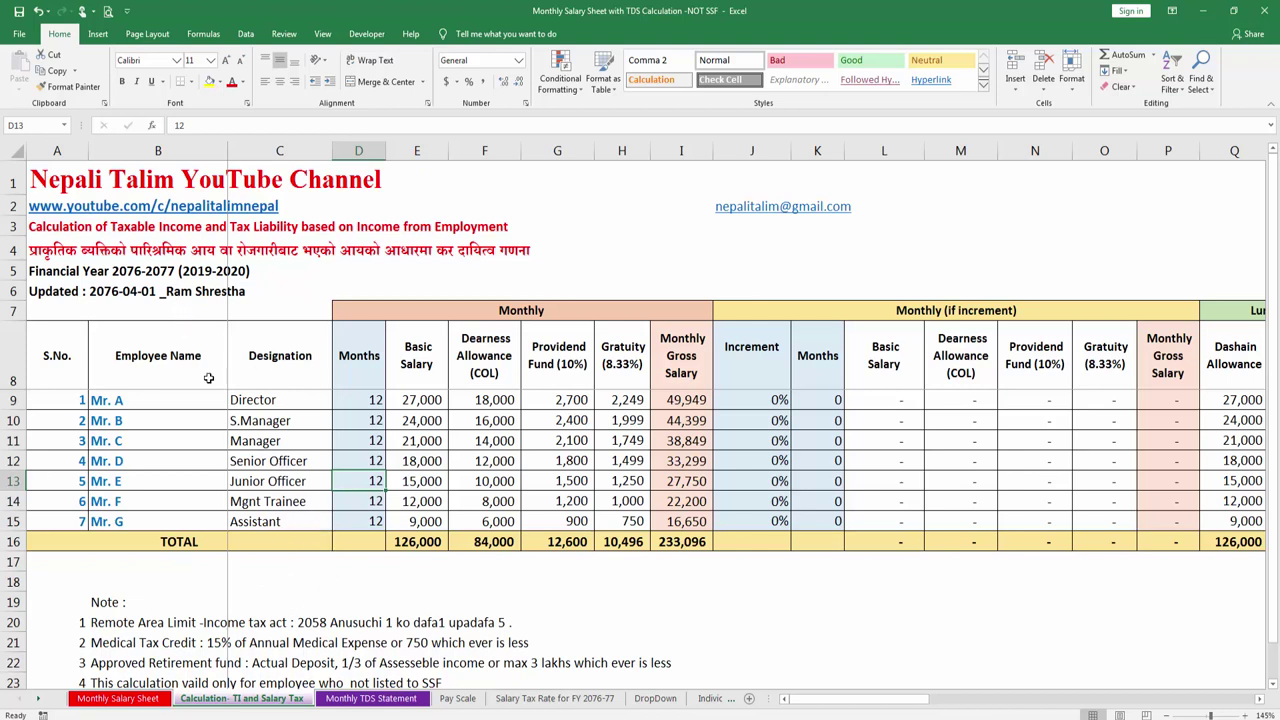
Step: Highlight the seven employees and their designations in the salary table
{"action": "left_click", "coordinate": [110, 401]}
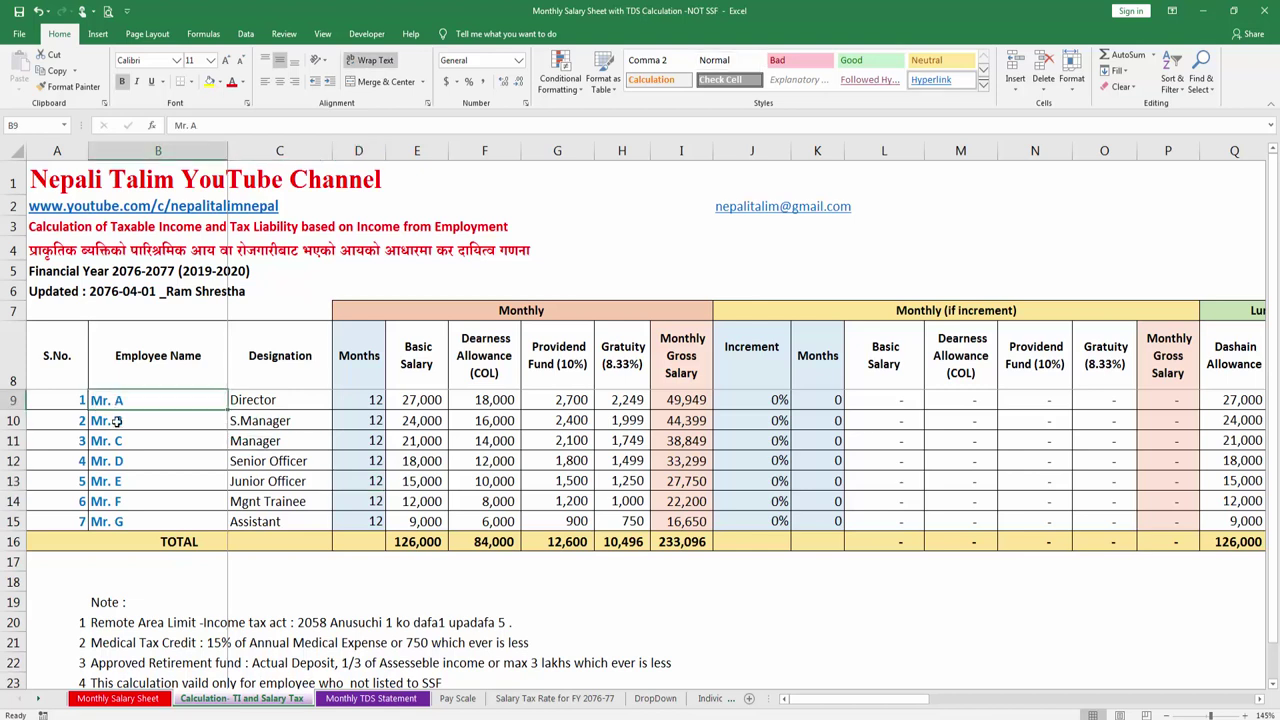
{"action": "left_click", "coordinate": [117, 421]}
{"action": "left_click", "coordinate": [127, 521]}
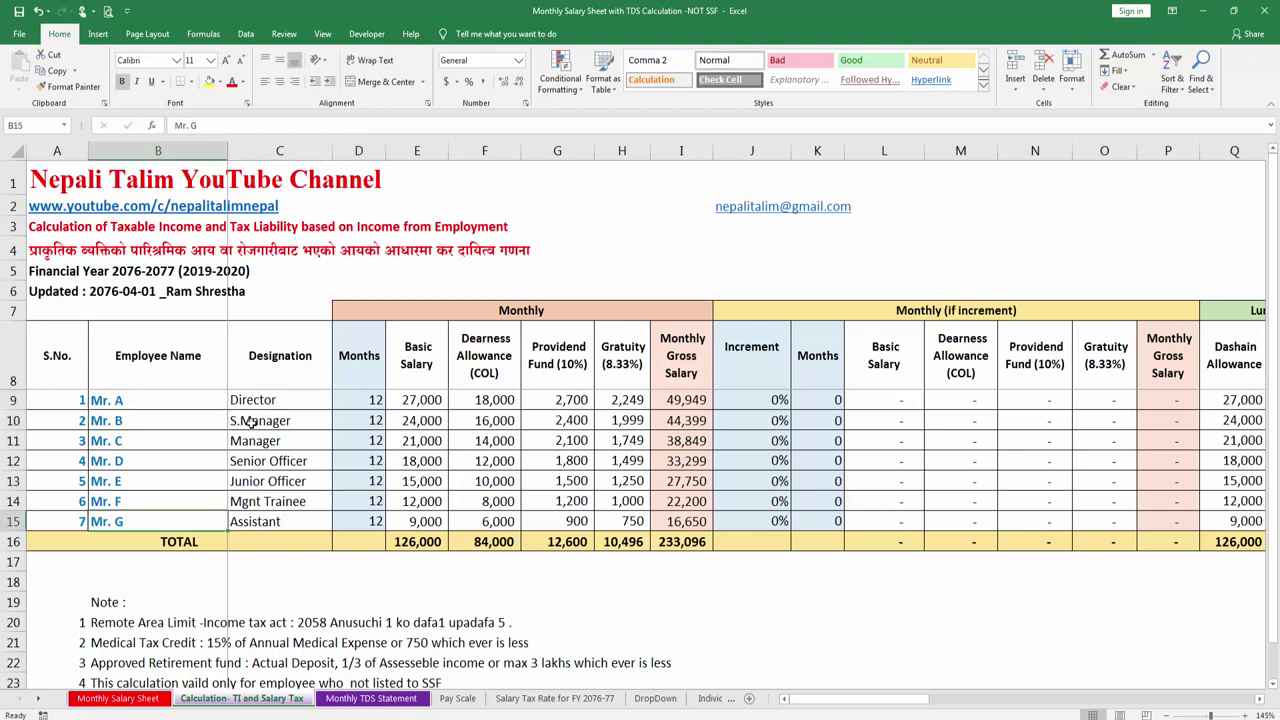
{"action": "key", "text": "Right"}
{"action": "left_click_drag", "start_coordinate": [254, 403], "coordinate": [258, 521]}
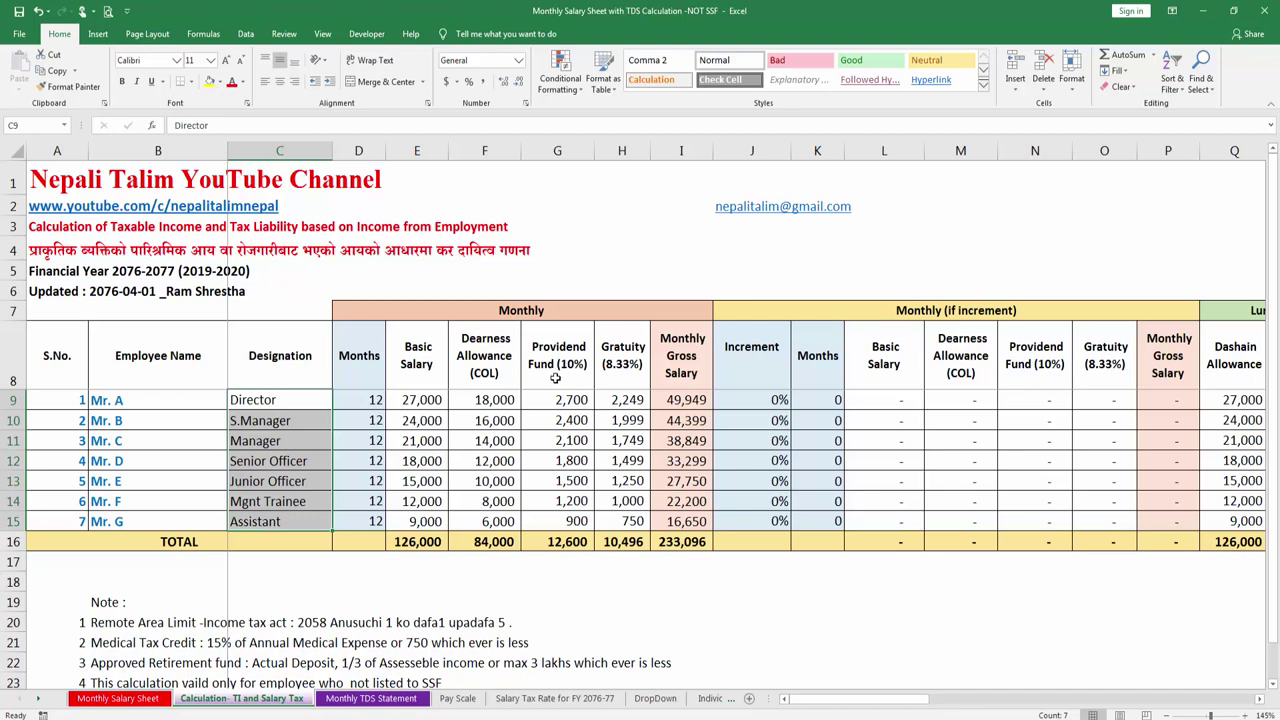
Step: Insert a blank column in front of Dearness Allowance in column F
{"action": "left_click", "coordinate": [488, 148]}
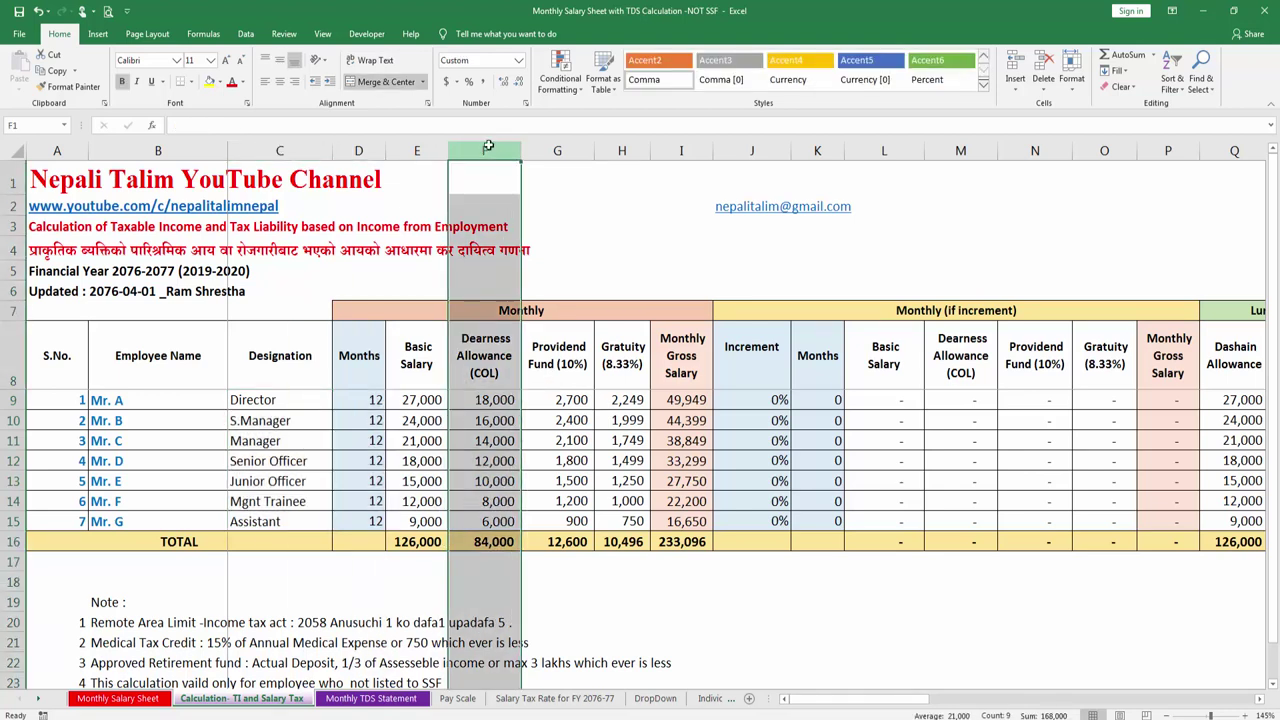
{"action": "right_click", "coordinate": [484, 148]}
{"action": "left_click", "coordinate": [530, 247]}
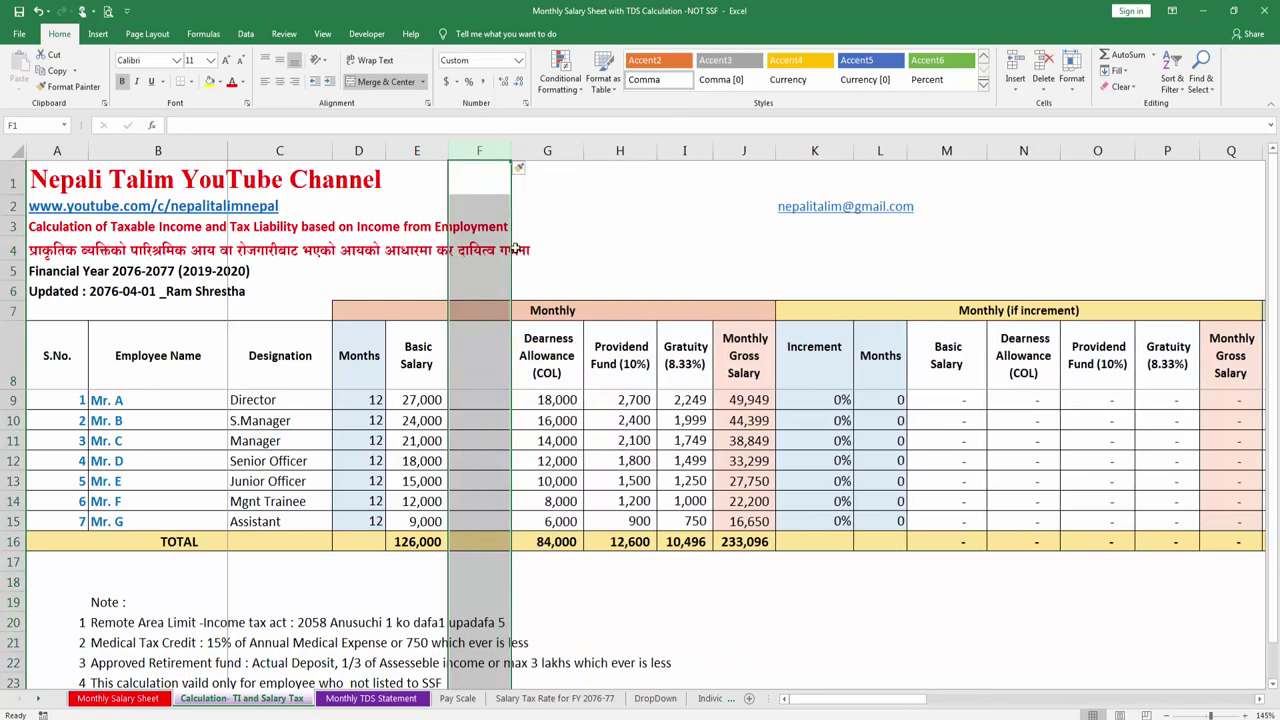
Step: Undo the column insertion and select the cell left of the merged Monthly heading
{"action": "key", "text": "ctrl+z"}
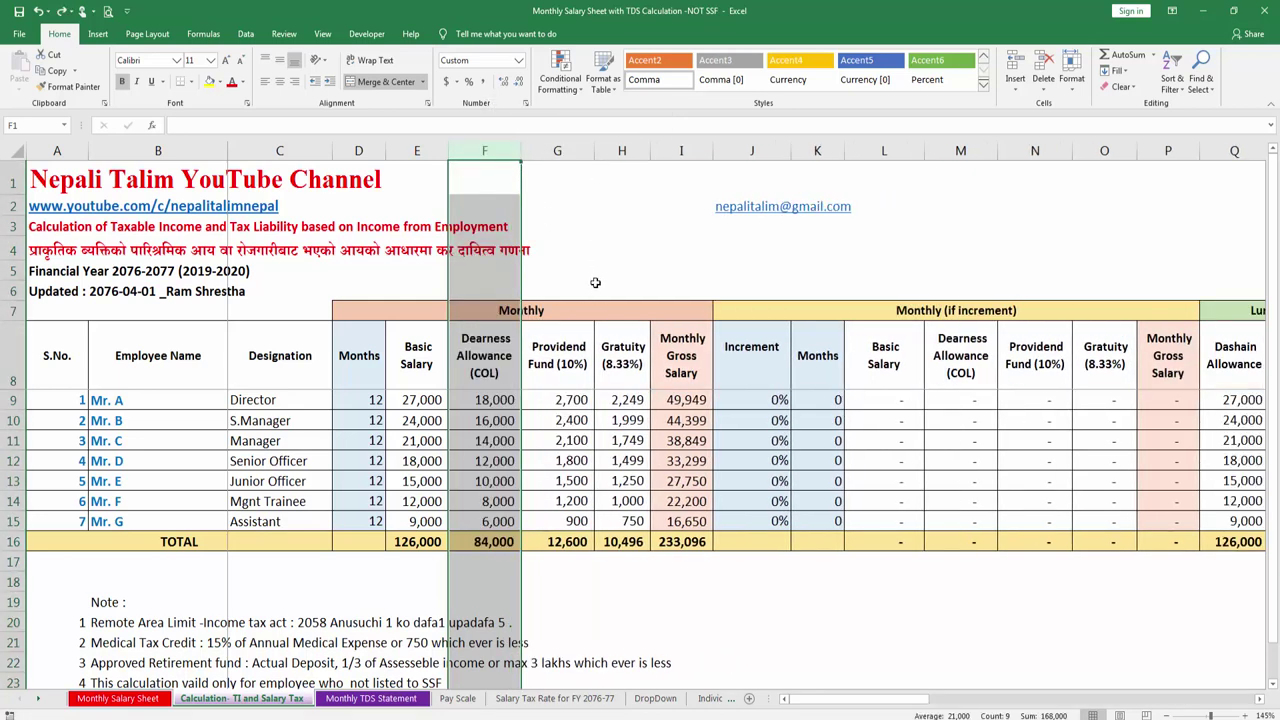
{"action": "left_click", "coordinate": [590, 310]}
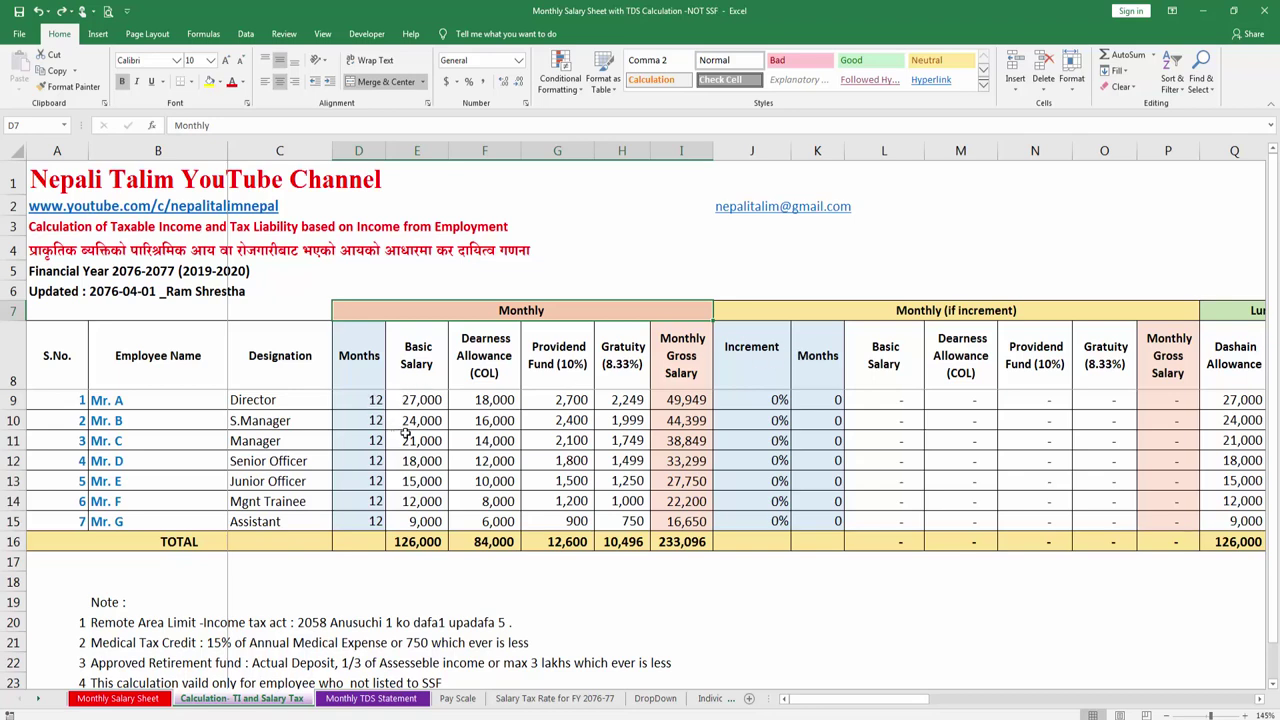
{"action": "key", "text": "Left"}
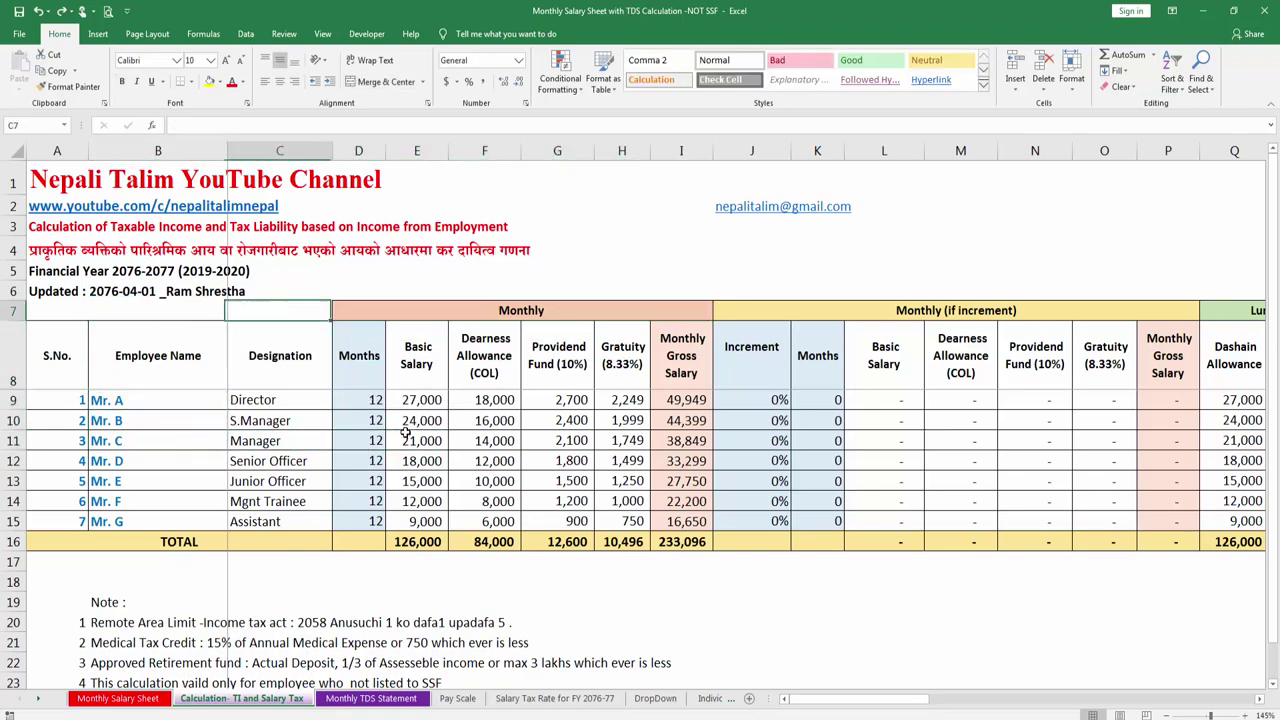
{"action": "key", "text": "Down"}
{"action": "key", "text": "Down"}
{"action": "key", "text": "Right"}
{"action": "key", "text": "Right"}
{"action": "key", "text": "Right"}
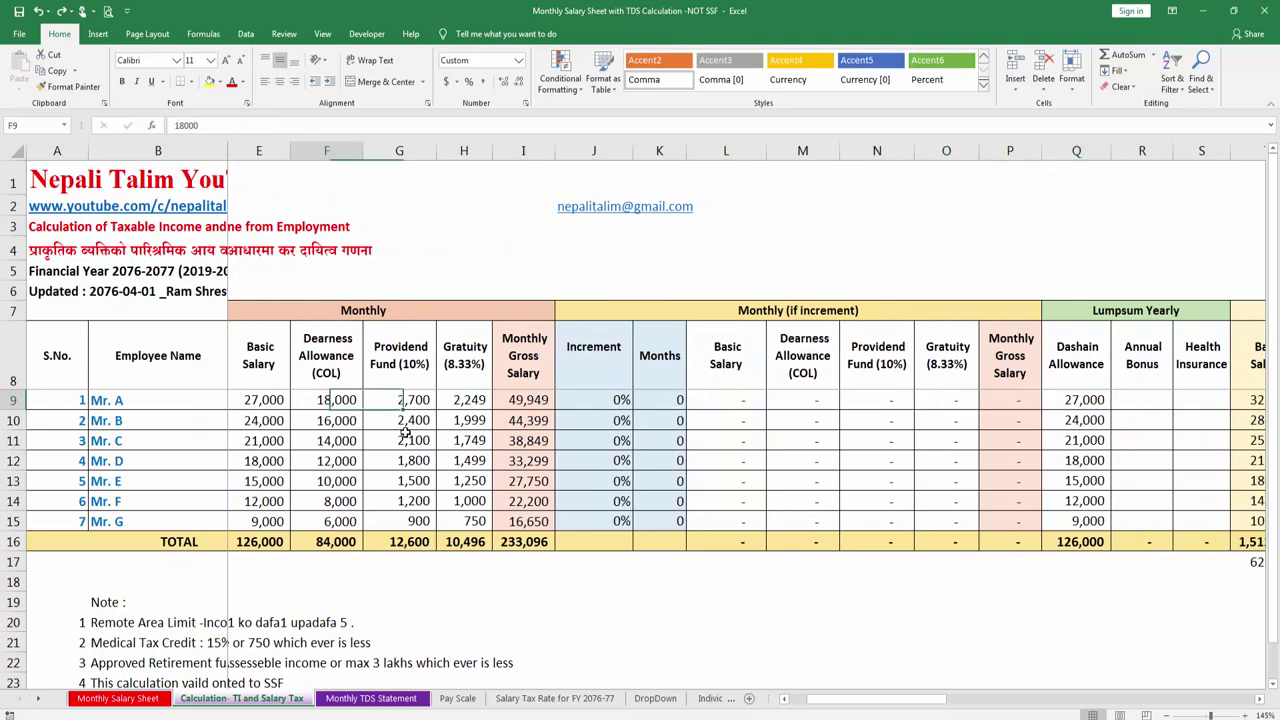
{"action": "key", "text": "Home"}
{"action": "left_click", "coordinate": [401, 400]}
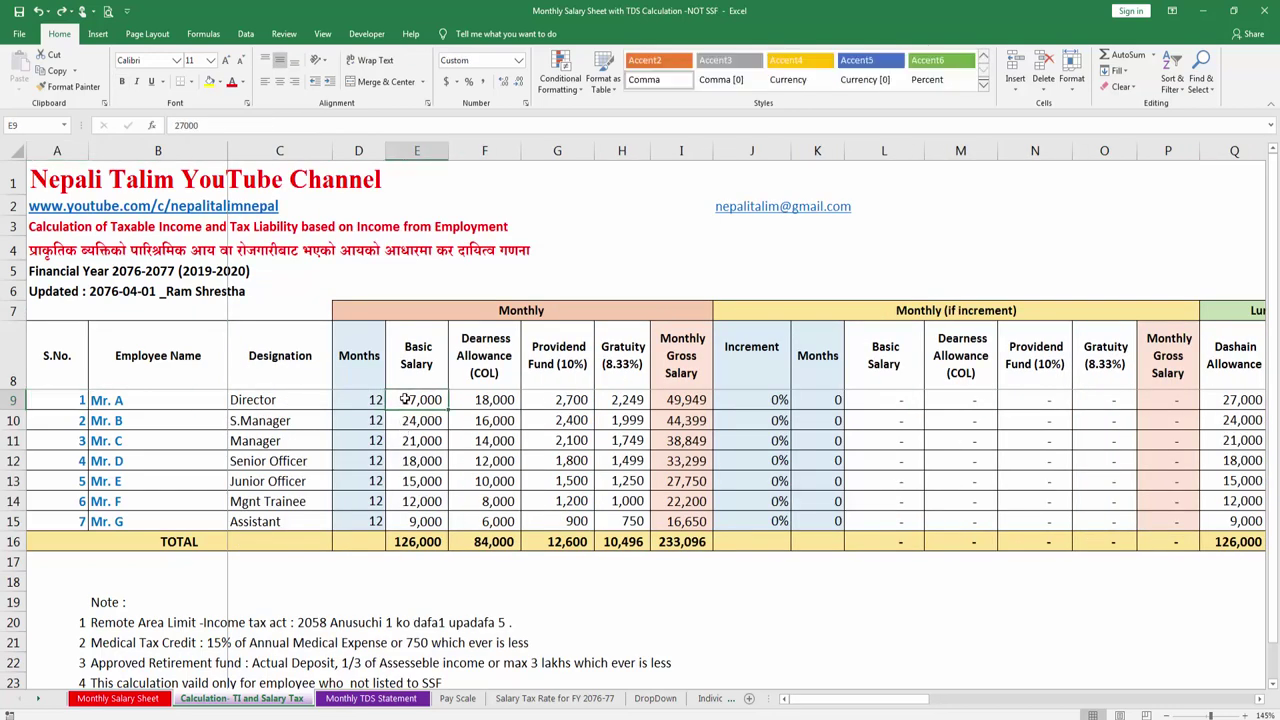
{"action": "left_click_drag", "start_coordinate": [470, 402], "coordinate": [472, 400]}
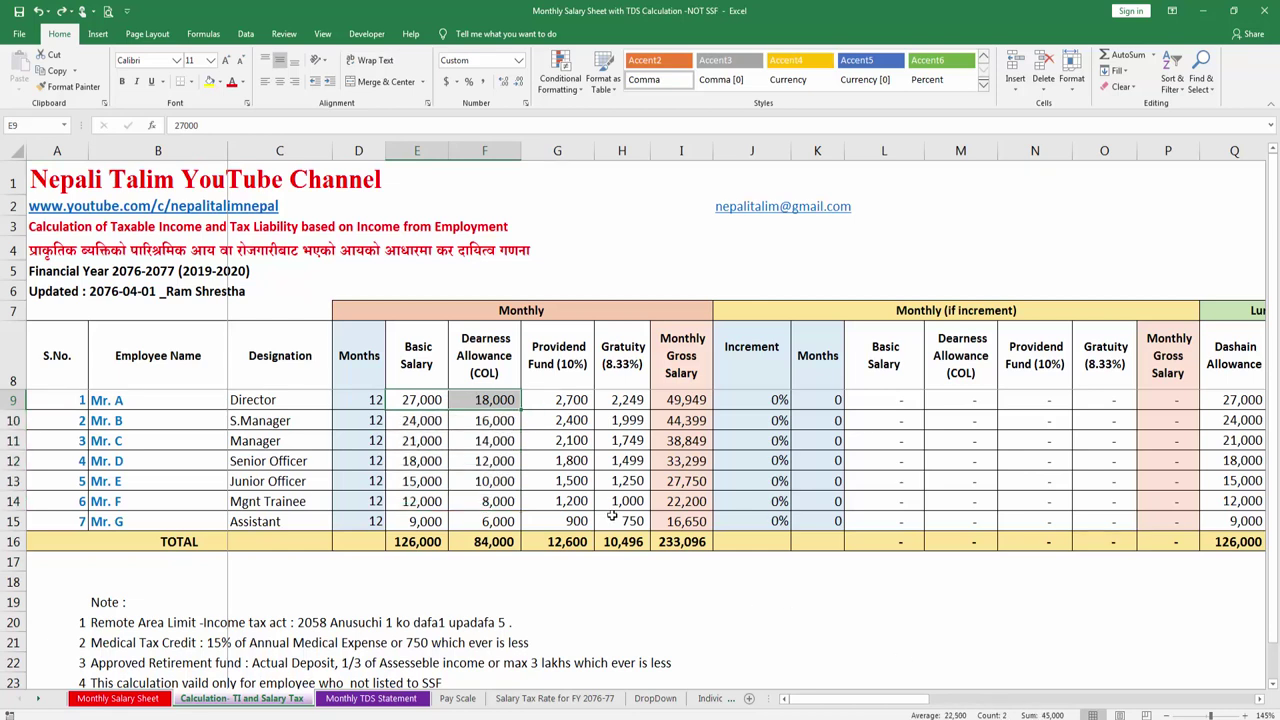
{"action": "left_click_drag", "start_coordinate": [434, 420], "coordinate": [498, 421]}
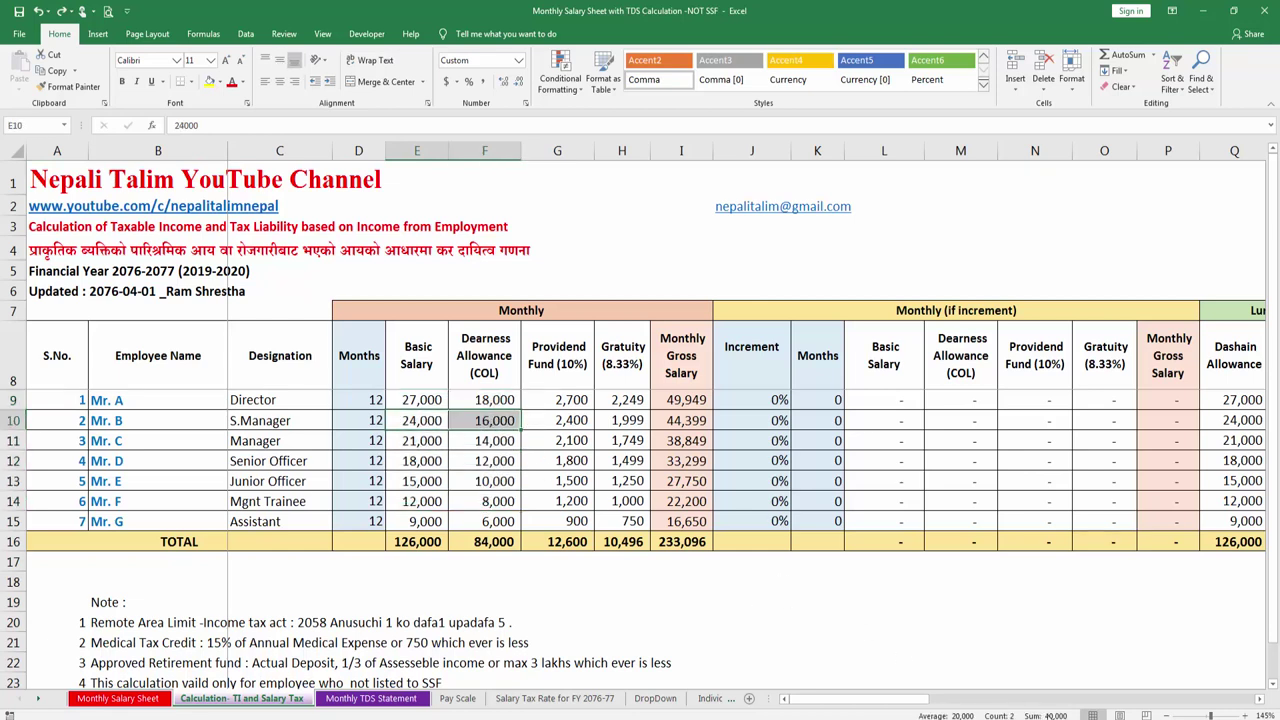
{"action": "left_click_drag", "start_coordinate": [415, 441], "coordinate": [503, 445]}
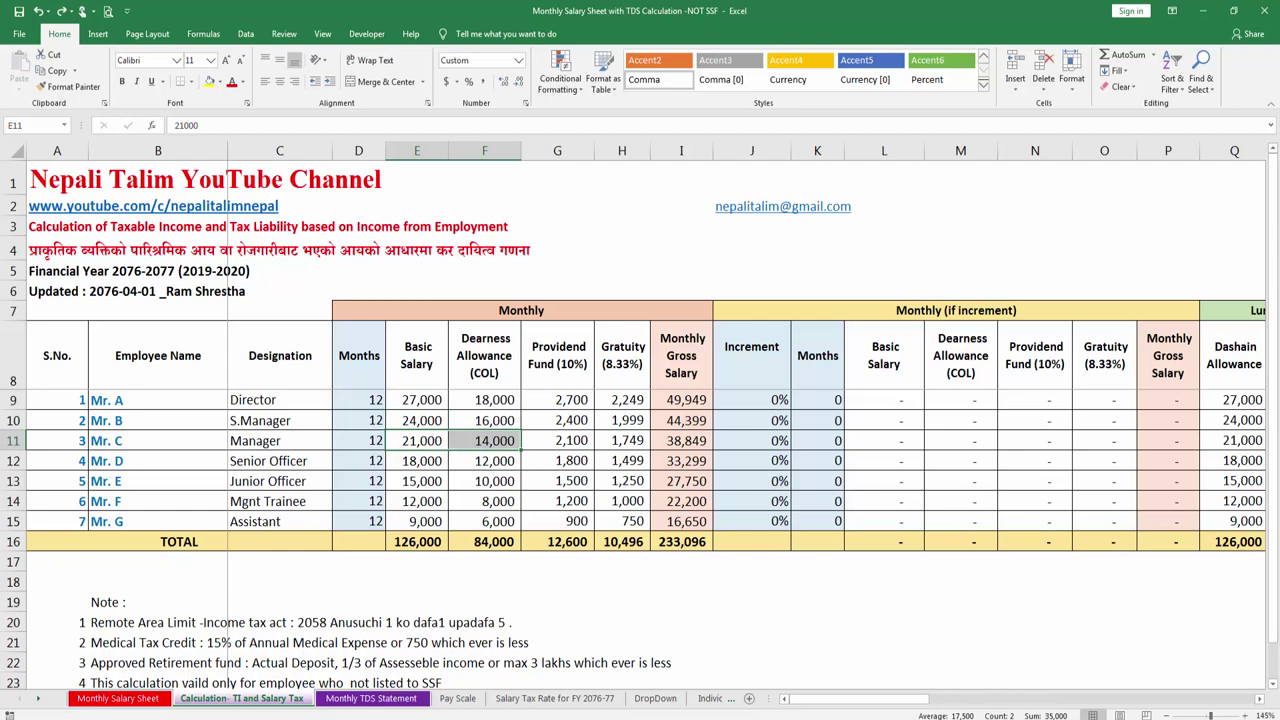
{"action": "left_click_drag", "start_coordinate": [420, 462], "coordinate": [490, 462]}
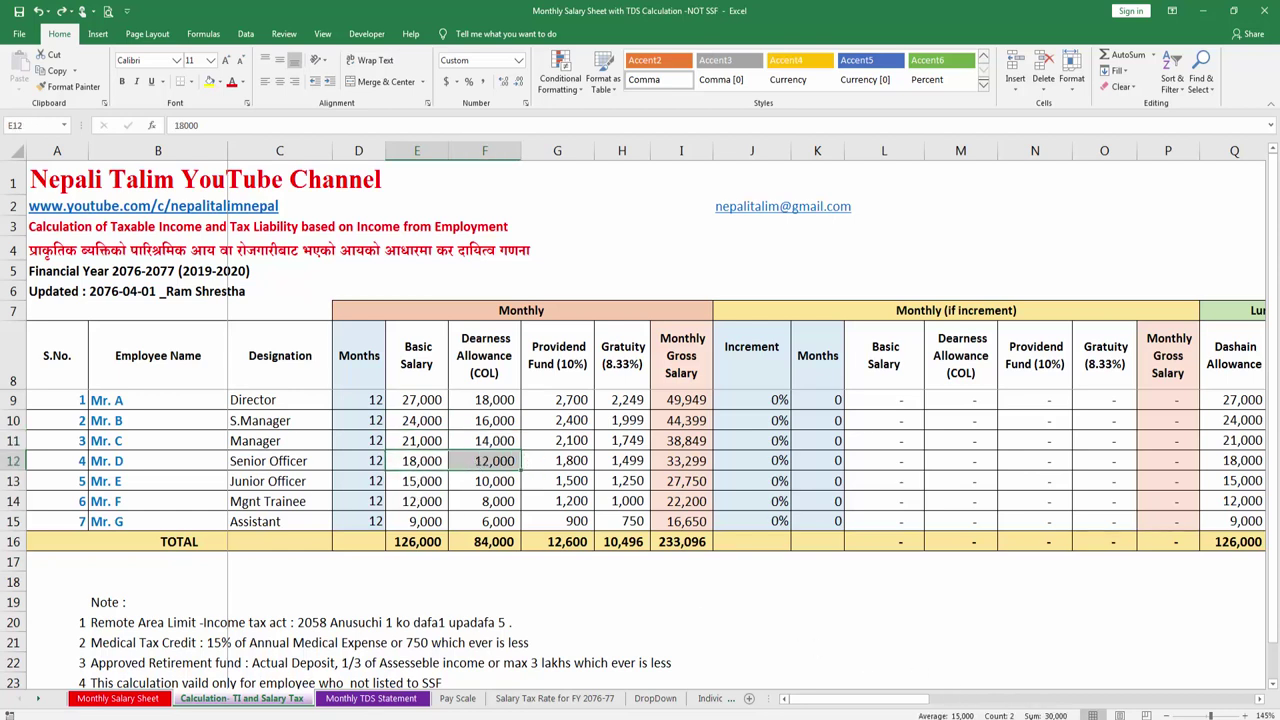
{"action": "left_click_drag", "start_coordinate": [451, 521], "coordinate": [422, 521]}
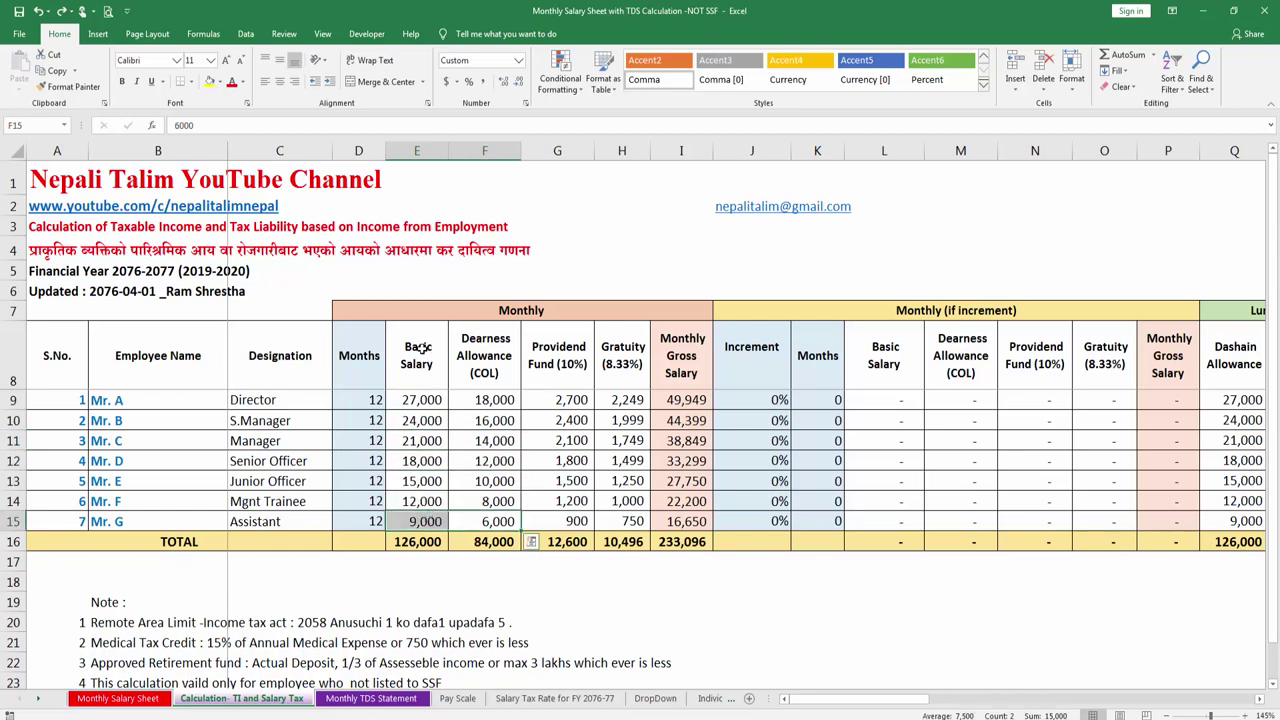
{"action": "left_click_drag", "start_coordinate": [476, 350], "coordinate": [420, 350]}
{"action": "left_click", "coordinate": [420, 400]}
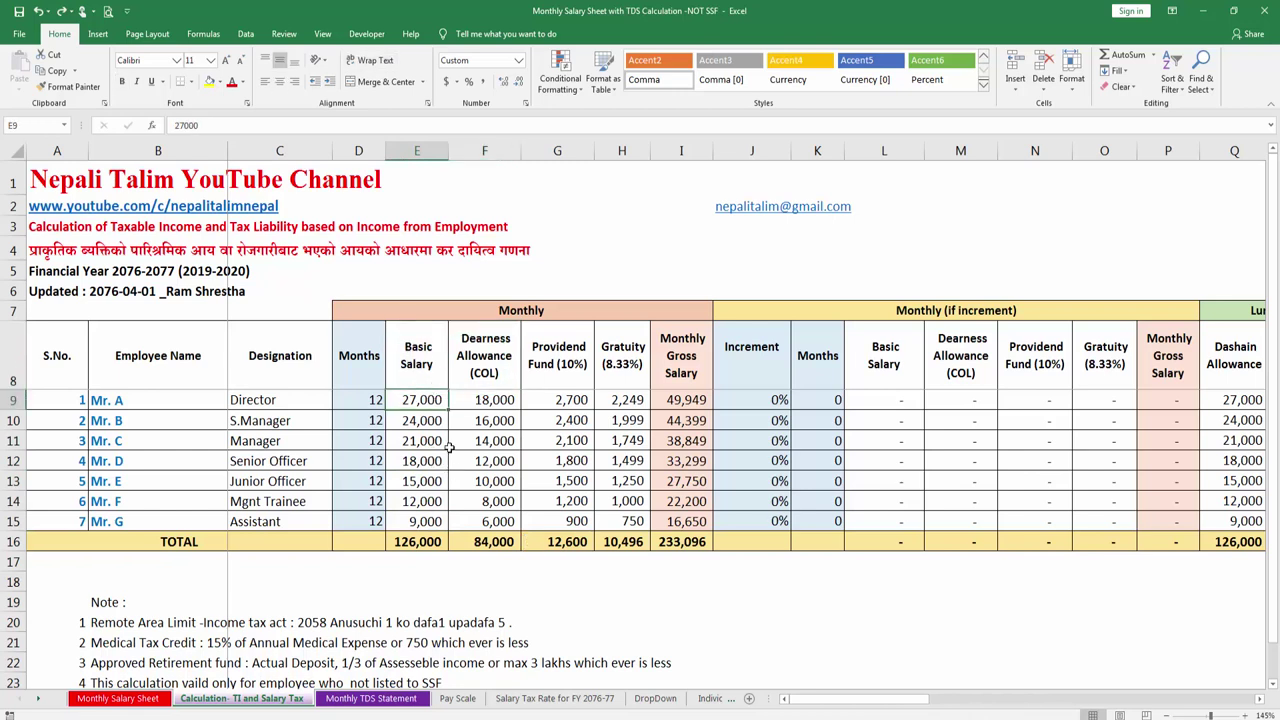
{"action": "left_click", "coordinate": [483, 399]}
{"action": "left_click", "coordinate": [554, 401]}
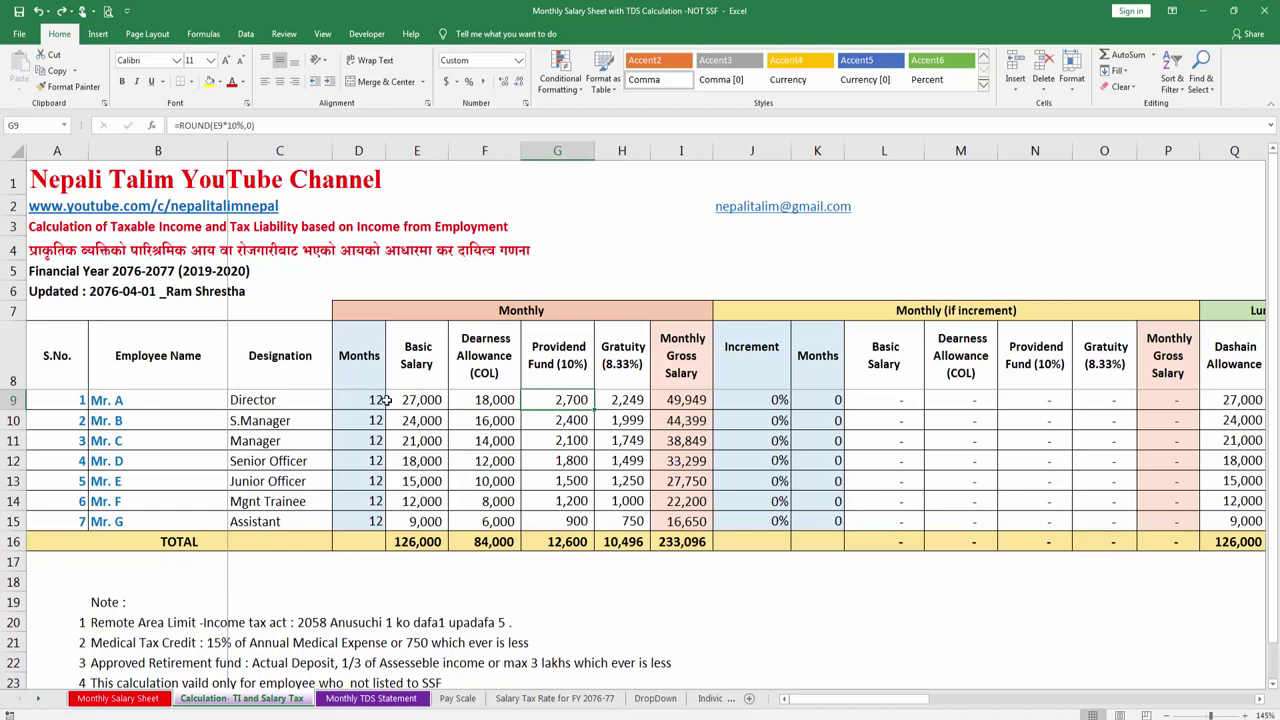
{"action": "left_click_drag", "start_coordinate": [386, 400], "coordinate": [620, 400]}
{"action": "left_click", "coordinate": [683, 400]}
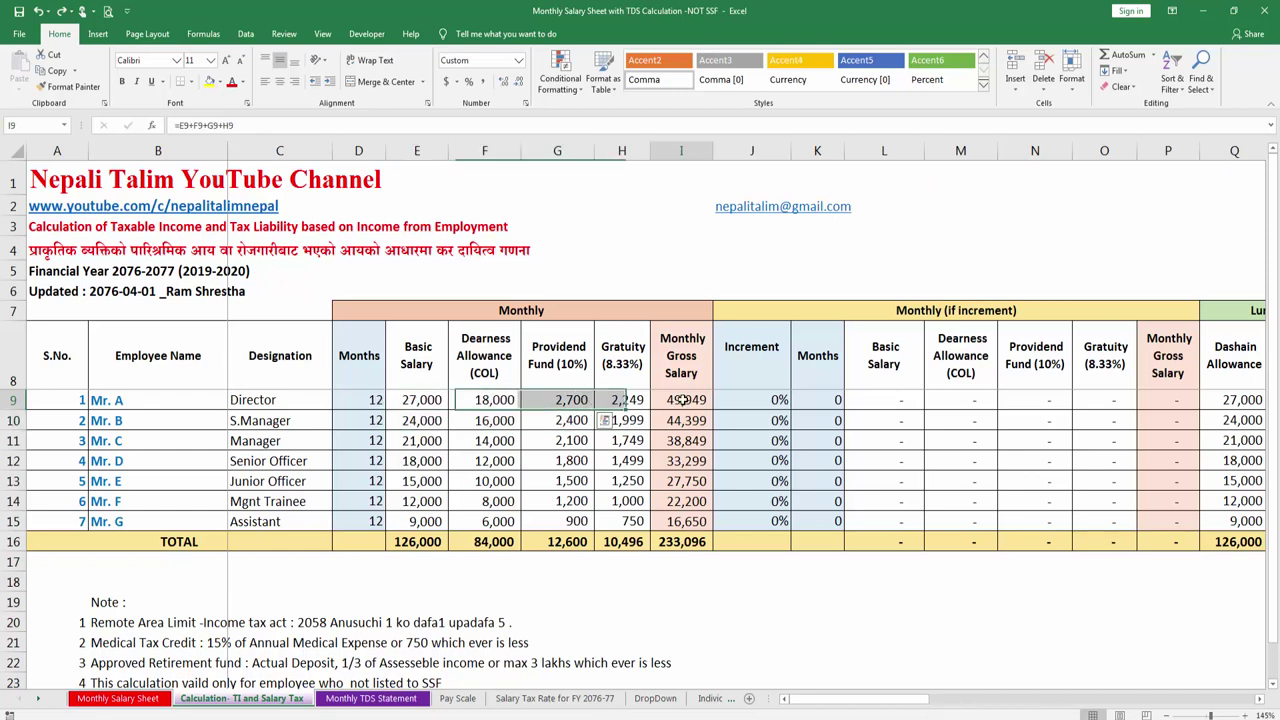
{"action": "left_click", "coordinate": [457, 398]}
{"action": "key", "text": "Right"}
{"action": "key", "text": "Right"}
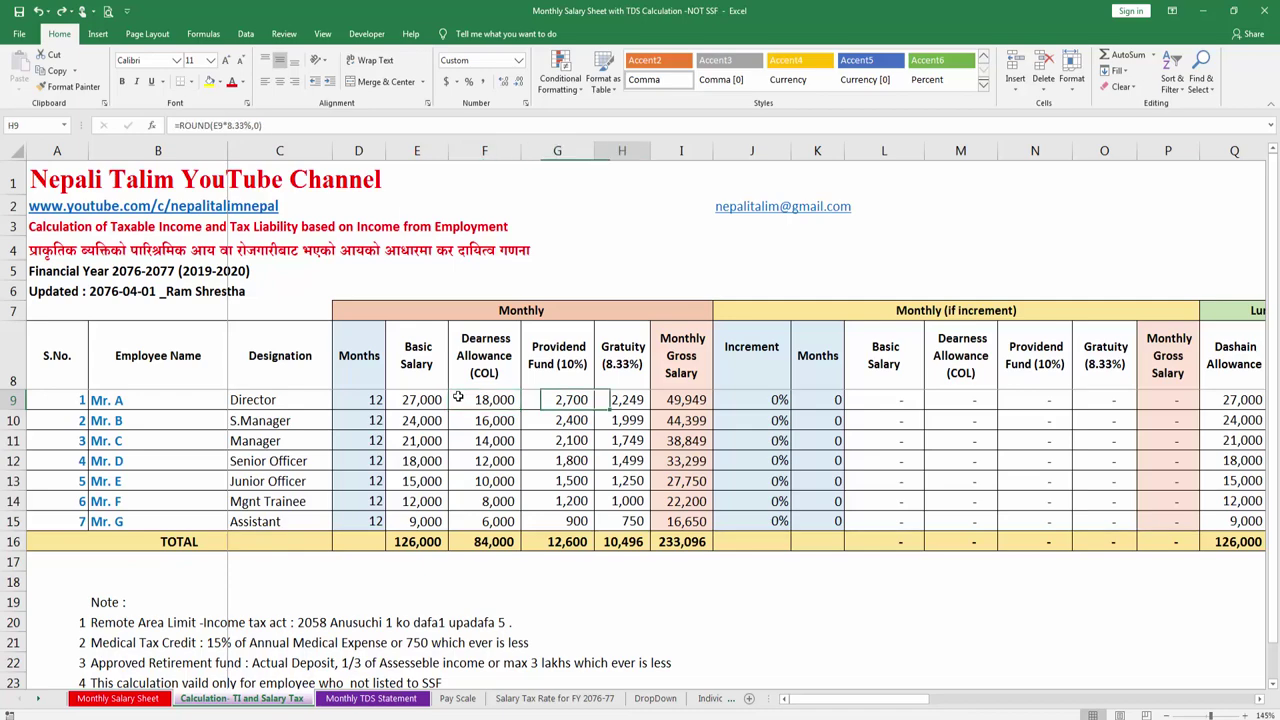
{"action": "key", "text": "Right"}
{"action": "key", "text": "Right"}
{"action": "key", "text": "Right"}
{"action": "key", "text": "Right"}
{"action": "key", "text": "Right"}
{"action": "key", "text": "Right"}
{"action": "key", "text": "Right"}
{"action": "key", "text": "Right"}
{"action": "key", "text": "Right"}
{"action": "key", "text": "Right"}
{"action": "key", "text": "Right"}
{"action": "key", "text": "Right"}
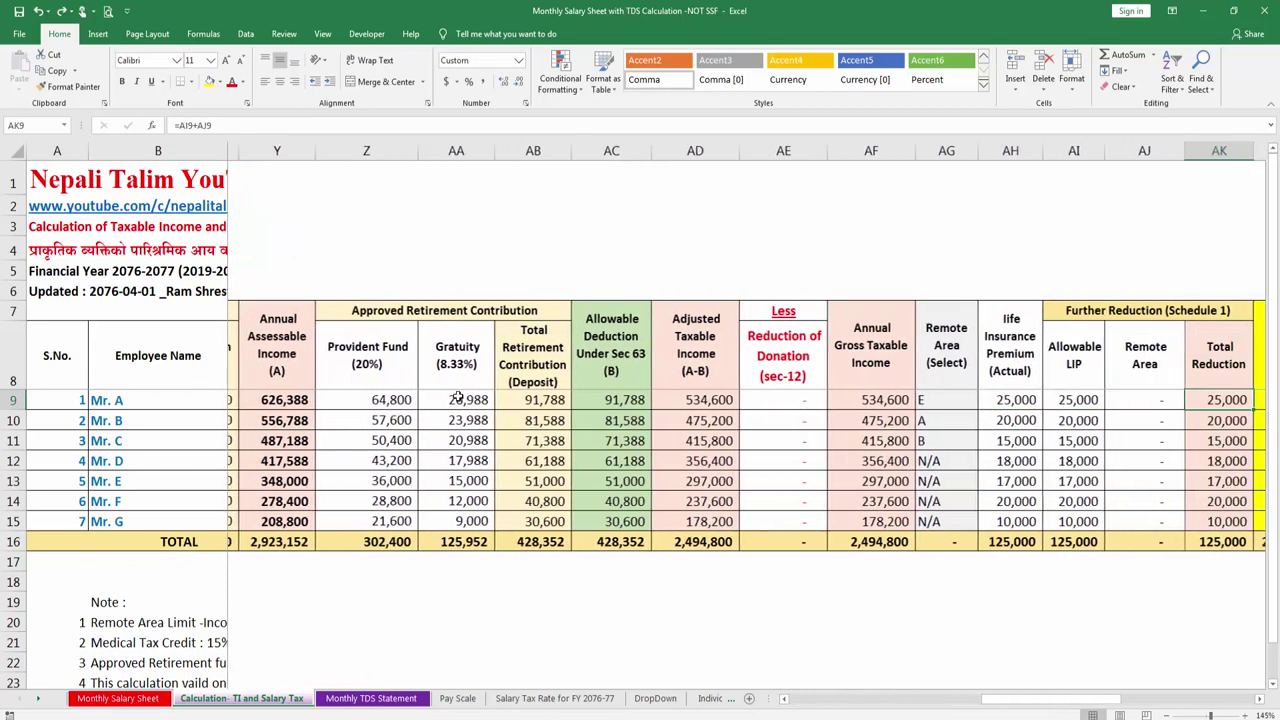
Step: Check each Monthly Tax Liability value and its total, then go to the Monthly Salary Sheet
{"action": "key", "text": "Right"}
{"action": "key", "text": "Right"}
{"action": "key", "text": "Right"}
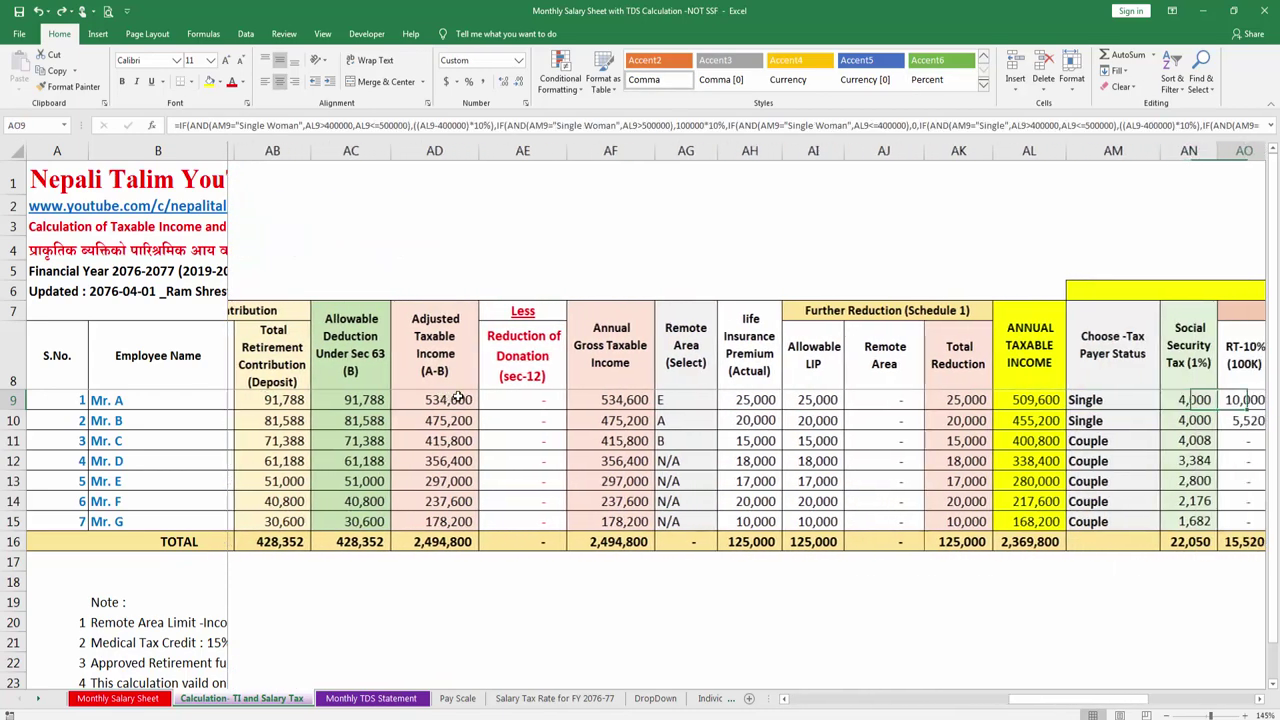
{"action": "key", "text": "Right"}
{"action": "key", "text": "Right"}
{"action": "key", "text": "Right"}
{"action": "key", "text": "Right"}
{"action": "key", "text": "Right"}
{"action": "key", "text": "Right"}
{"action": "key", "text": "Right"}
{"action": "key", "text": "Right"}
{"action": "key", "text": "Right"}
{"action": "key", "text": "Right"}
{"action": "key", "text": "Right"}
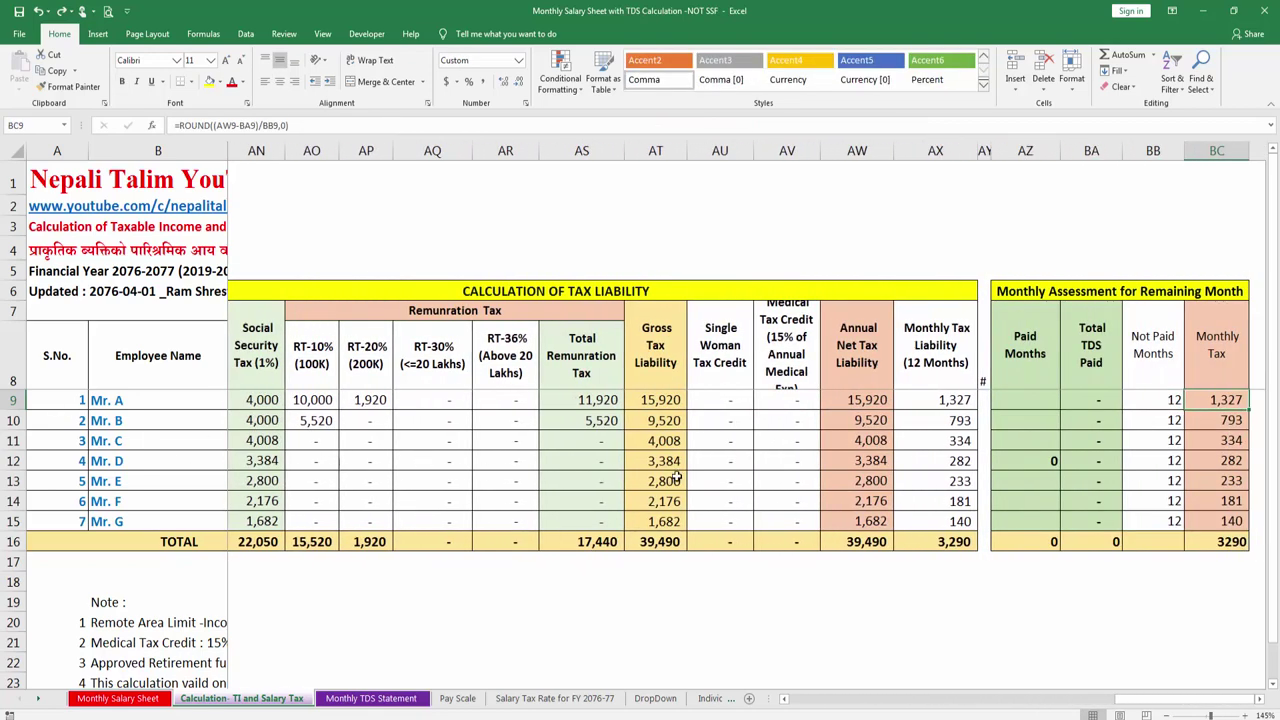
{"action": "left_click", "coordinate": [930, 404]}
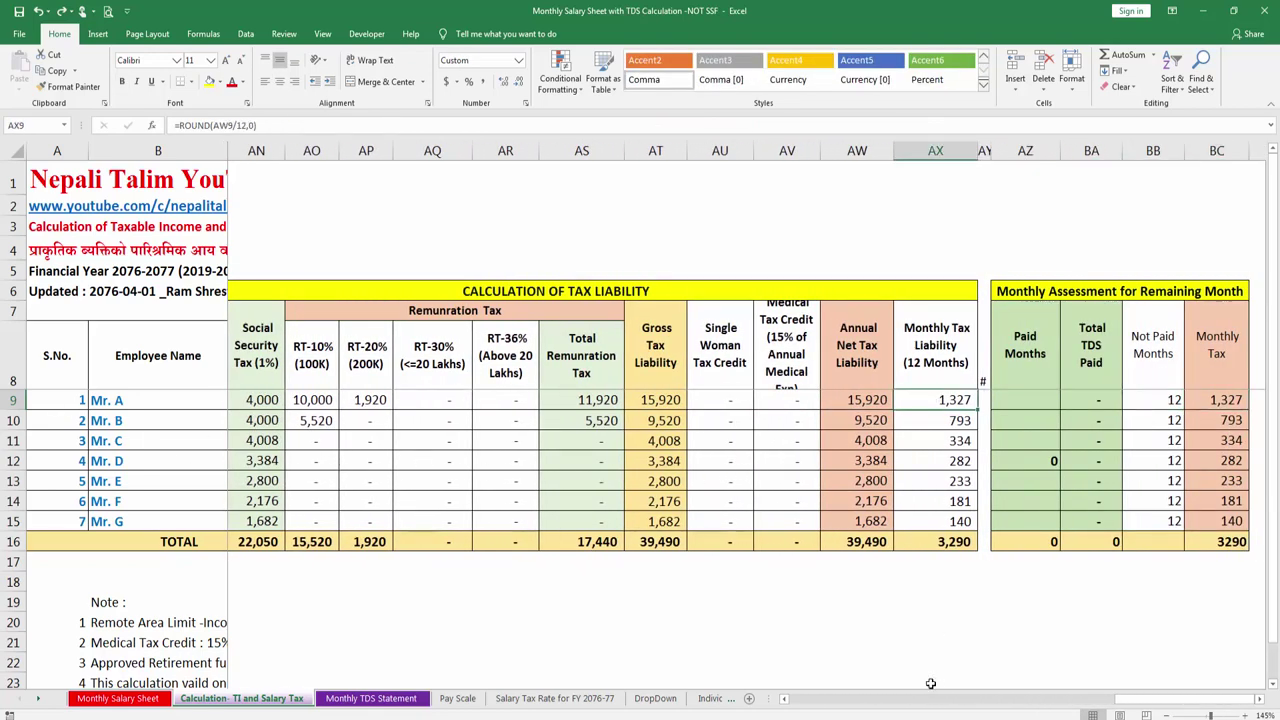
{"action": "key", "text": "Down"}
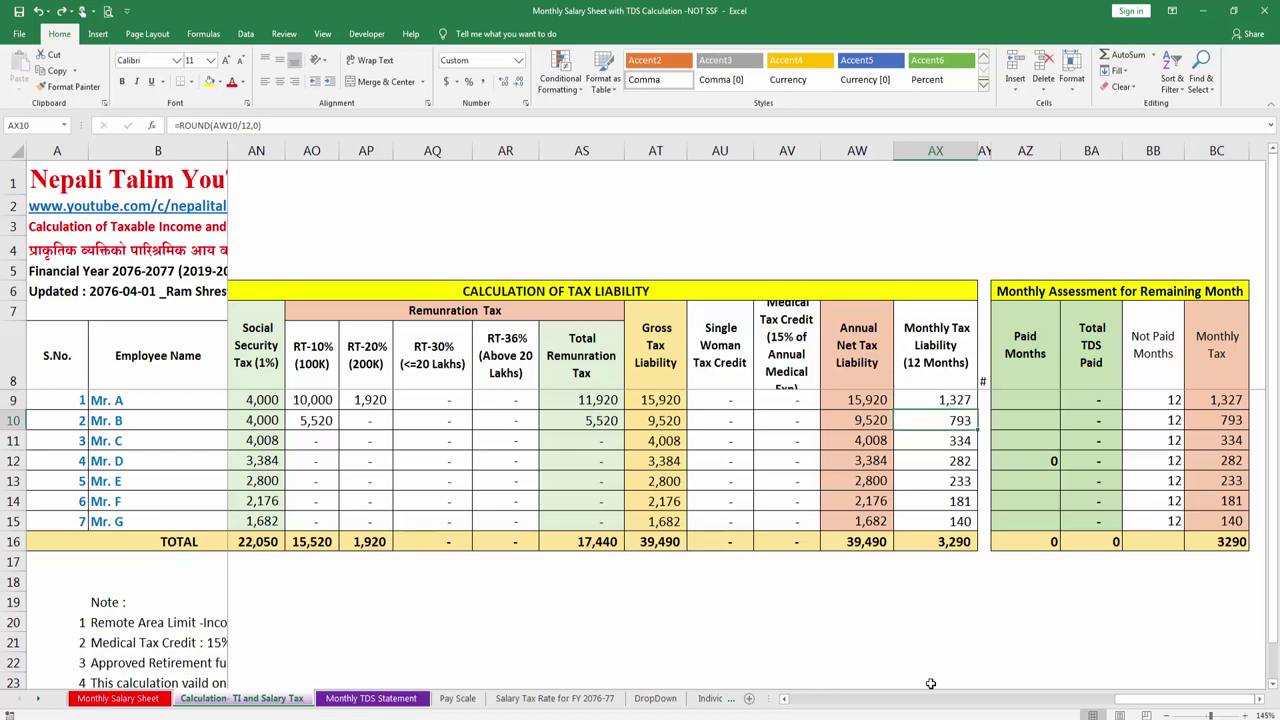
{"action": "key", "text": "Down"}
{"action": "key", "text": "Down"}
{"action": "key", "text": "Down"}
{"action": "key", "text": "Down"}
{"action": "key", "text": "Down"}
{"action": "key", "text": "Down"}
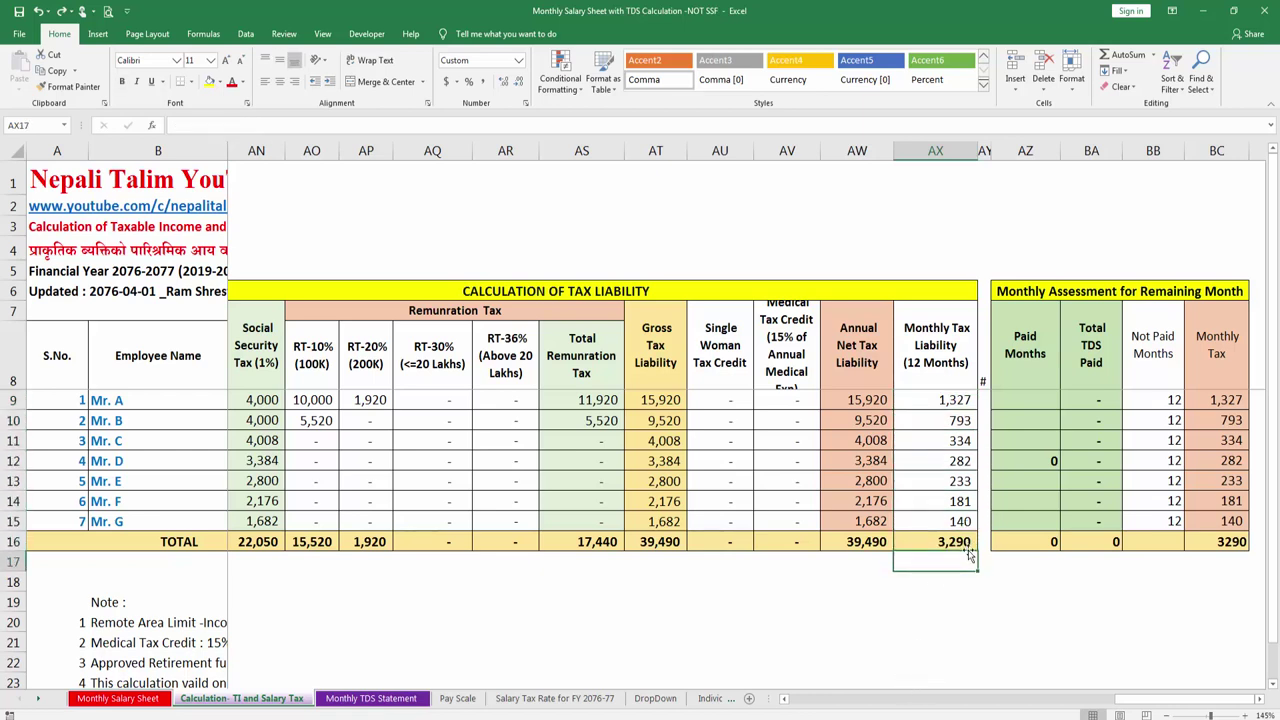
{"action": "left_click", "coordinate": [964, 542]}
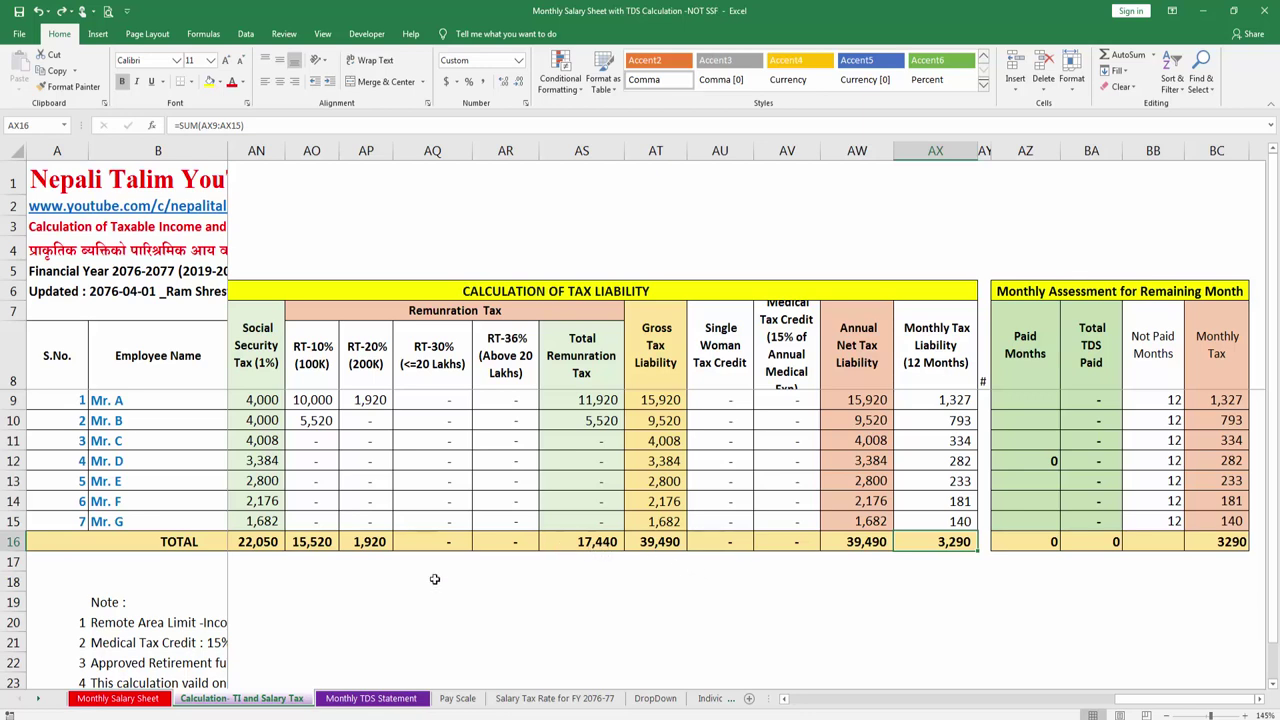
{"action": "left_click", "coordinate": [115, 698]}
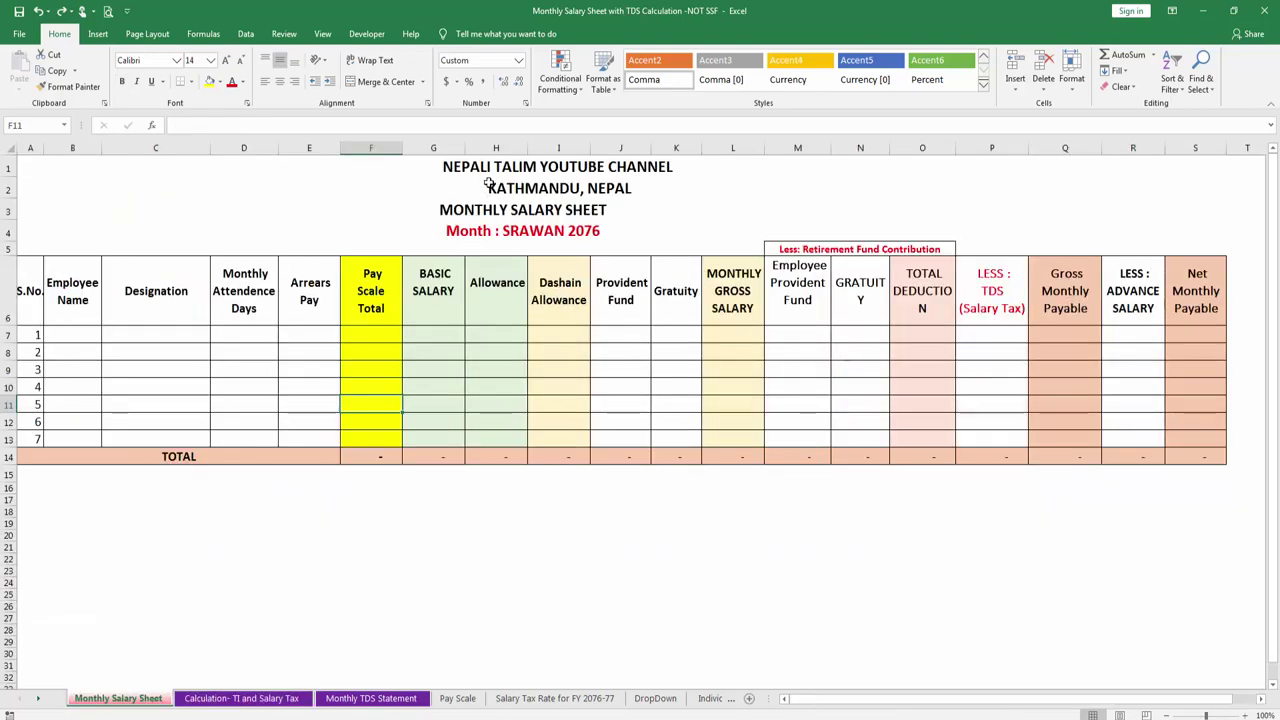
Step: Enlarge the font of the four title rows by two steps
{"action": "left_click", "coordinate": [508, 221]}
{"action": "left_click", "coordinate": [522, 166]}
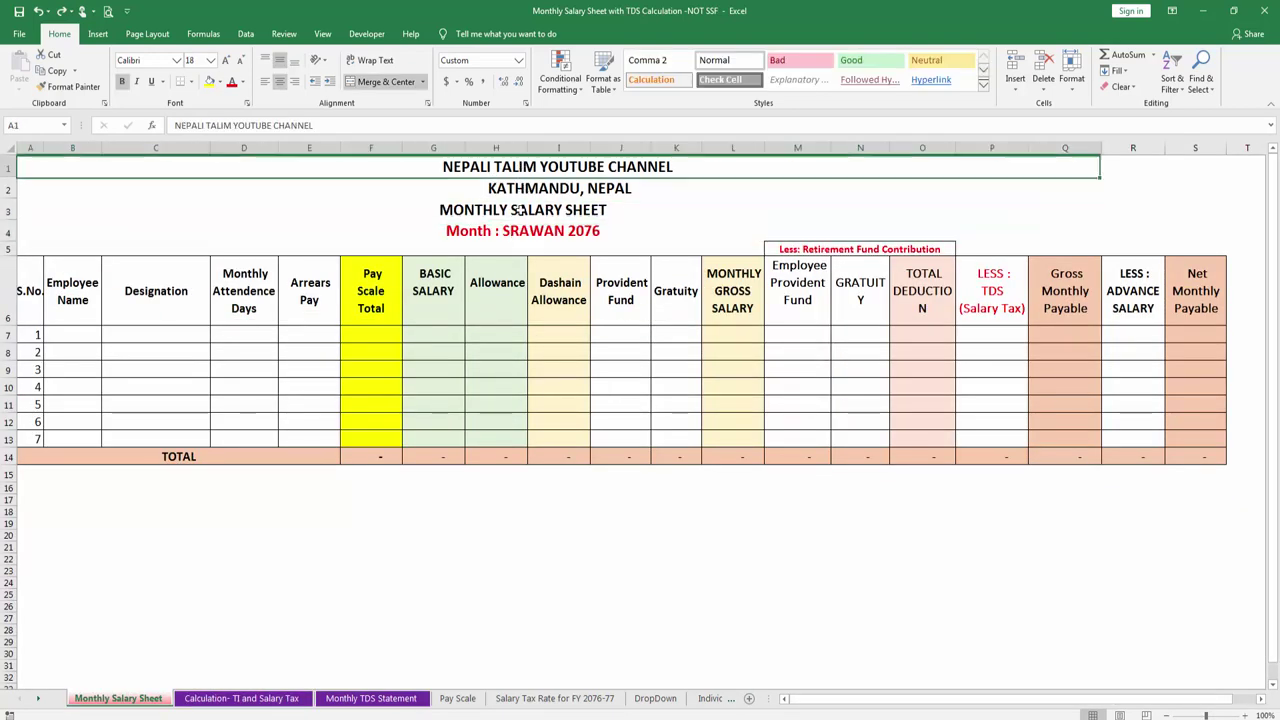
{"action": "left_click_drag", "start_coordinate": [519, 209], "coordinate": [520, 232]}
{"action": "left_click", "coordinate": [229, 60]}
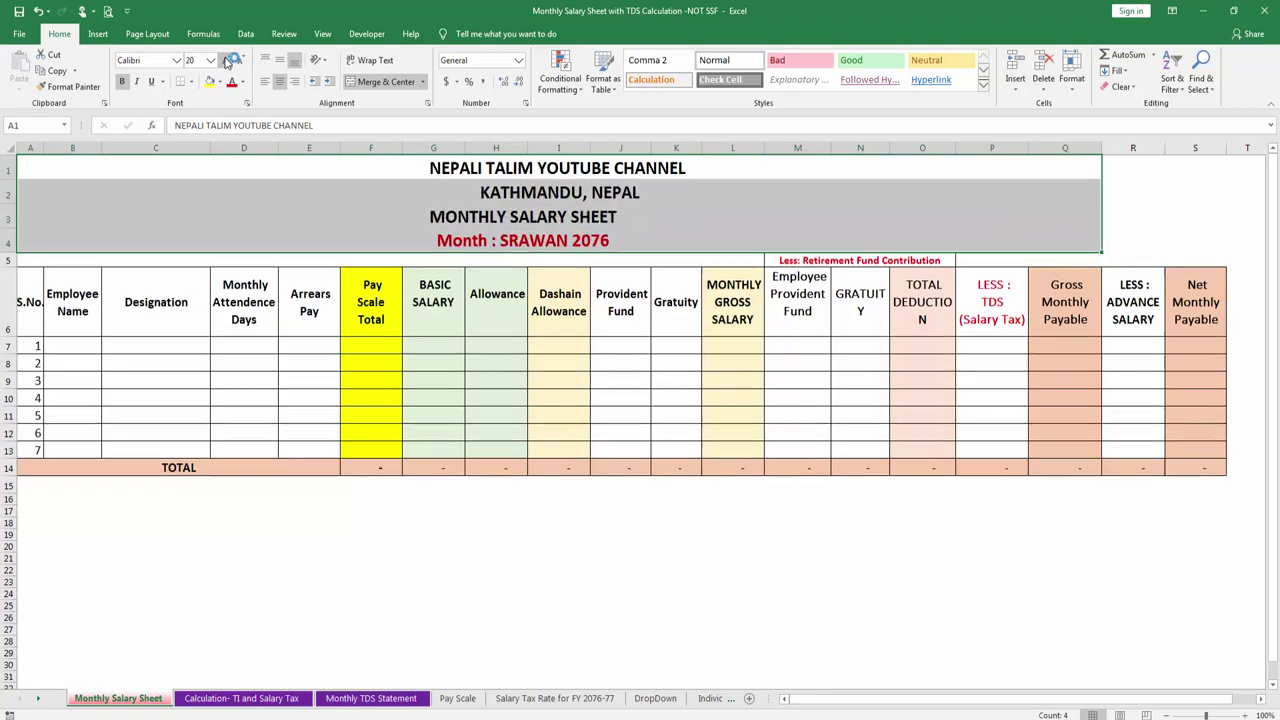
{"action": "left_click", "coordinate": [229, 60]}
{"action": "left_click", "coordinate": [366, 381]}
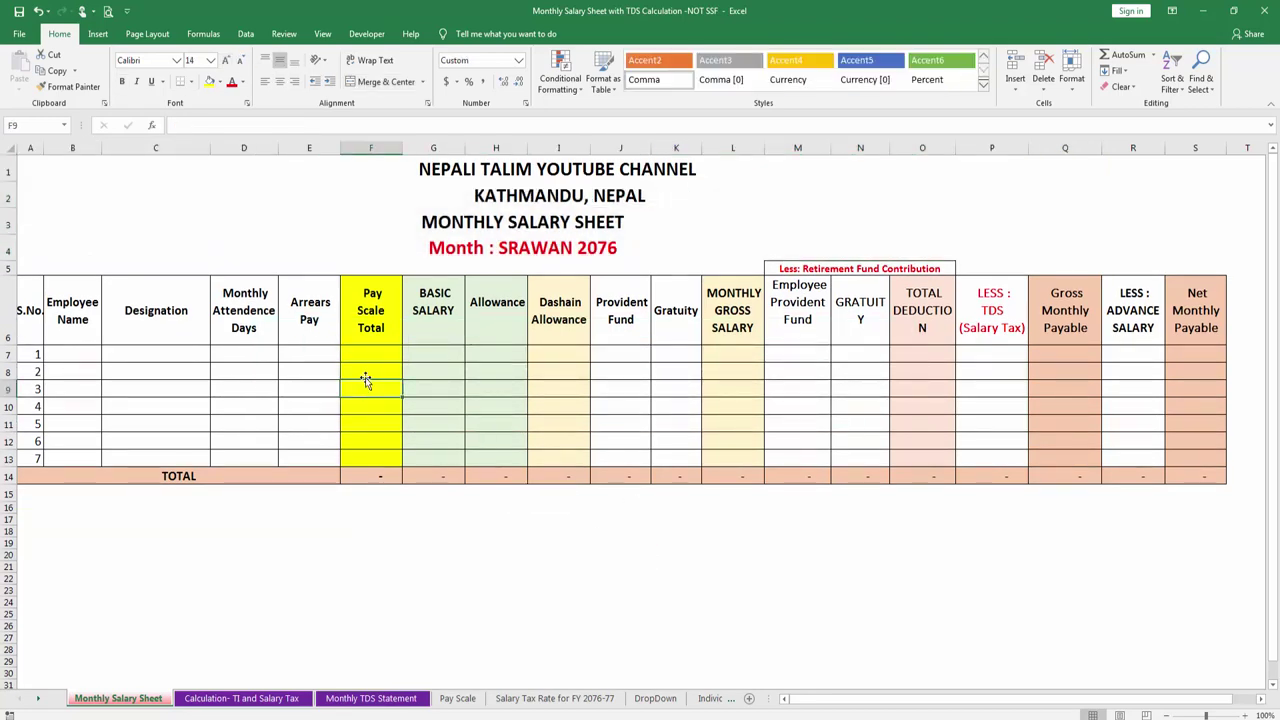
Step: Shrink the whole sheet's font size down to 16
{"action": "left_click", "coordinate": [8, 148]}
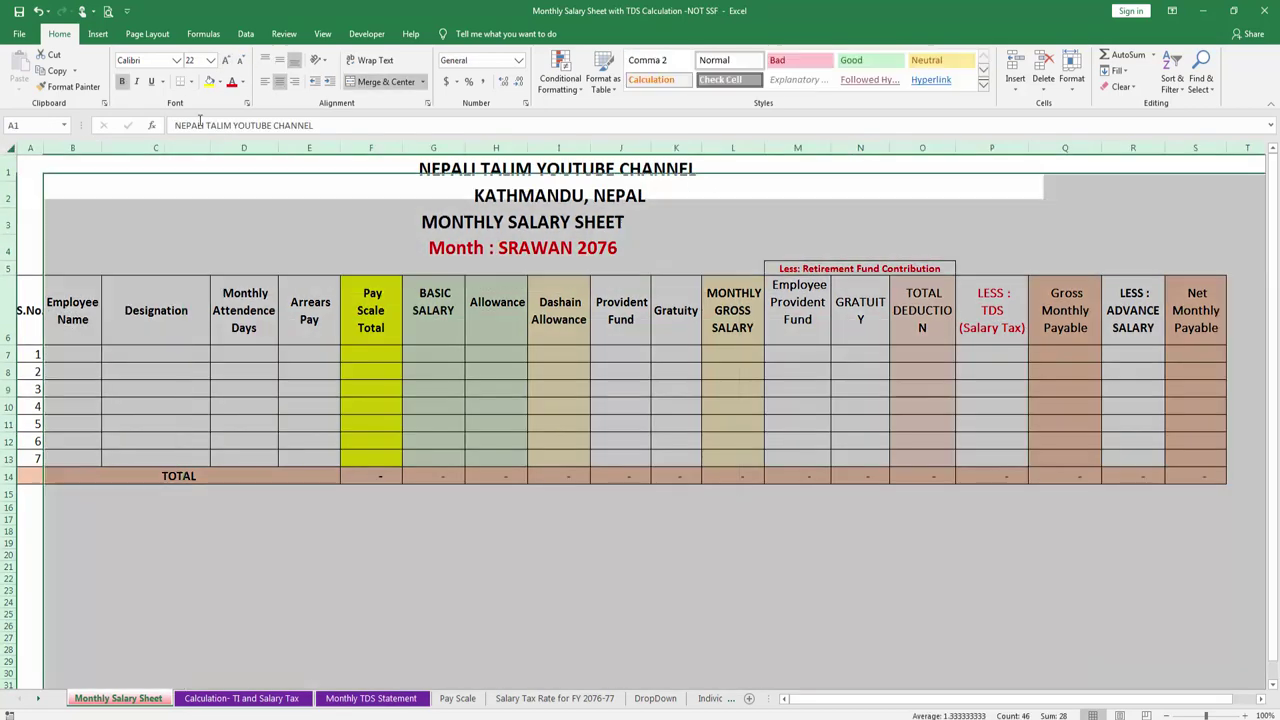
{"action": "left_click", "coordinate": [228, 60]}
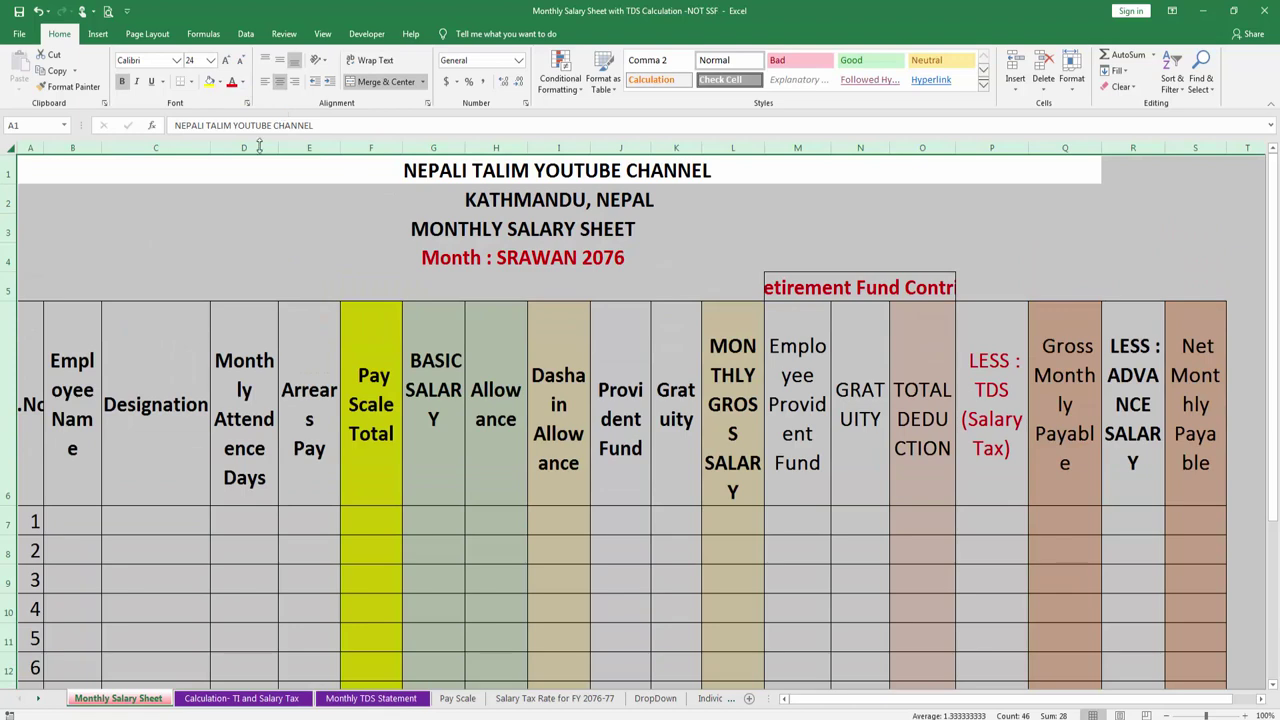
{"action": "left_click", "coordinate": [240, 60]}
{"action": "left_click", "coordinate": [240, 60]}
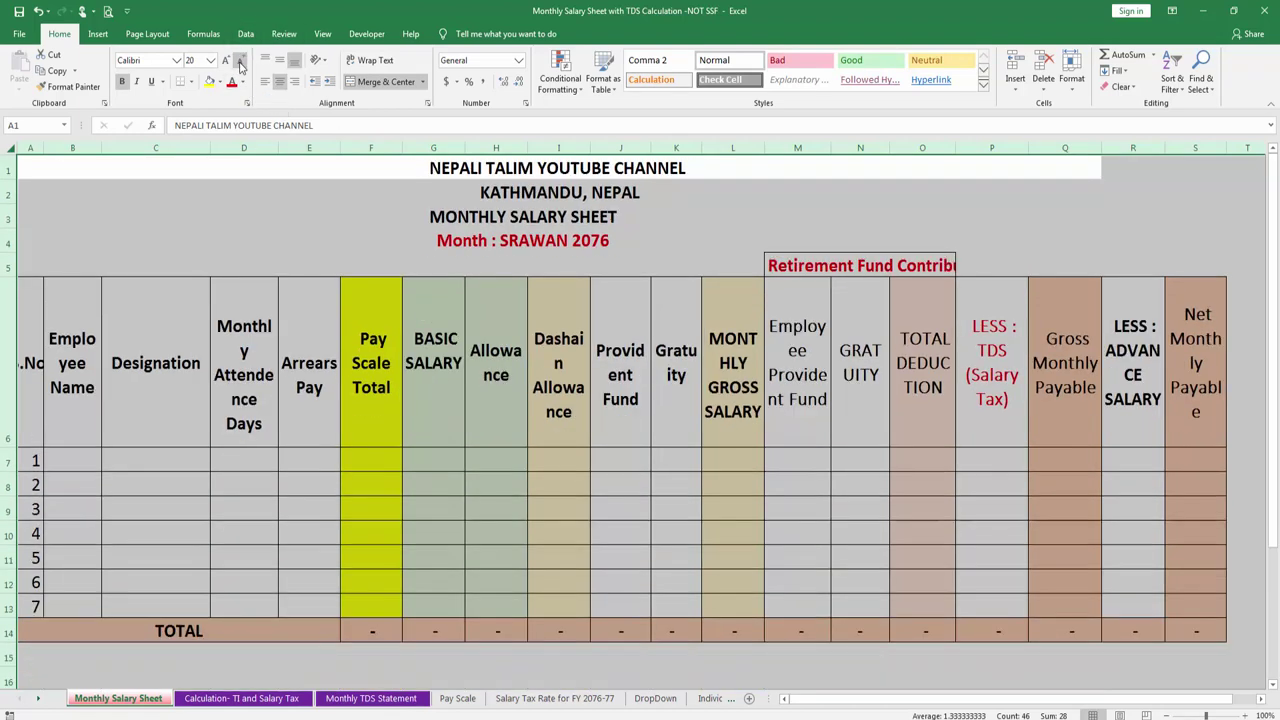
{"action": "left_click", "coordinate": [240, 62]}
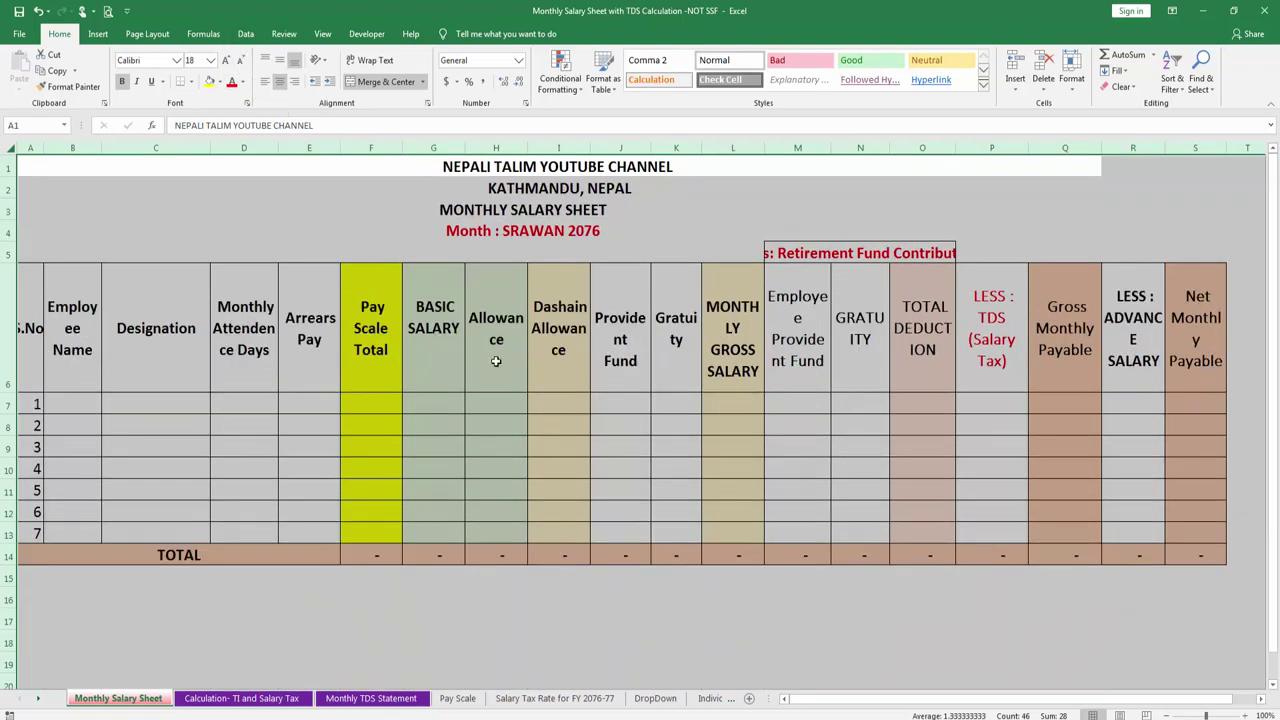
{"action": "left_click", "coordinate": [240, 62]}
{"action": "left_click", "coordinate": [147, 254]}
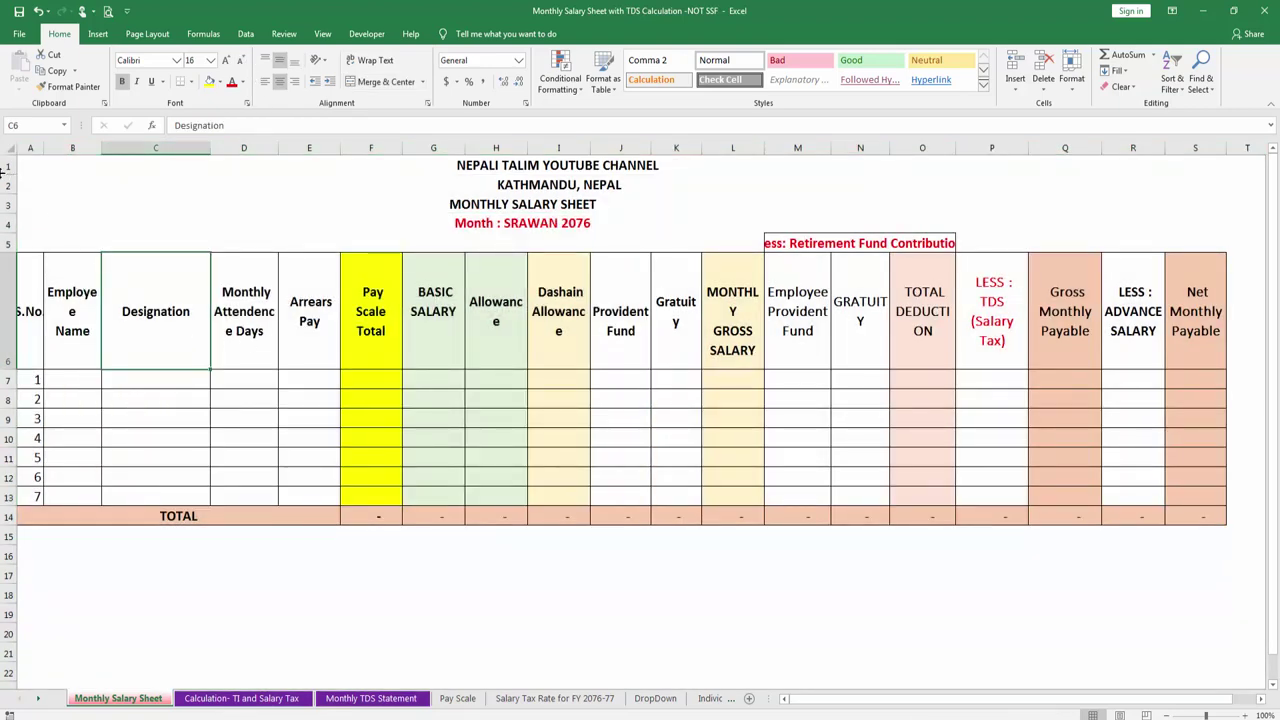
Step: Reduce the whole sheet's font to 12, then settle it at 14
{"action": "left_click", "coordinate": [8, 148]}
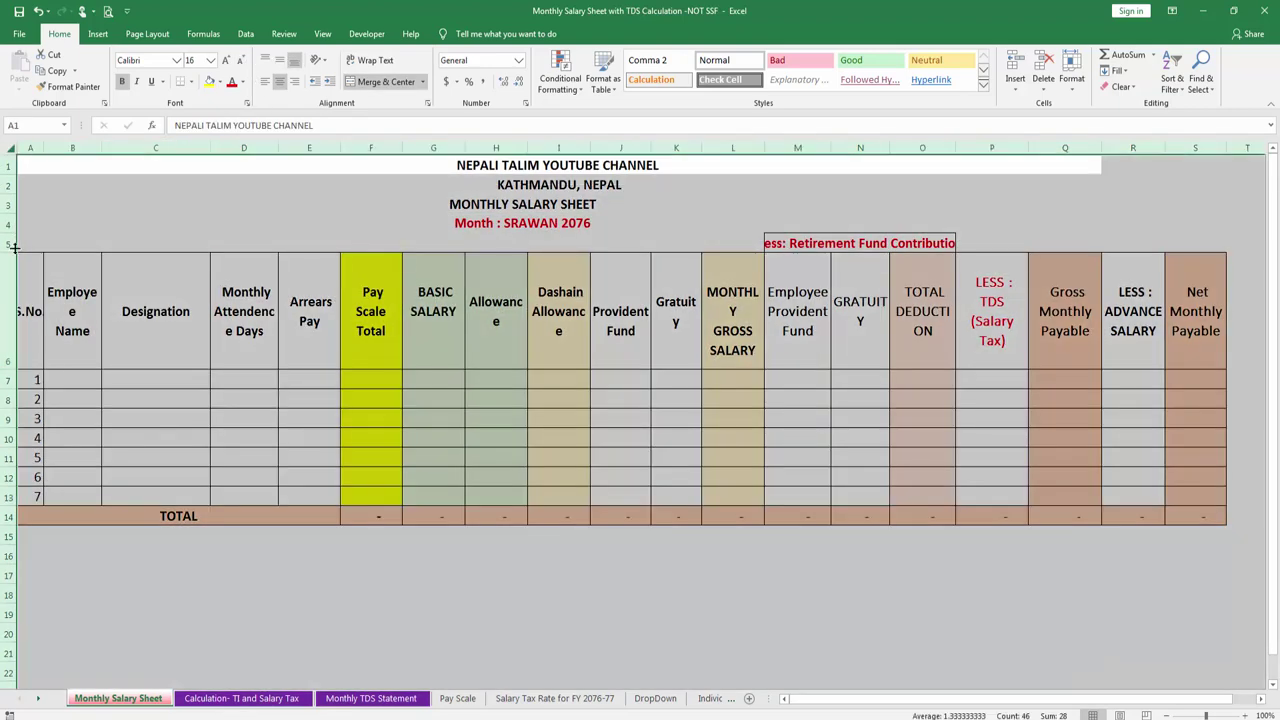
{"action": "left_click", "coordinate": [171, 358]}
{"action": "left_click", "coordinate": [171, 358]}
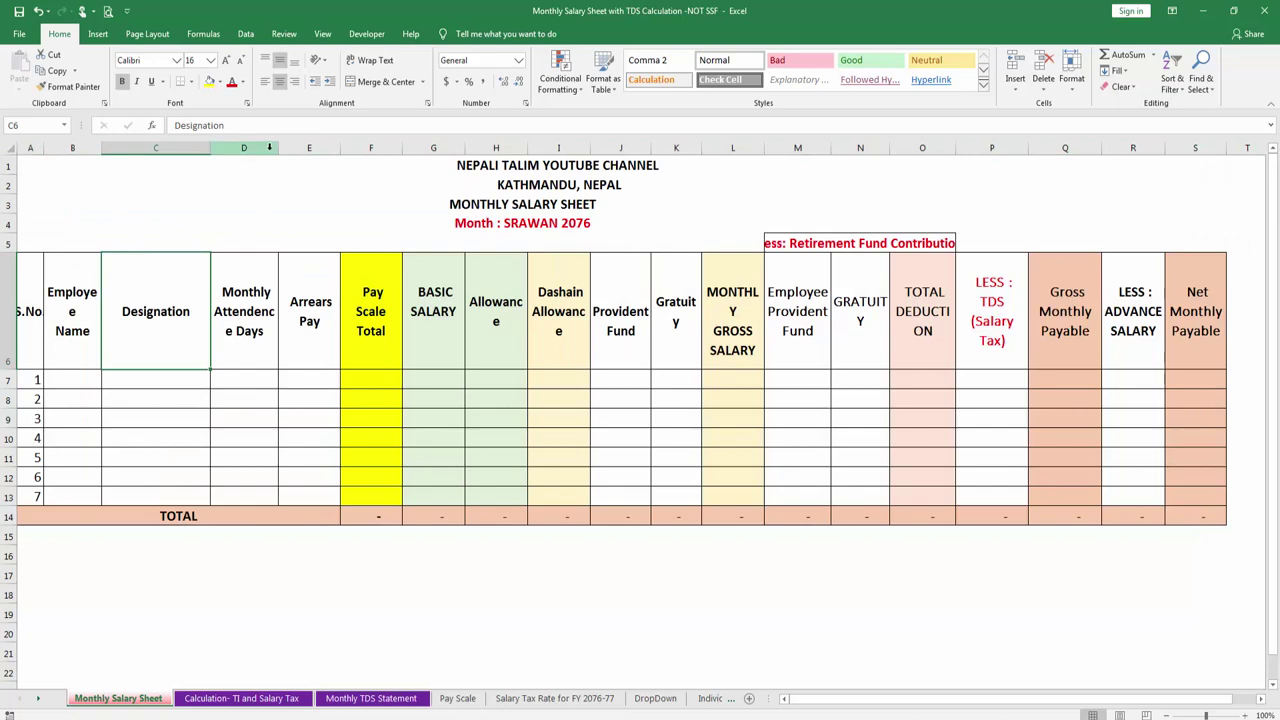
{"action": "left_click", "coordinate": [8, 148]}
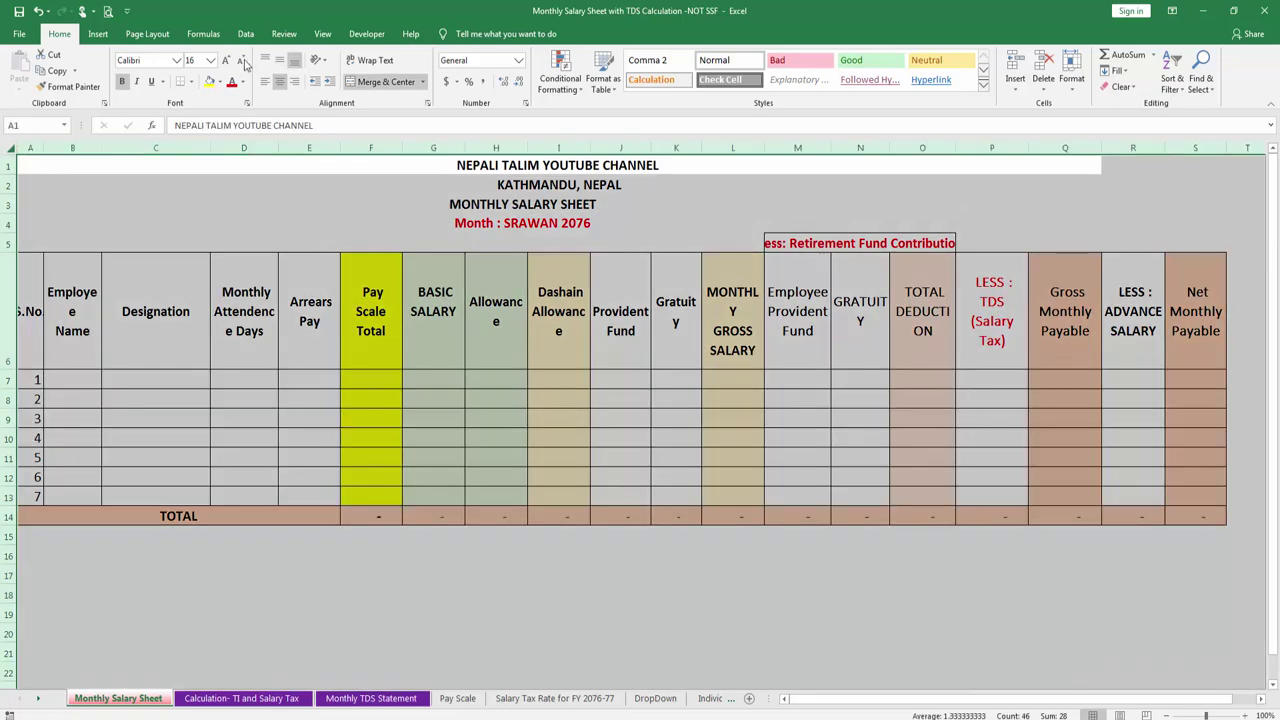
{"action": "left_click", "coordinate": [236, 61]}
{"action": "left_click", "coordinate": [236, 61]}
{"action": "left_click", "coordinate": [228, 61]}
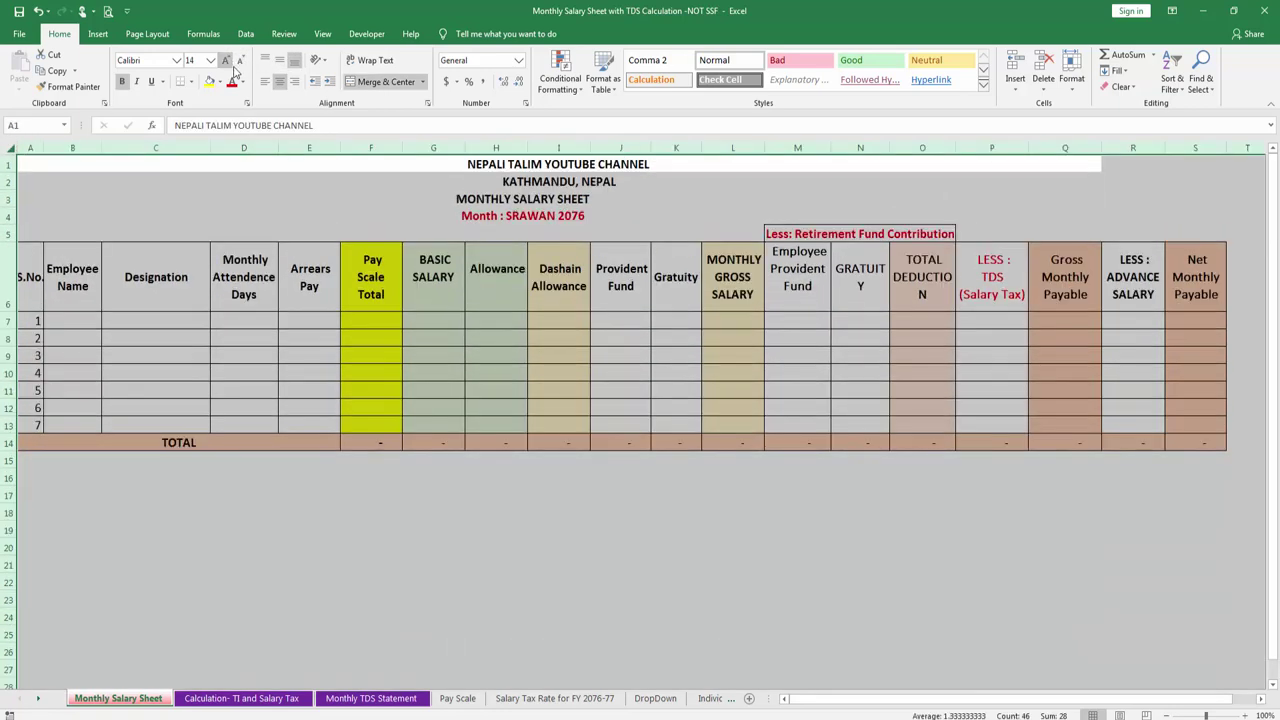
{"action": "left_click", "coordinate": [371, 340]}
Step: Select the four title rows and begin enlarging their font
{"action": "left_click", "coordinate": [522, 184]}
{"action": "left_click_drag", "start_coordinate": [520, 165], "coordinate": [522, 216]}
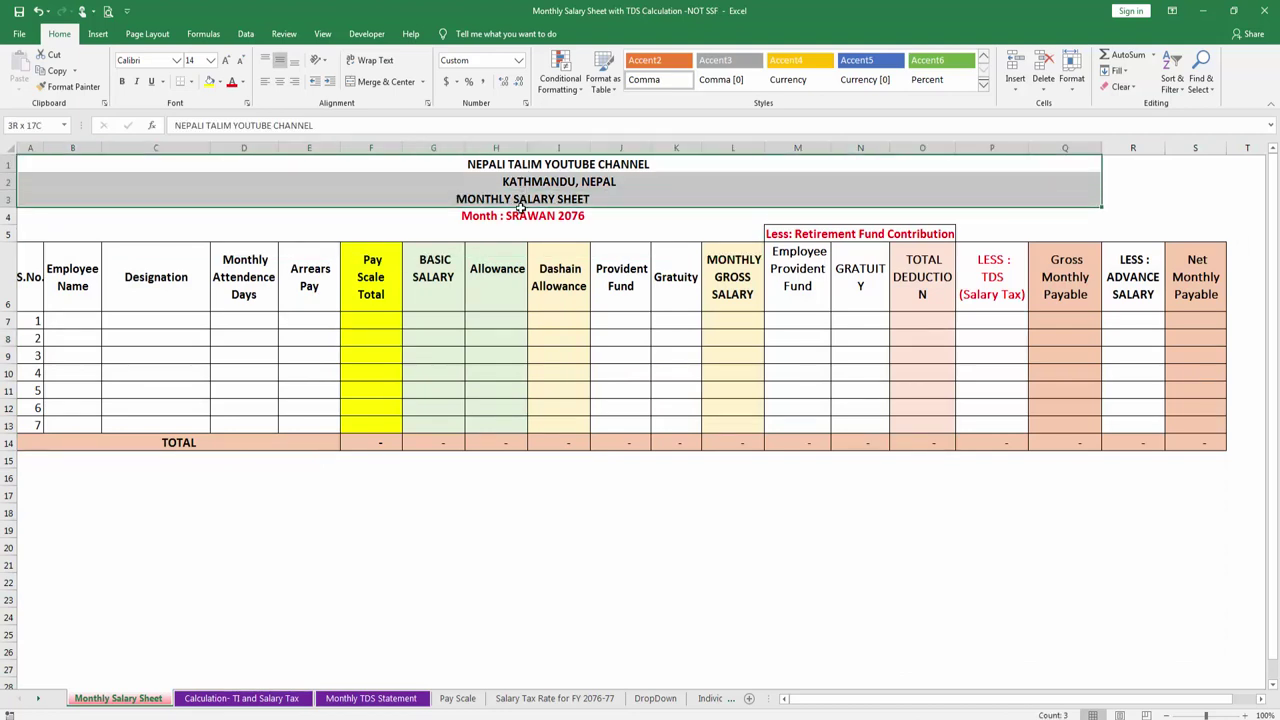
{"action": "left_click", "coordinate": [228, 61]}
Step: Finish enlarging the titles to 18 and clear the old serial numbers in column A
{"action": "left_click", "coordinate": [228, 61]}
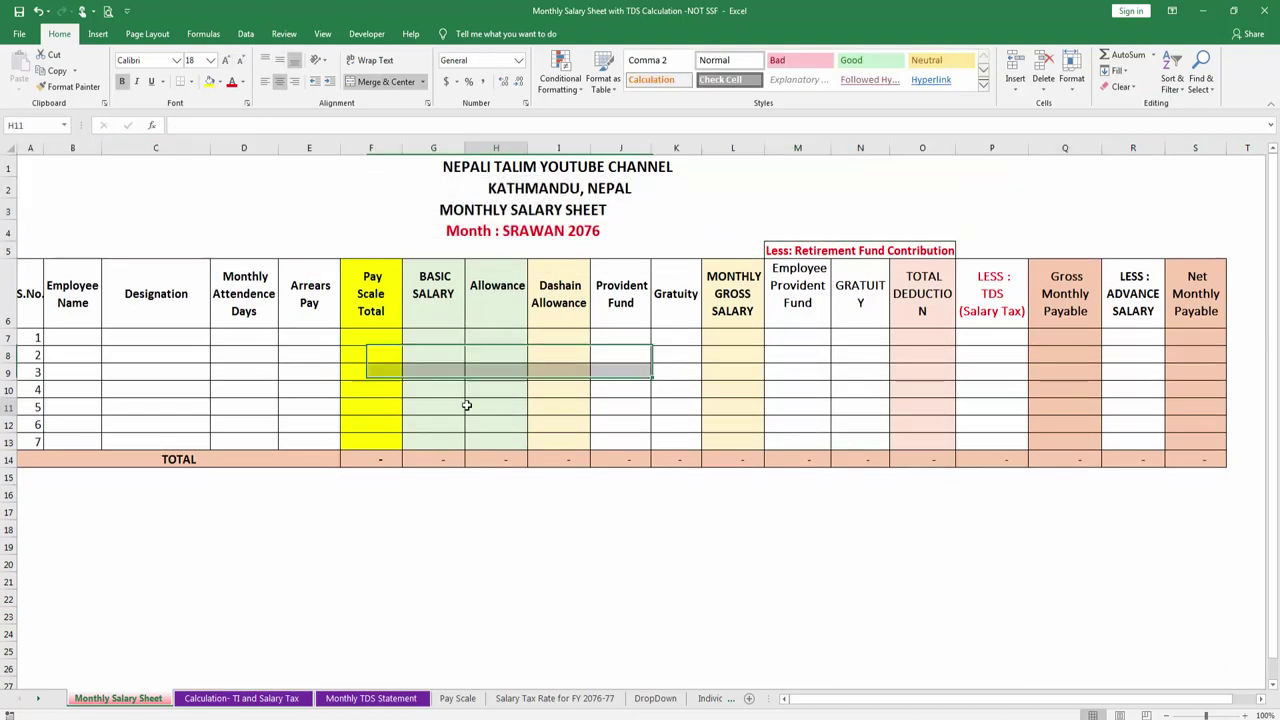
{"action": "left_click", "coordinate": [496, 407]}
{"action": "left_click", "coordinate": [73, 308]}
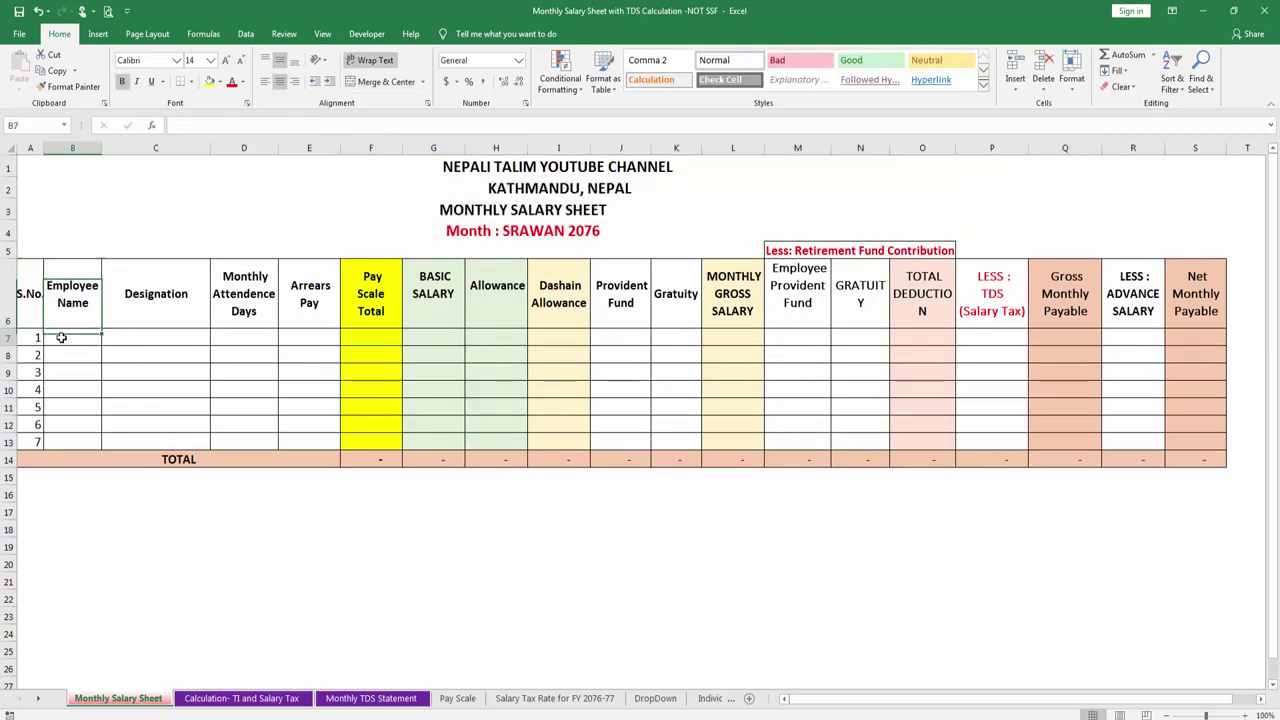
{"action": "left_click_drag", "start_coordinate": [43, 340], "coordinate": [27, 442]}
{"action": "key", "text": "Delete"}
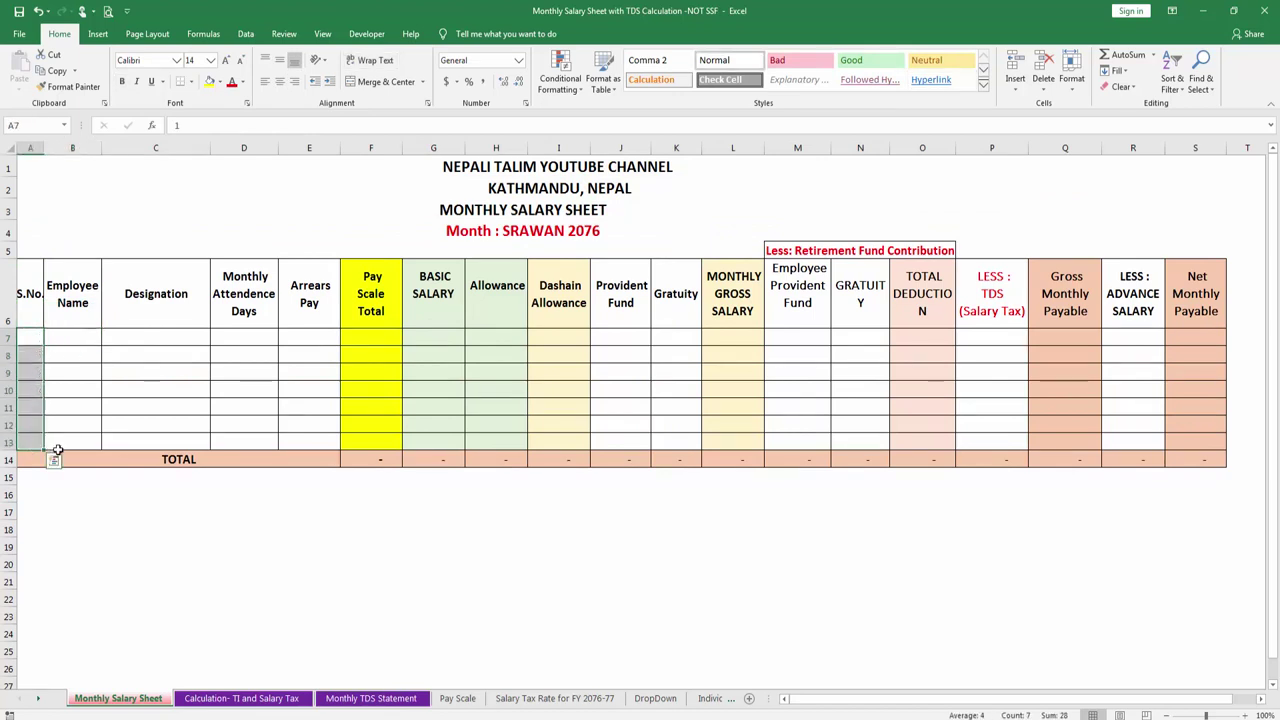
{"action": "left_click", "coordinate": [8, 442]}
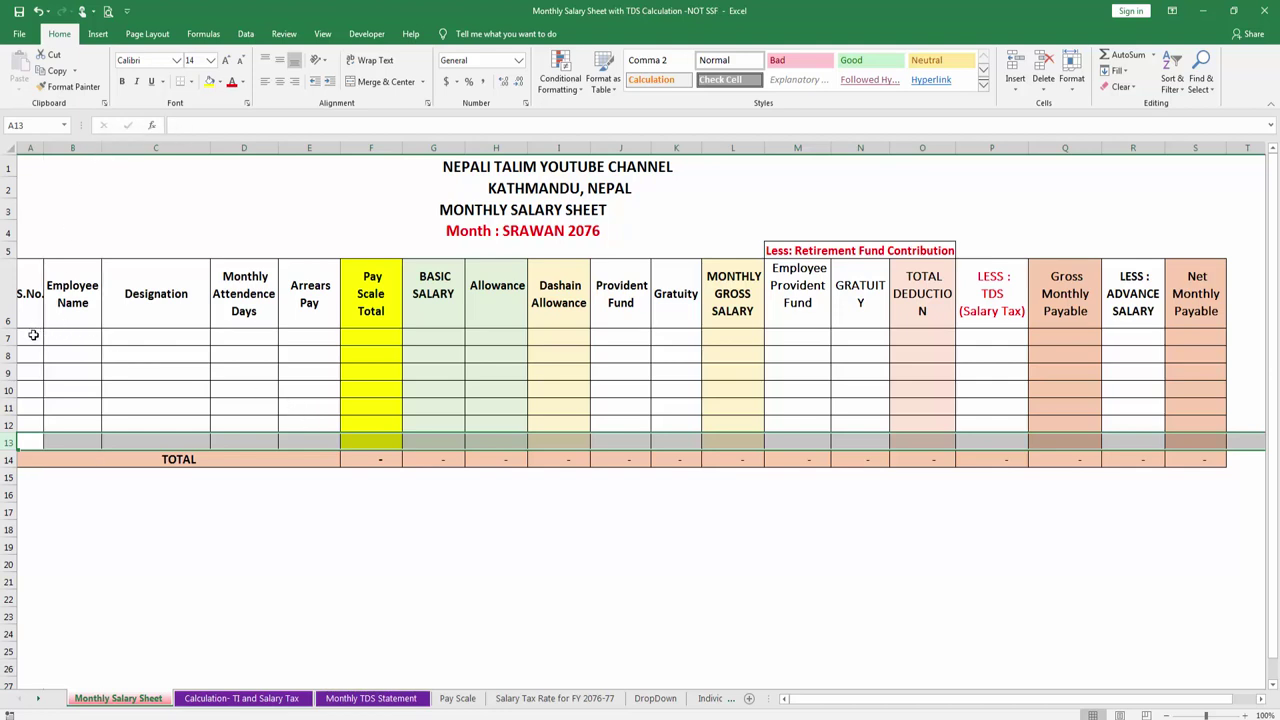
Step: Enter 1 and 2 in A7:A8 and fill the series down to 7
{"action": "left_click", "coordinate": [34, 335]}
{"action": "type", "text": "1"}
{"action": "key", "text": "Return"}
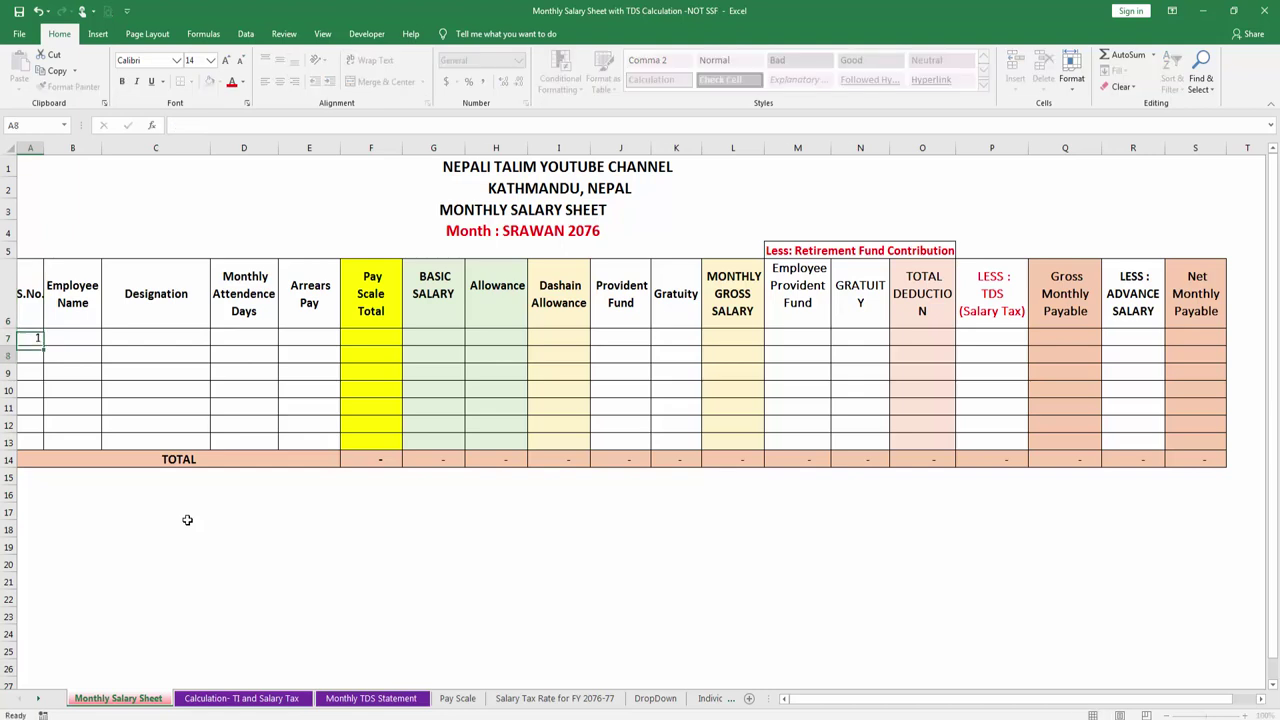
{"action": "type", "text": "2"}
{"action": "left_click_drag", "start_coordinate": [30, 338], "coordinate": [44, 447]}
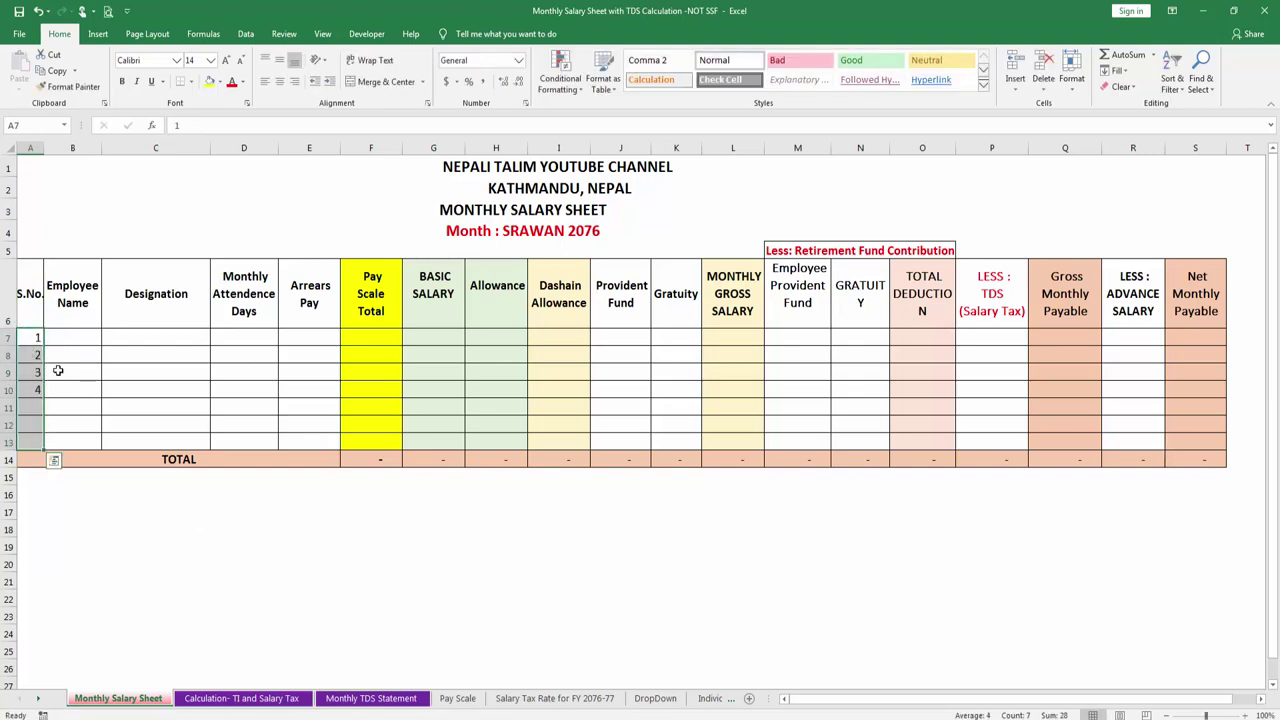
{"action": "left_click", "coordinate": [65, 336]}
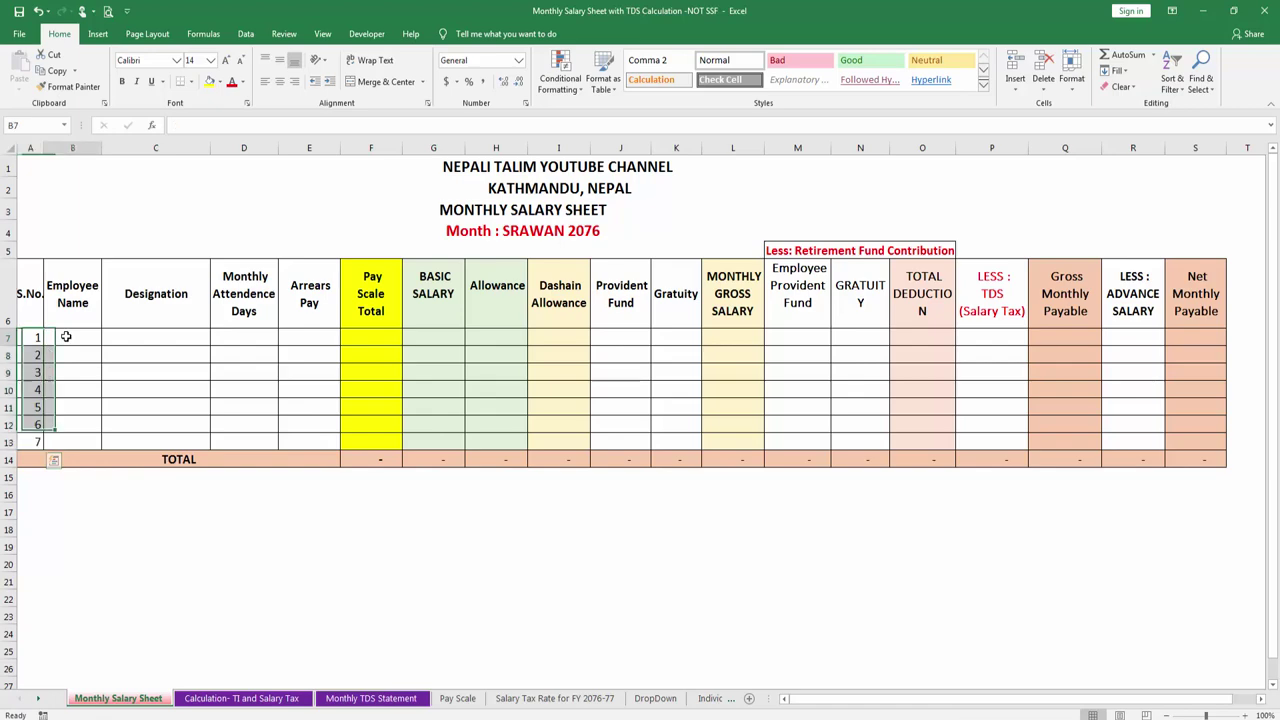
Step: Copy employee names Mr. A–Mr. G from the Calculation sheet into the Employee Name column
{"action": "left_click", "coordinate": [245, 700]}
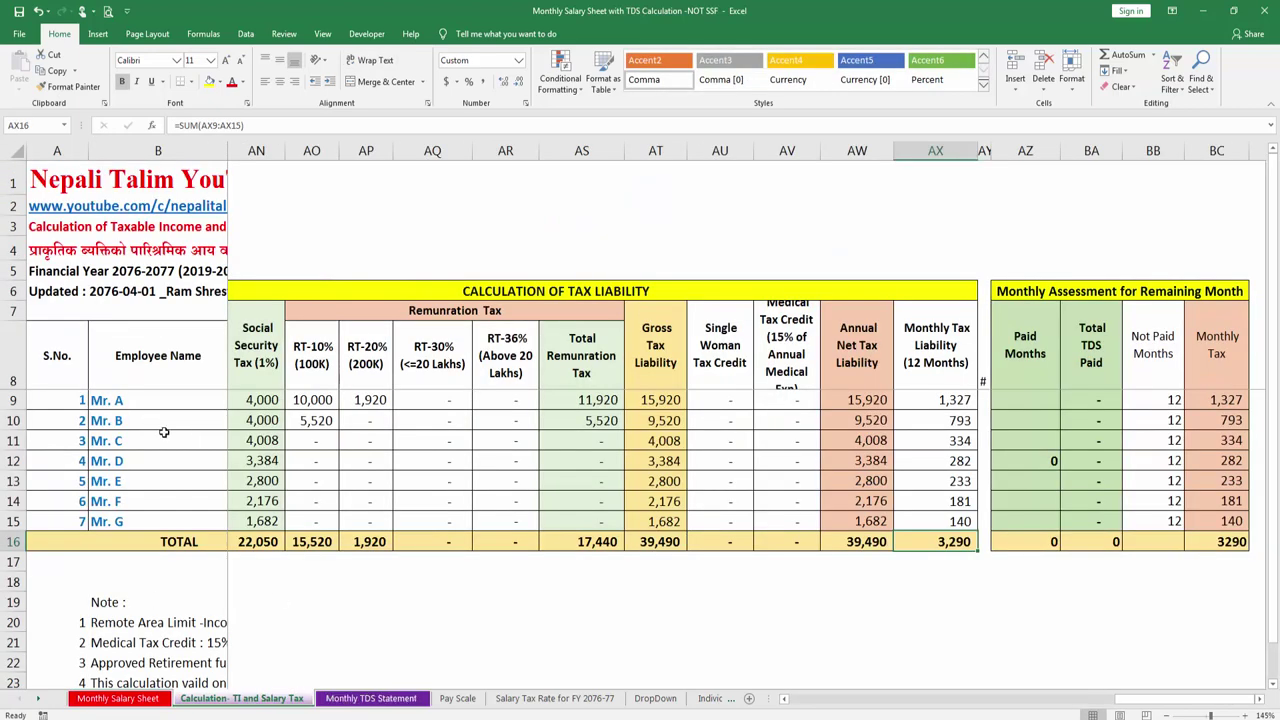
{"action": "left_click_drag", "start_coordinate": [60, 400], "coordinate": [125, 520]}
{"action": "left_click_drag", "start_coordinate": [110, 400], "coordinate": [110, 521]}
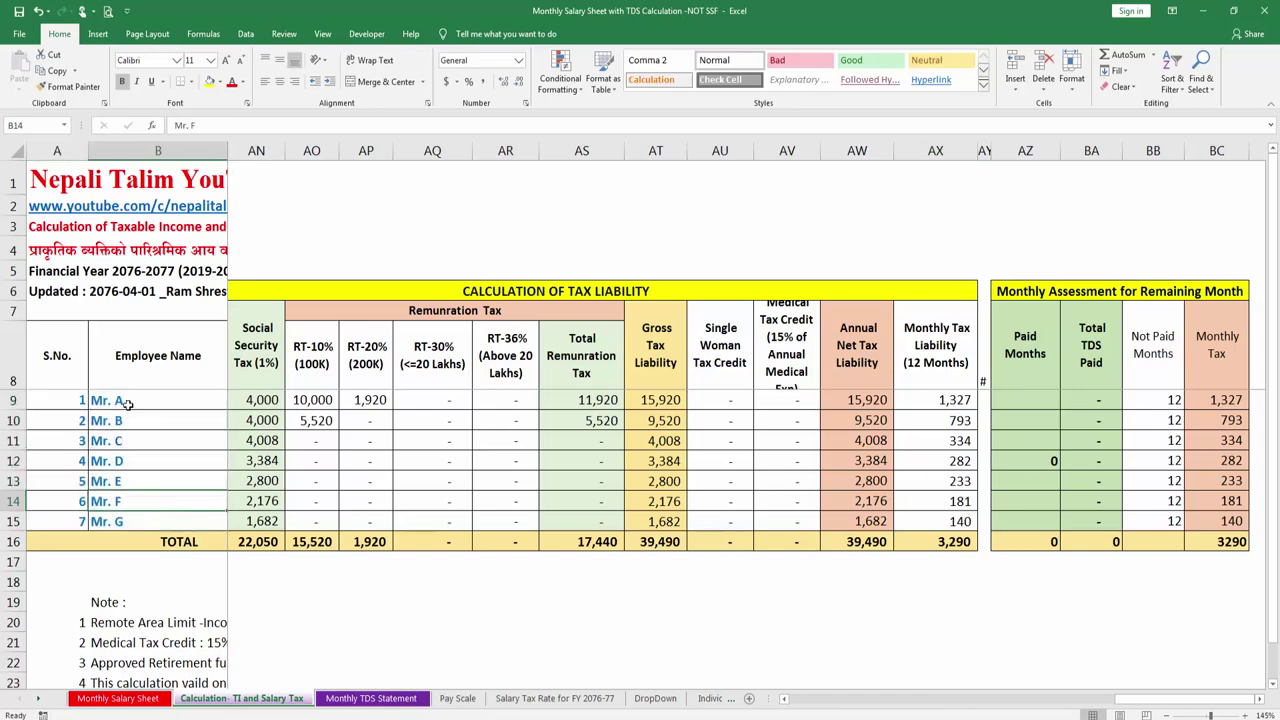
{"action": "key", "text": "ctrl+c"}
{"action": "left_click", "coordinate": [118, 698]}
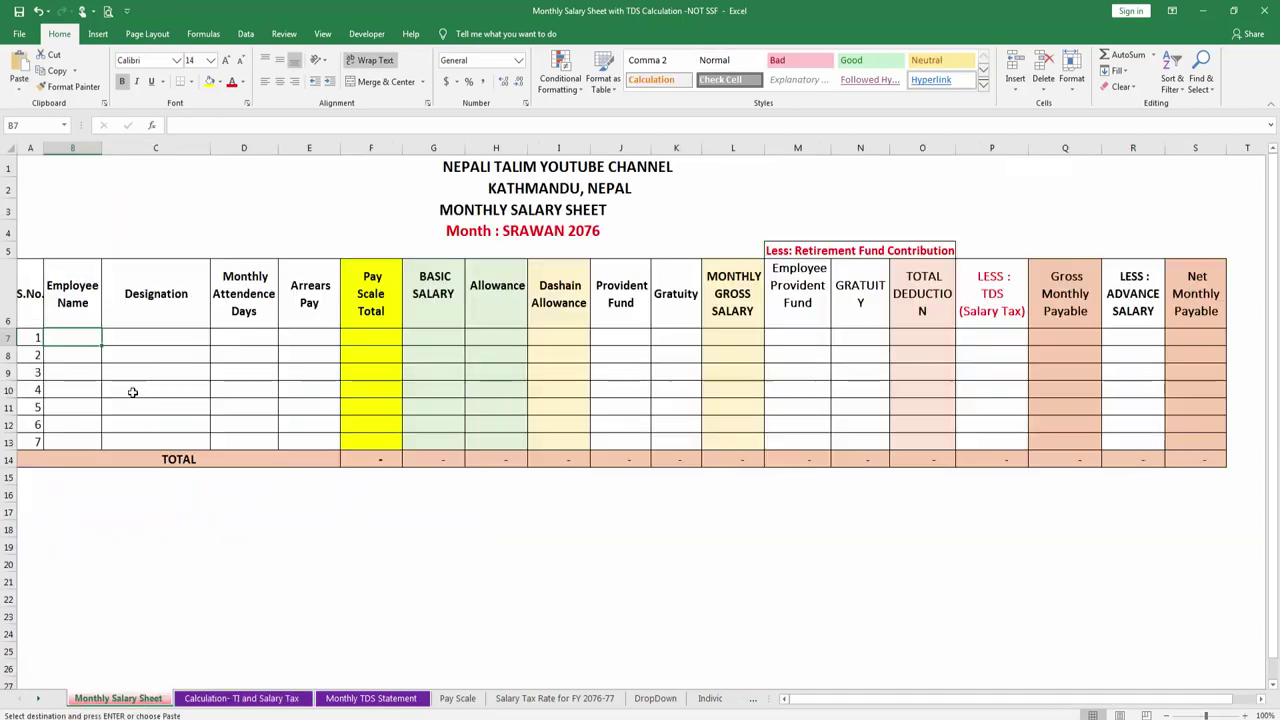
{"action": "key", "text": "ctrl+v"}
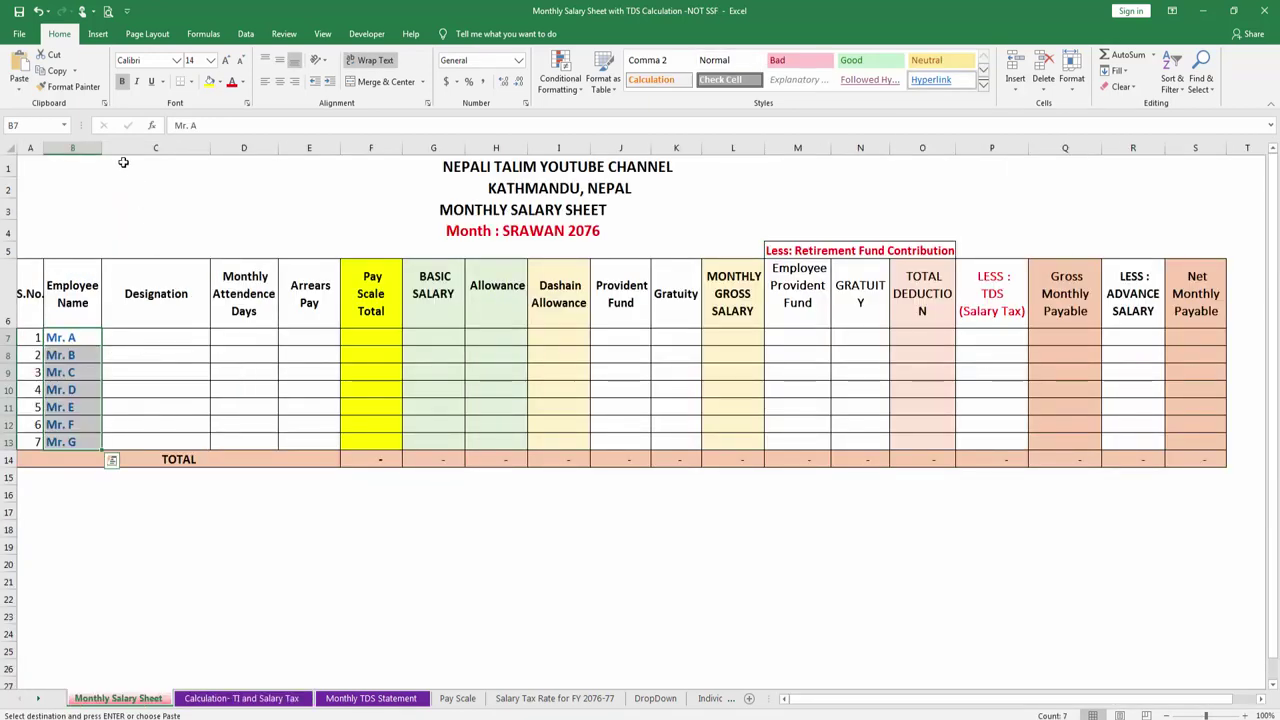
Step: Copy the designations, Director through Assistant, from the Calculation sheet into the Designation column starting at C7
{"action": "left_click", "coordinate": [157, 337]}
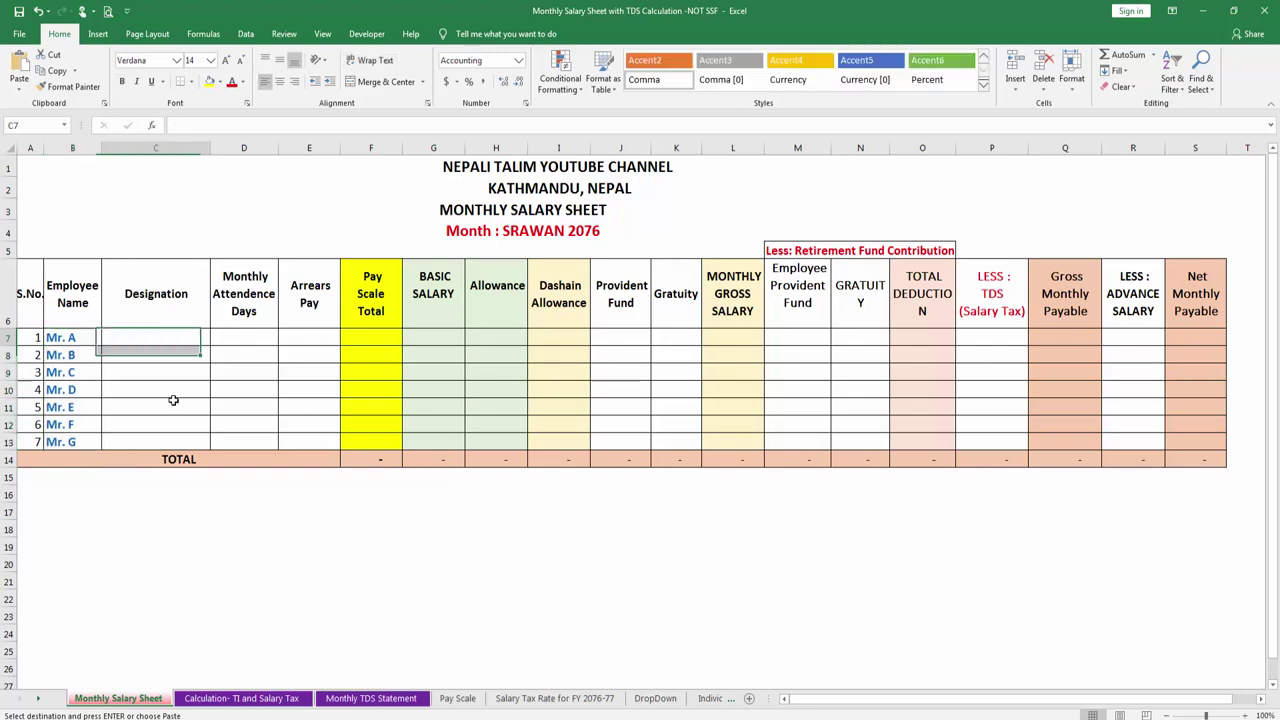
{"action": "key", "text": "ctrl+Page_Down"}
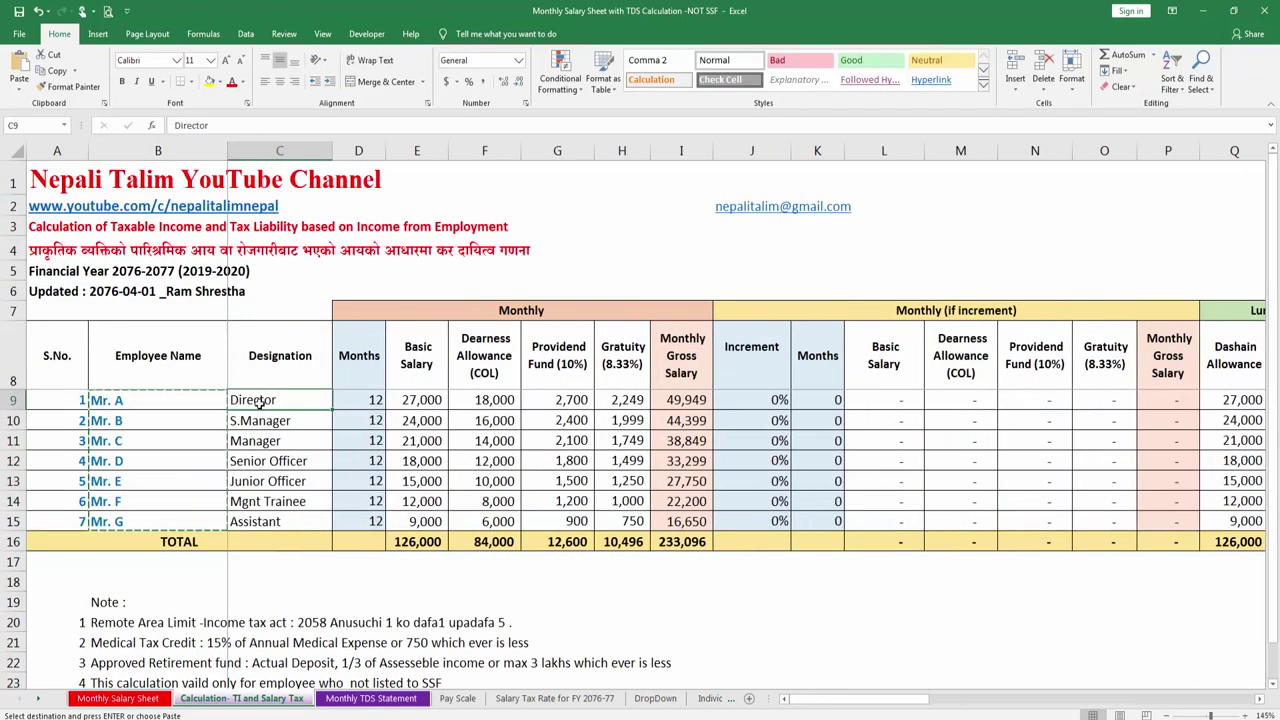
{"action": "left_click_drag", "start_coordinate": [259, 401], "coordinate": [259, 521]}
{"action": "key", "text": "ctrl+c"}
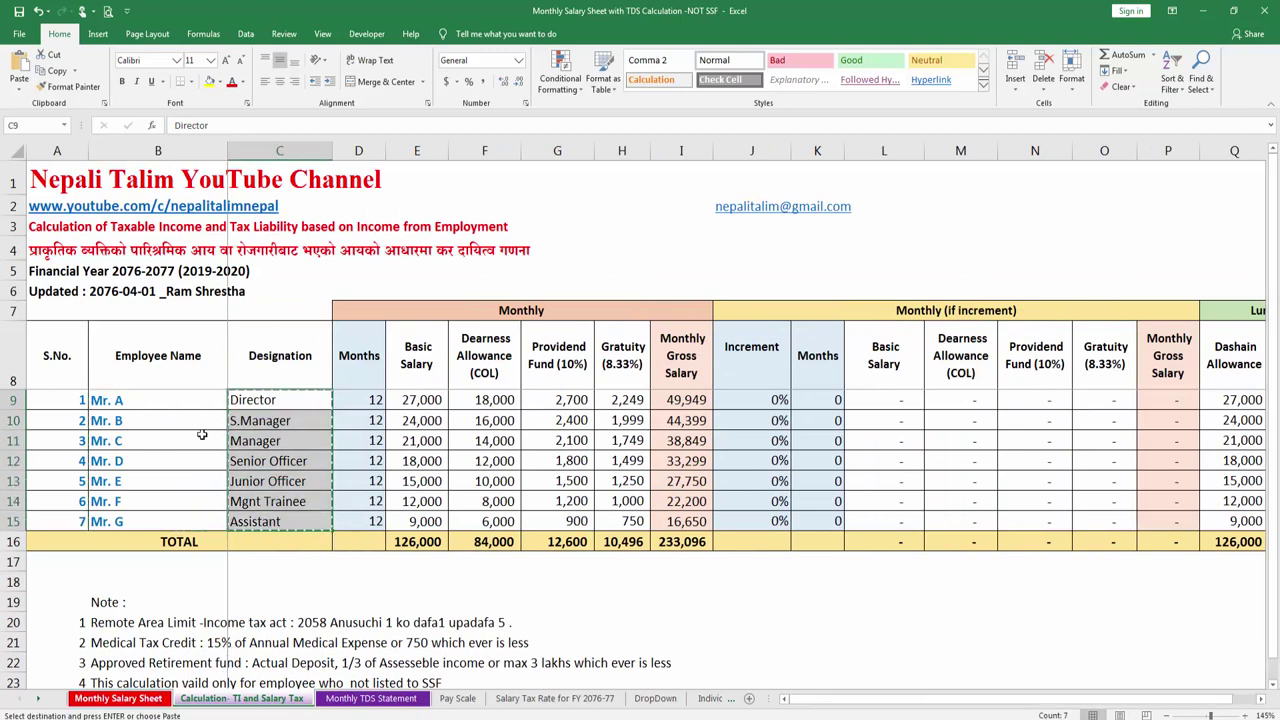
{"action": "key", "text": "ctrl+Page_Up"}
{"action": "key", "text": "ctrl+v"}
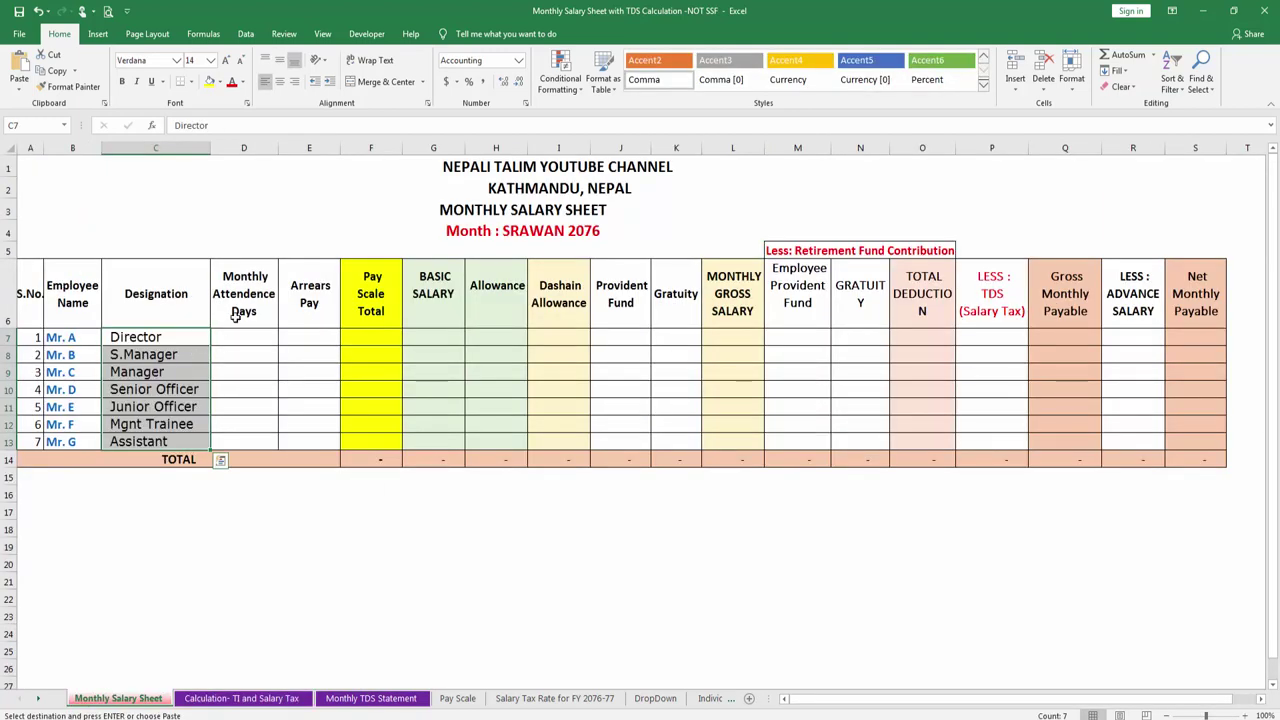
{"action": "key", "text": "Escape"}
{"action": "left_click", "coordinate": [244, 333]}
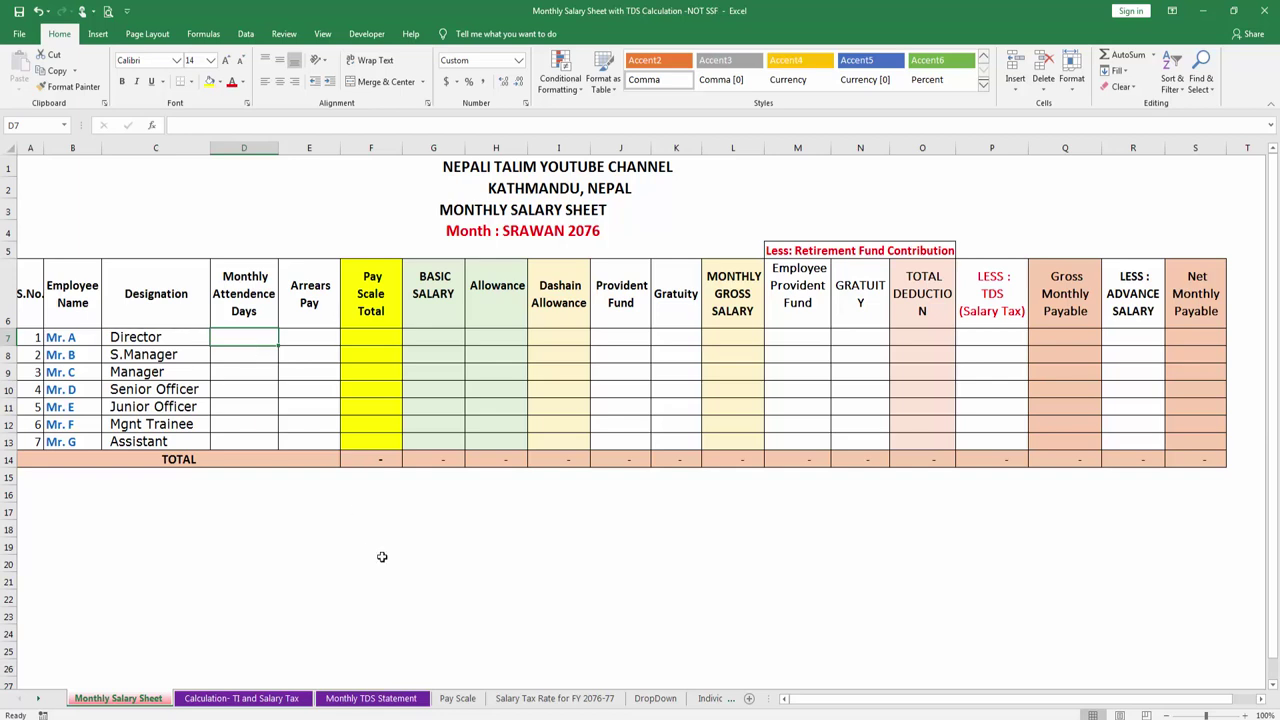
Step: Rename the column D header from 'Monthly Attendence Days' to 'Monthly Attended Days'
{"action": "left_click", "coordinate": [261, 298]}
{"action": "double_click", "coordinate": [272, 294]}
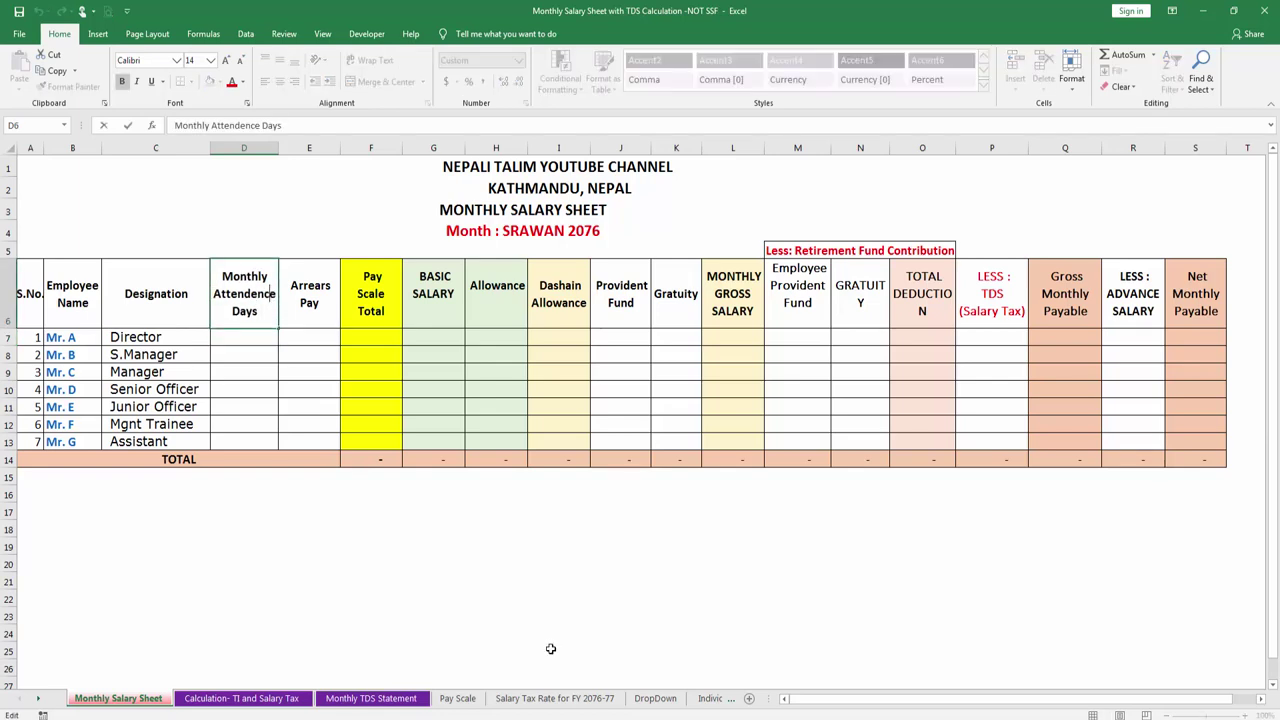
{"action": "left_click_drag", "start_coordinate": [274, 293], "coordinate": [213, 293]}
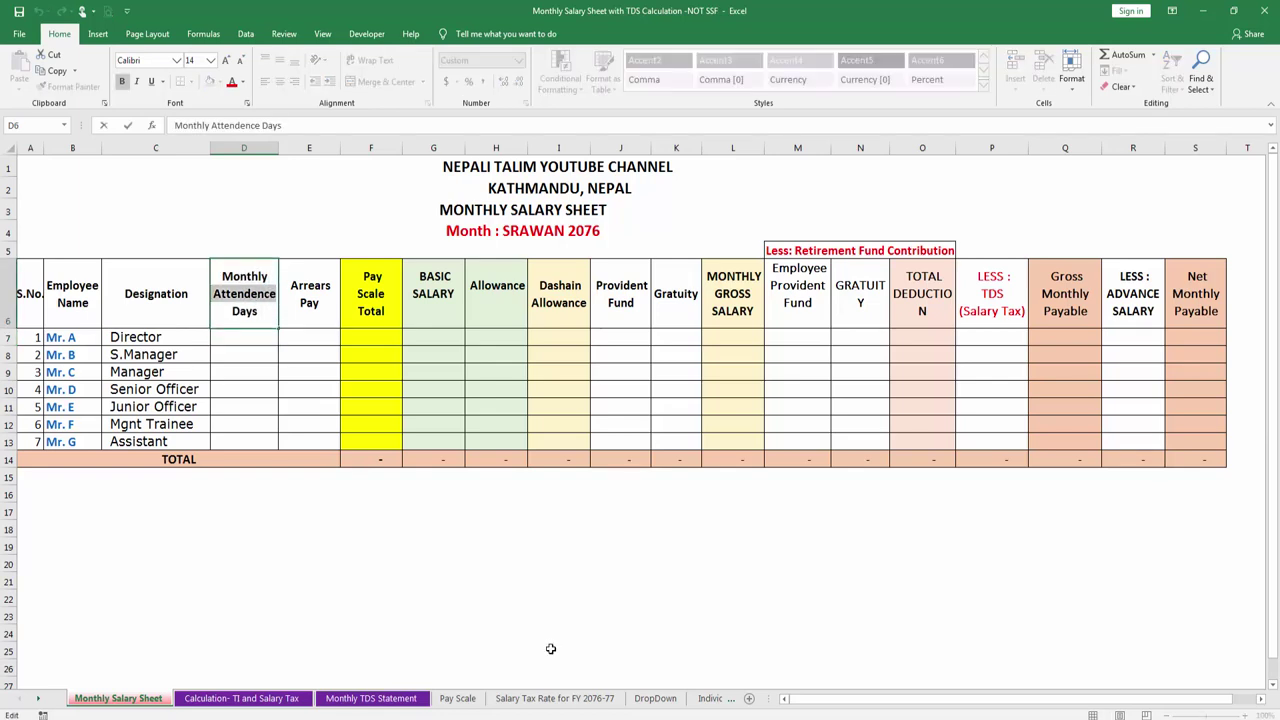
{"action": "type", "text": "Att"}
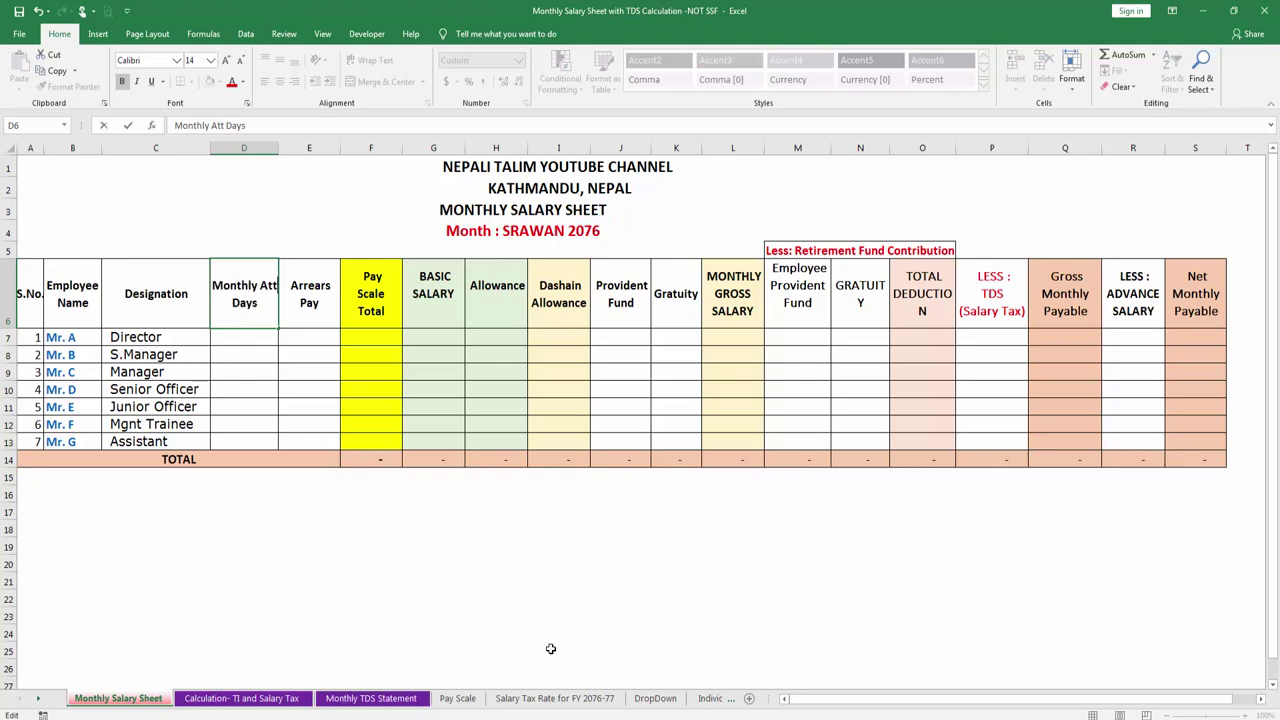
{"action": "type", "text": "ended"}
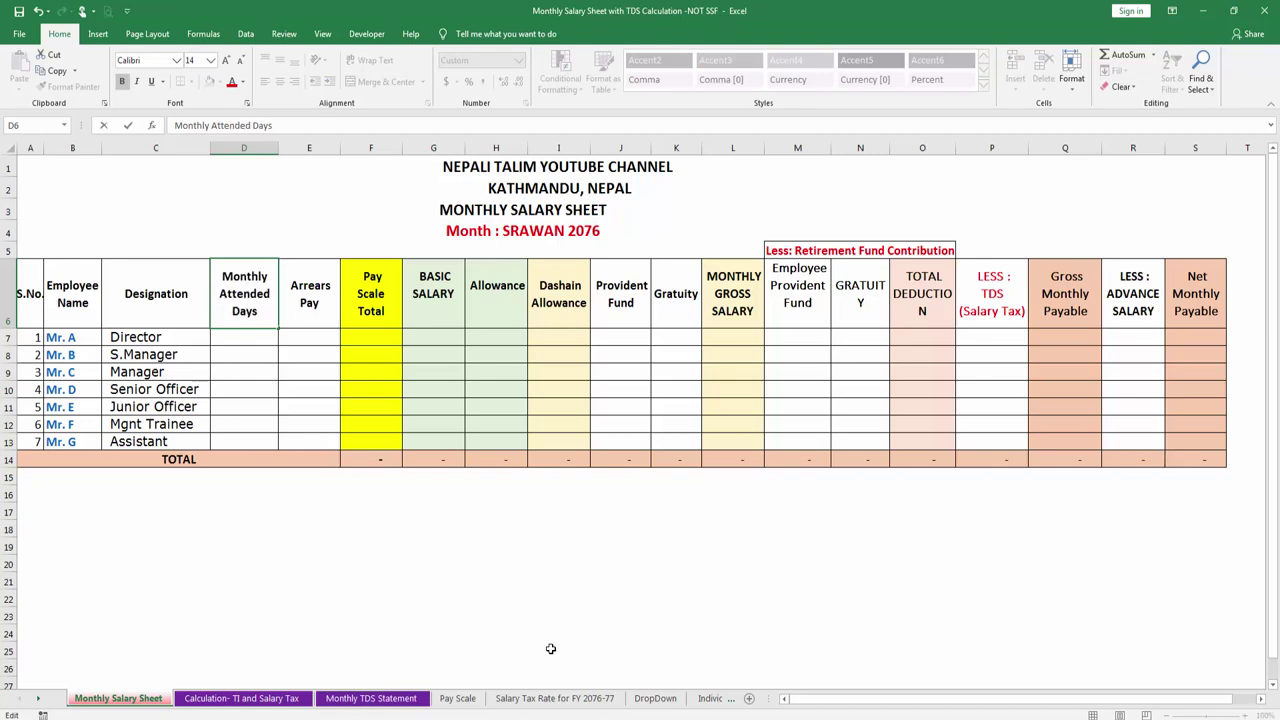
{"action": "key", "text": "ctrl+Return"}
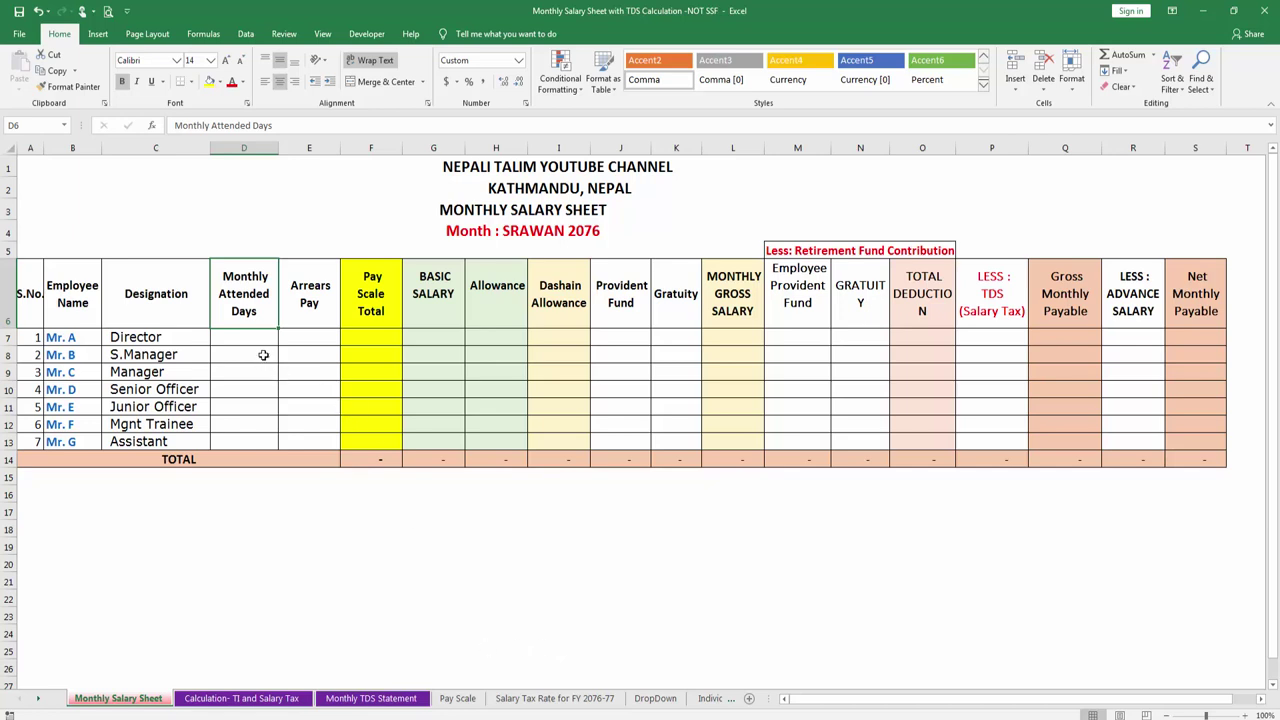
Step: Enter attendance days 24, 24, 22, 24, 24 for Mr. A through Mr. E
{"action": "left_click", "coordinate": [252, 337]}
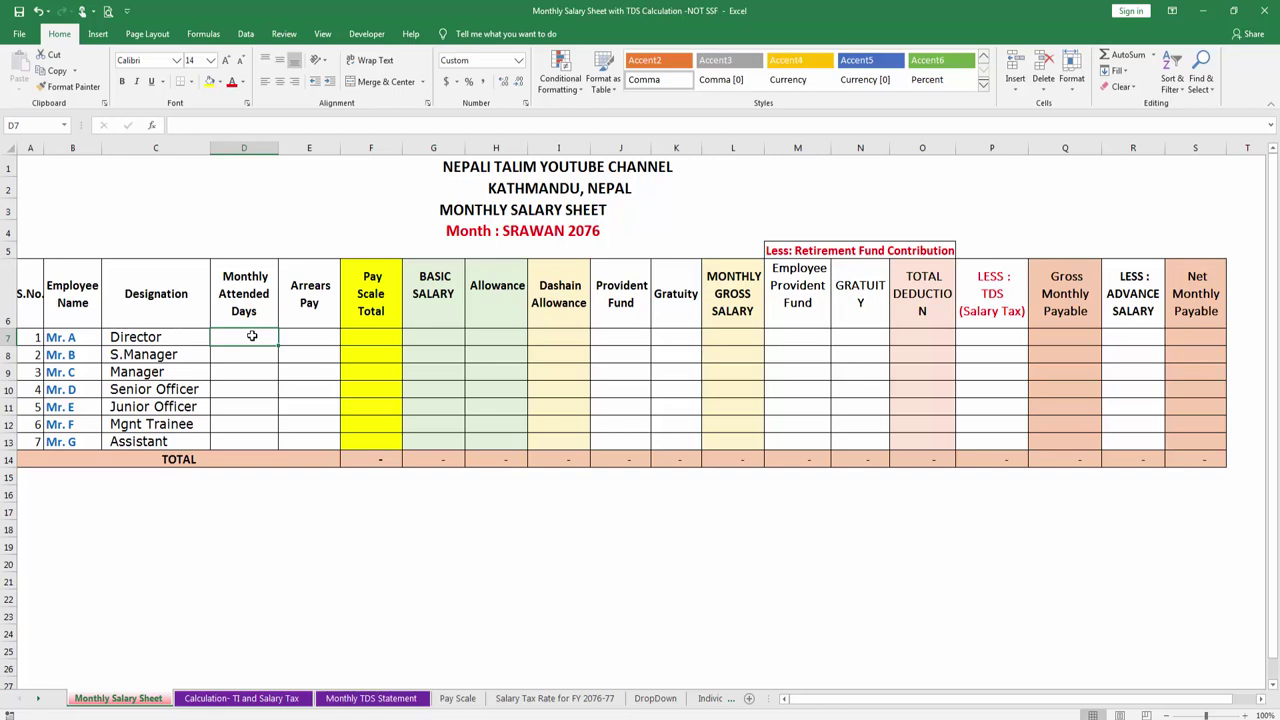
{"action": "type", "text": "24"}
{"action": "key", "text": "Return"}
{"action": "type", "text": "24"}
{"action": "key", "text": "Return"}
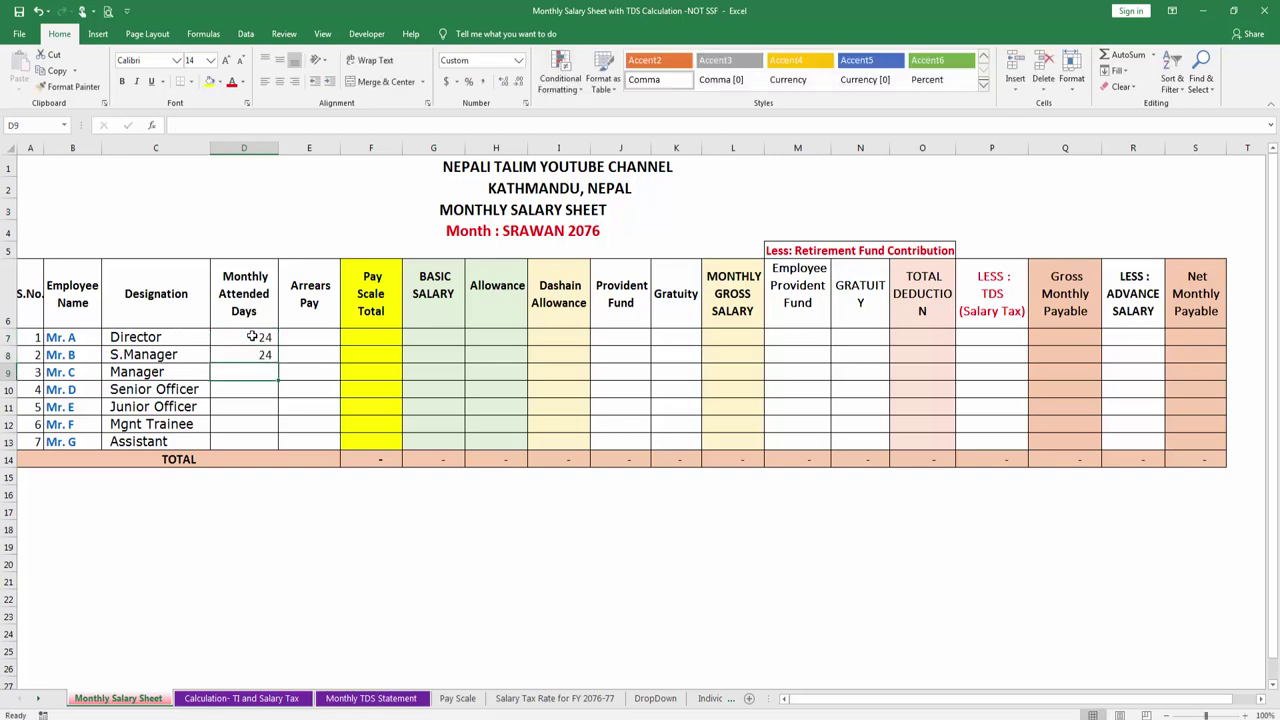
{"action": "type", "text": "22"}
{"action": "key", "text": "Return"}
{"action": "type", "text": "24"}
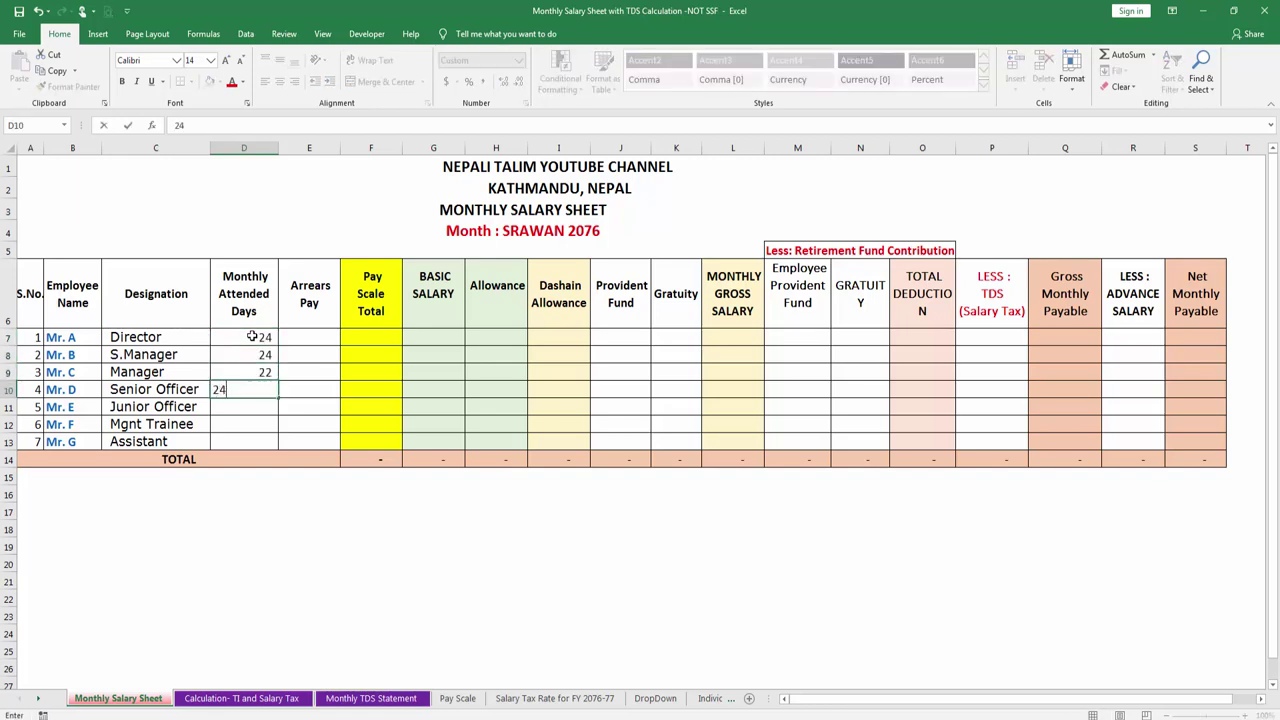
{"action": "key", "text": "Return"}
{"action": "type", "text": "24"}
{"action": "key", "text": "Return"}
Step: Enter 24 days for Mr. F and Mr. G, correcting mistyped entries, and recheck the Manager's 22
{"action": "type", "text": "242"}
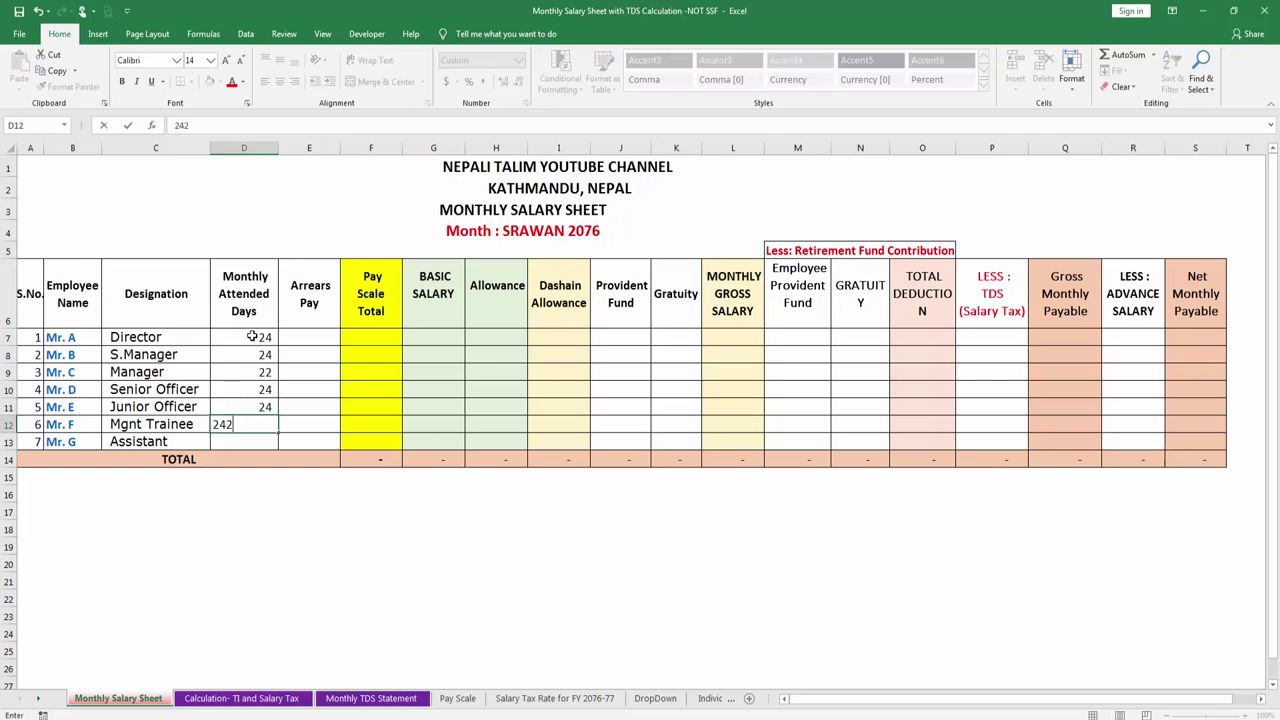
{"action": "key", "text": "Return"}
{"action": "key", "text": "Up"}
{"action": "type", "text": "24"}
{"action": "key", "text": "Return"}
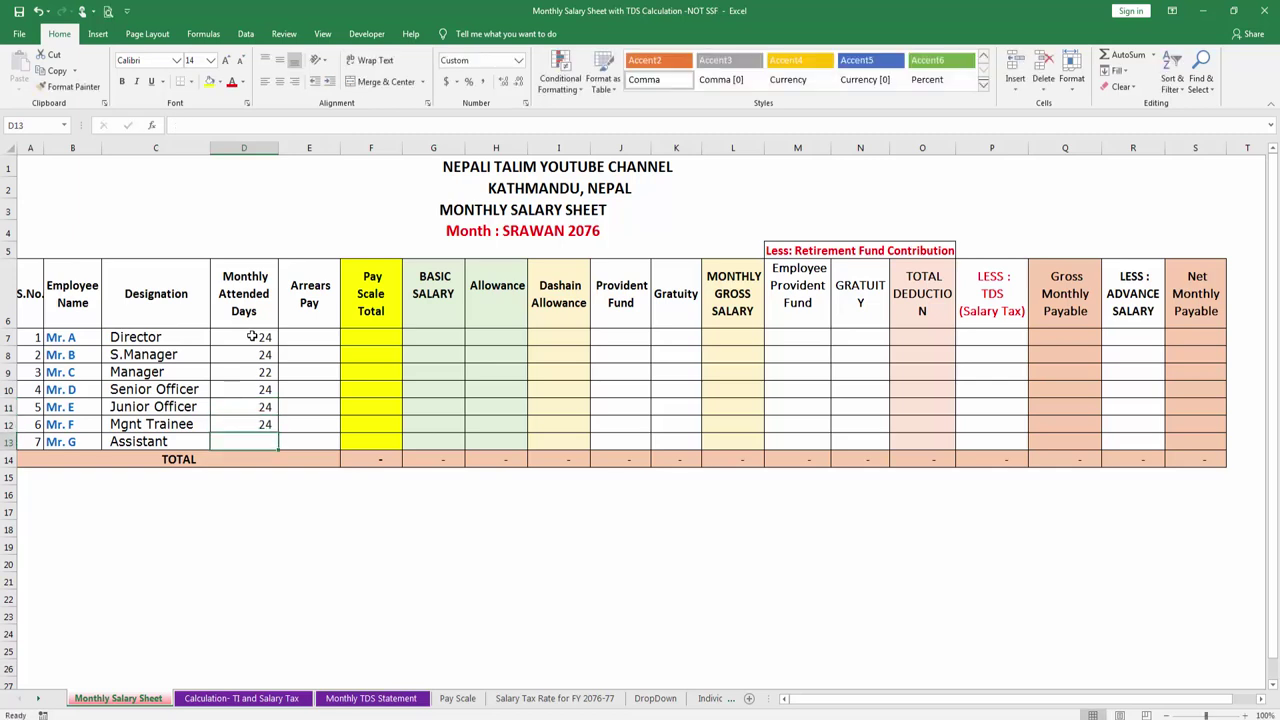
{"action": "type", "text": "25"}
{"action": "key", "text": "Return"}
{"action": "key", "text": "Up"}
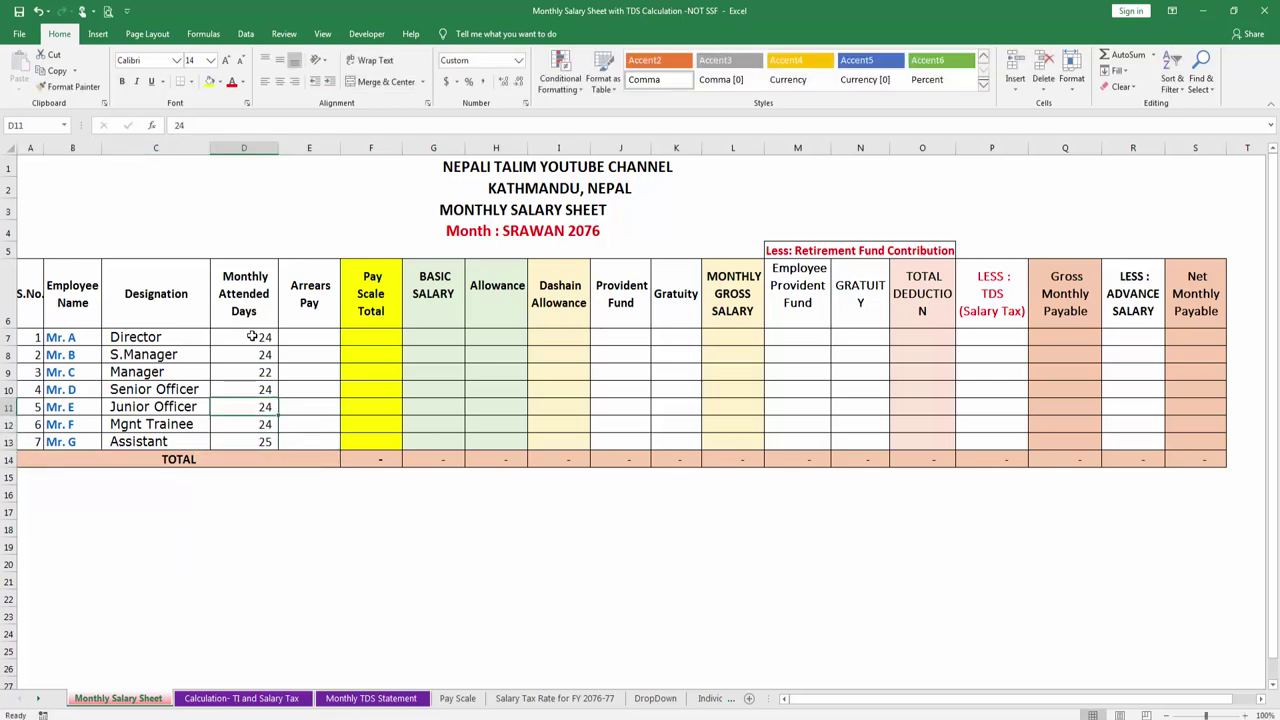
{"action": "type", "text": "24"}
{"action": "key", "text": "Return"}
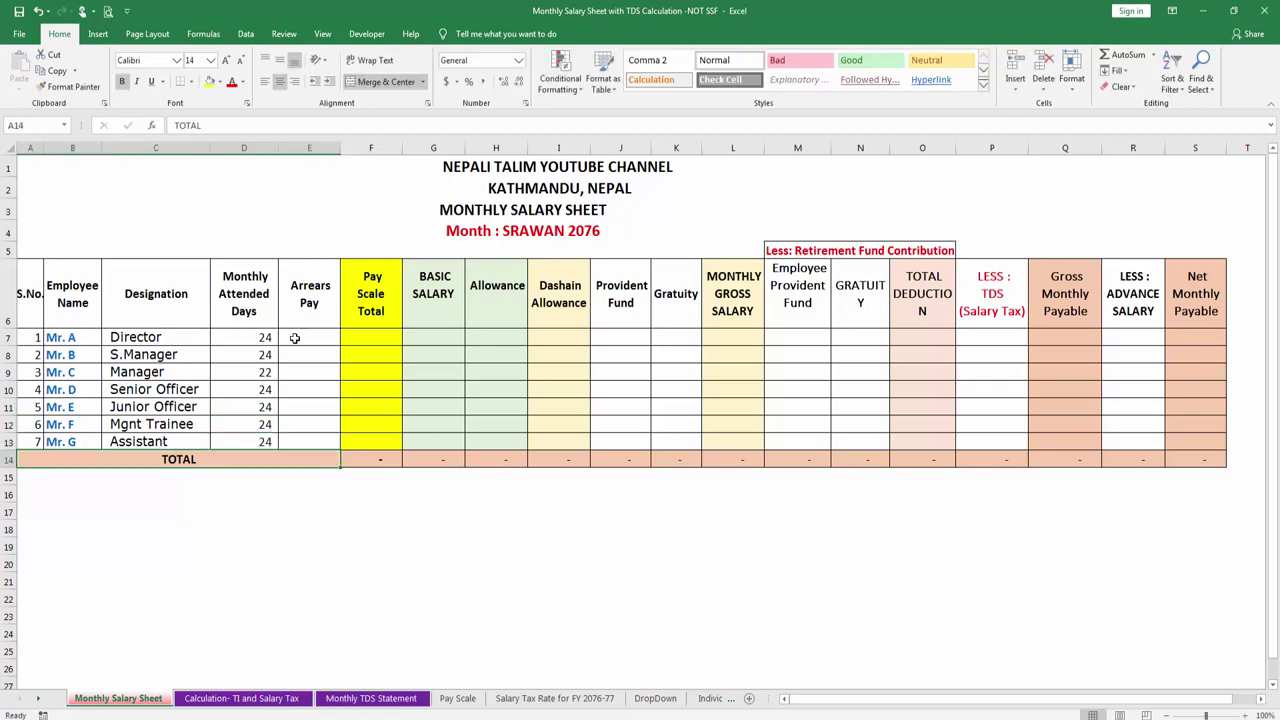
{"action": "left_click", "coordinate": [252, 393]}
{"action": "left_click", "coordinate": [260, 374]}
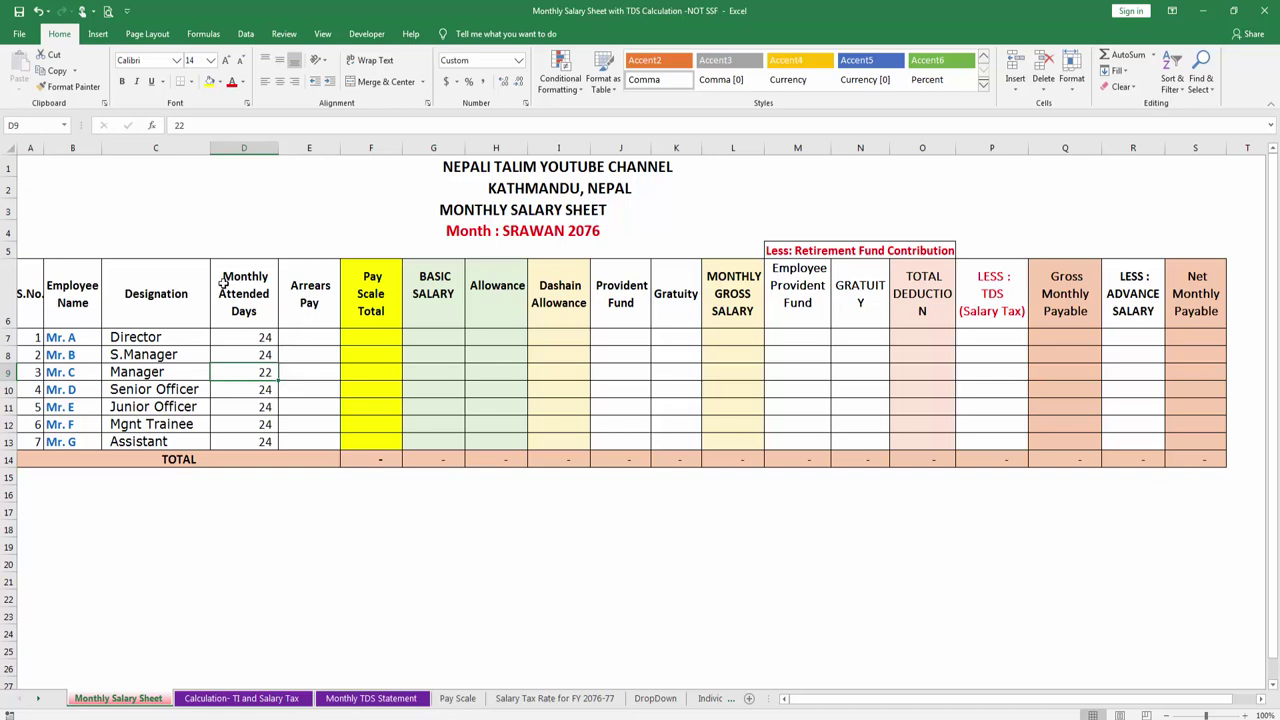
{"action": "left_click", "coordinate": [224, 284]}
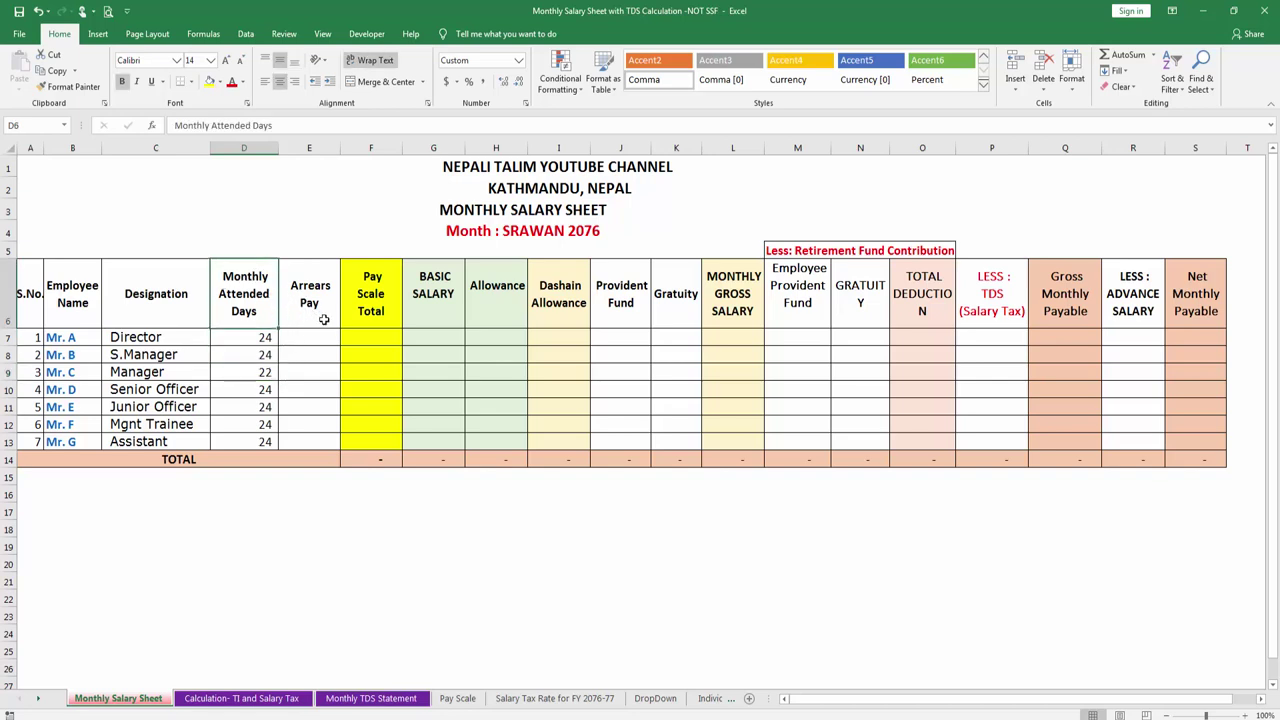
{"action": "left_click", "coordinate": [304, 337]}
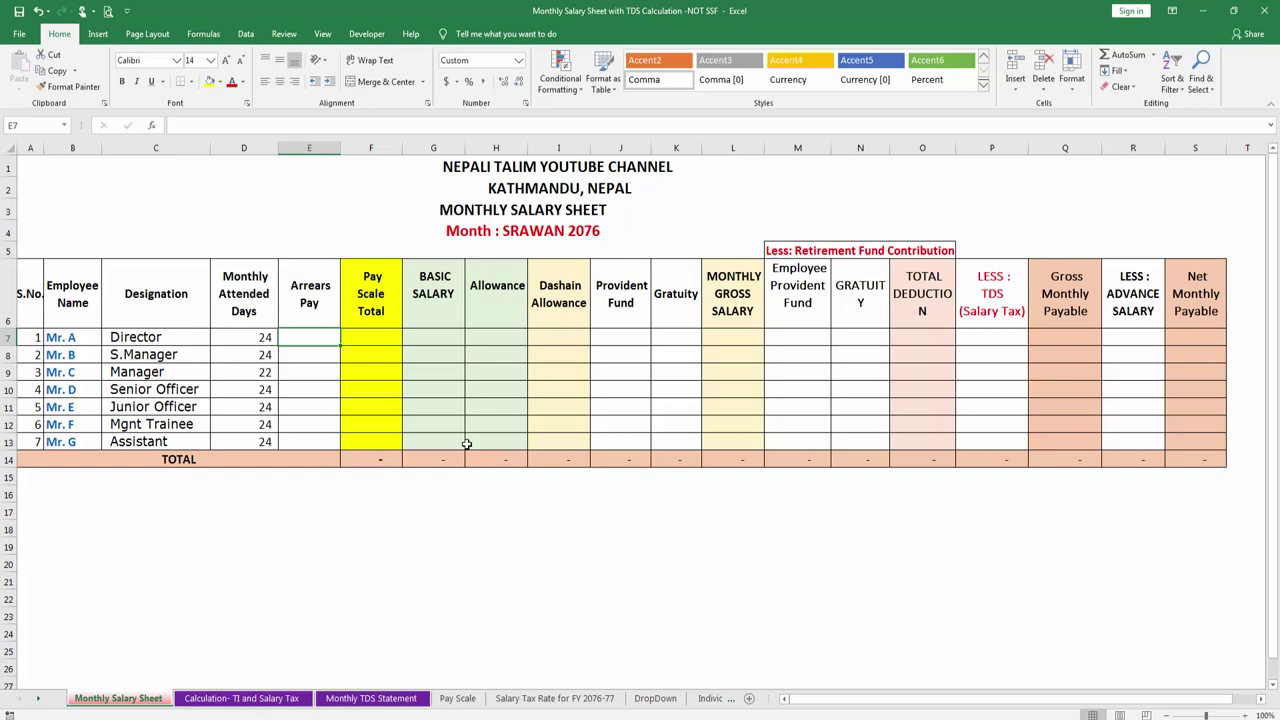
{"action": "type", "text": "5000"}
{"action": "key", "text": "Return"}
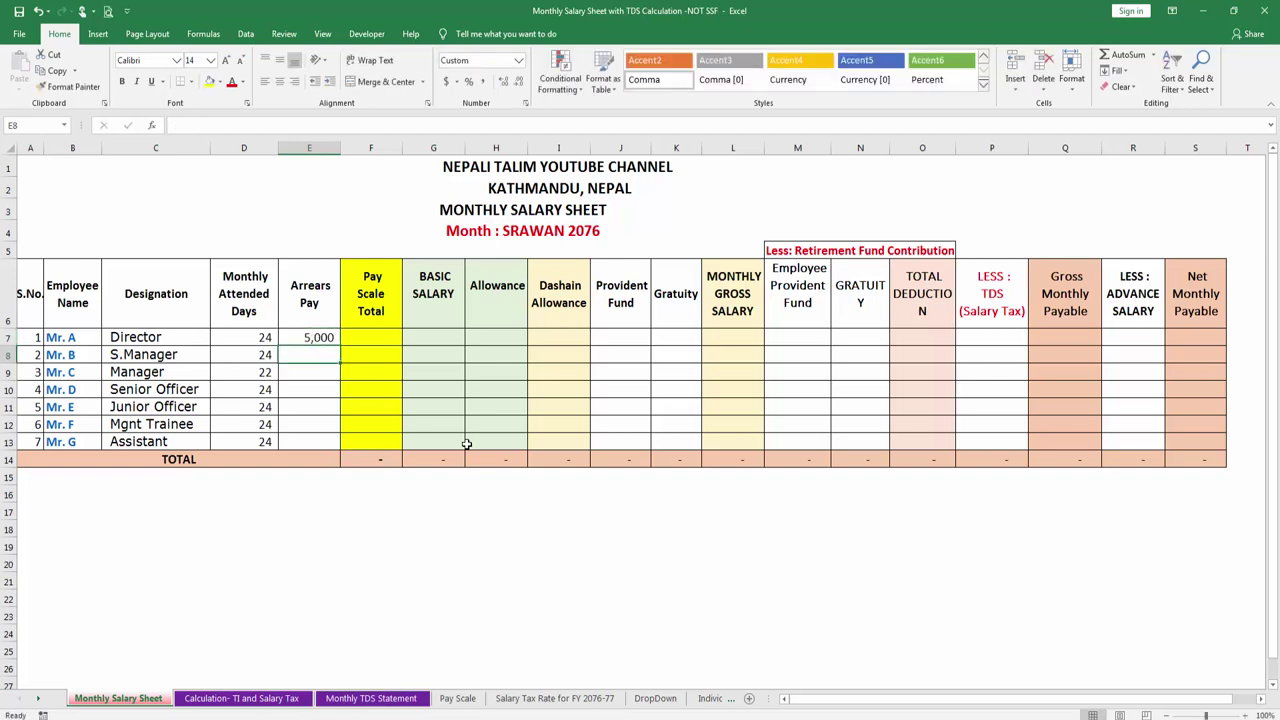
{"action": "key", "text": "Up"}
{"action": "key", "text": "Right"}
{"action": "key", "text": "Left"}
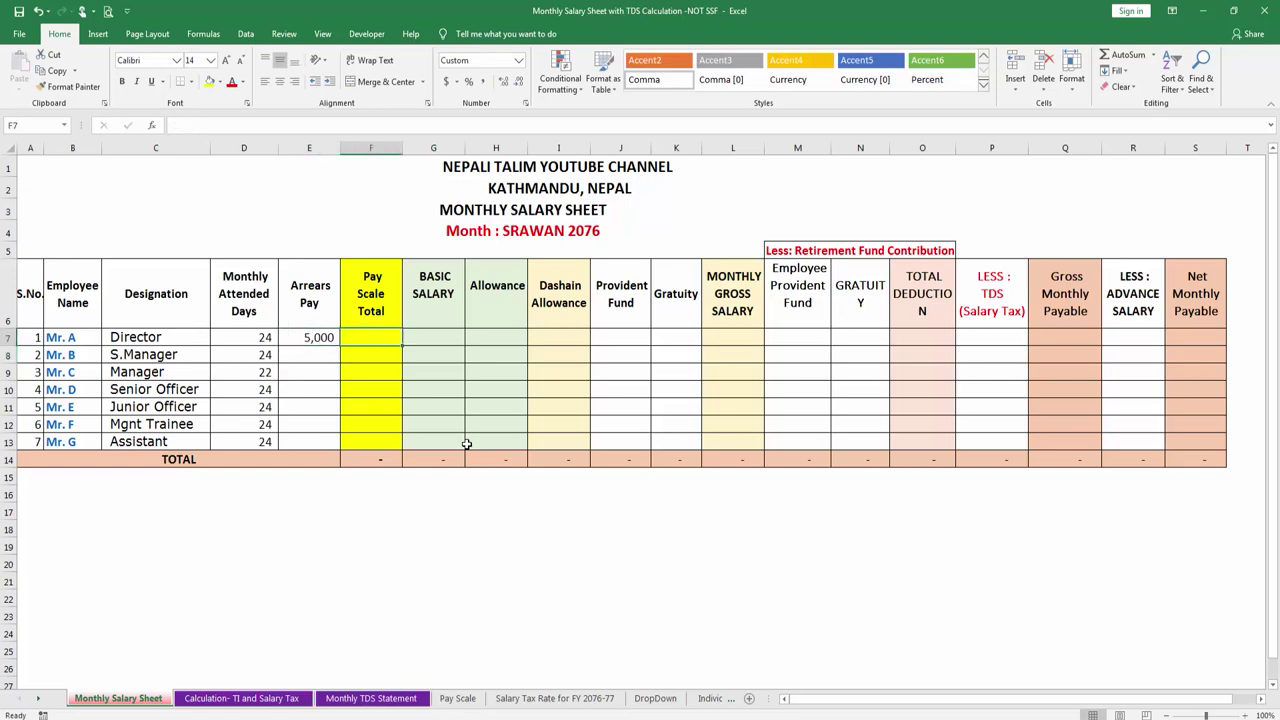
{"action": "key", "text": "Right"}
{"action": "key", "text": "Left"}
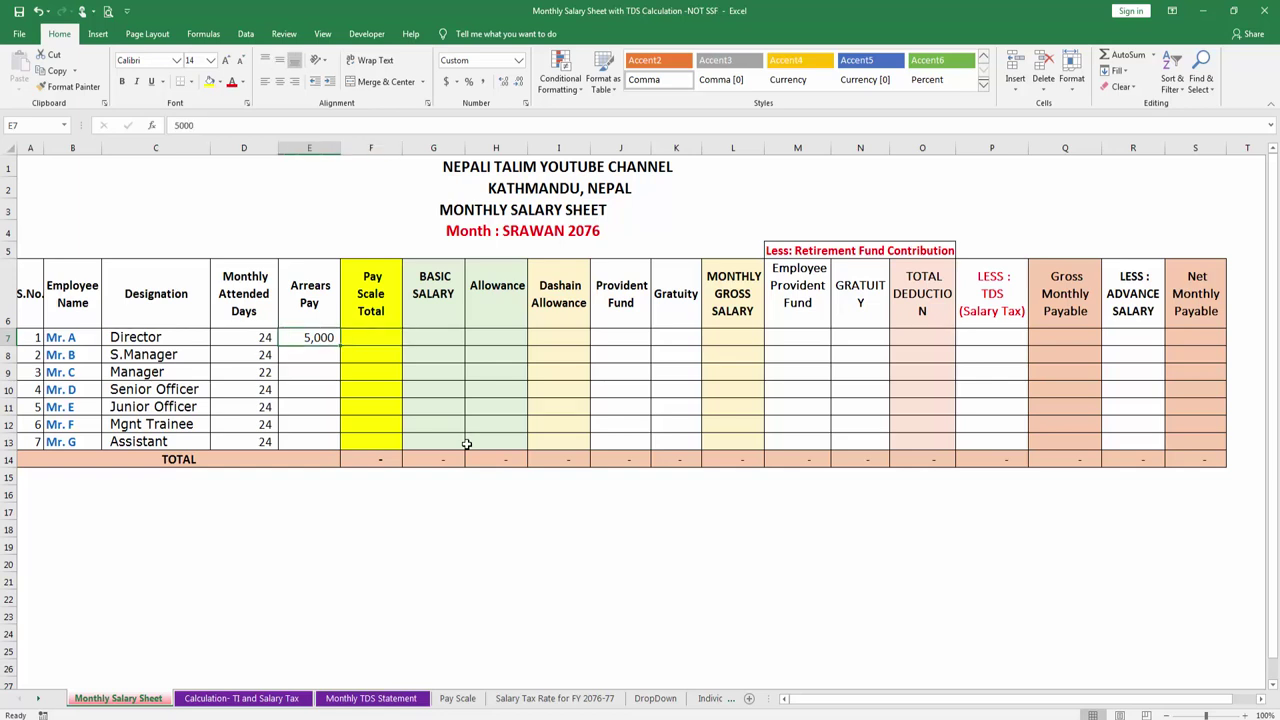
{"action": "key", "text": "Delete"}
{"action": "left_click_drag", "start_coordinate": [318, 336], "coordinate": [318, 438]}
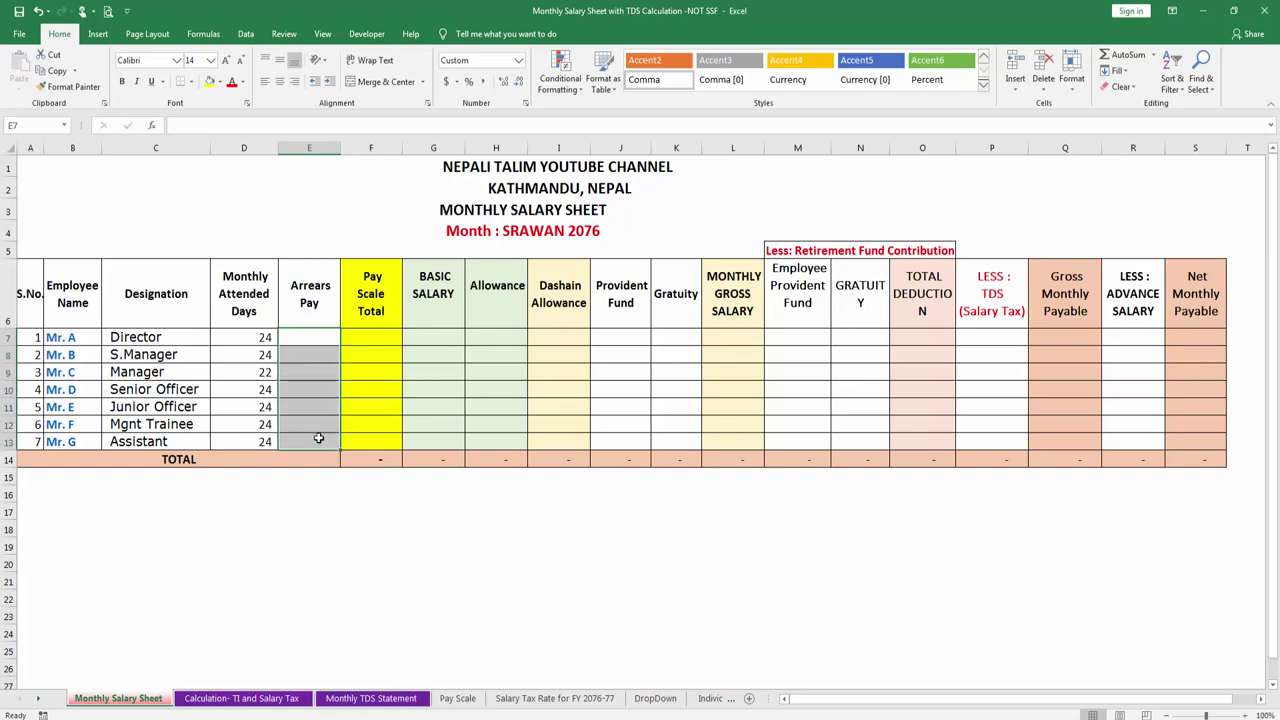
Step: Copy grade 1 pay from the Pay Scale sheet into Pay Scale Total from F7, 45,000 down to 15,000
{"action": "left_click", "coordinate": [390, 389]}
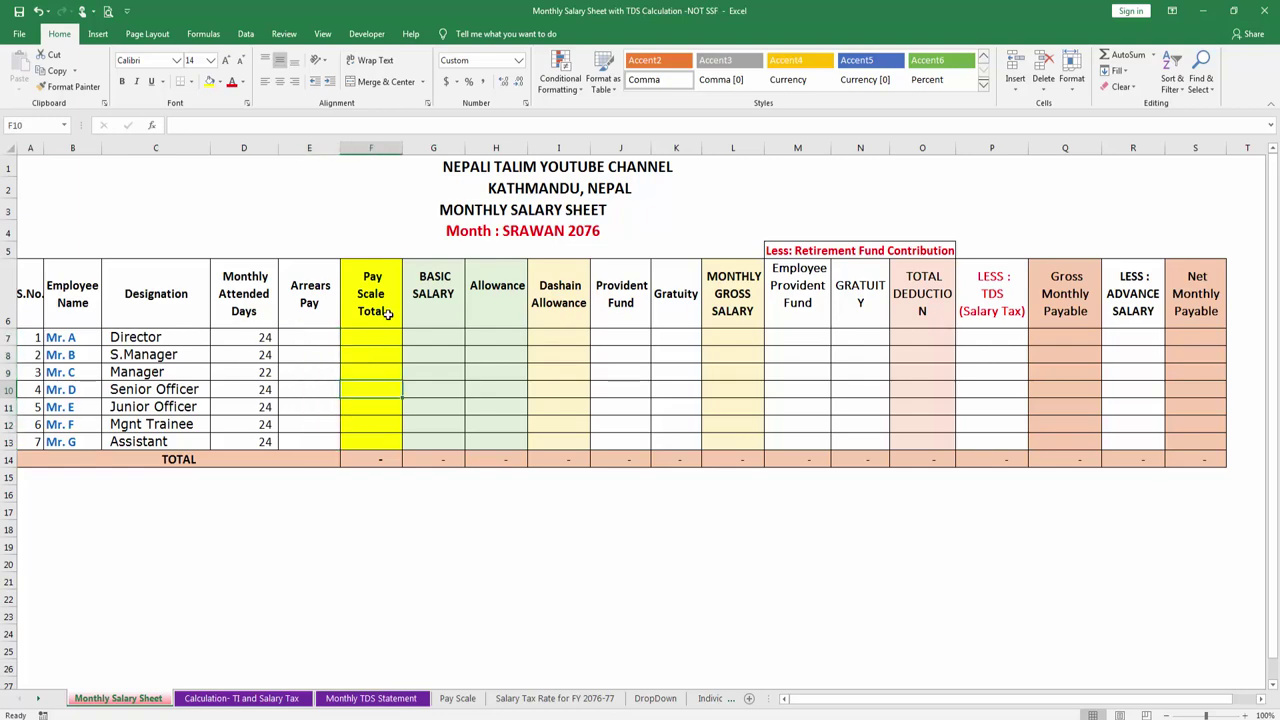
{"action": "left_click", "coordinate": [388, 313]}
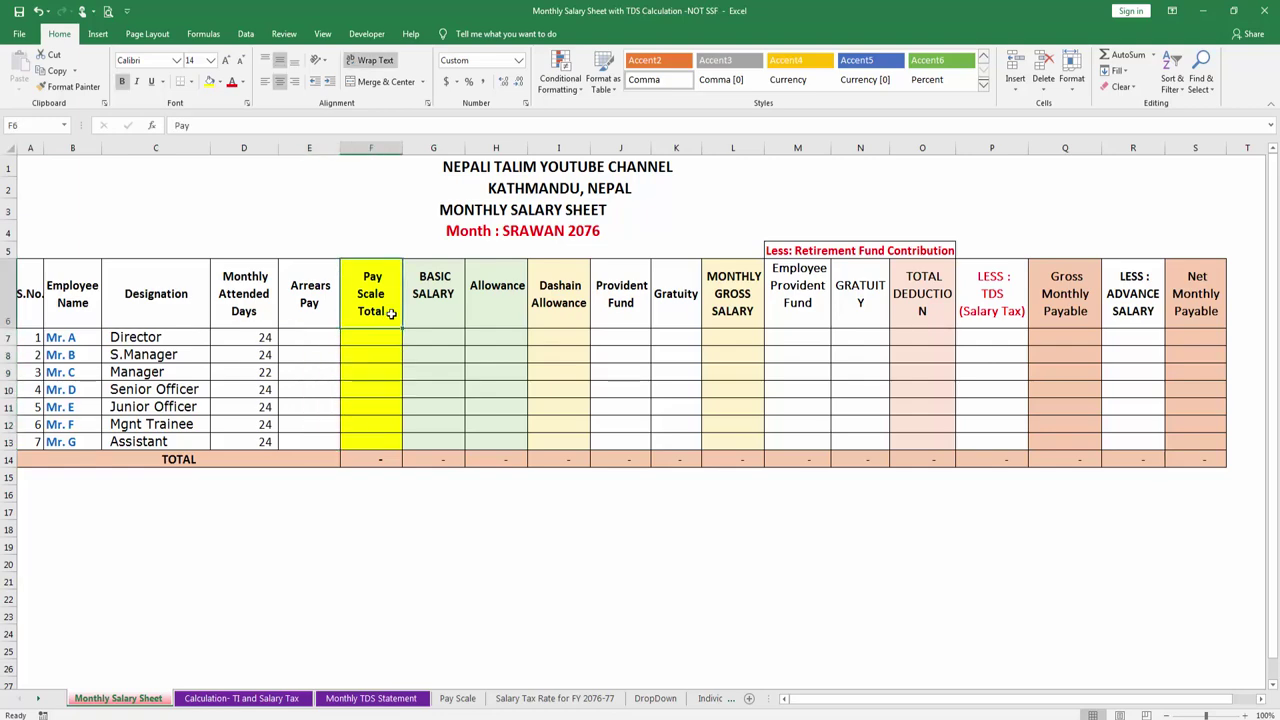
{"action": "left_click", "coordinate": [460, 698]}
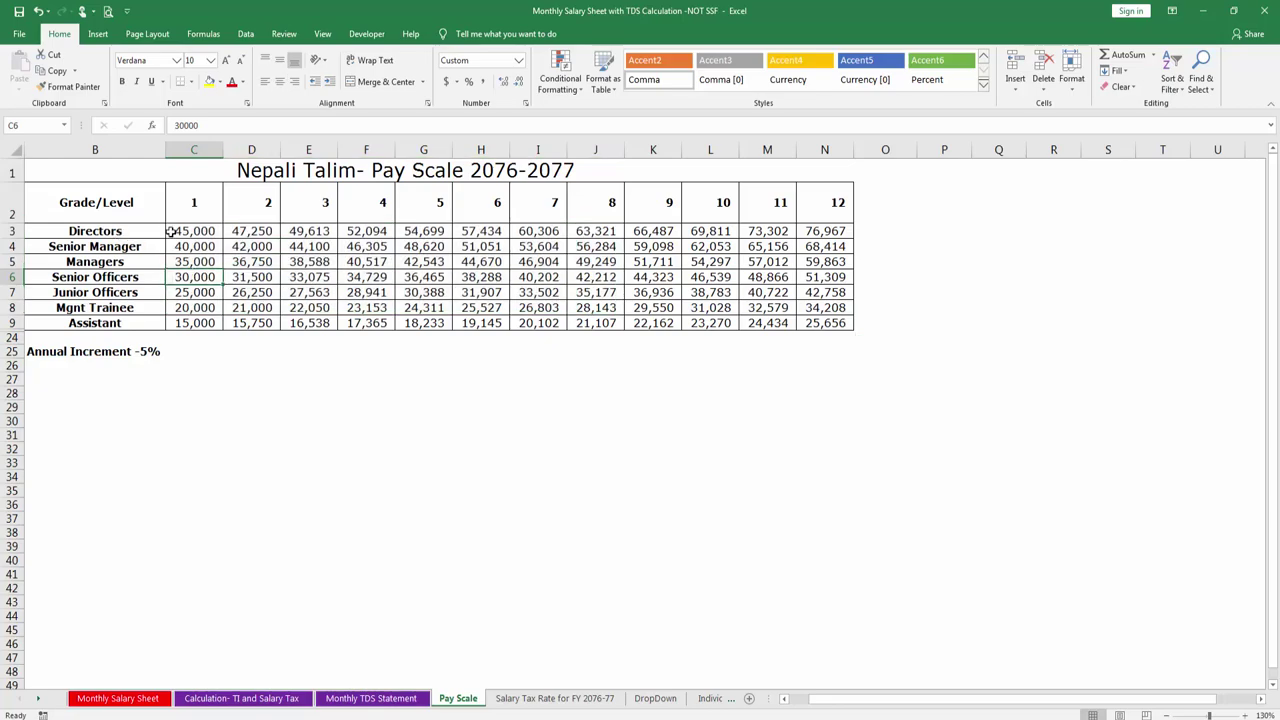
{"action": "left_click_drag", "start_coordinate": [172, 231], "coordinate": [194, 322]}
{"action": "key", "text": "ctrl+c"}
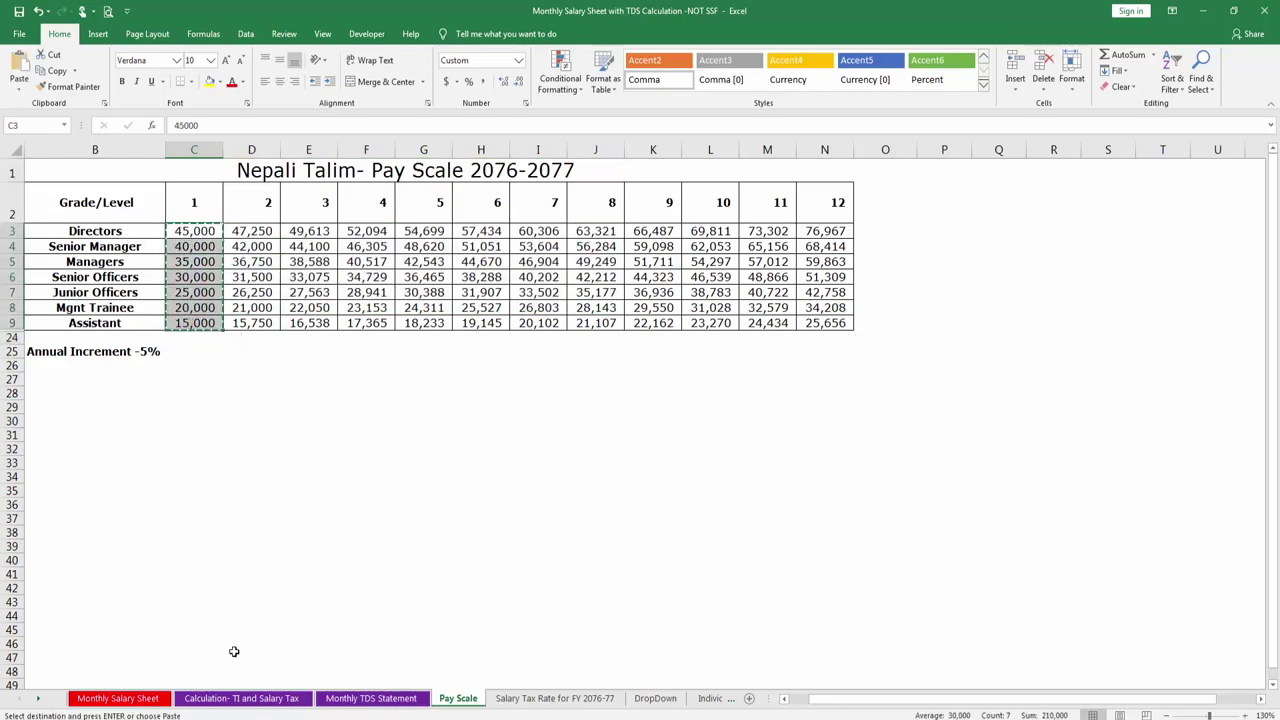
{"action": "left_click", "coordinate": [118, 698]}
{"action": "left_click", "coordinate": [365, 338]}
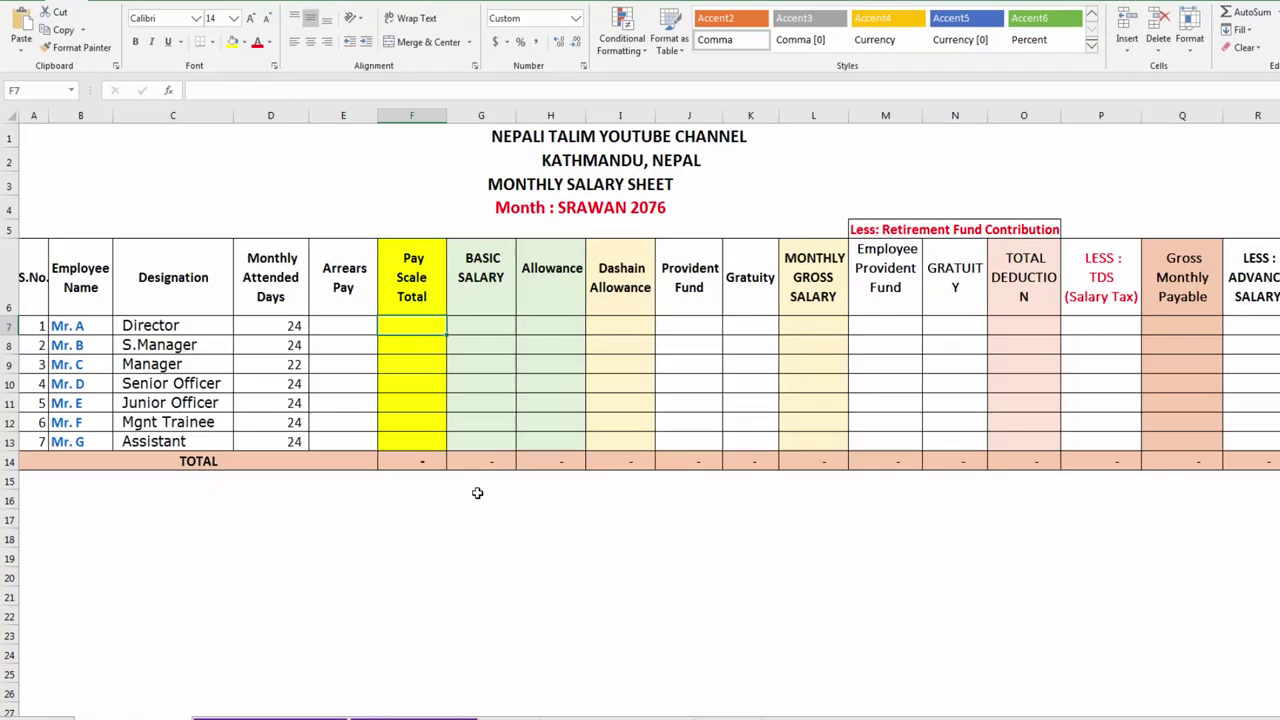
{"action": "key", "text": "Return"}
Step: Relabel the headers as 'BASIC SALARY (60%)' and 'Allowance (40%)'
{"action": "left_click", "coordinate": [437, 313]}
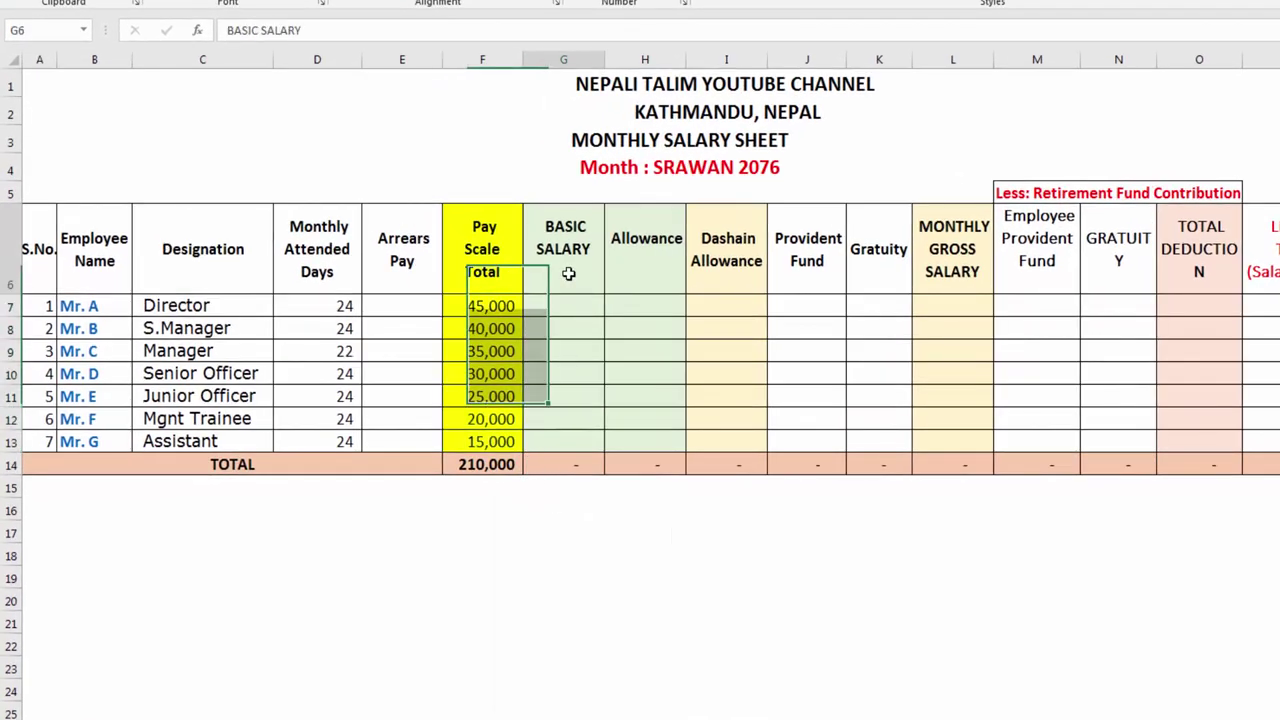
{"action": "key", "text": "F2"}
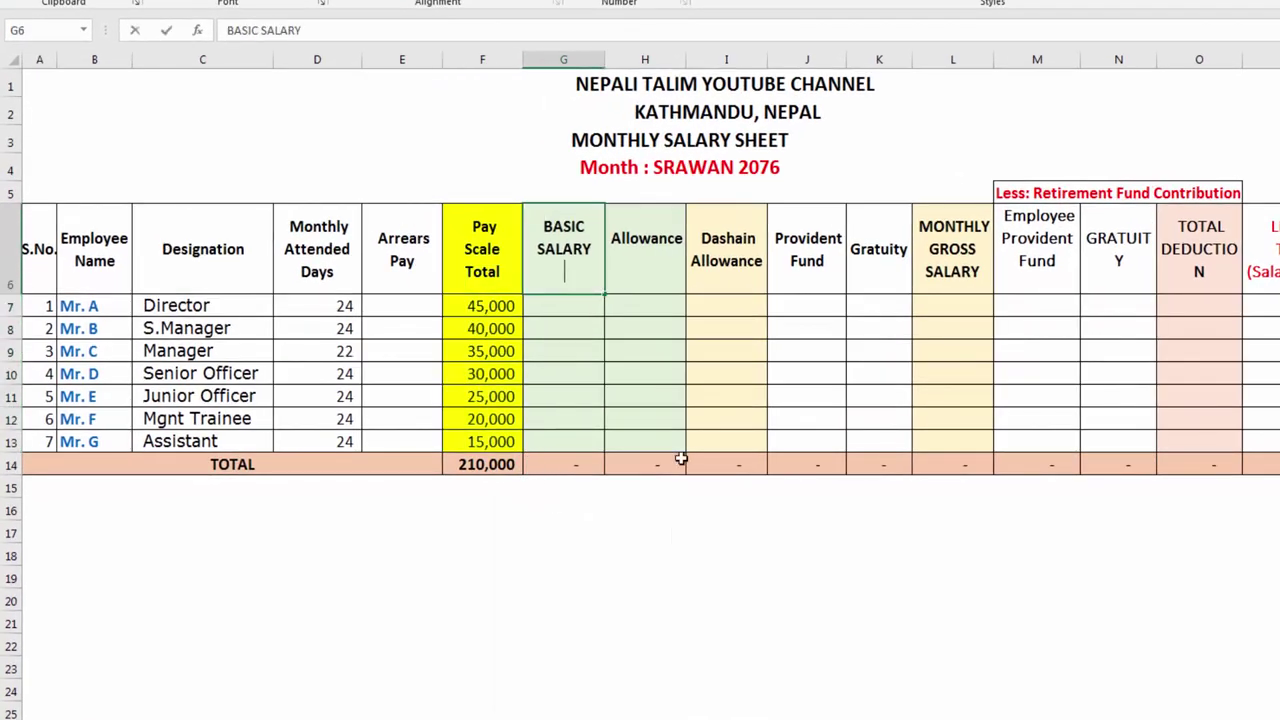
{"action": "type", "text": "("}
{"action": "type", "text": "60%"}
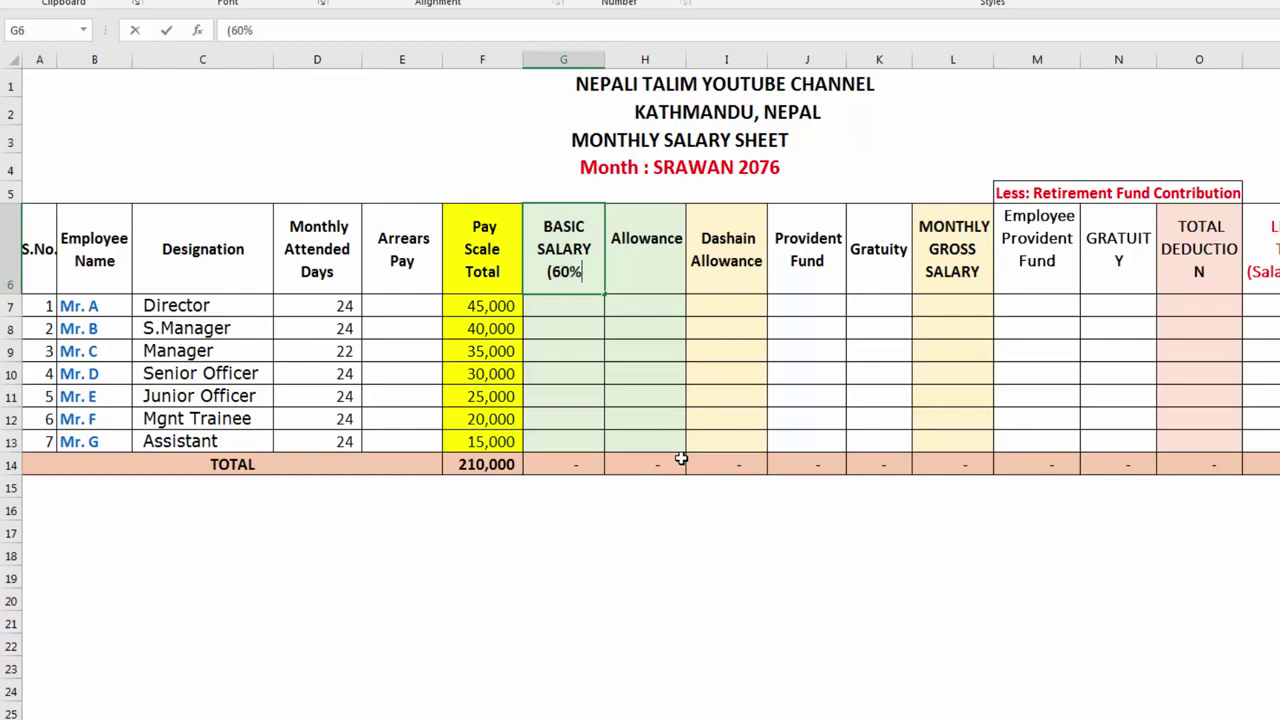
{"action": "type", "text": ")"}
{"action": "key", "text": "Return"}
{"action": "key", "text": "Up"}
{"action": "key", "text": "Right"}
{"action": "key", "text": "F2"}
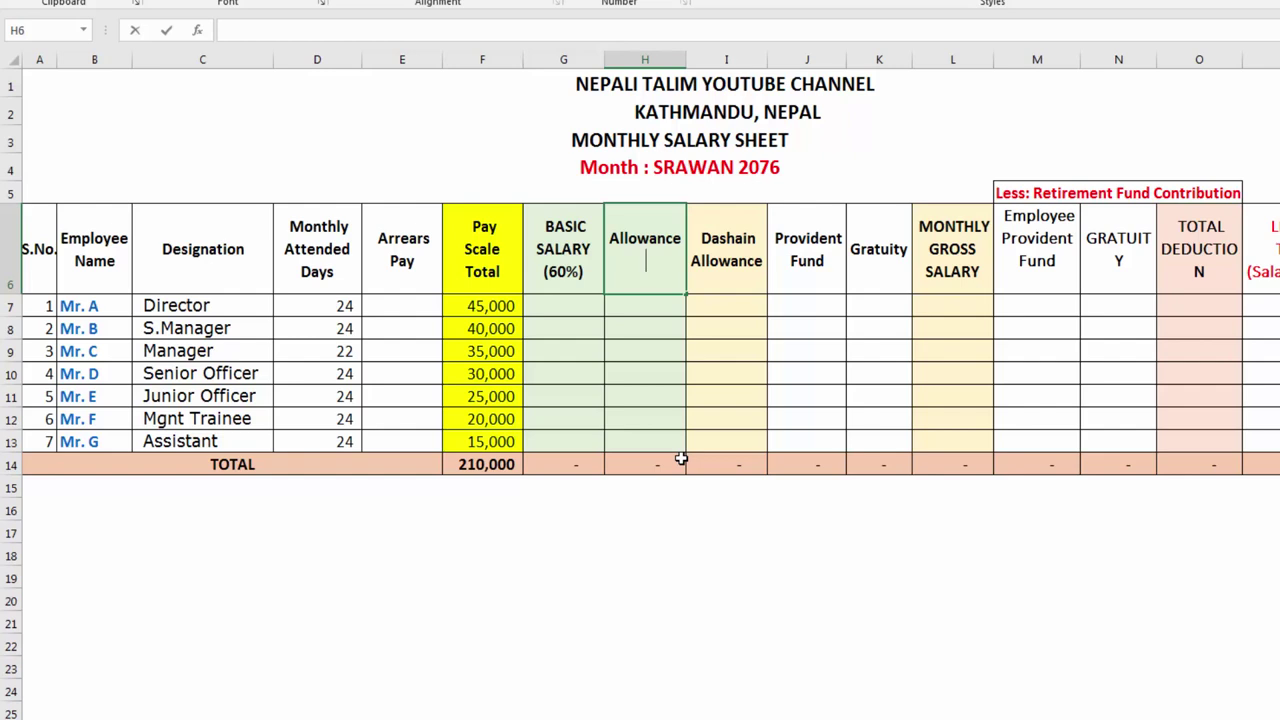
{"action": "type", "text": "("}
{"action": "type", "text": "40"}
{"action": "type", "text": "%)"}
{"action": "key", "text": "Return"}
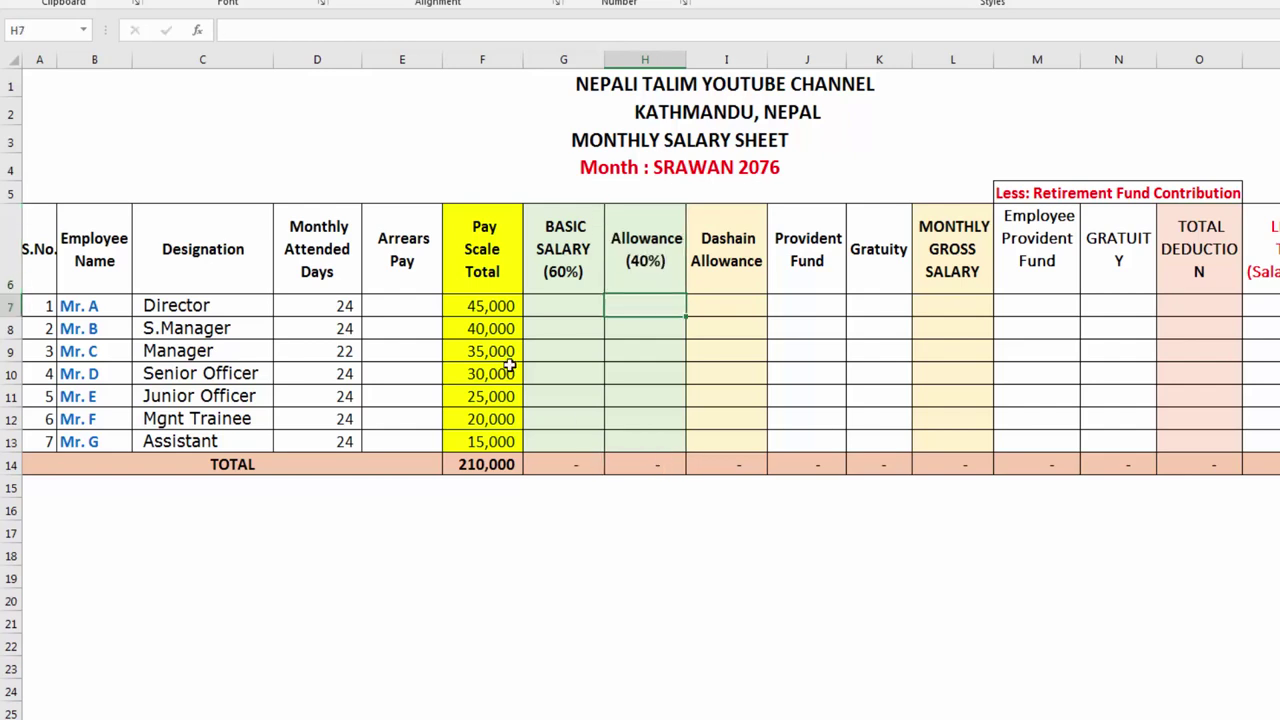
Step: Enter a first ROUND basic salary formula in G7, mistakenly using 45%
{"action": "left_click", "coordinate": [476, 306]}
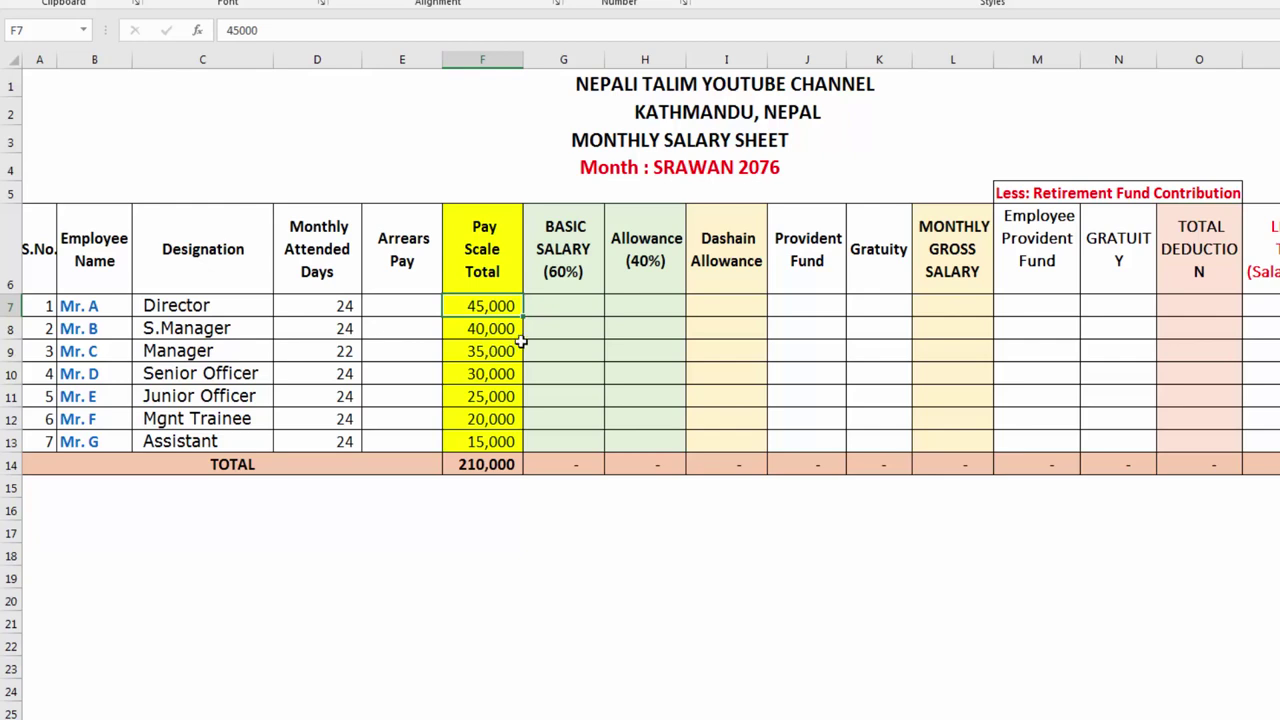
{"action": "left_click", "coordinate": [465, 62]}
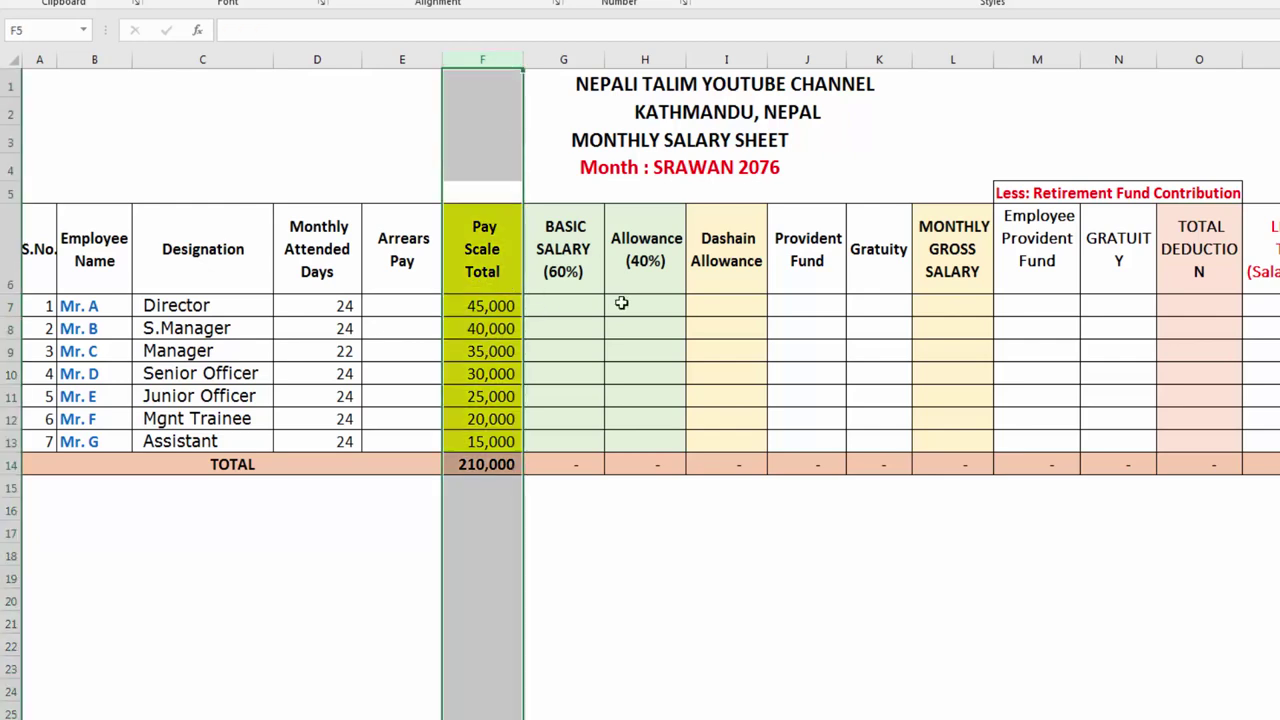
{"action": "left_click", "coordinate": [549, 273]}
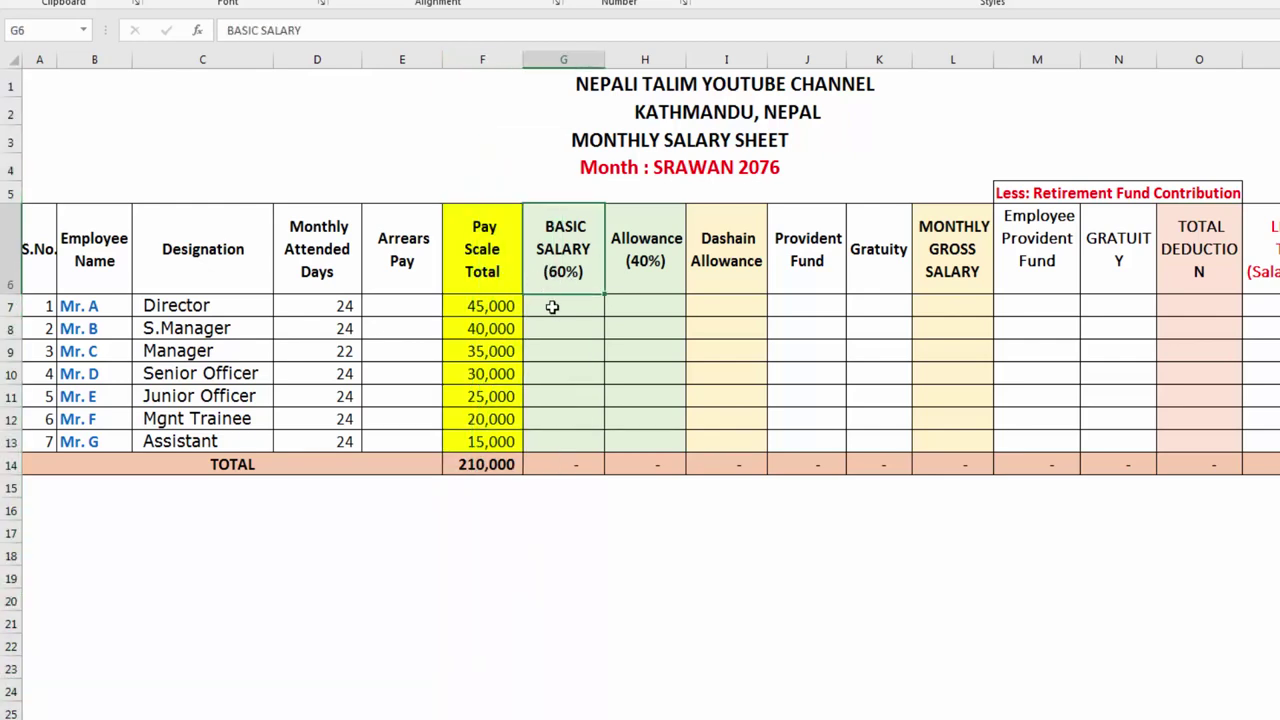
{"action": "left_click", "coordinate": [556, 307]}
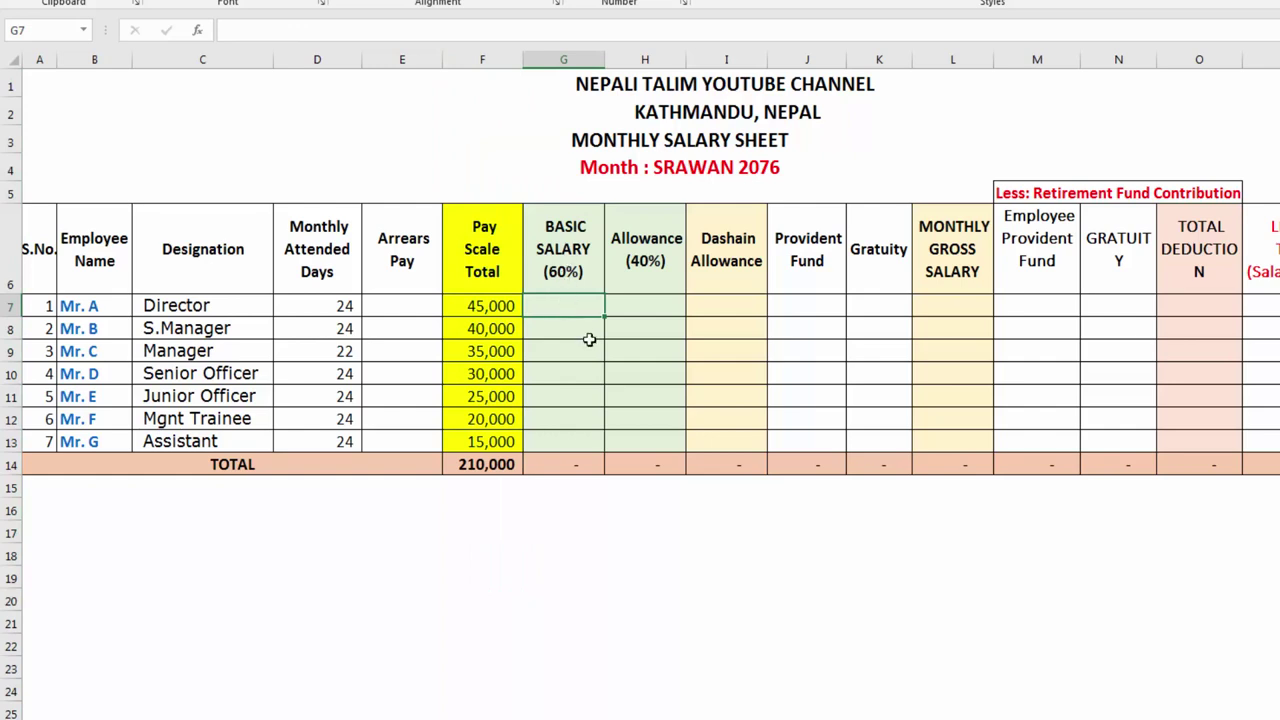
{"action": "left_click", "coordinate": [460, 310]}
{"action": "left_click", "coordinate": [540, 308]}
{"action": "left_click", "coordinate": [645, 300]}
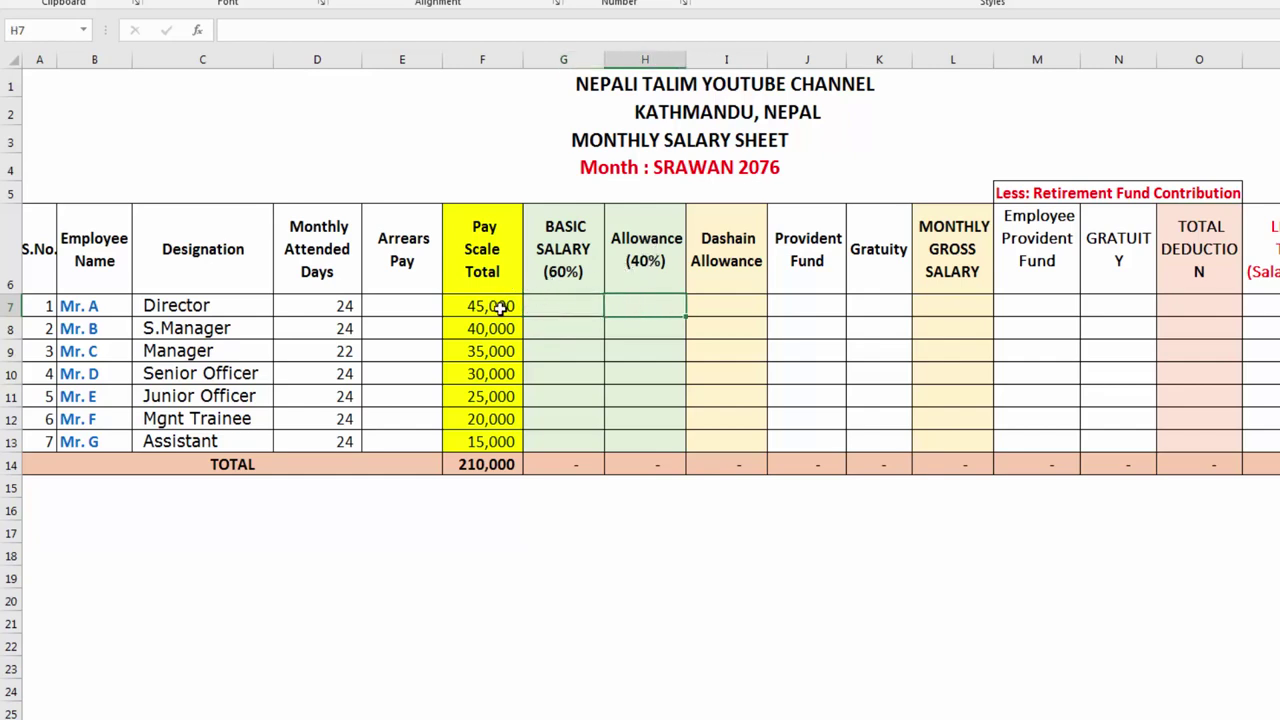
{"action": "left_click", "coordinate": [579, 304]}
{"action": "type", "text": "="}
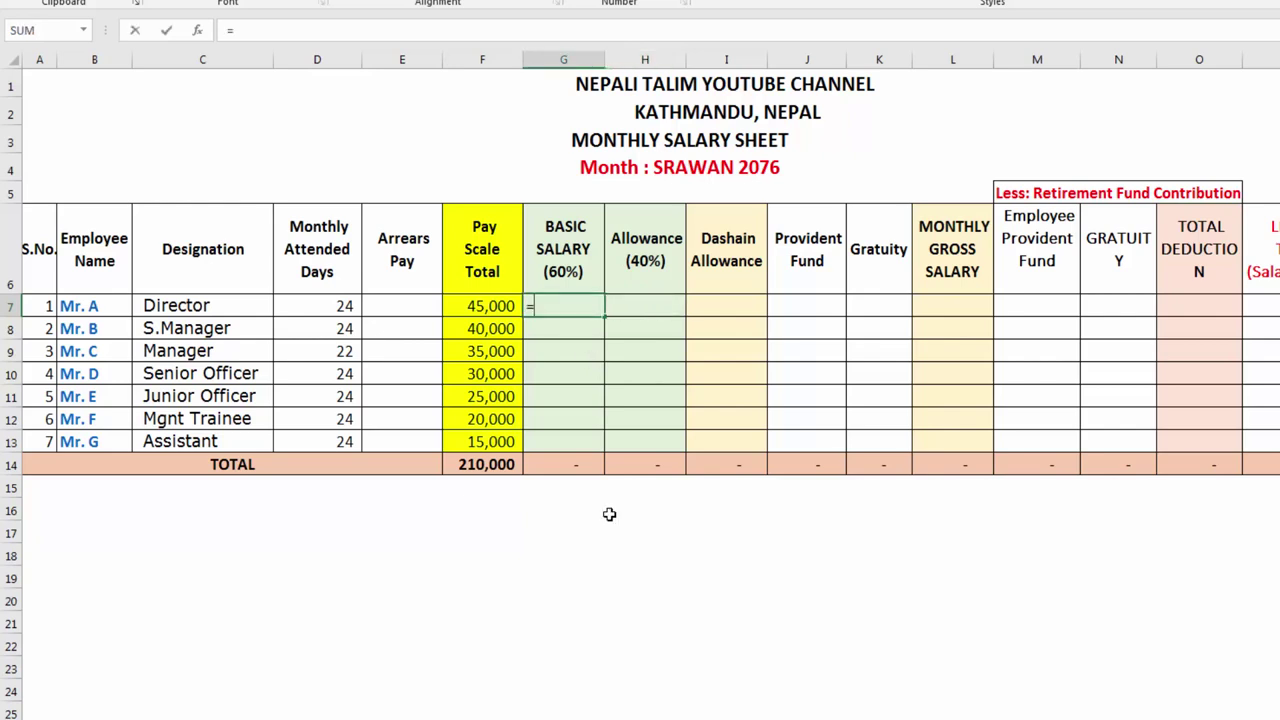
{"action": "type", "text": "ROUND"}
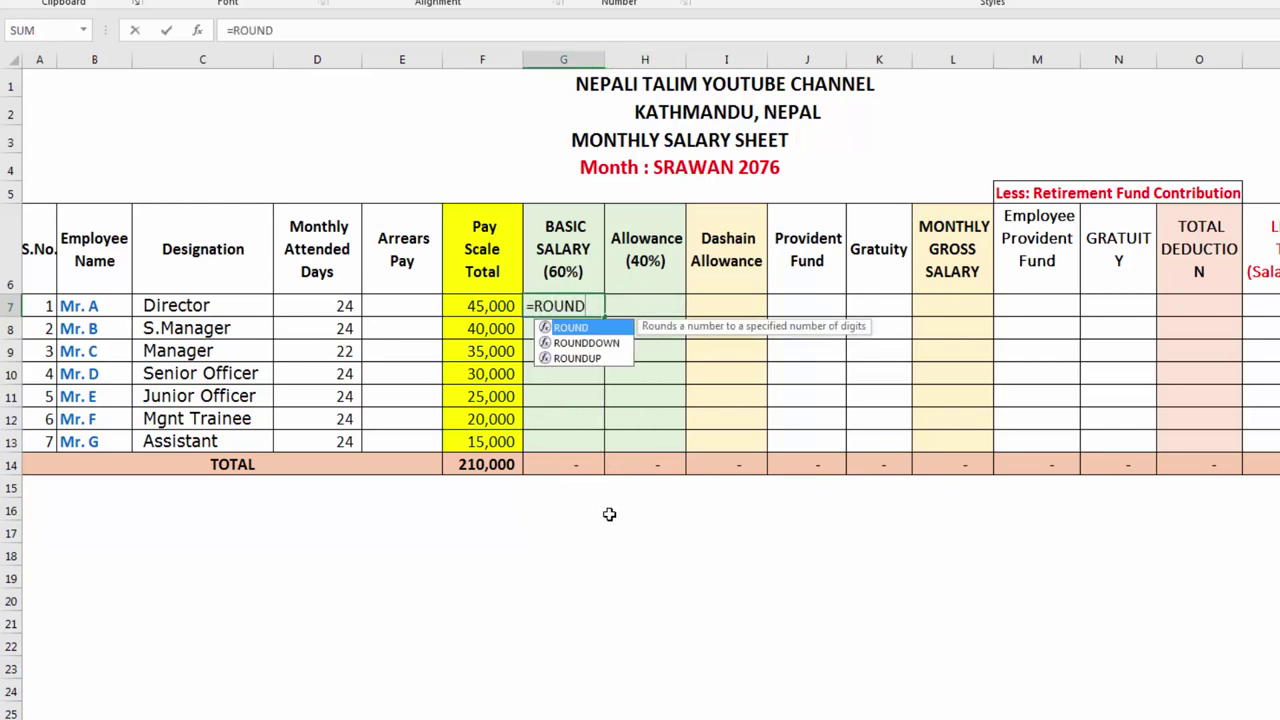
{"action": "type", "text": "("}
{"action": "key", "text": "Left"}
{"action": "type", "text": "*"}
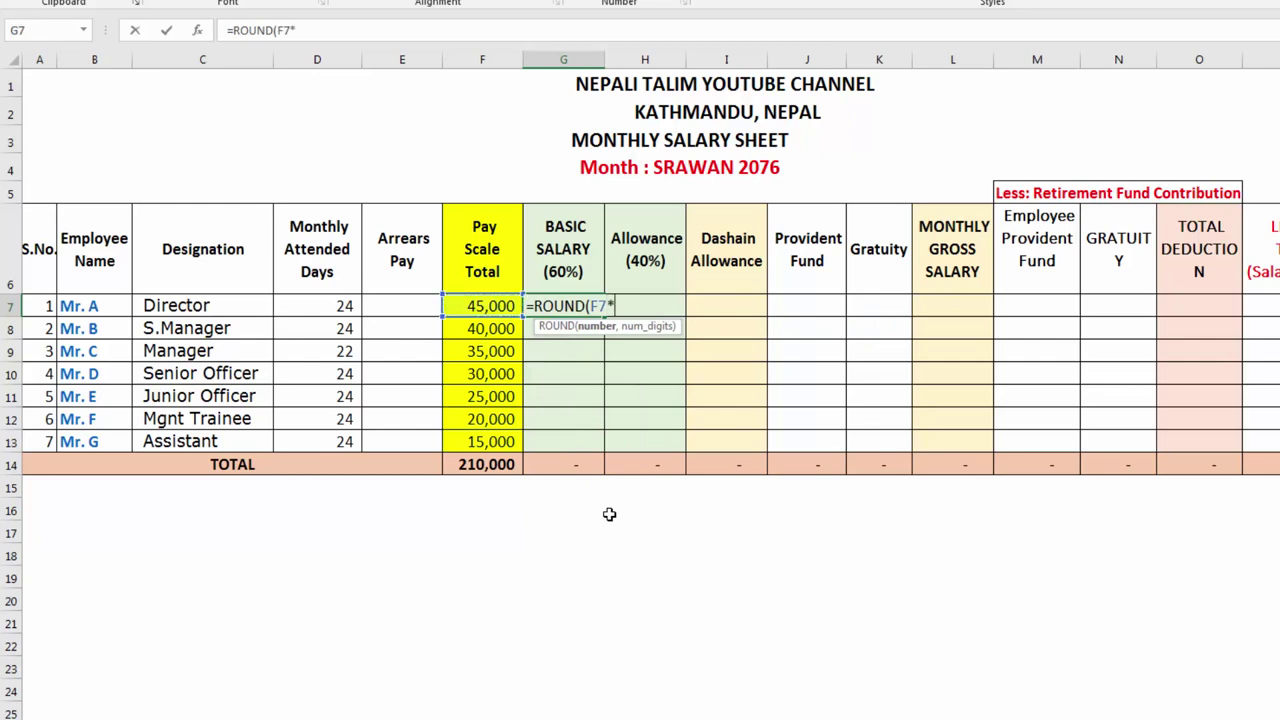
{"action": "type", "text": "45%,"}
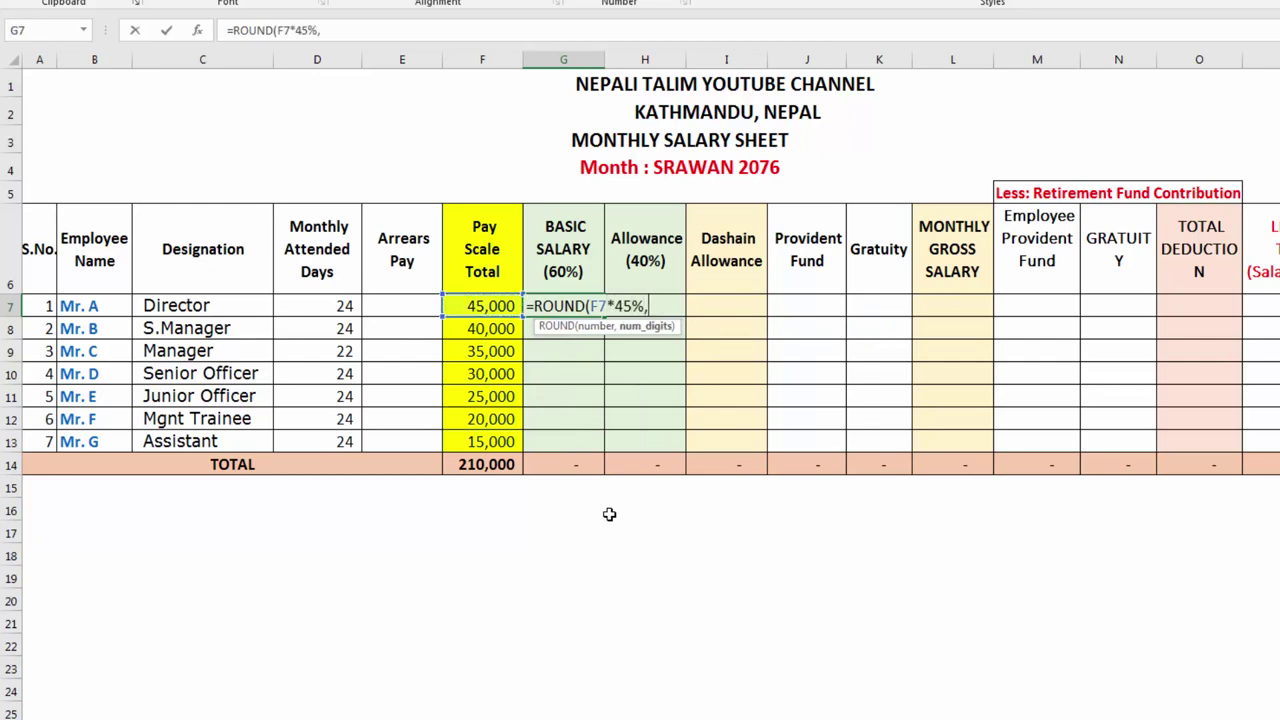
{"action": "type", "text": "0)"}
{"action": "key", "text": "Return"}
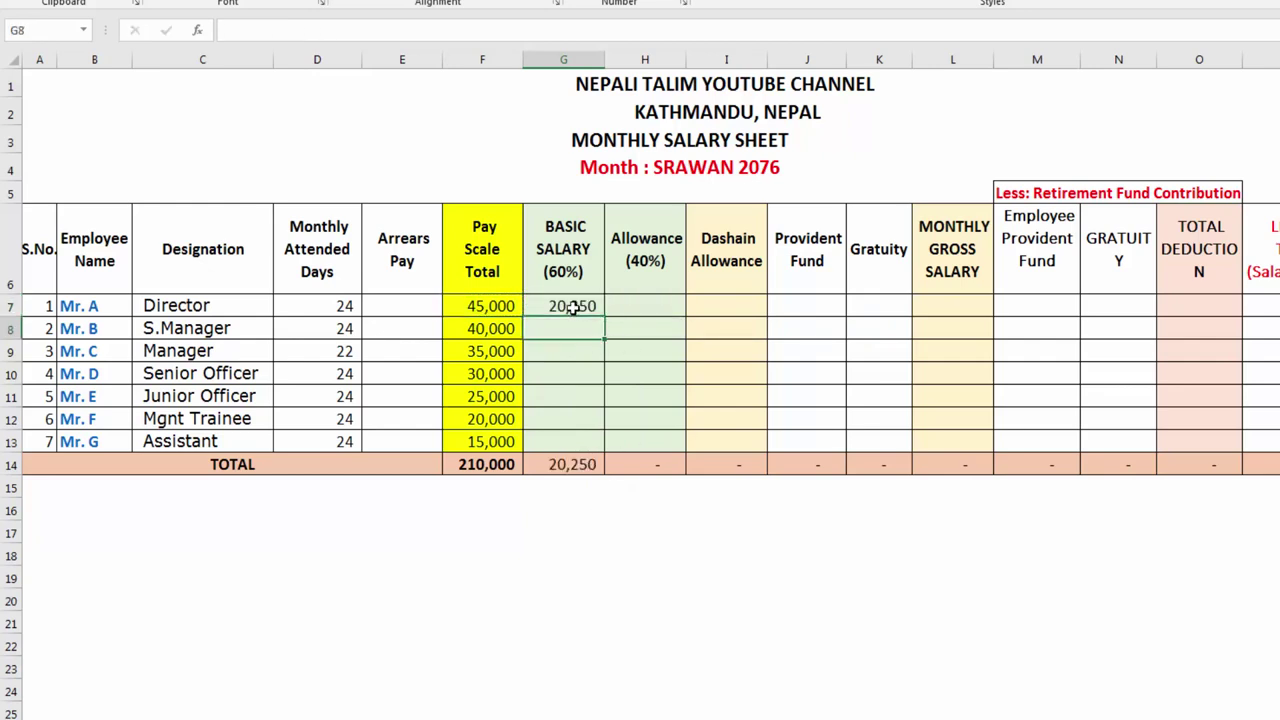
Step: Re-enter G7 as =ROUND(F7*60%,0), giving the Director a 27,000 basic salary
{"action": "left_click", "coordinate": [573, 307]}
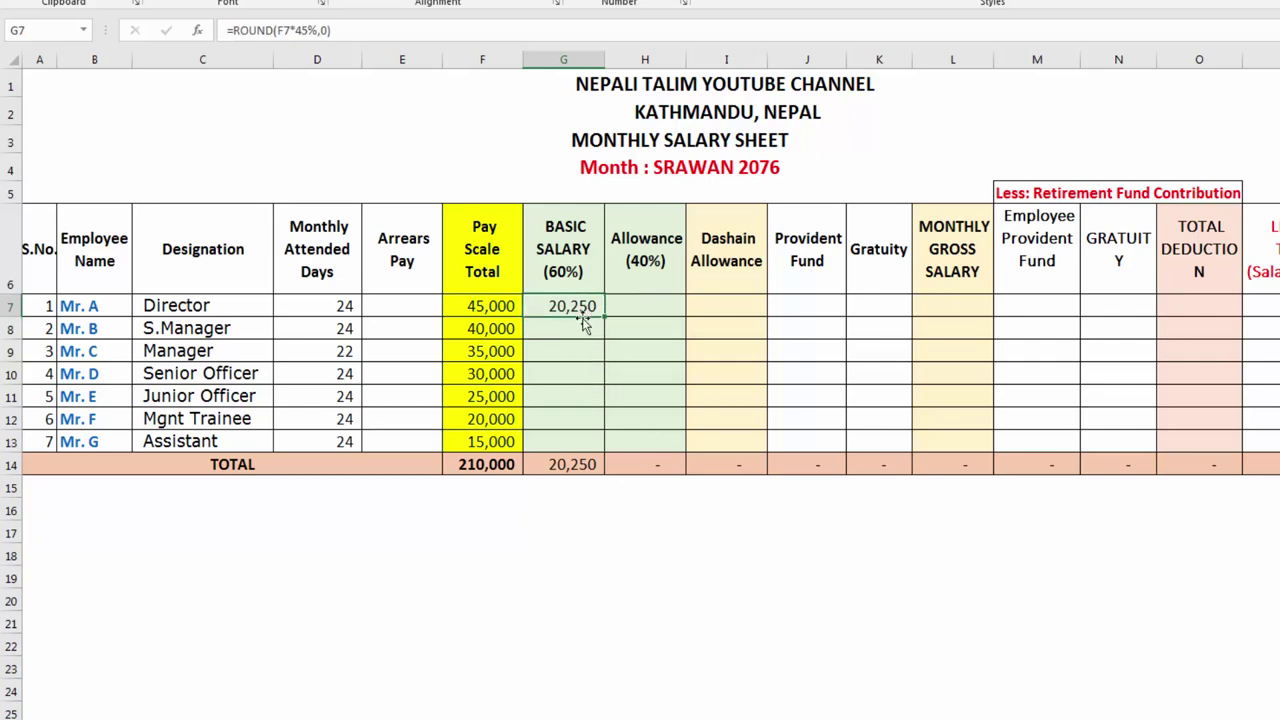
{"action": "left_click", "coordinate": [632, 306]}
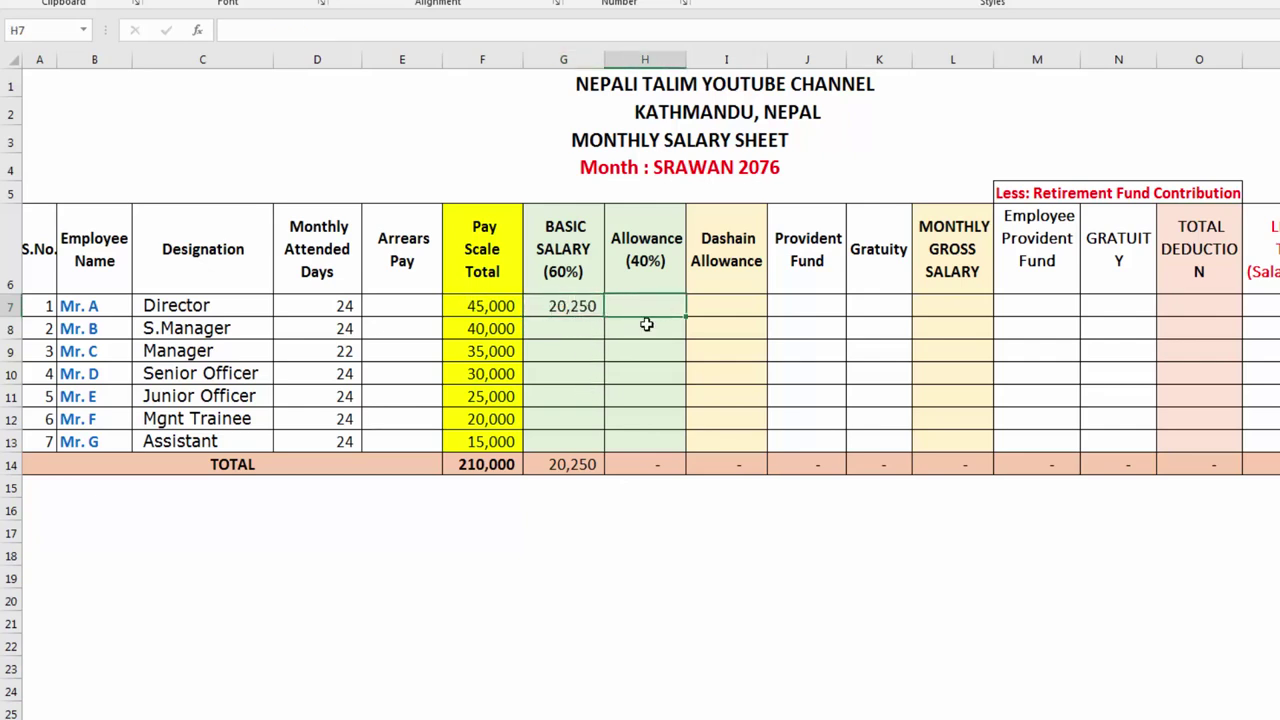
{"action": "type", "text": "=ROUND"}
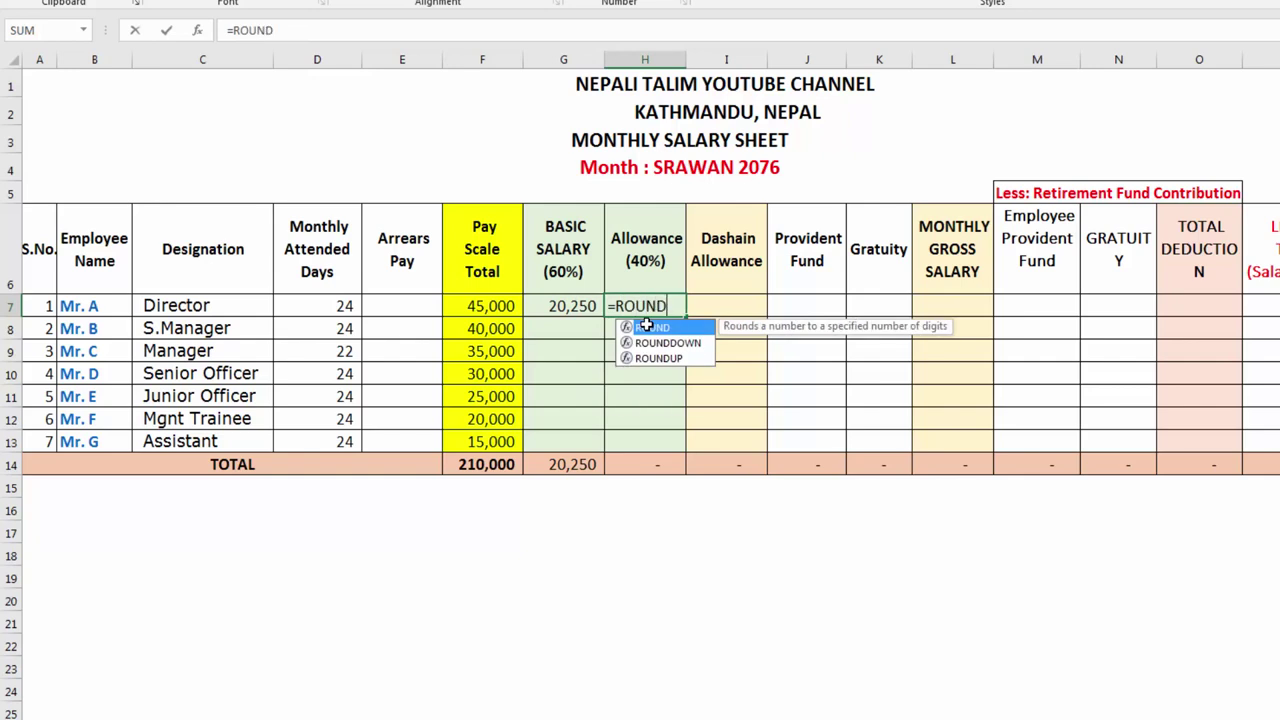
{"action": "type", "text": "("}
{"action": "left_click", "coordinate": [513, 299]}
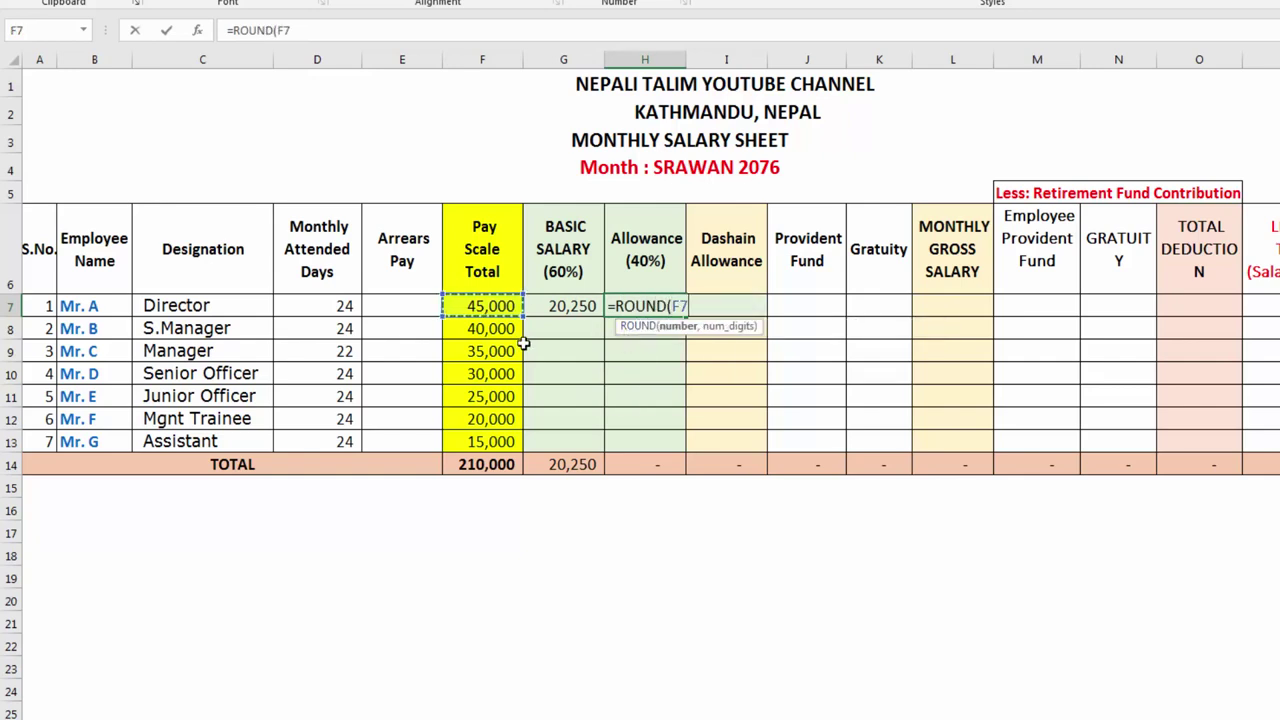
{"action": "type", "text": "*"}
{"action": "key", "text": "Escape"}
{"action": "key", "text": "Left"}
{"action": "key", "text": "F2"}
{"action": "key", "text": "Escape"}
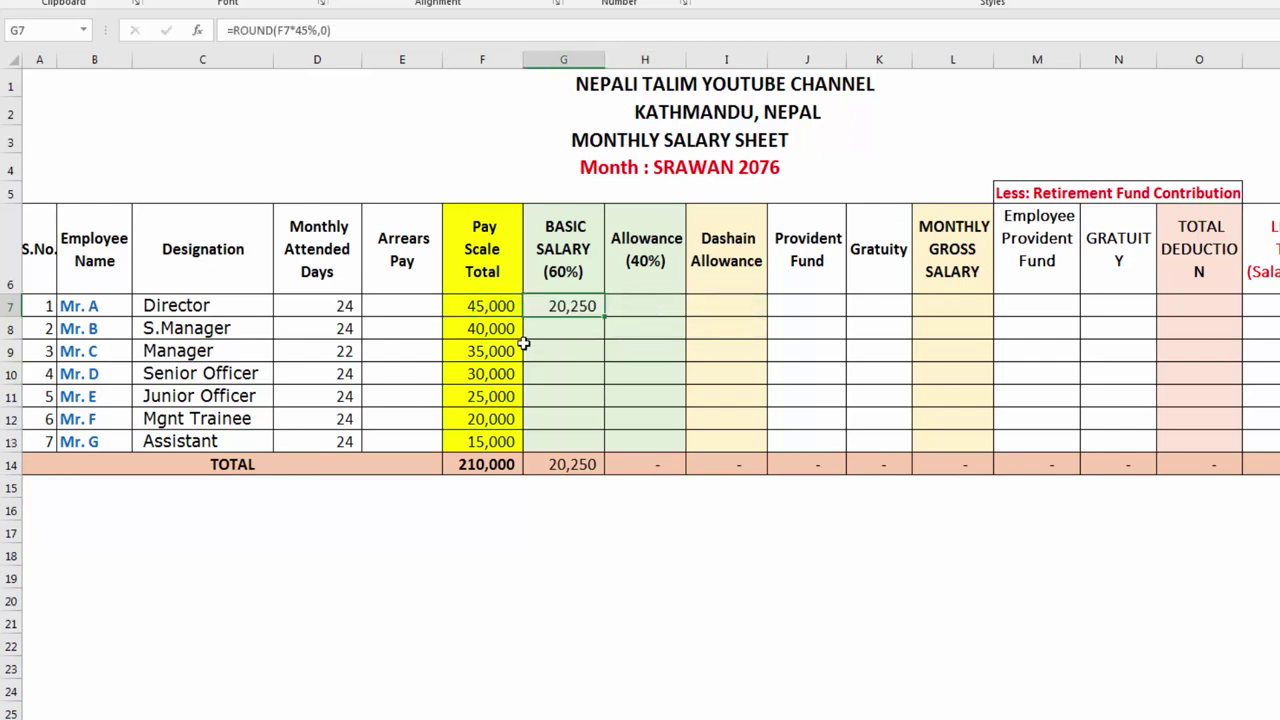
{"action": "type", "text": "="}
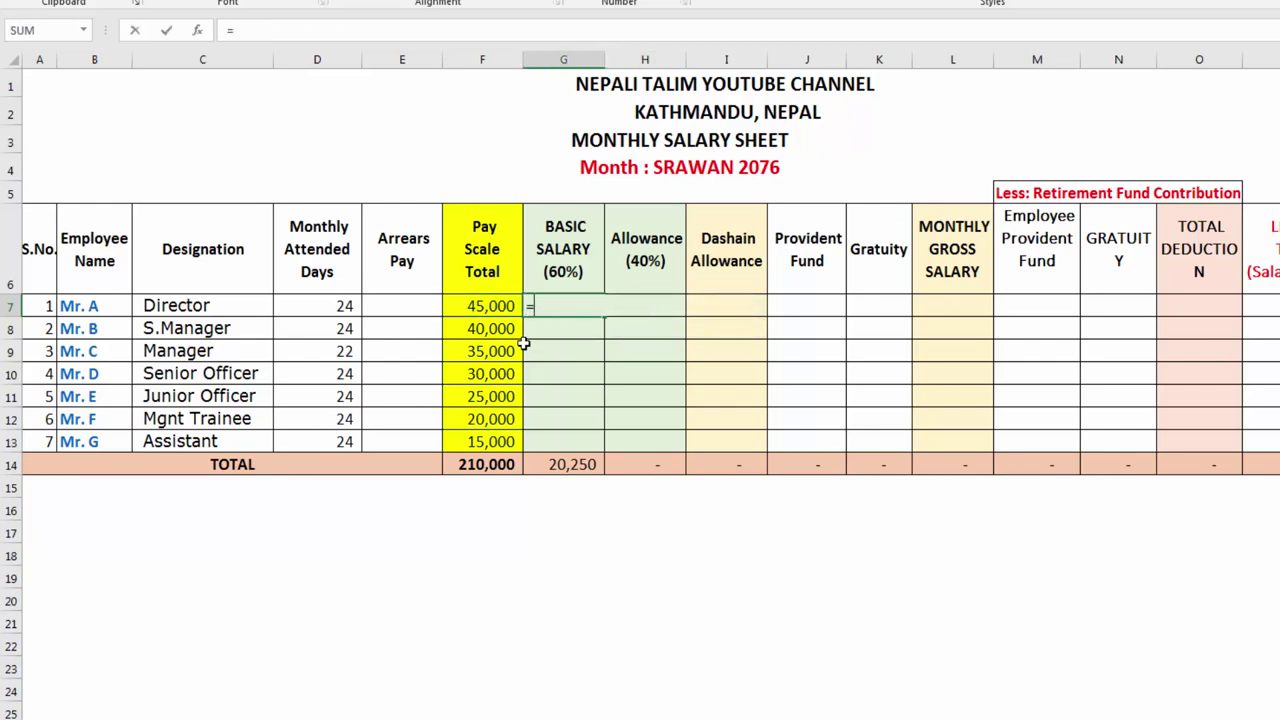
{"action": "type", "text": "ROUND"}
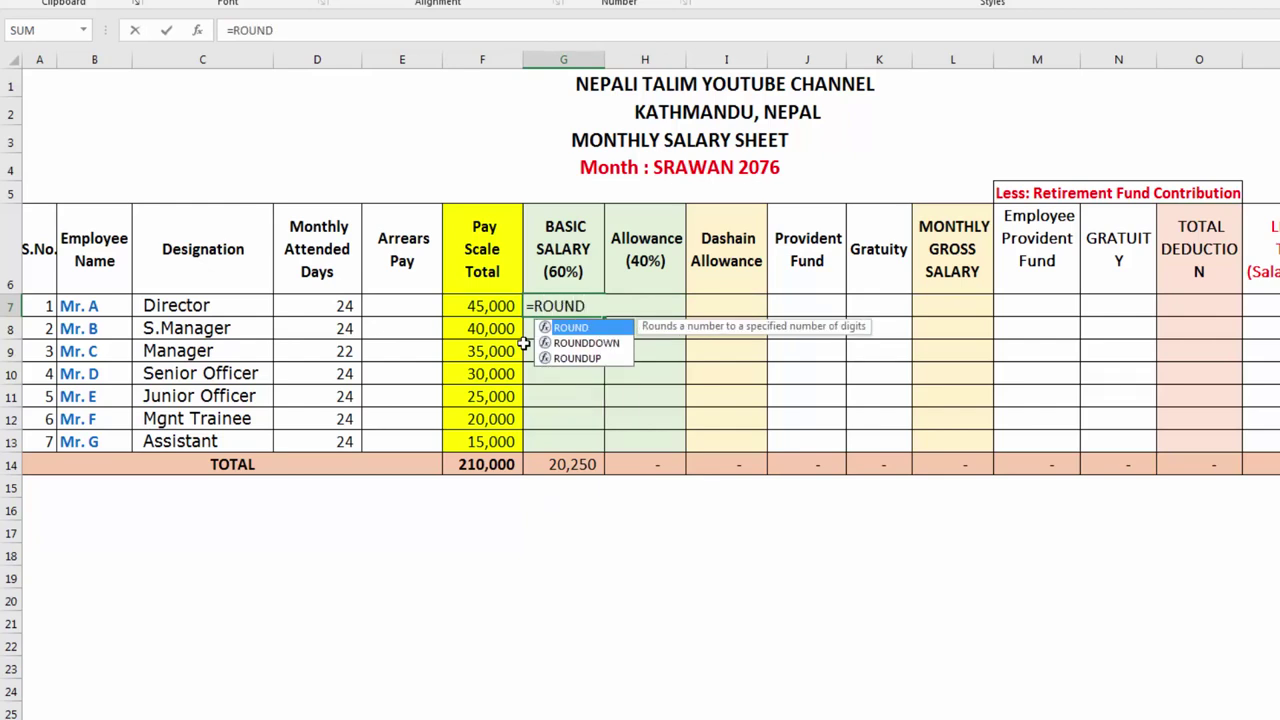
{"action": "type", "text": "("}
{"action": "left_click", "coordinate": [498, 306]}
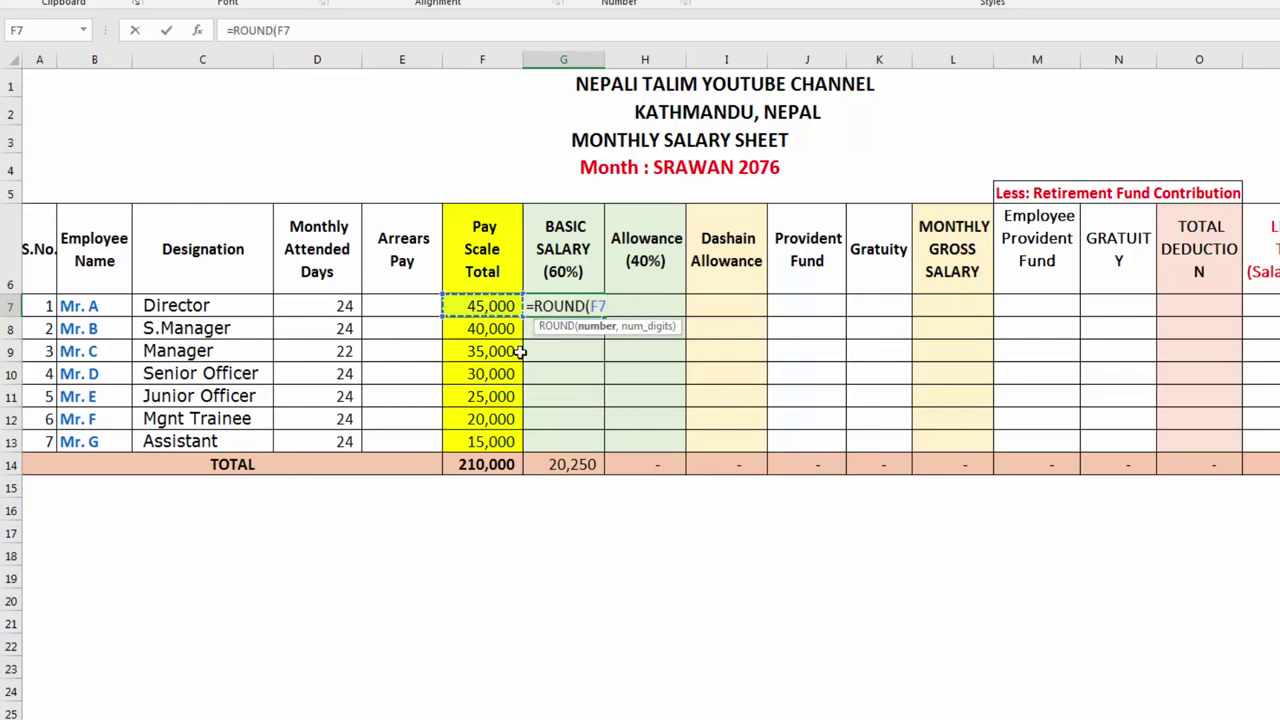
{"action": "type", "text": "*60"}
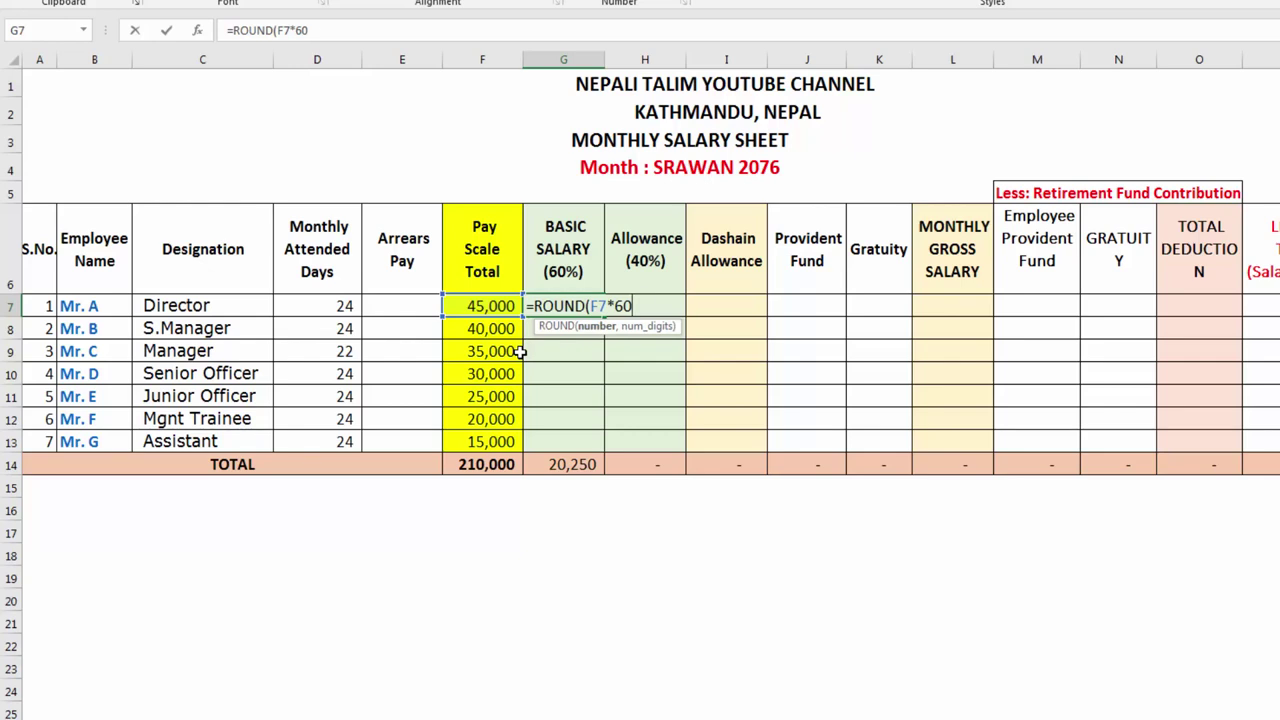
{"action": "type", "text": "%,0)"}
{"action": "key", "text": "Return"}
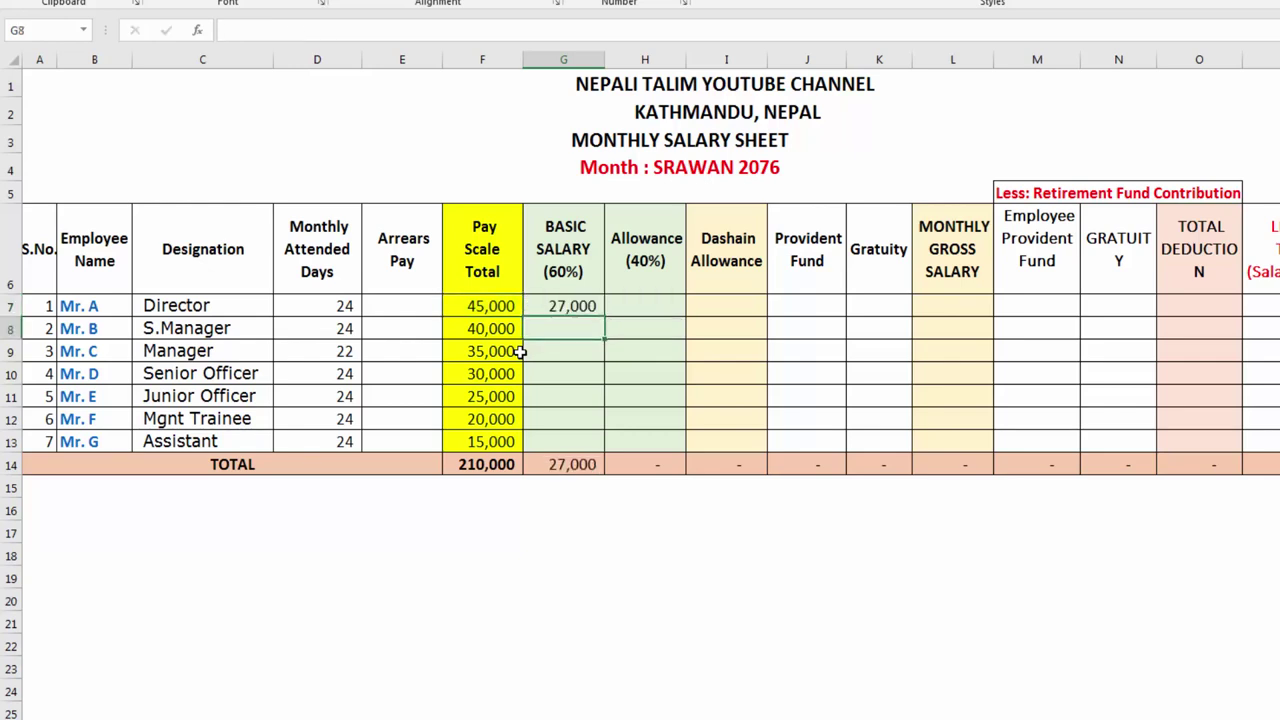
Step: Enter =ROUND(F7*40%,0) in H7 for the Director's 18,000 allowance
{"action": "key", "text": "Up"}
{"action": "key", "text": "Right"}
{"action": "type", "text": "="}
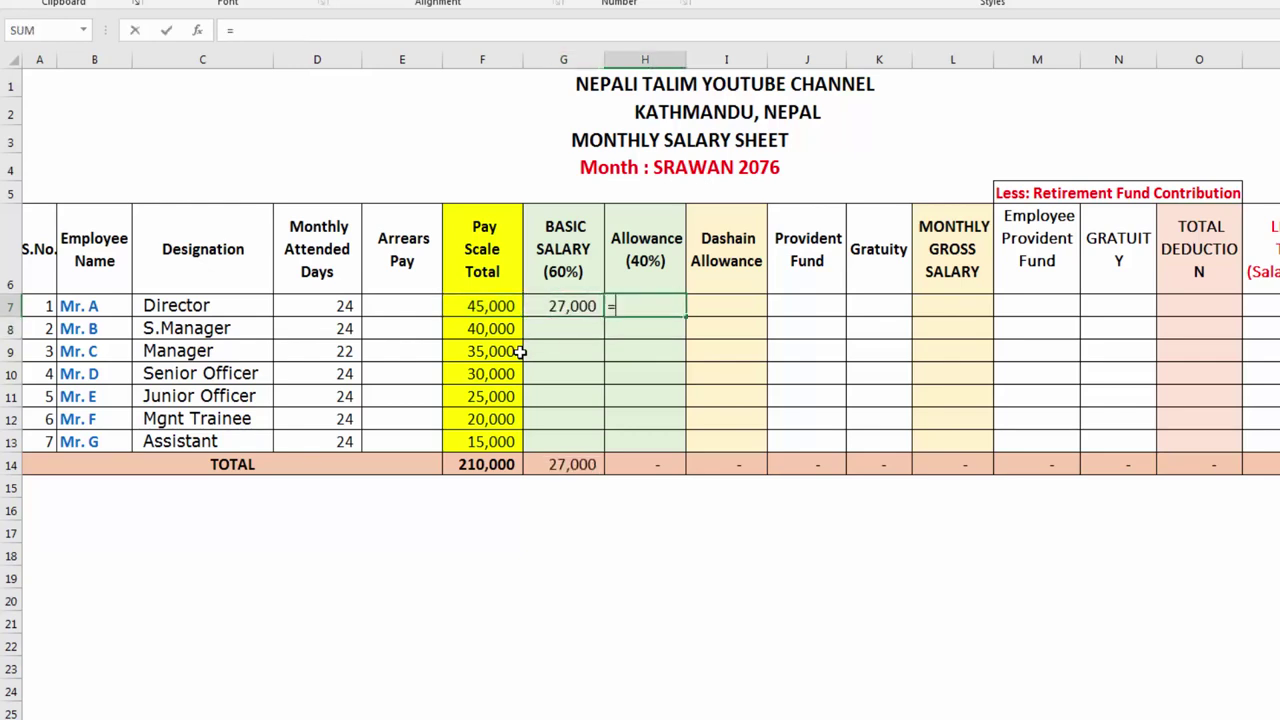
{"action": "type", "text": "ROUND("}
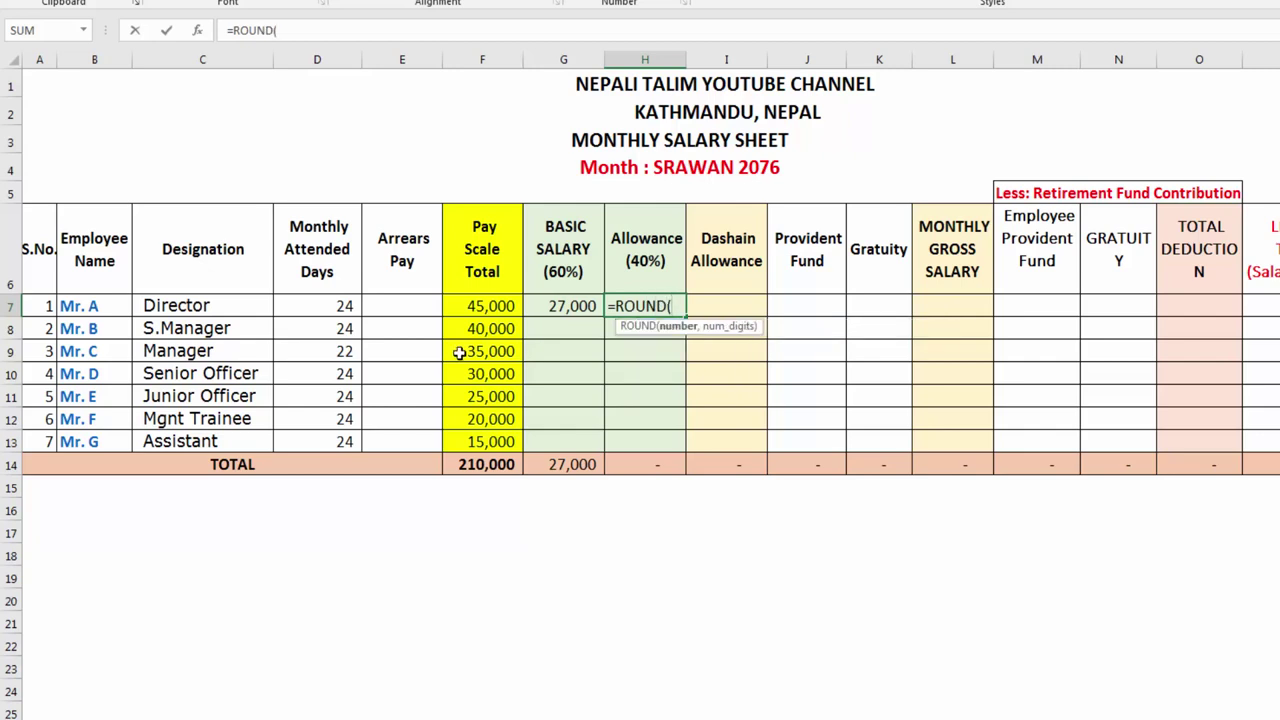
{"action": "left_click", "coordinate": [481, 305]}
{"action": "type", "text": "*"}
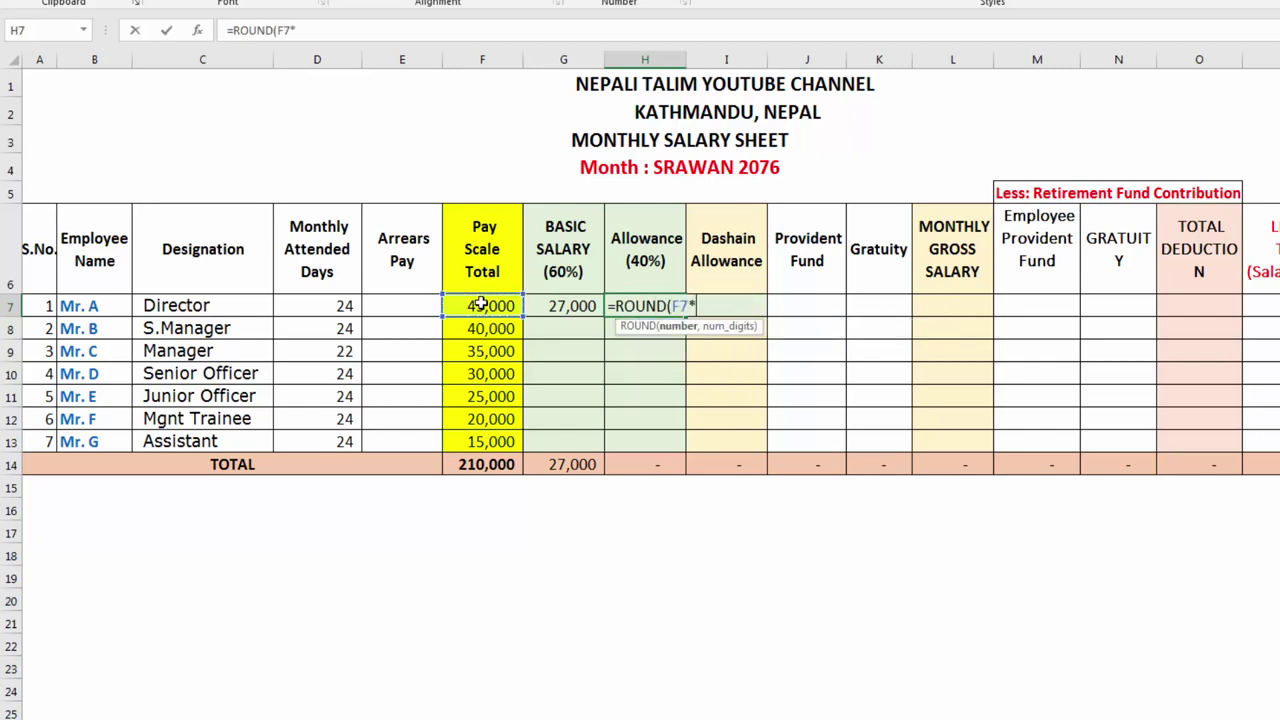
{"action": "type", "text": "40%,0"}
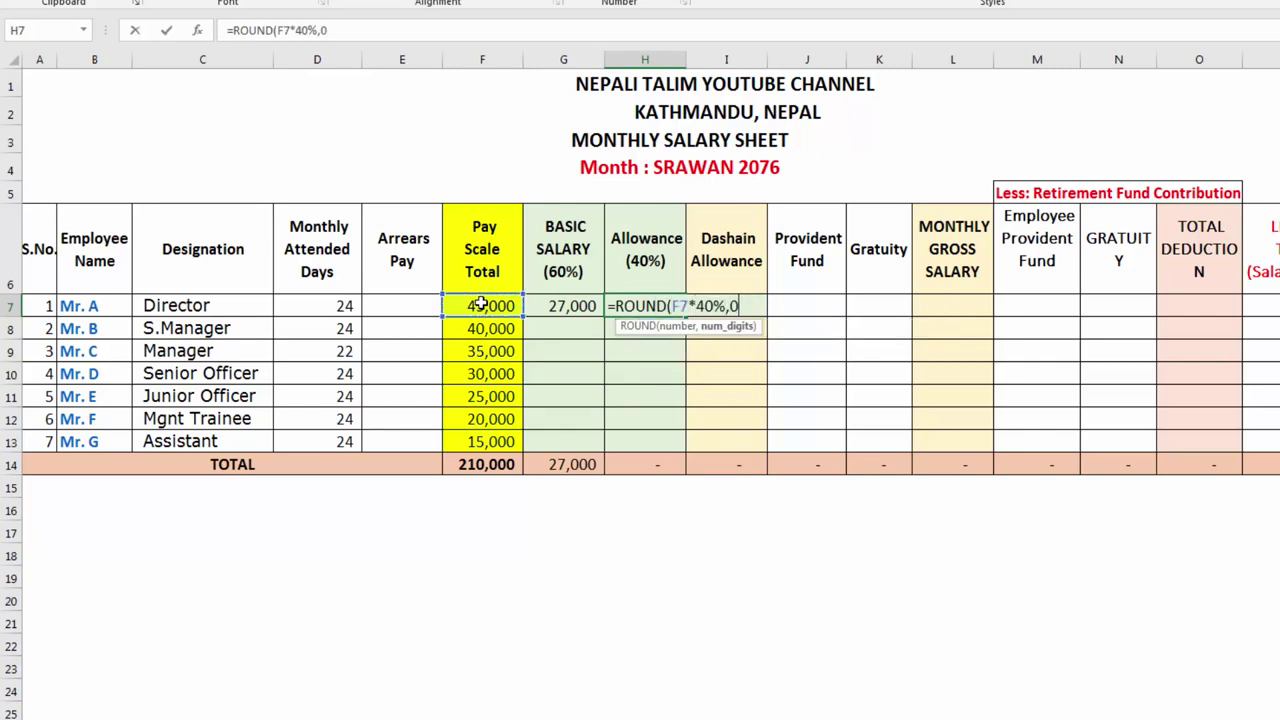
{"action": "type", "text": ")"}
{"action": "key", "text": "Return"}
{"action": "left_click", "coordinate": [548, 306]}
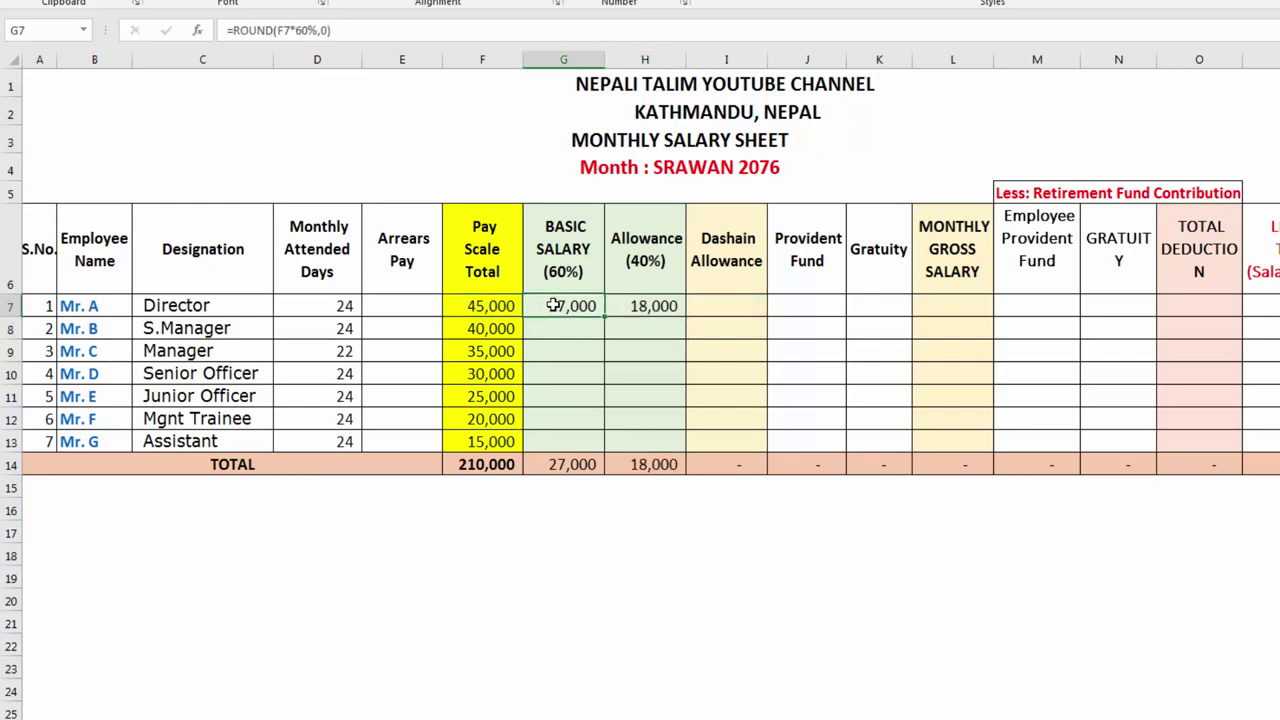
Step: Review the Director's G7 and H7 formulas under the BASIC SALARY and Allowance headings
{"action": "left_click", "coordinate": [635, 306]}
{"action": "left_click_drag", "start_coordinate": [635, 306], "coordinate": [594, 308]}
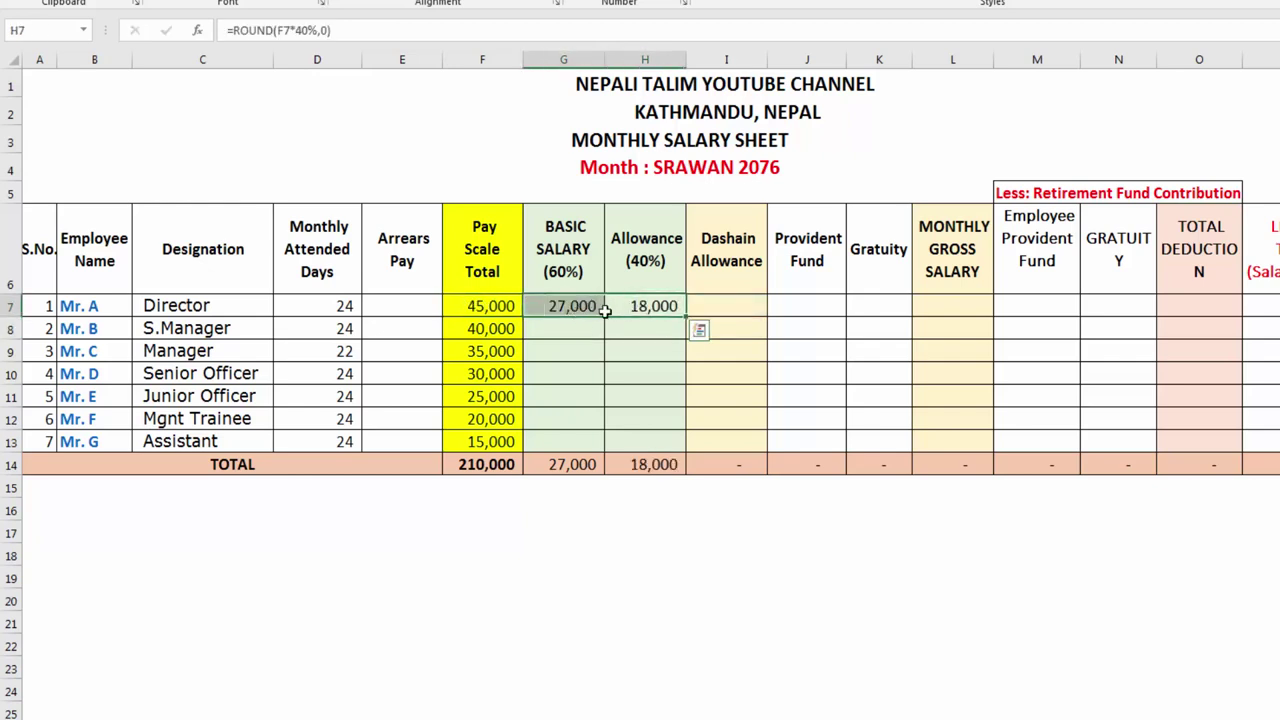
{"action": "left_click", "coordinate": [603, 324]}
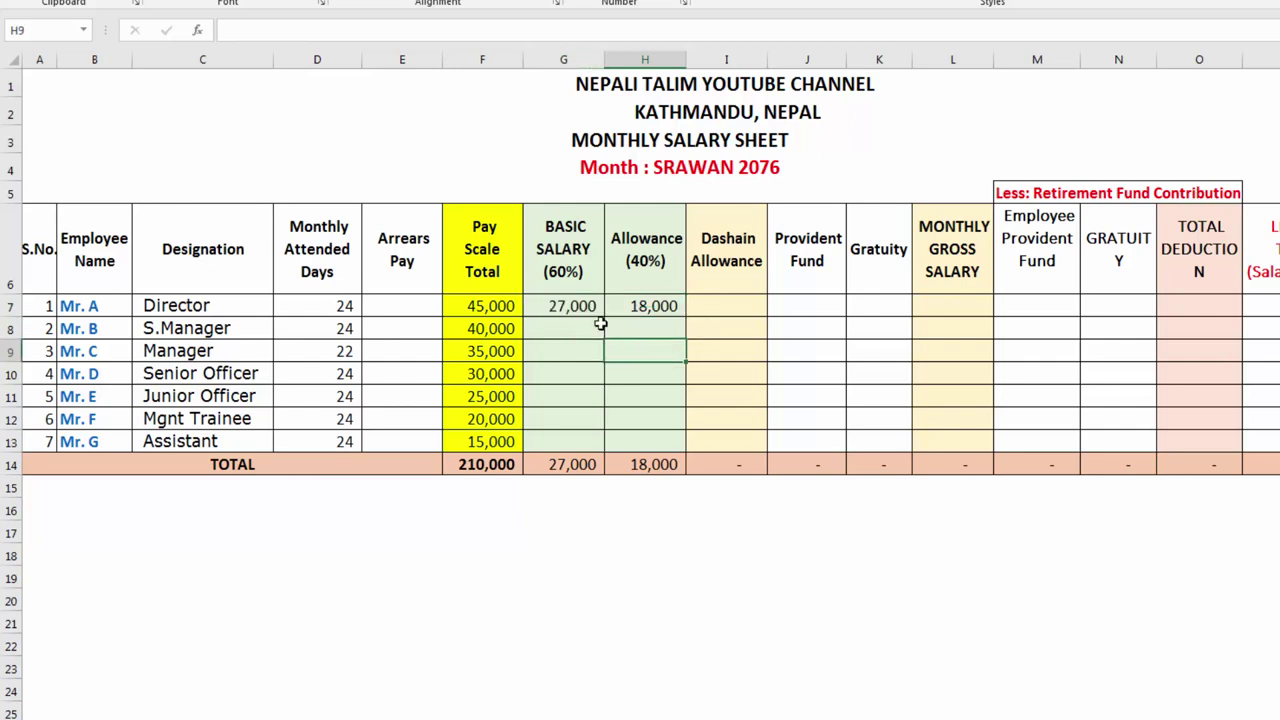
{"action": "left_click", "coordinate": [597, 305]}
{"action": "left_click", "coordinate": [582, 279]}
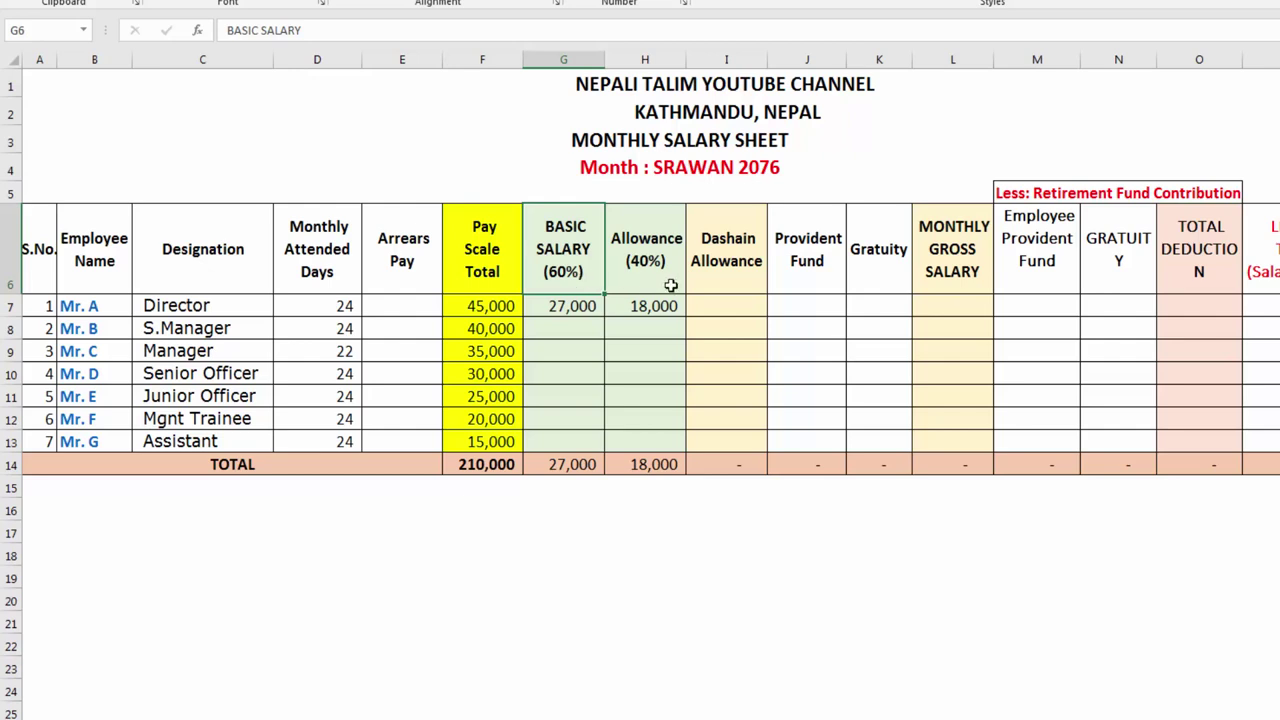
{"action": "left_click", "coordinate": [644, 283]}
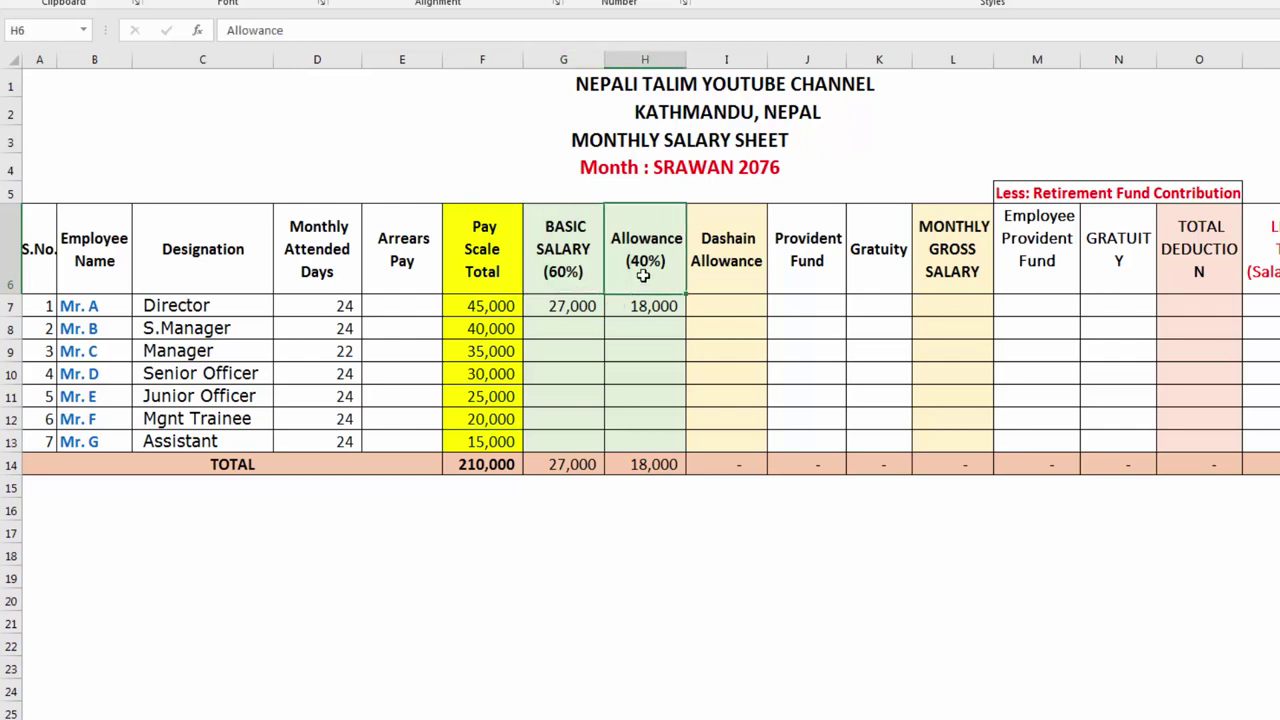
{"action": "left_click", "coordinate": [576, 309]}
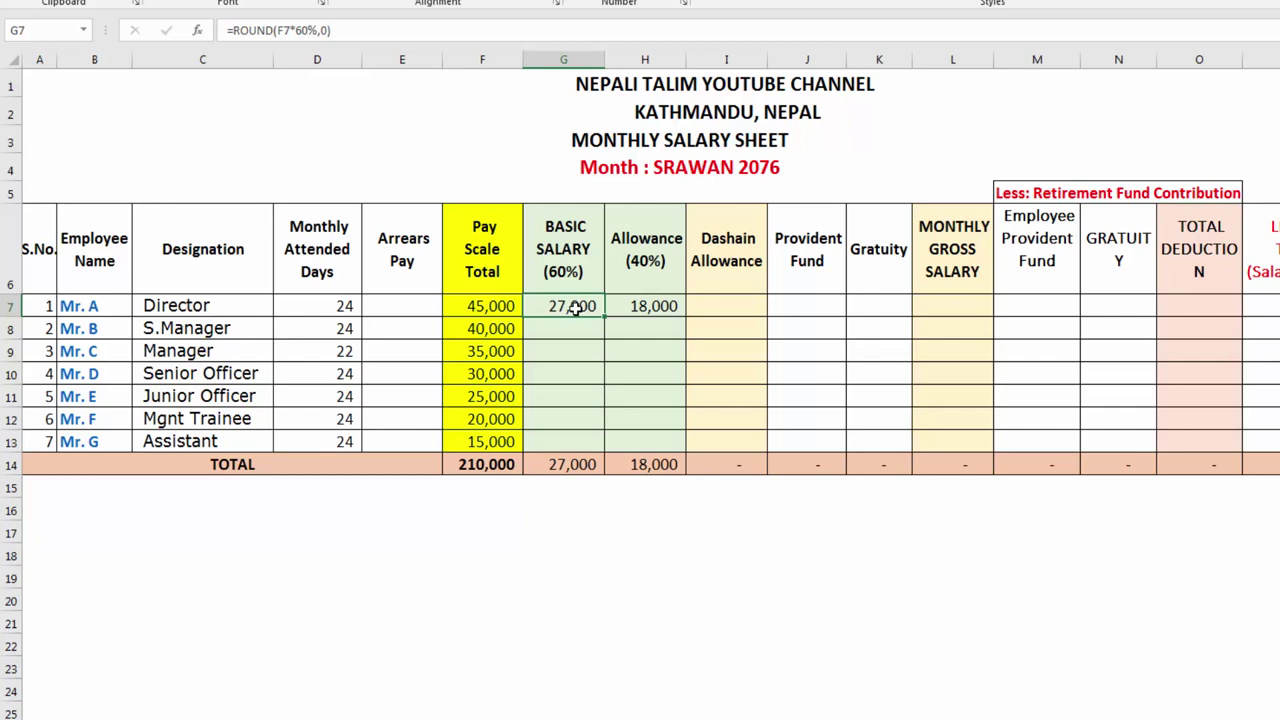
Step: Fill both ROUND formulas down to row 13 and verify the copies for Mr. B and Mr. G
{"action": "mouse_move", "coordinate": [585, 307]}
{"action": "left_mouse_down"}
{"action": "mouse_move", "coordinate": [683, 320]}
{"action": "mouse_move", "coordinate": [680, 441]}
{"action": "left_mouse_up"}
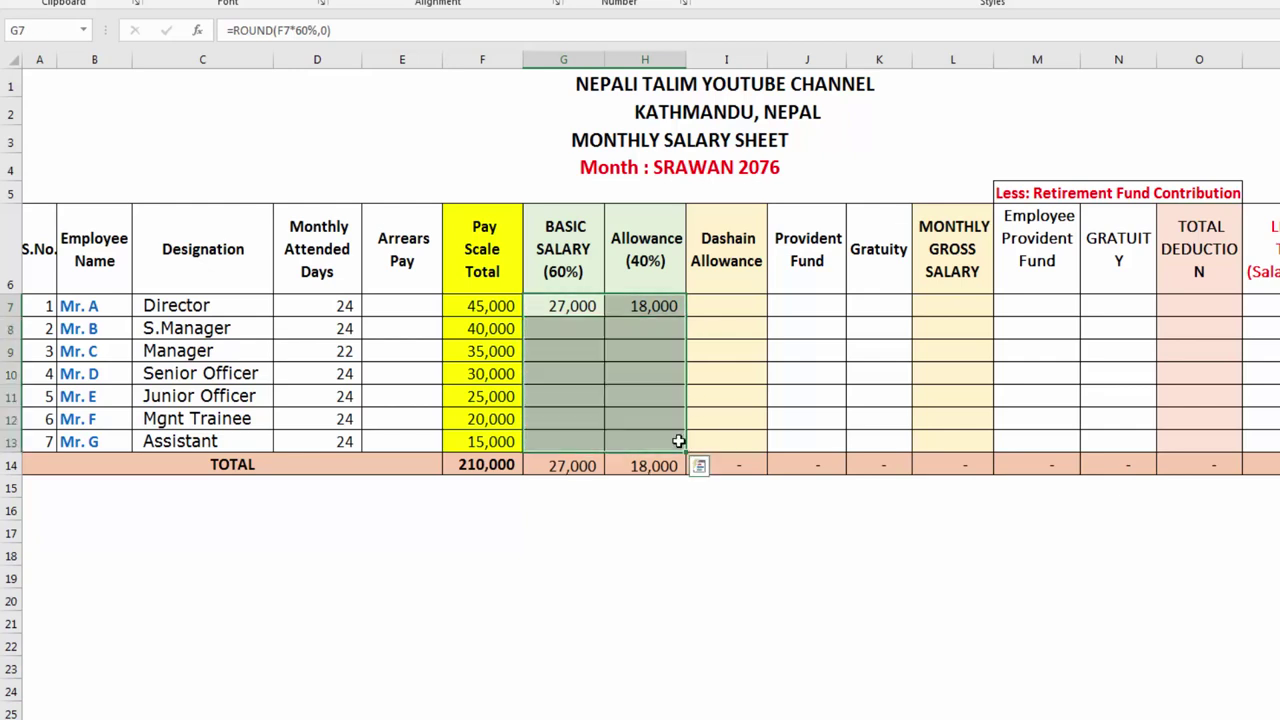
{"action": "left_click", "coordinate": [572, 445]}
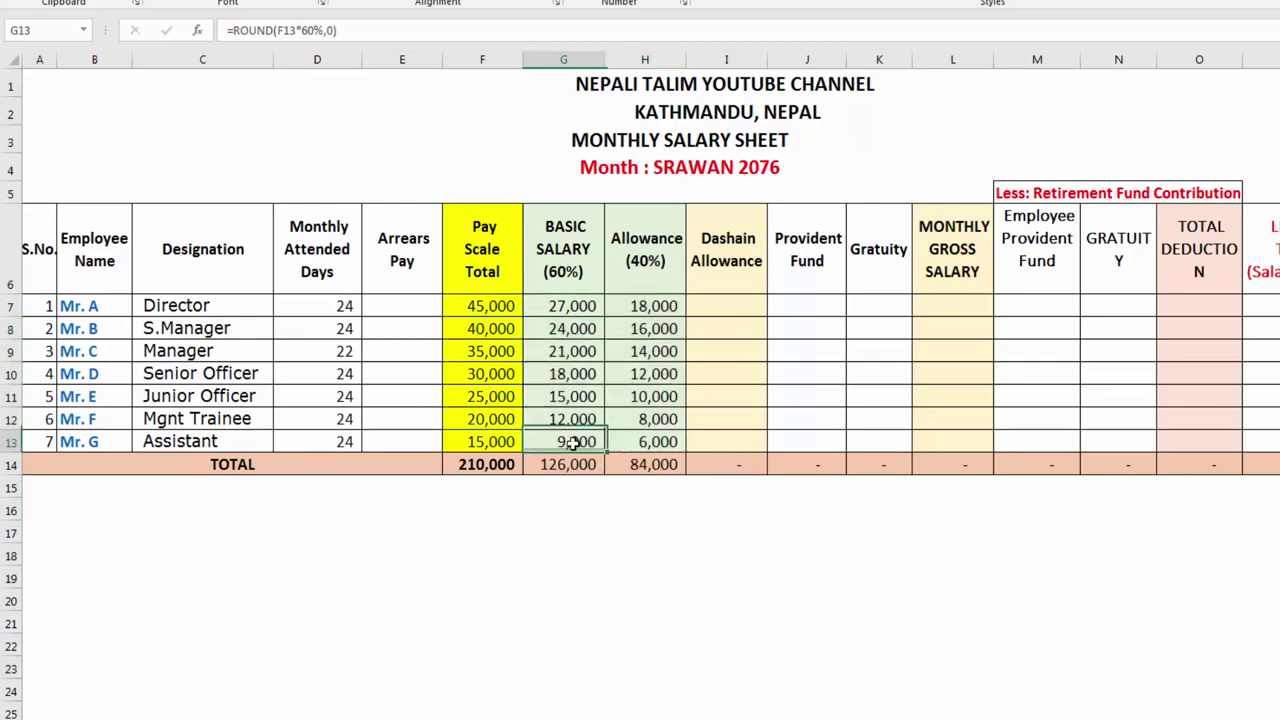
{"action": "left_click", "coordinate": [498, 340]}
{"action": "left_click", "coordinate": [563, 334]}
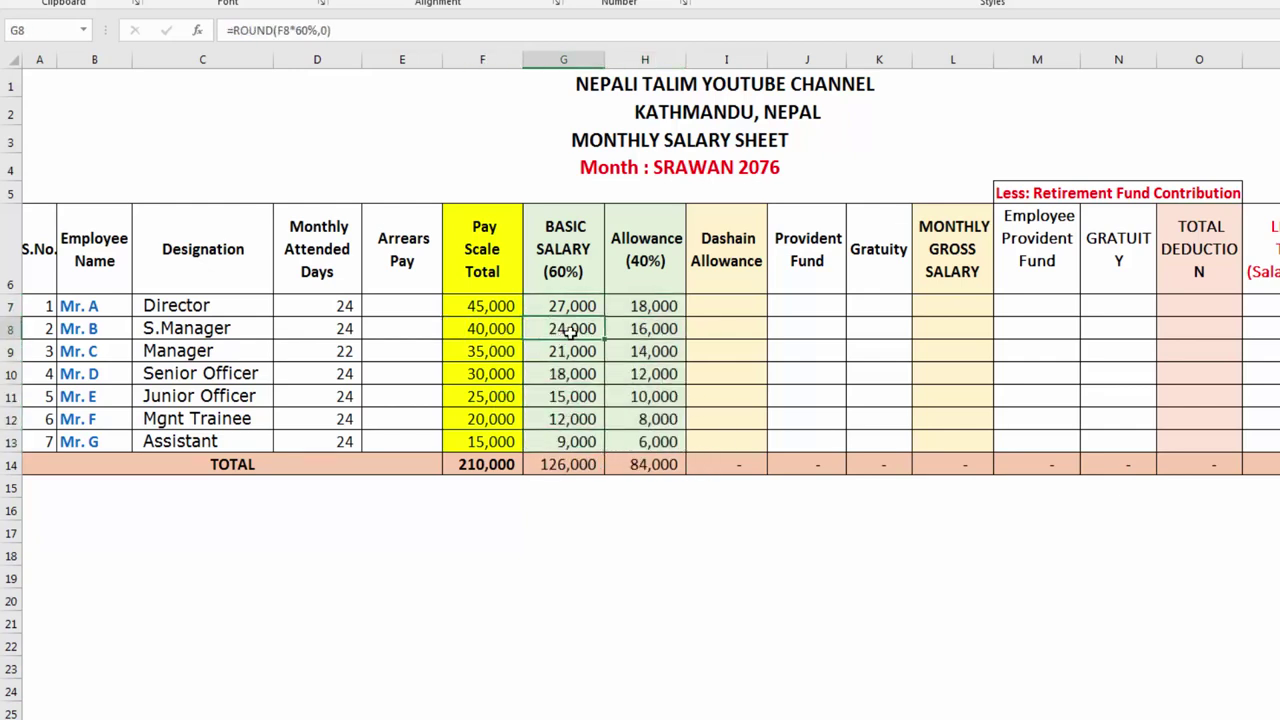
{"action": "left_click", "coordinate": [643, 337]}
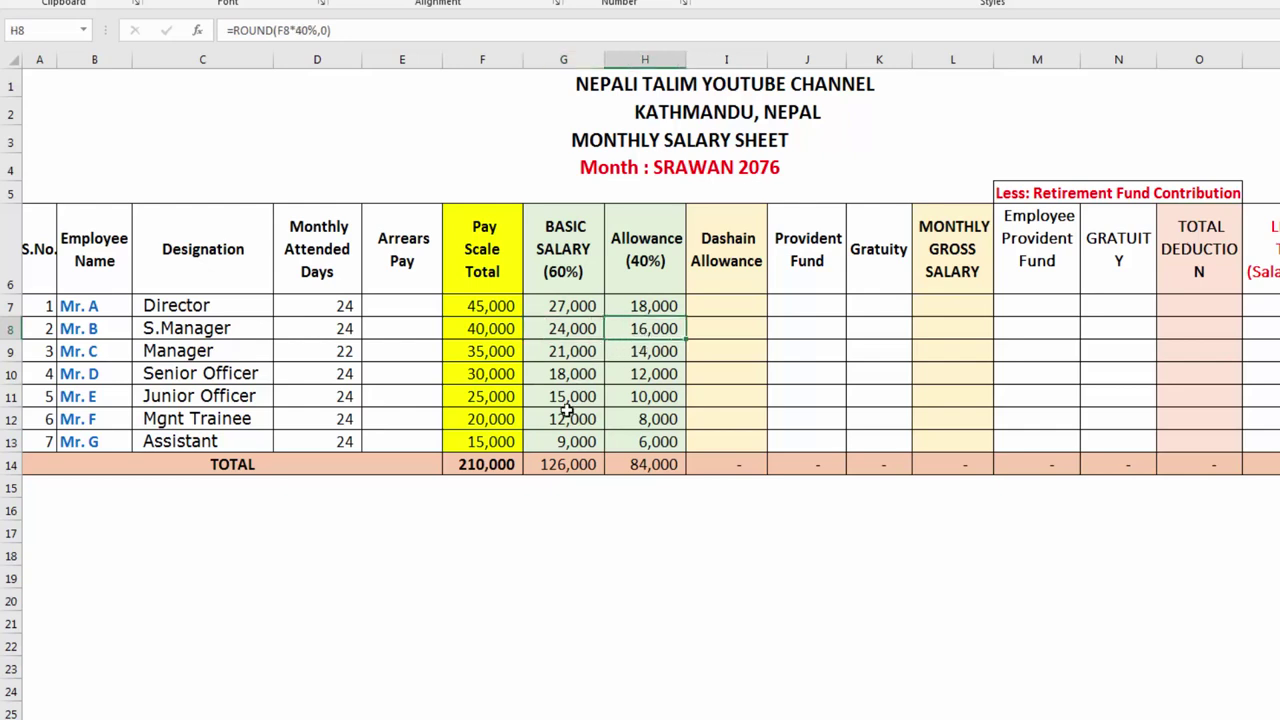
{"action": "left_click", "coordinate": [490, 441]}
{"action": "left_click", "coordinate": [562, 442]}
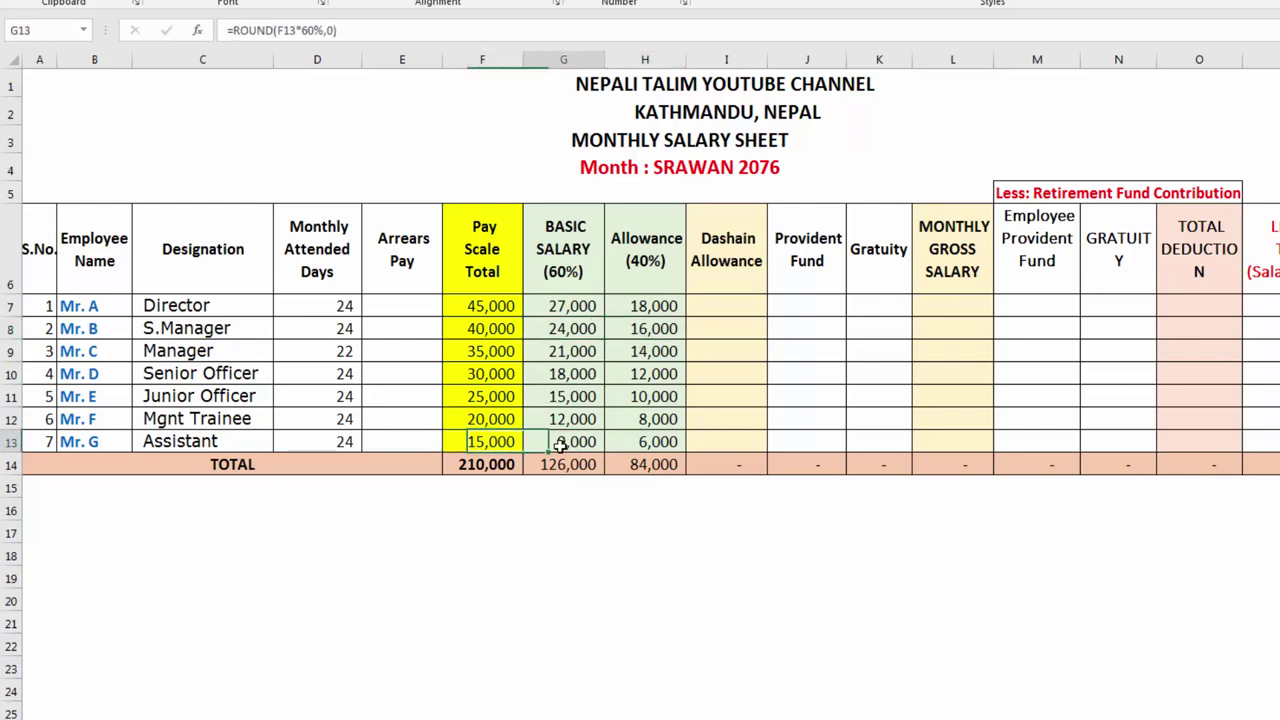
{"action": "left_click", "coordinate": [634, 444]}
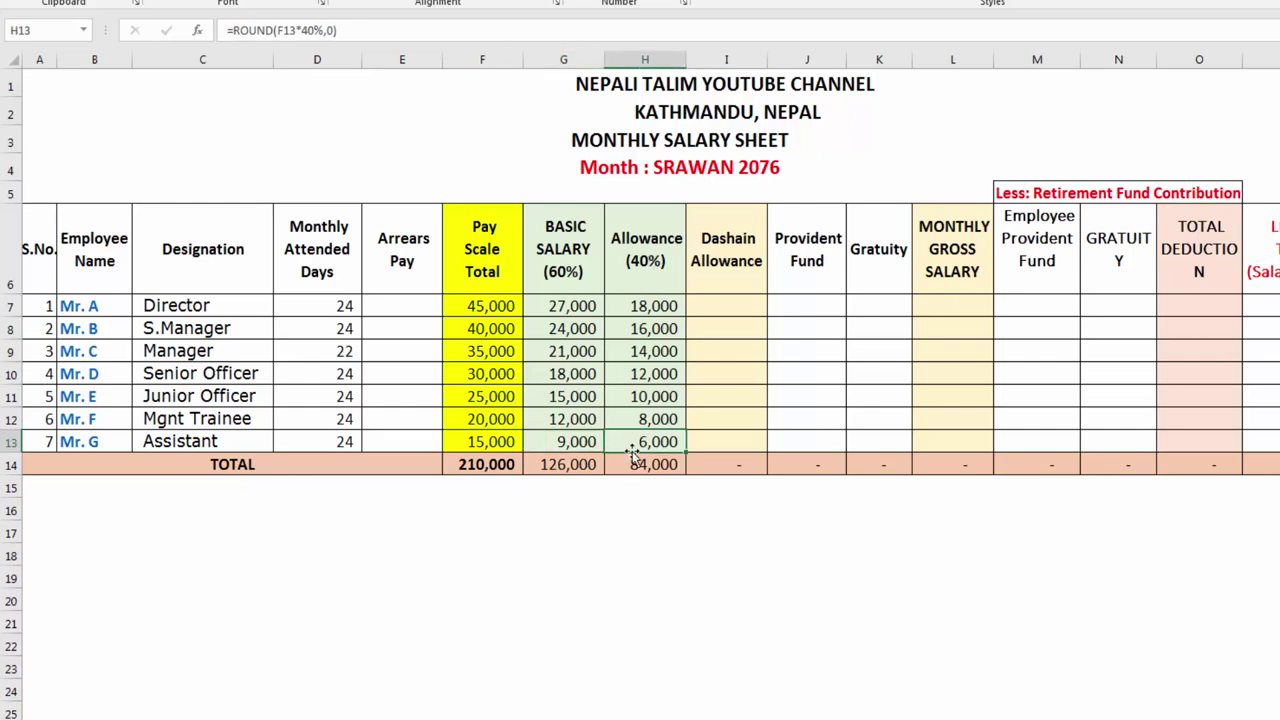
{"action": "left_click", "coordinate": [725, 306]}
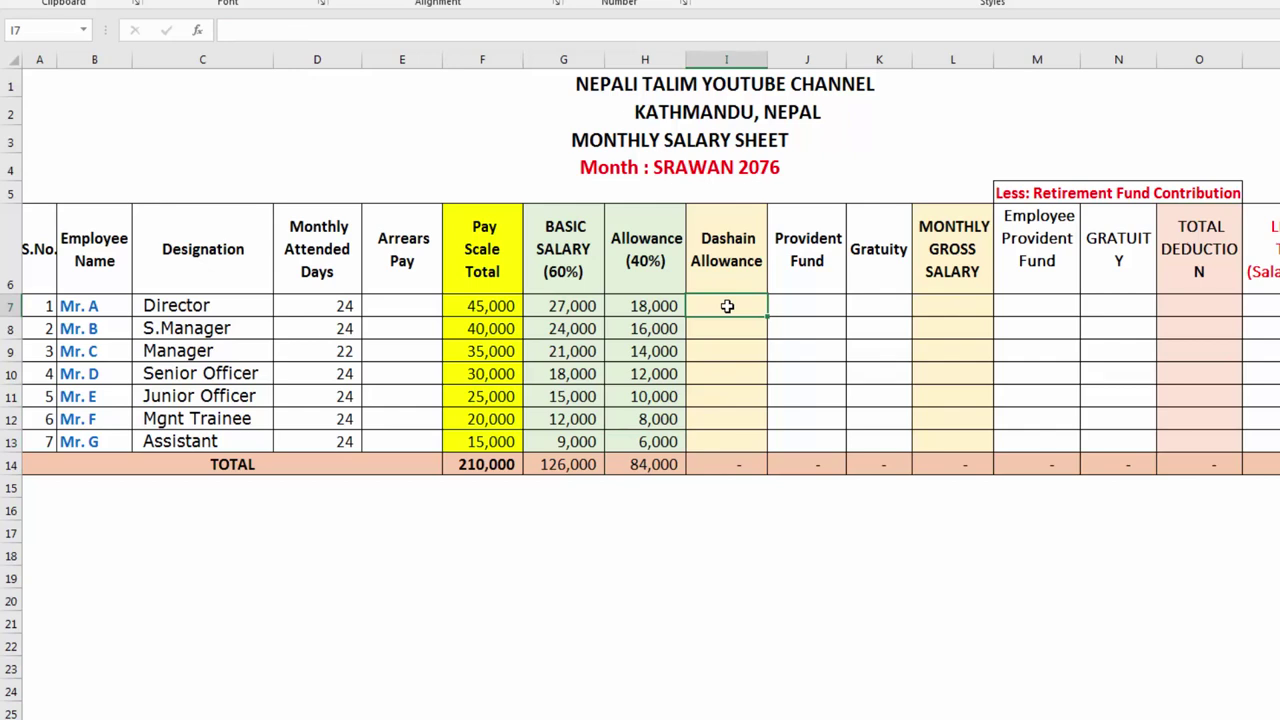
{"action": "type", "text": "0"}
Step: Enter 0 as the Dashain Allowance for all seven employees, I7:I13
{"action": "key", "text": "Return"}
{"action": "type", "text": "0"}
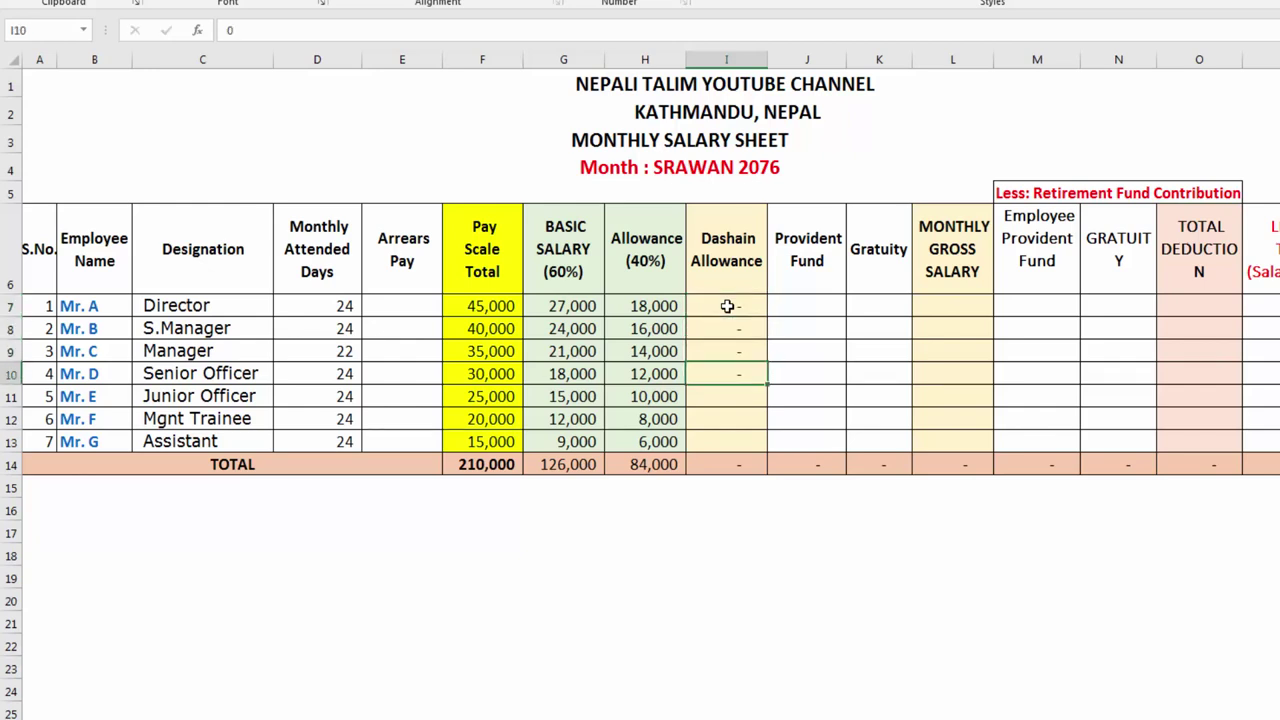
{"action": "type", "text": " 0 0 0 0 0"}
{"action": "key", "text": "ctrl+Return"}
{"action": "key", "text": "Return"}
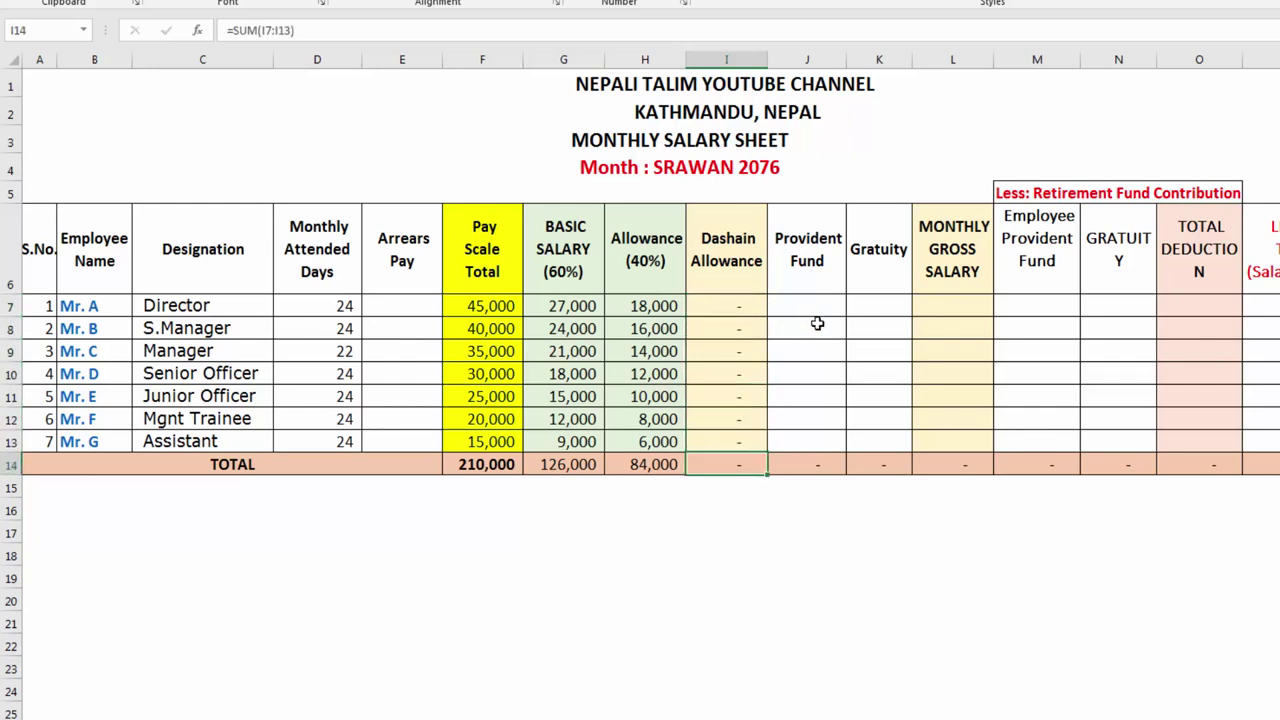
Step: Add '(10%)' on a new line in the Provident Fund header
{"action": "left_click", "coordinate": [829, 308]}
{"action": "double_click", "coordinate": [838, 265]}
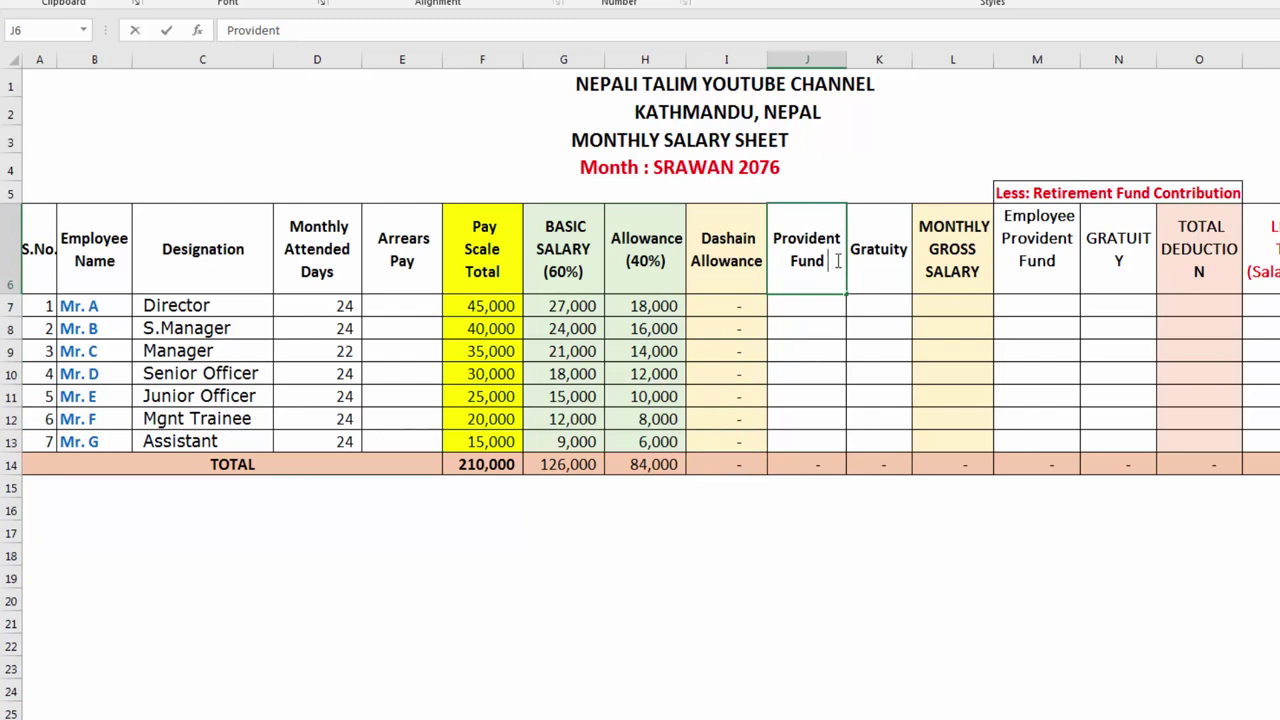
{"action": "key", "text": "alt+Return"}
{"action": "type", "text": "("}
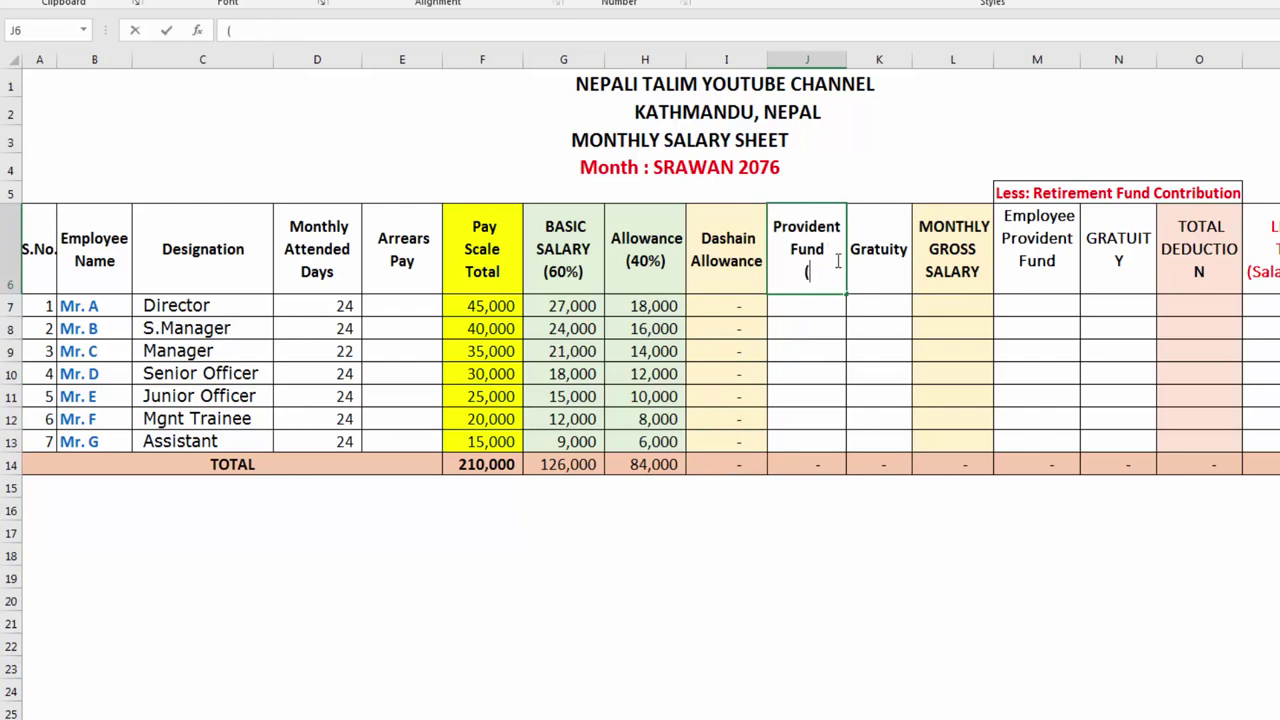
{"action": "type", "text": "10%"}
{"action": "type", "text": ")\\"}
{"action": "key", "text": "BackSpace"}
{"action": "key", "text": "Return"}
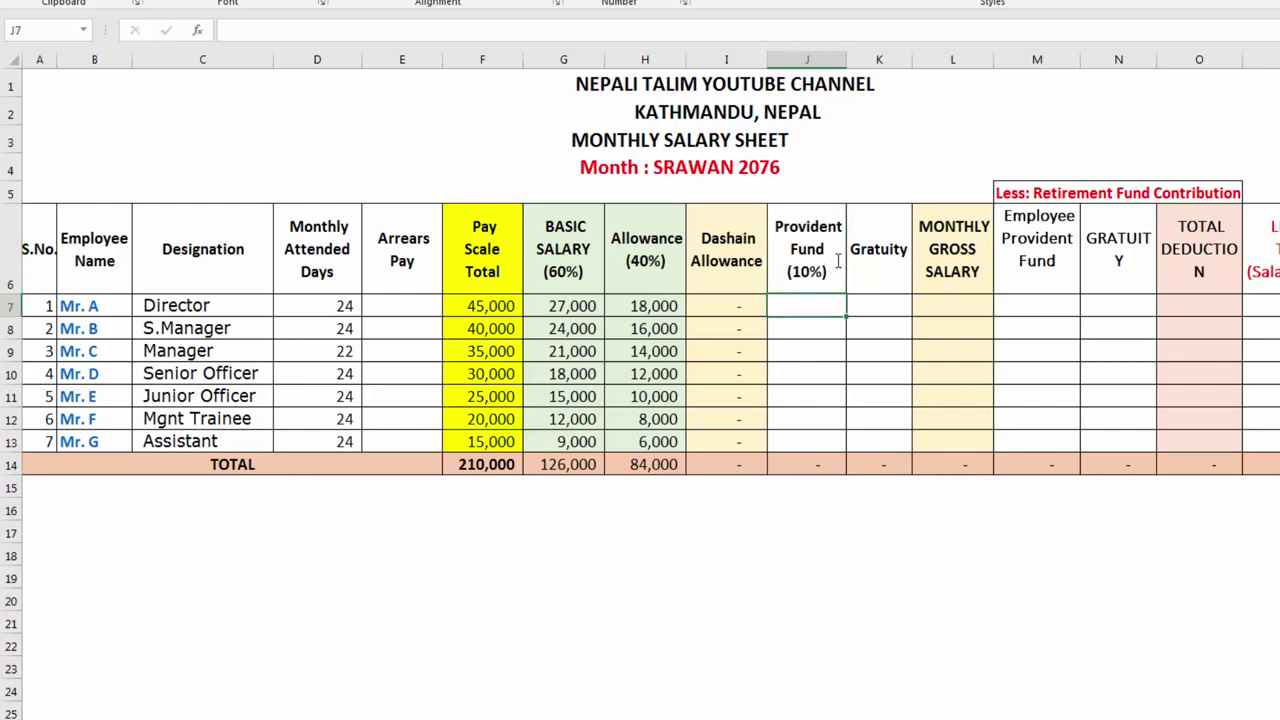
Step: Append '(NOT LISTED OF SSF)' to the MONTHLY SALARY SHEET title in row 3
{"action": "double_click", "coordinate": [834, 145]}
{"action": "type", "text": "("}
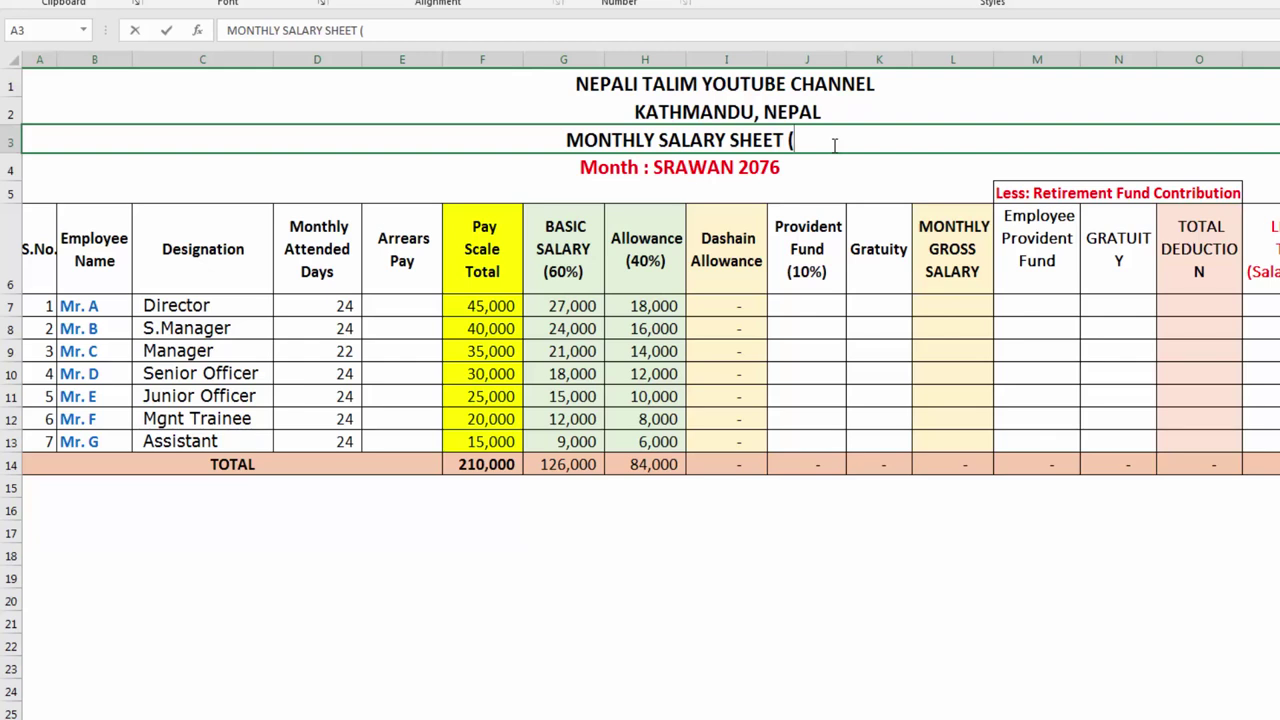
{"action": "type", "text": "nOT"}
{"action": "key", "text": "BackSpace"}
{"action": "key", "text": "BackSpace"}
{"action": "key", "text": "BackSpace"}
{"action": "type", "text": "NOT"}
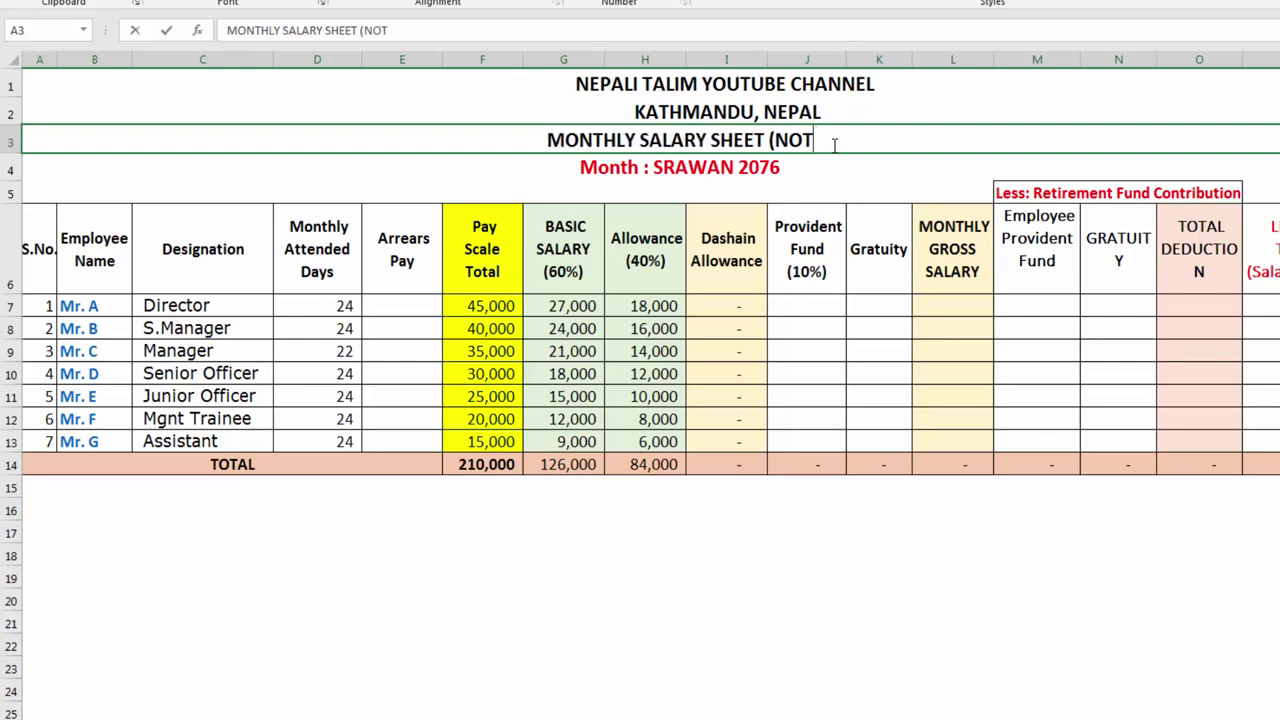
{"action": "type", "text": " LISTED OF"}
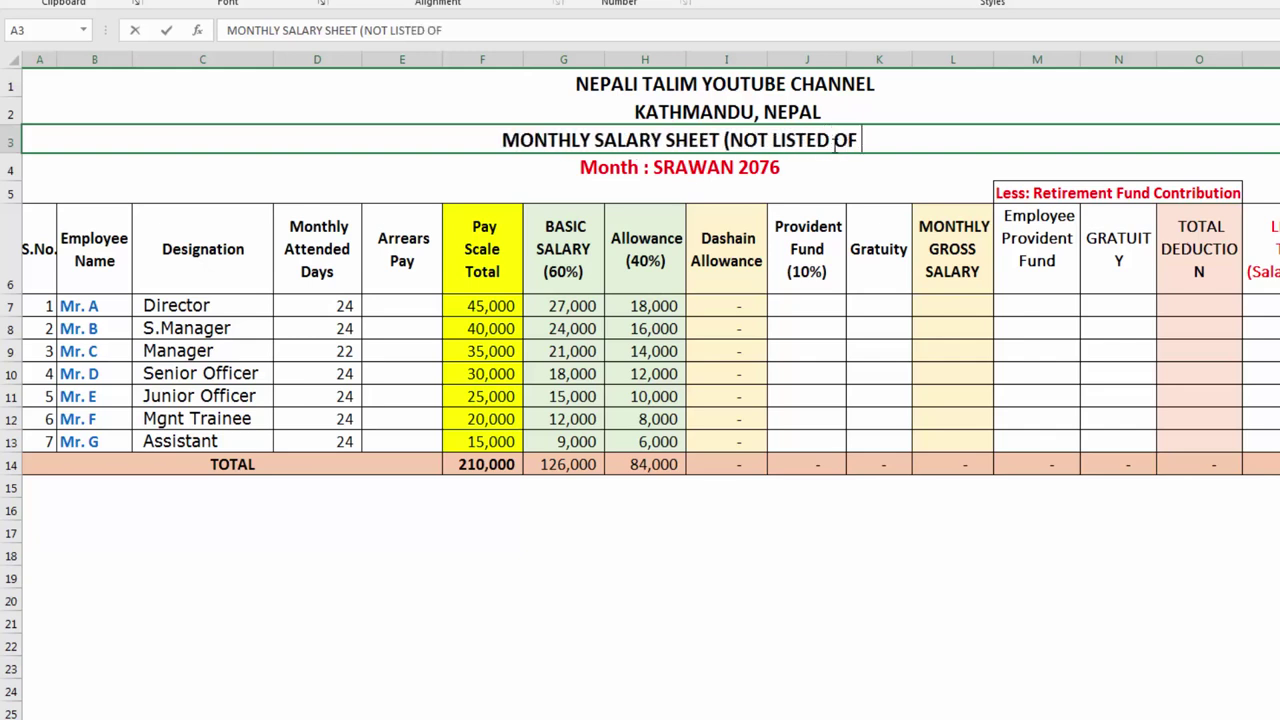
{"action": "type", "text": " SSF)"}
{"action": "key", "text": "Return"}
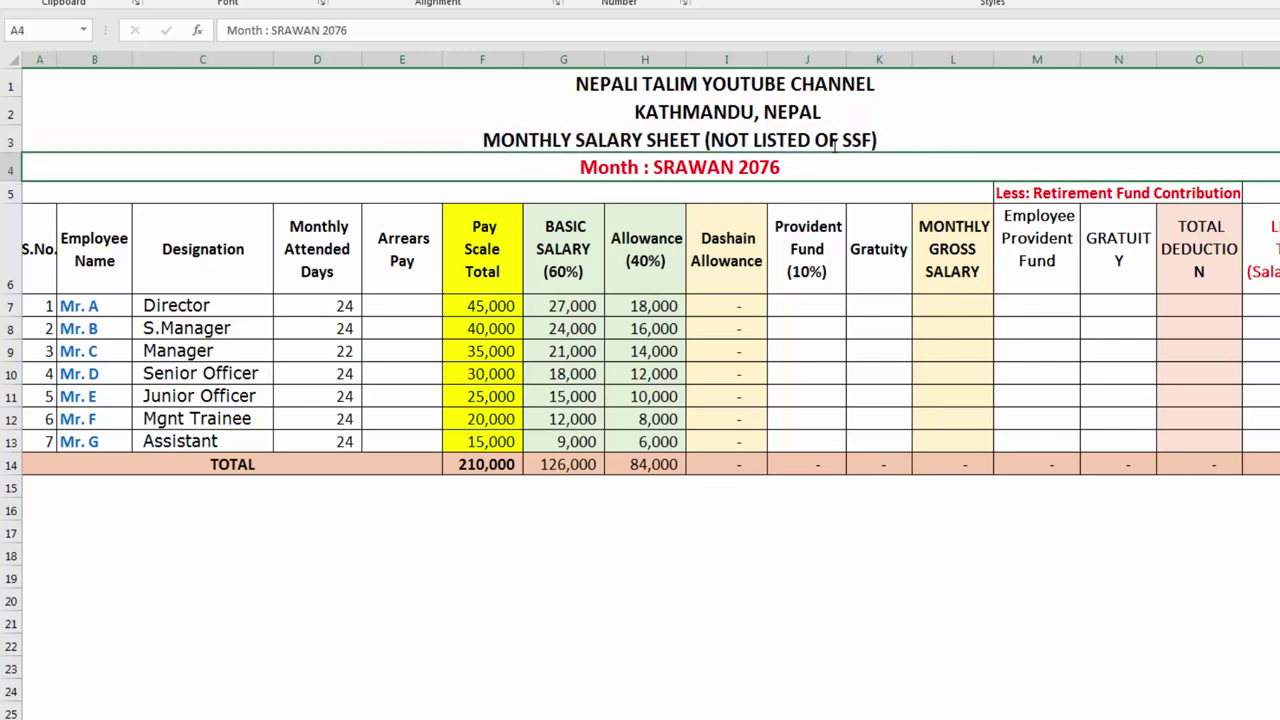
{"action": "left_click", "coordinate": [808, 300]}
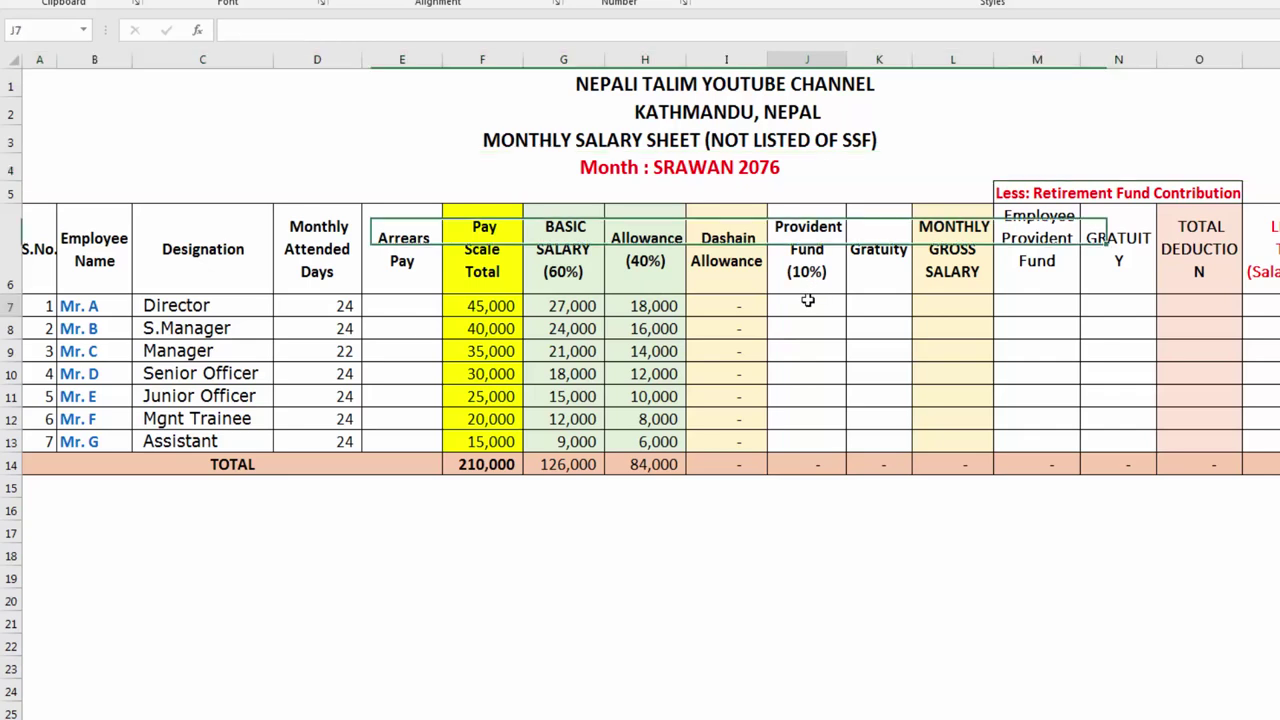
{"action": "left_click", "coordinate": [798, 246]}
Step: Colour the Basic Salary block G6:G14 red and enter =ROUND(G7*10%,0) in J7
{"action": "left_click_drag", "start_coordinate": [562, 245], "coordinate": [572, 442]}
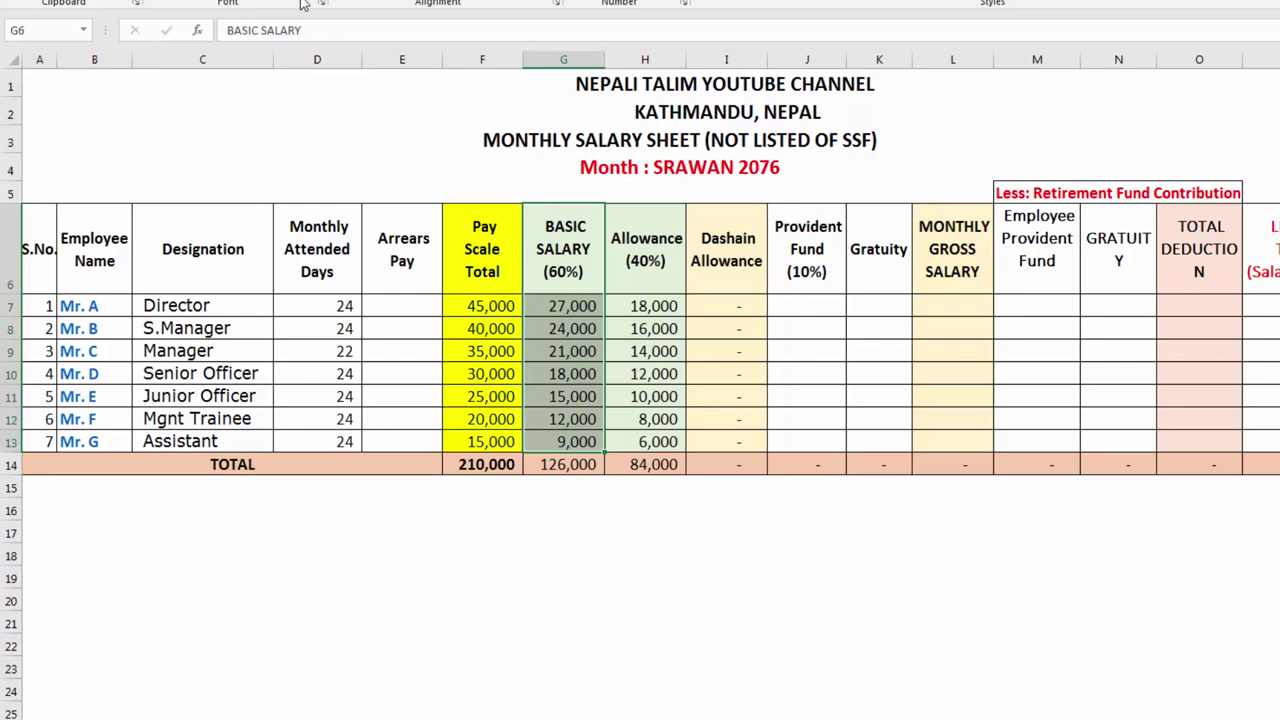
{"action": "left_click", "coordinate": [732, 307]}
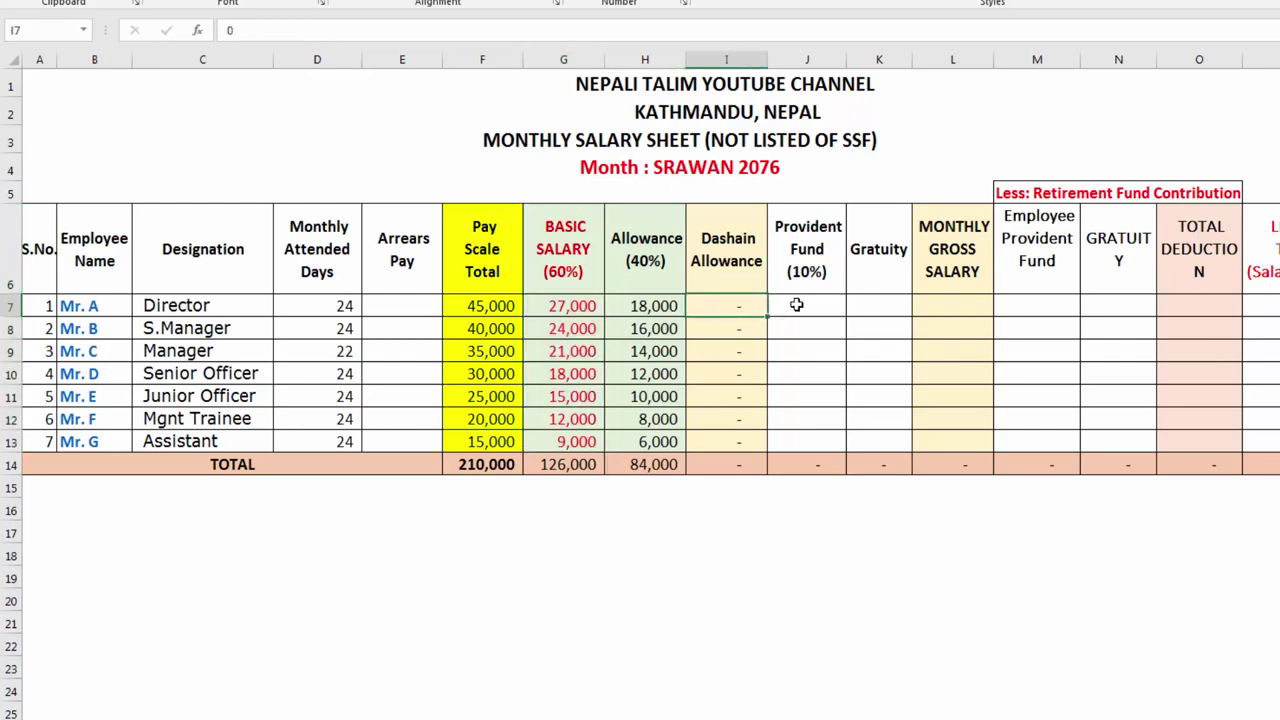
{"action": "left_click", "coordinate": [808, 300]}
{"action": "type", "text": "="}
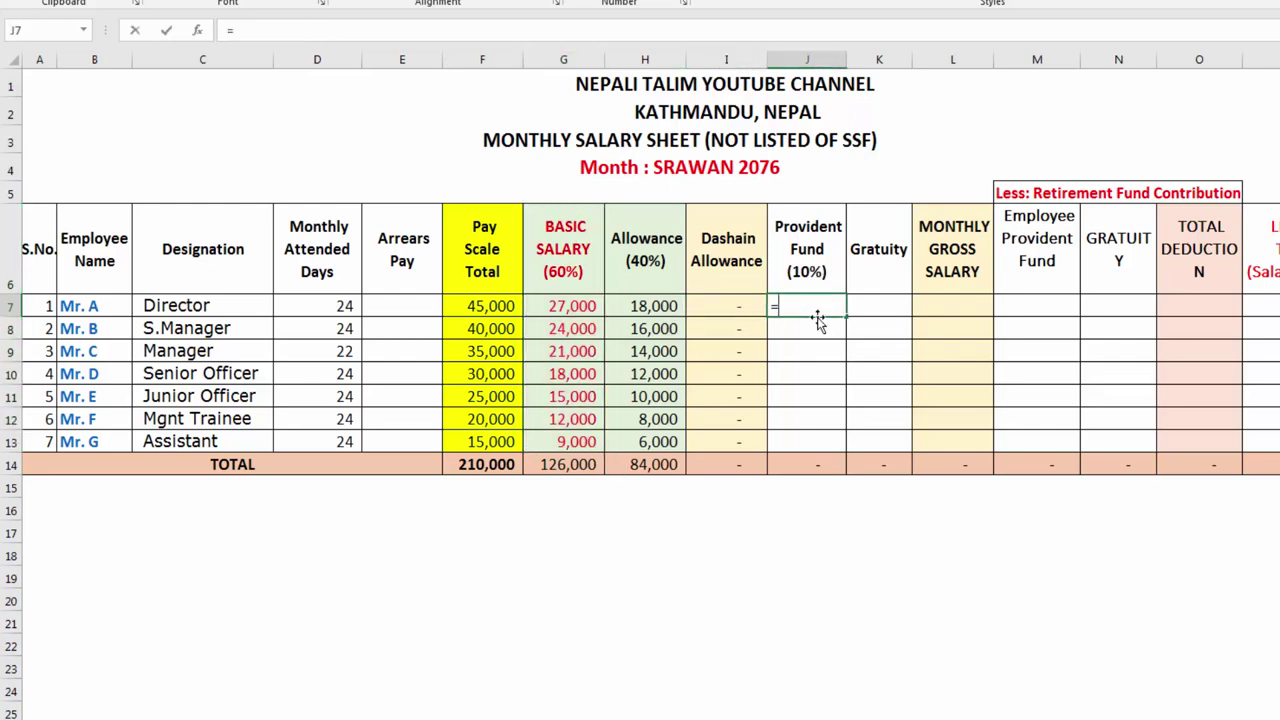
{"action": "type", "text": "ROUND("}
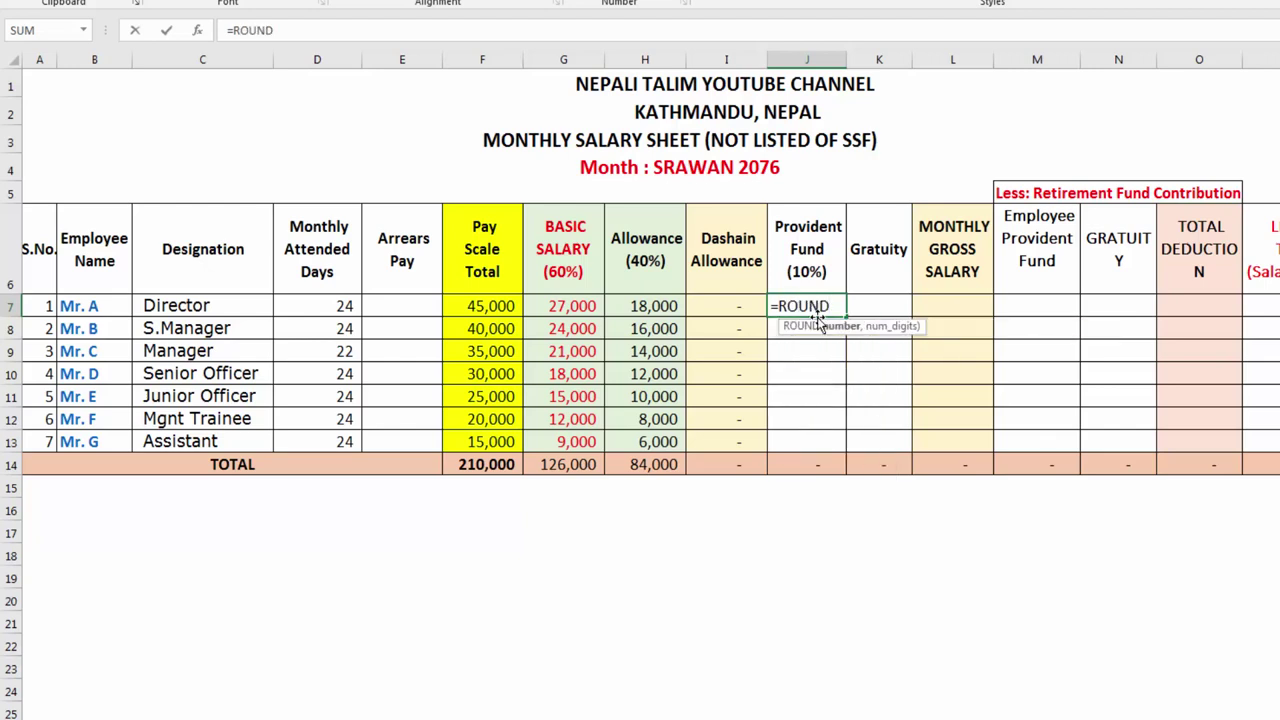
{"action": "left_click", "coordinate": [563, 302]}
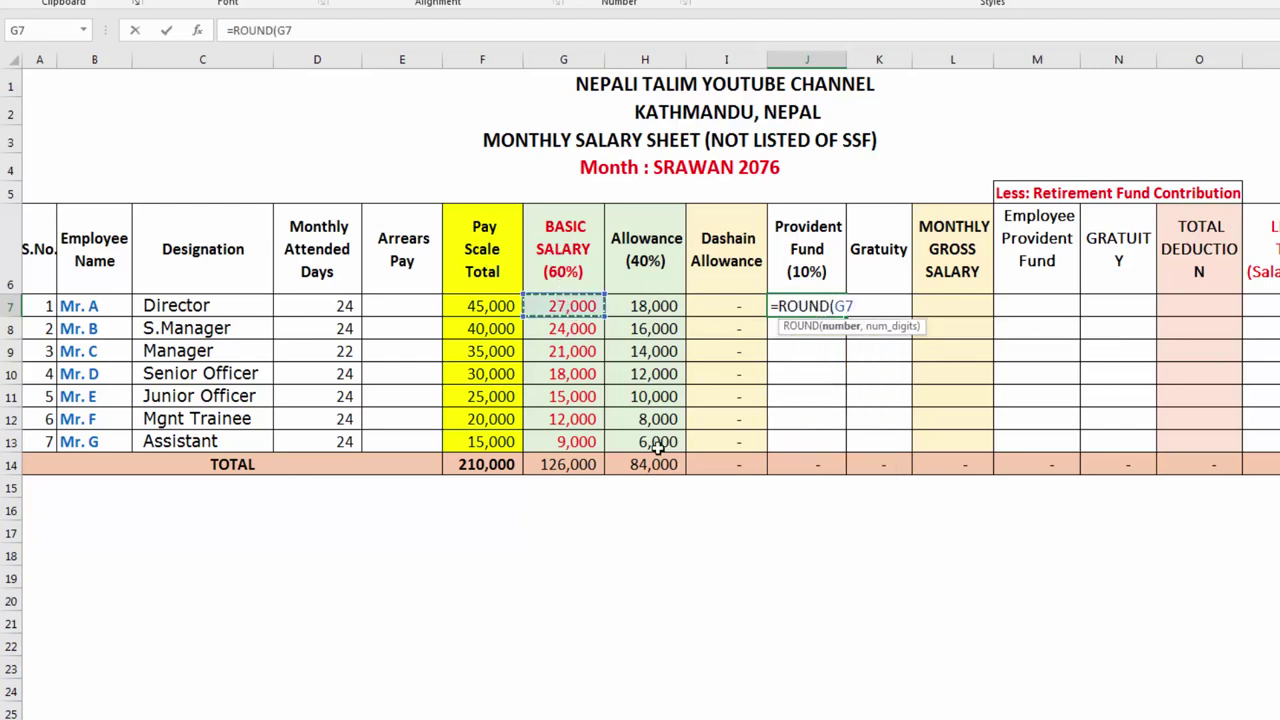
{"action": "type", "text": "*10"}
{"action": "type", "text": "%,0)"}
{"action": "key", "text": "Return"}
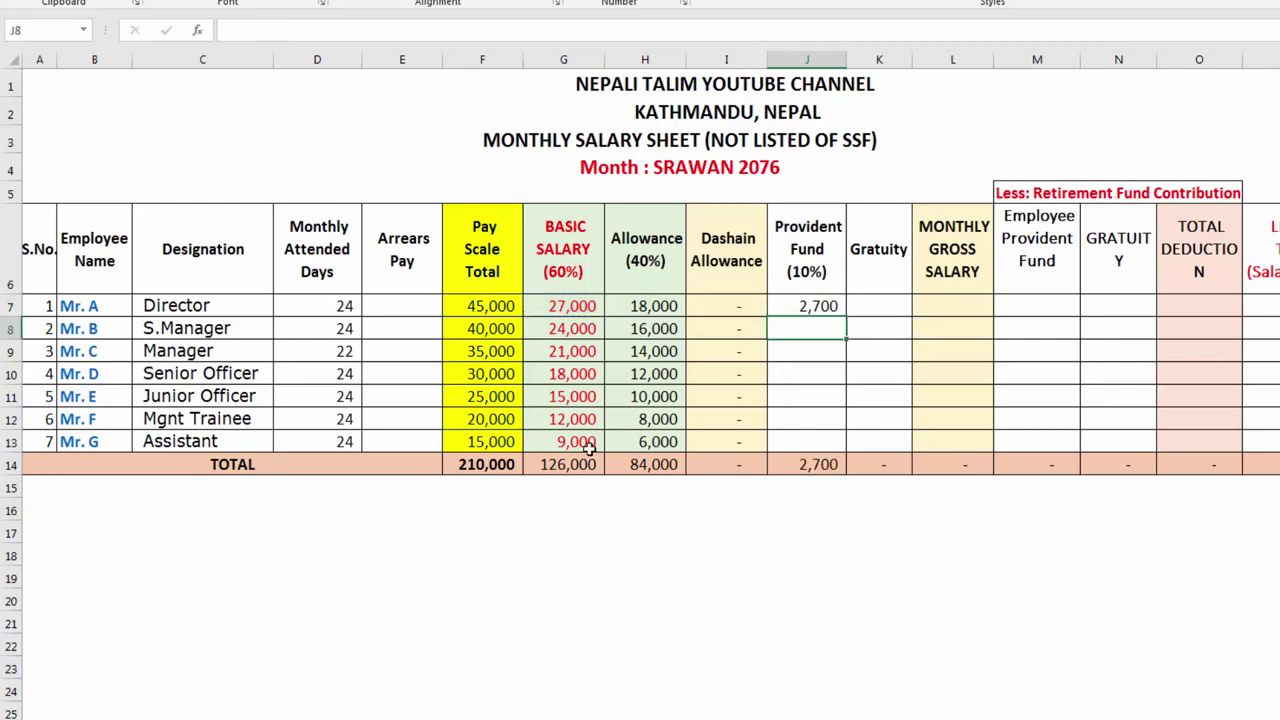
Step: Copy the provident fund formula down to J13 and confirm the 12,600 total
{"action": "left_click", "coordinate": [578, 310]}
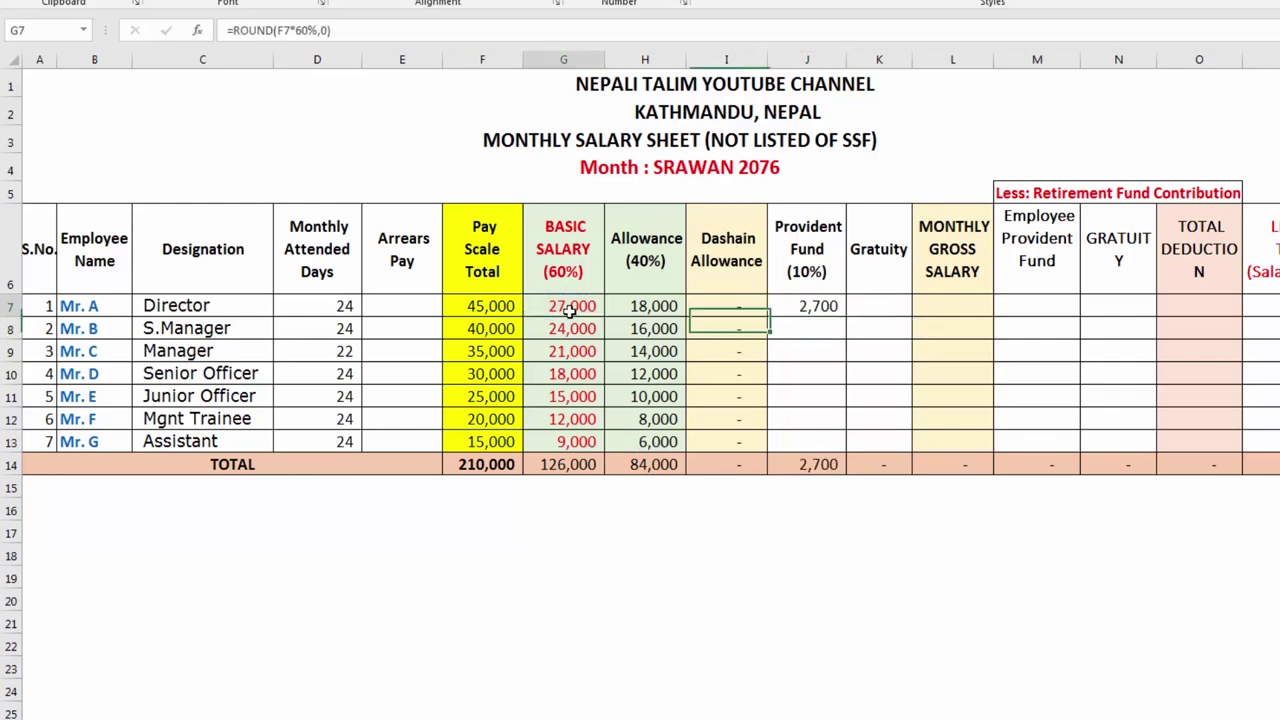
{"action": "left_click", "coordinate": [806, 306]}
{"action": "left_click_drag", "start_coordinate": [846, 316], "coordinate": [848, 453]}
{"action": "left_click", "coordinate": [822, 464]}
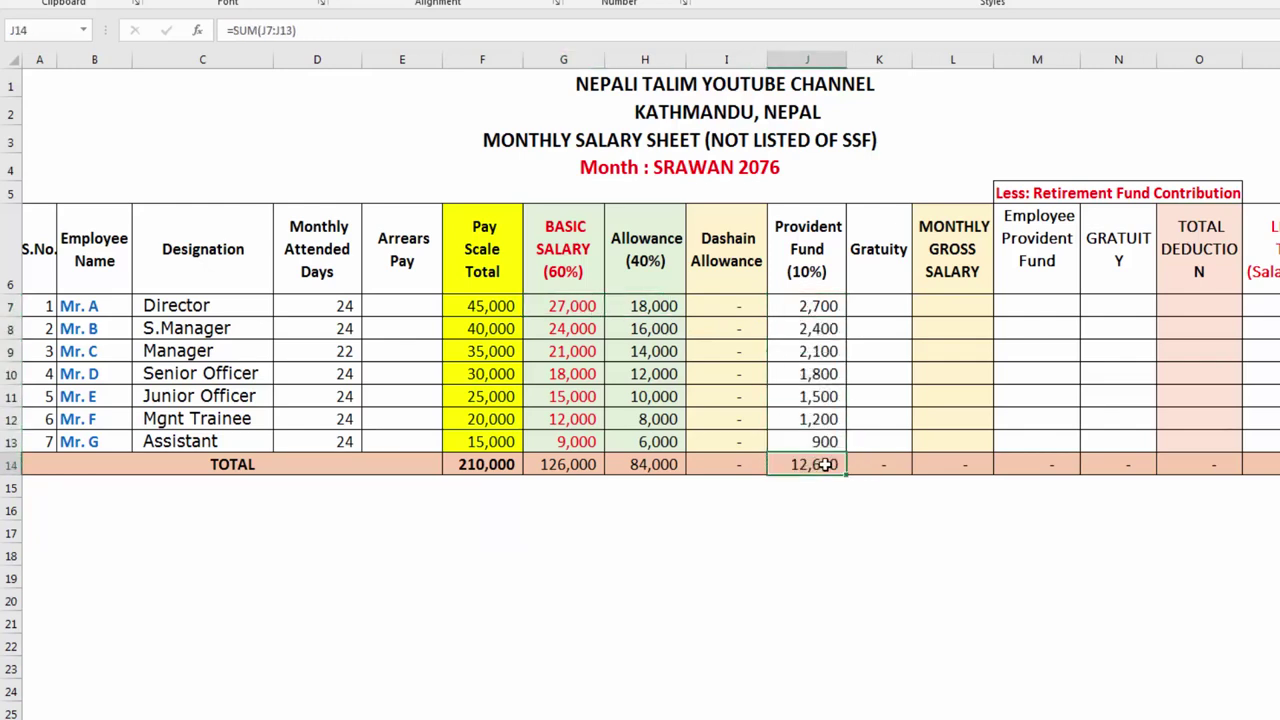
{"action": "double_click", "coordinate": [822, 464]}
{"action": "key", "text": "Escape"}
{"action": "left_click", "coordinate": [829, 306]}
{"action": "key", "text": "F2"}
{"action": "key", "text": "Escape"}
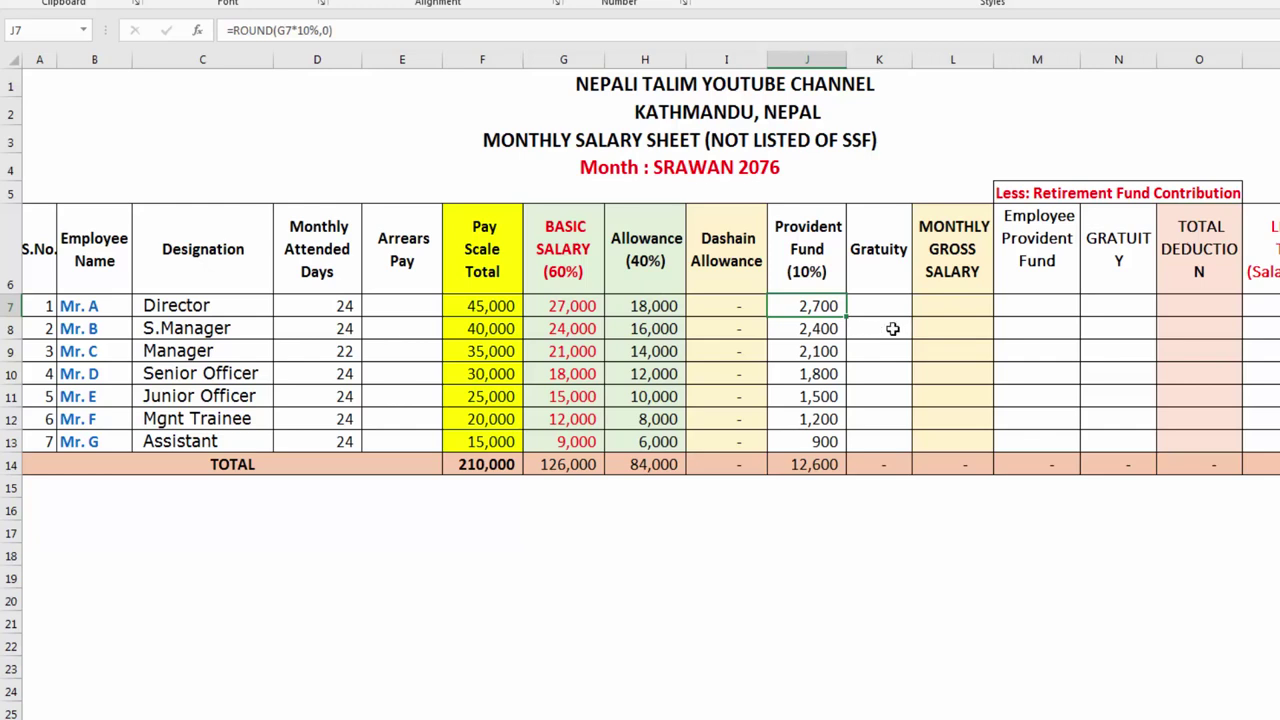
Step: Compare basic salary and provident fund formulas, refilling J7's formula down to J13
{"action": "left_click", "coordinate": [820, 332]}
{"action": "left_click", "coordinate": [573, 305]}
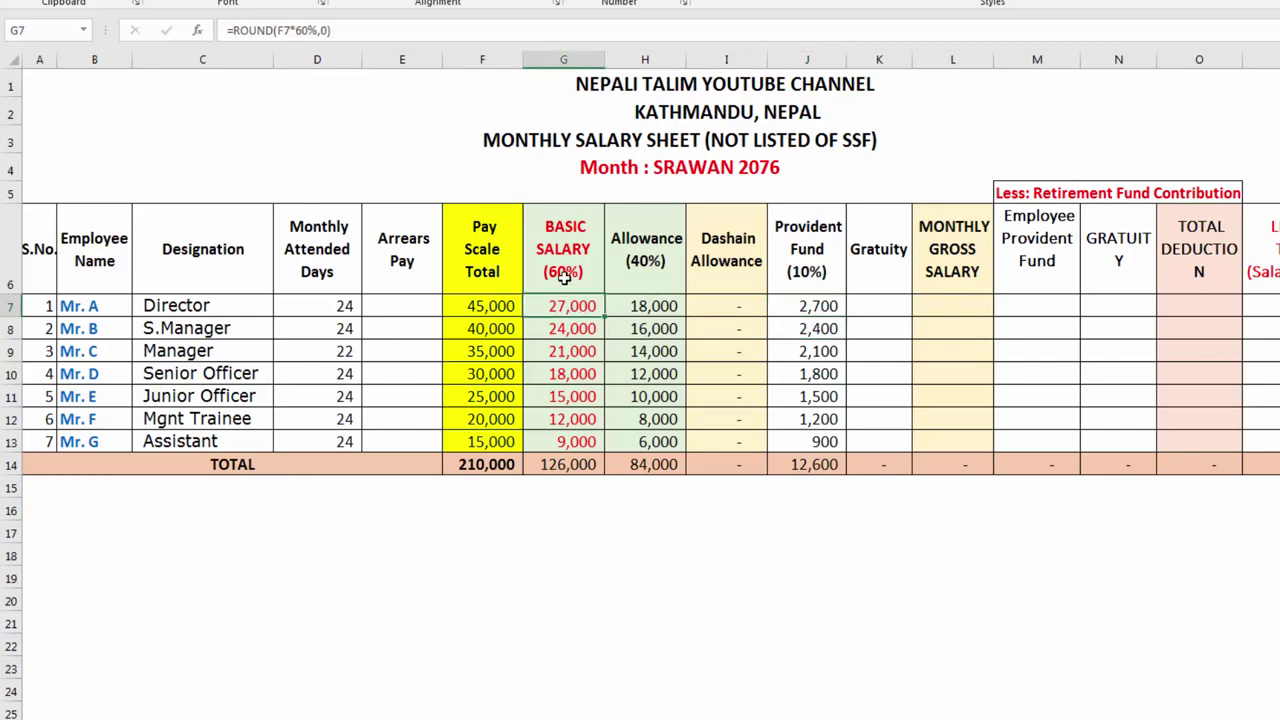
{"action": "left_click", "coordinate": [565, 272]}
{"action": "left_click", "coordinate": [791, 278]}
{"action": "left_click", "coordinate": [814, 309]}
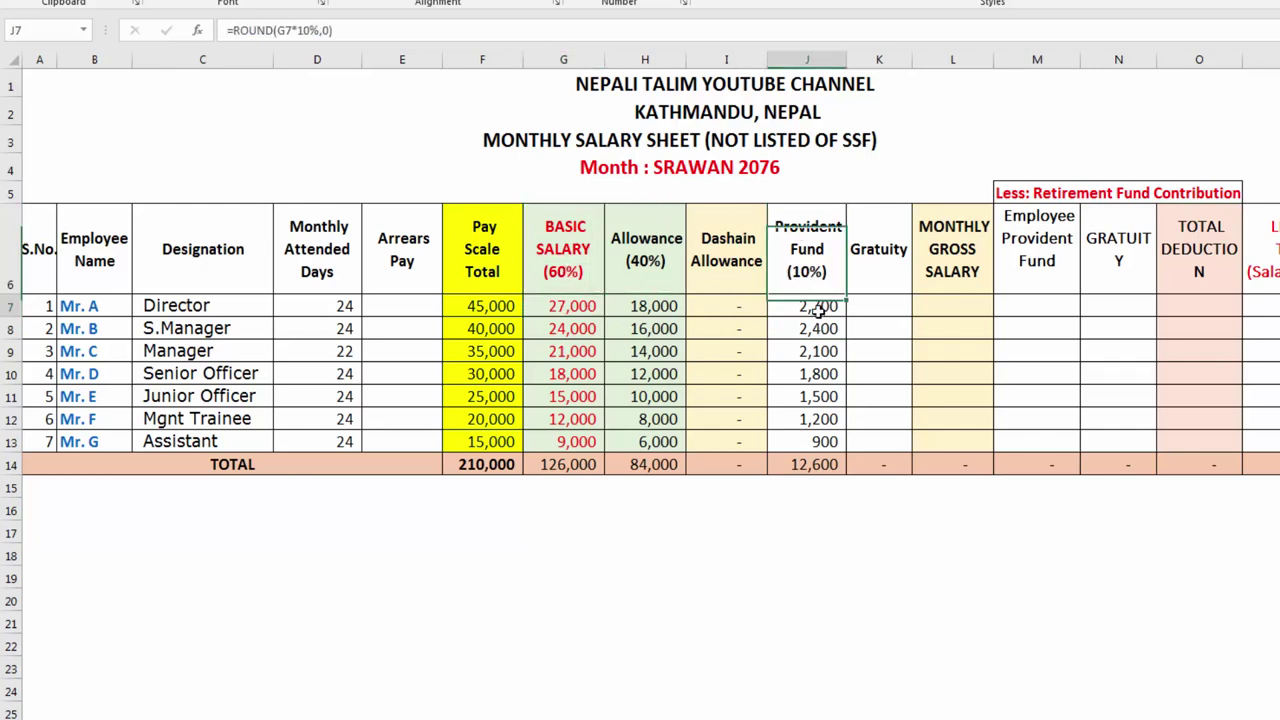
{"action": "left_click_drag", "start_coordinate": [845, 317], "coordinate": [843, 450]}
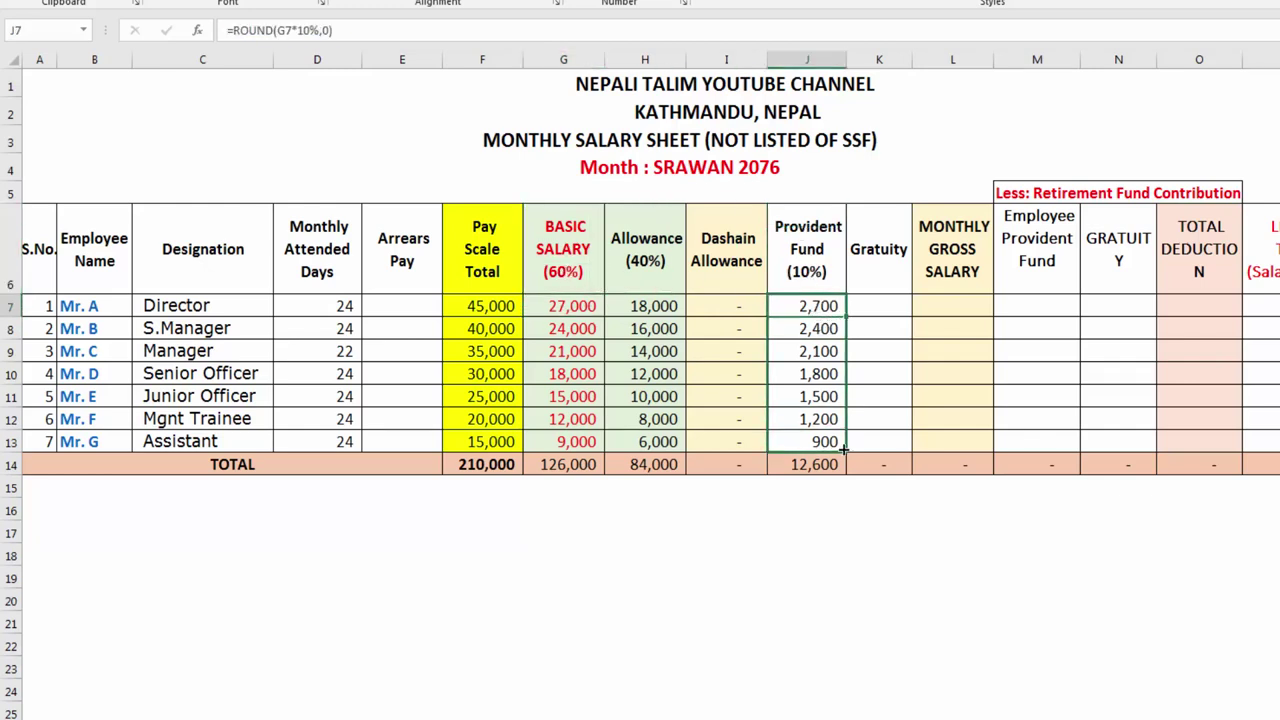
{"action": "left_click", "coordinate": [575, 442]}
{"action": "left_click", "coordinate": [815, 443]}
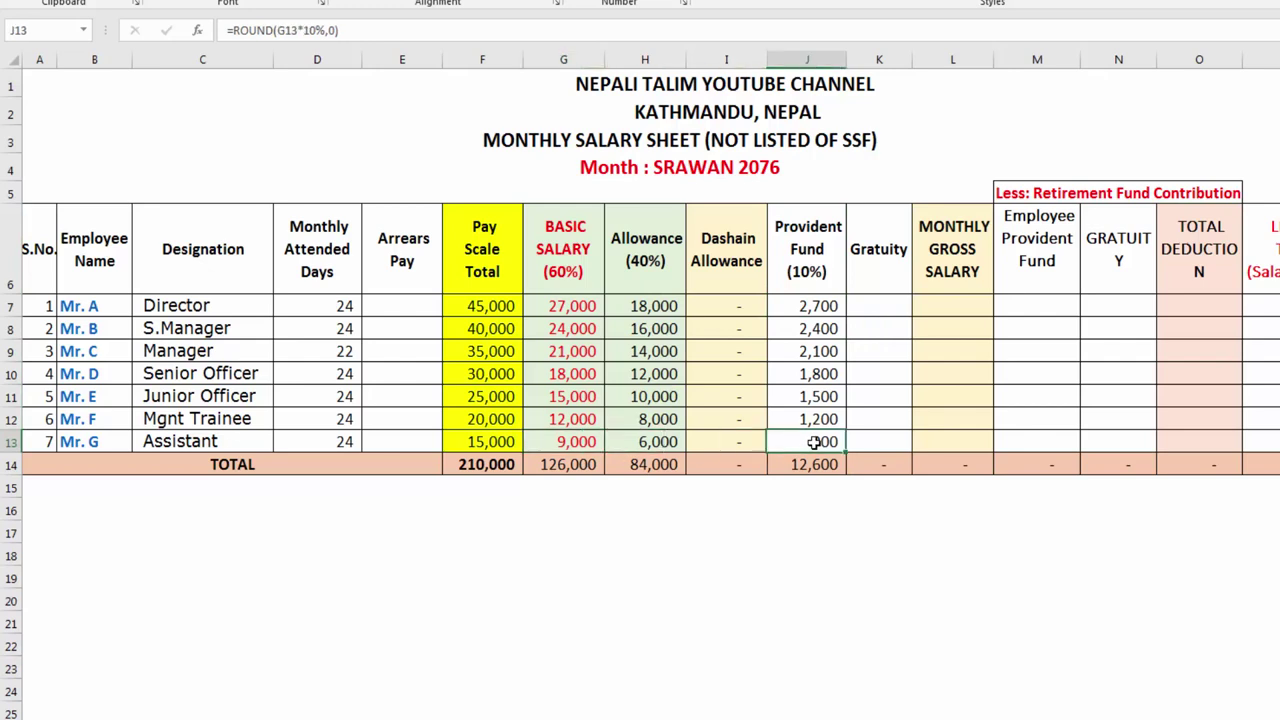
{"action": "left_click", "coordinate": [572, 421]}
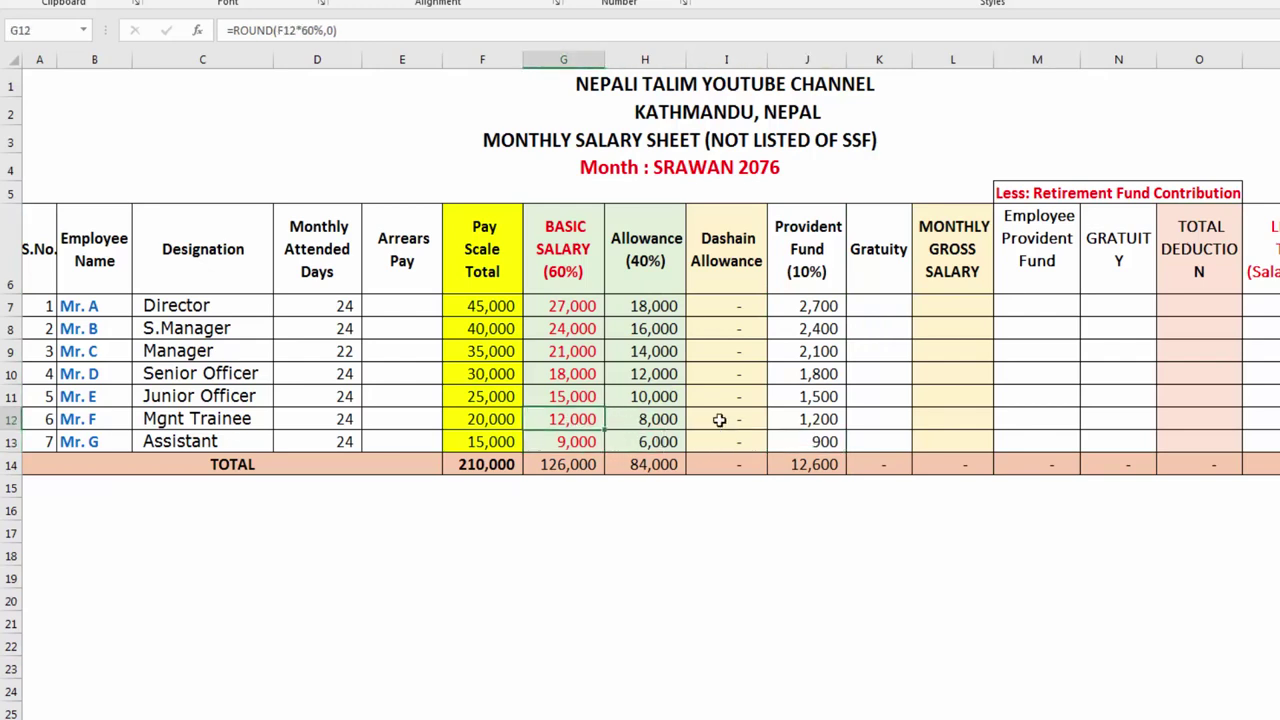
{"action": "left_click", "coordinate": [815, 419]}
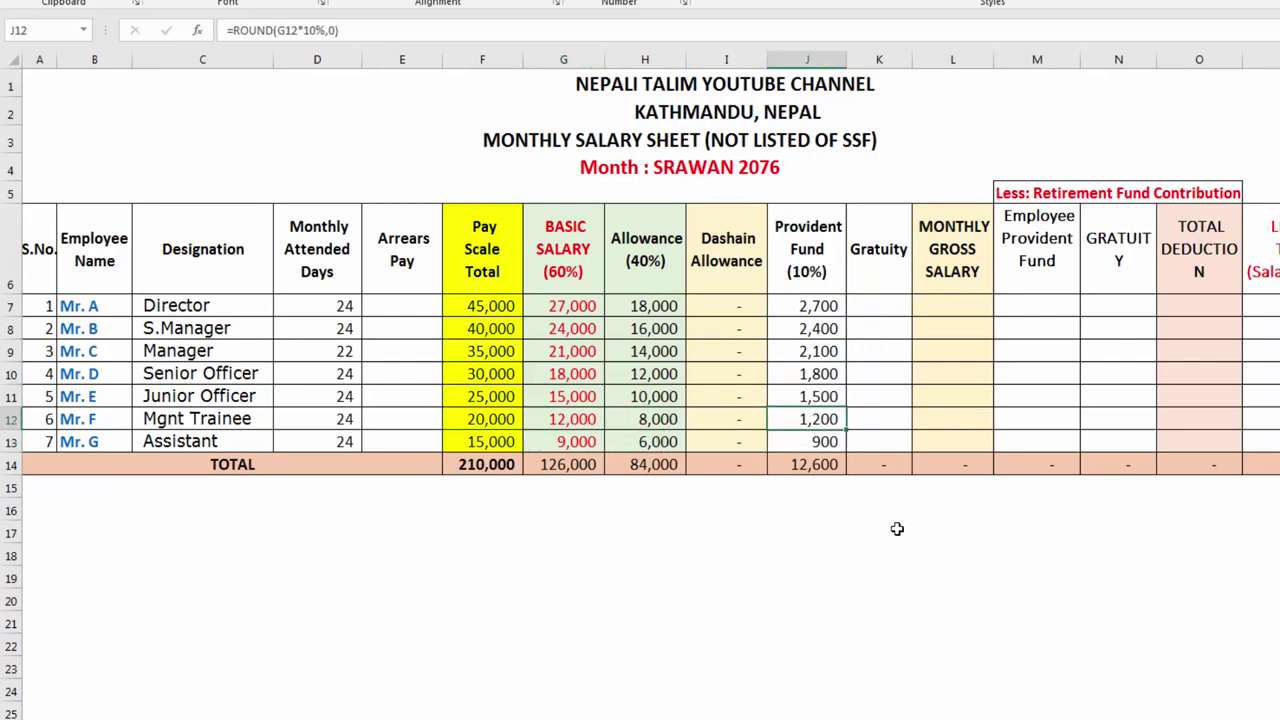
{"action": "left_click", "coordinate": [800, 245]}
{"action": "left_click_drag", "start_coordinate": [800, 345], "coordinate": [826, 437]}
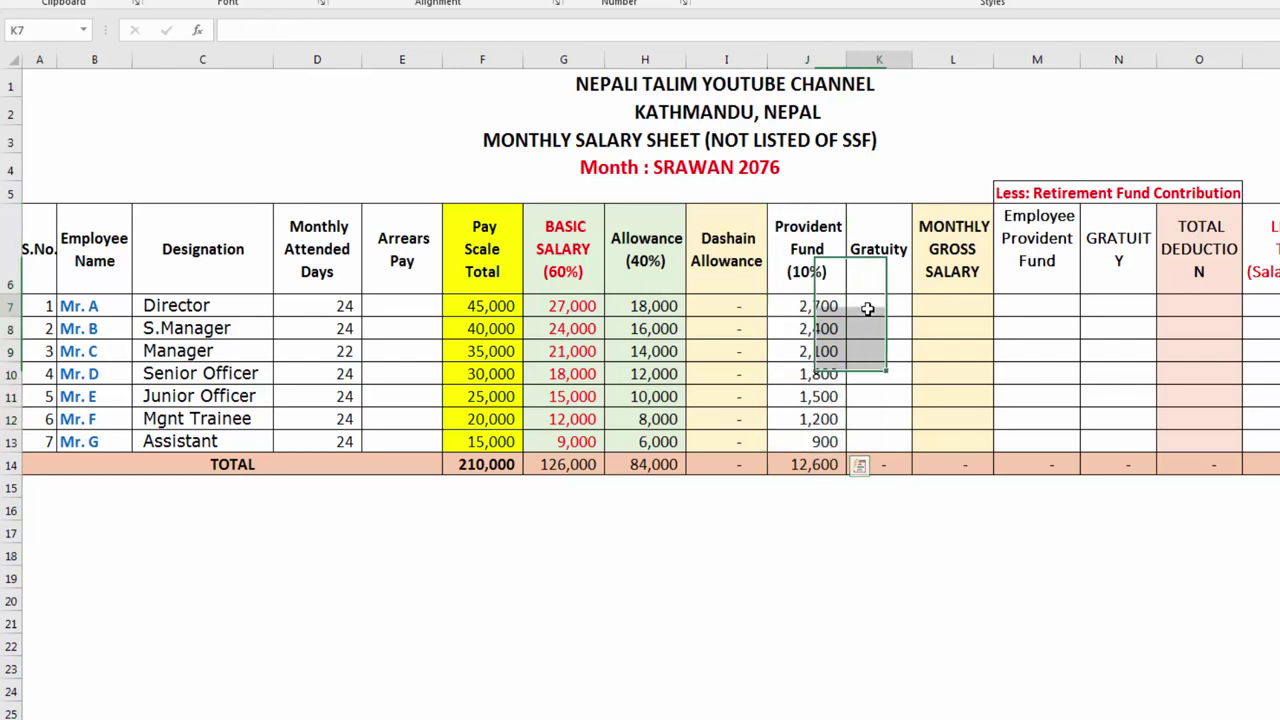
Step: Add '(8.33%)' on a second line of the Gratuity header in K6
{"action": "left_click", "coordinate": [880, 250]}
{"action": "double_click", "coordinate": [893, 252]}
{"action": "key", "text": "alt+Return"}
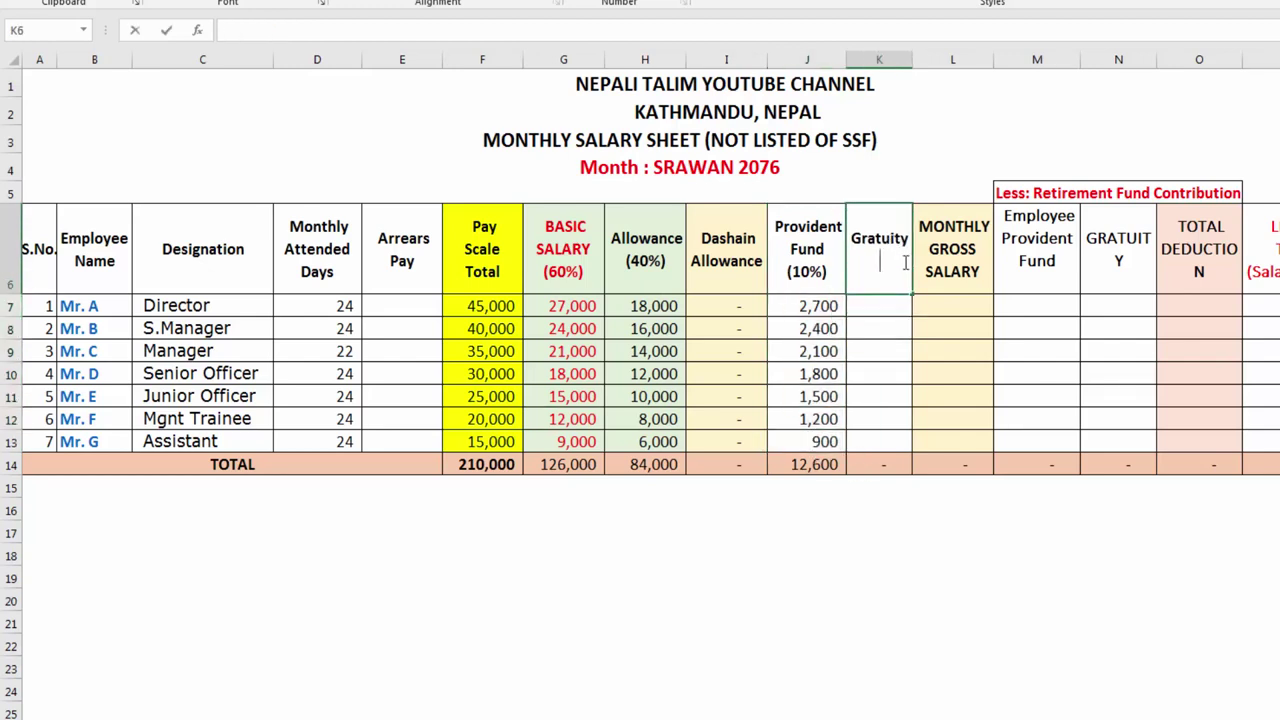
{"action": "type", "text": "(8.33"}
{"action": "type", "text": "%)"}
{"action": "key", "text": "Return"}
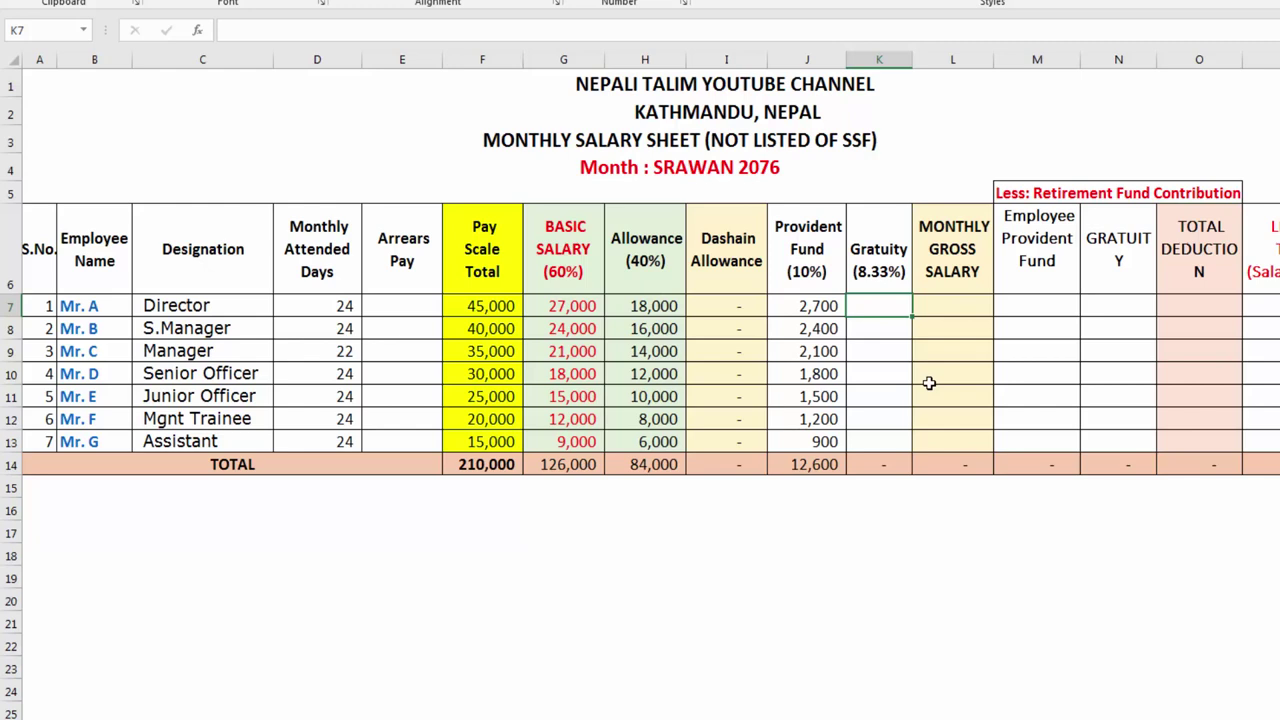
Step: Enter =ROUND(G7*8.33%,0) in K7 and fill it down to K13
{"action": "type", "text": "="}
{"action": "type", "text": "ROUND("}
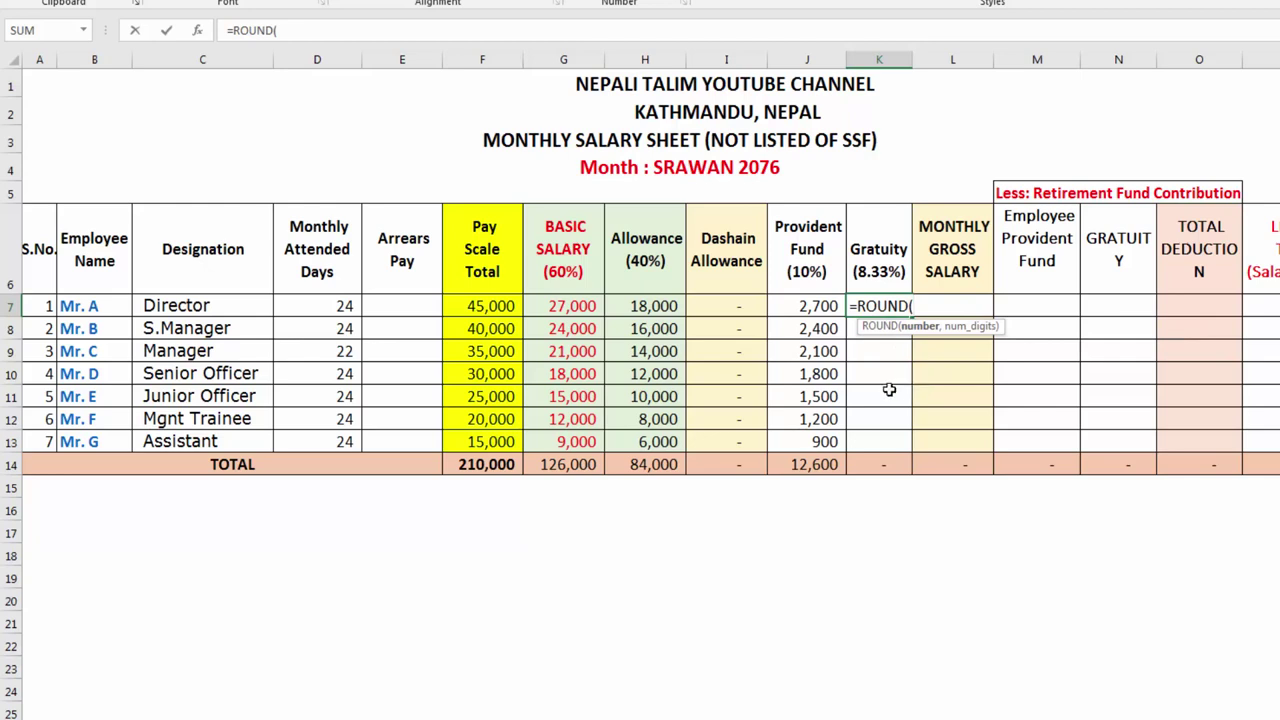
{"action": "left_click", "coordinate": [577, 307]}
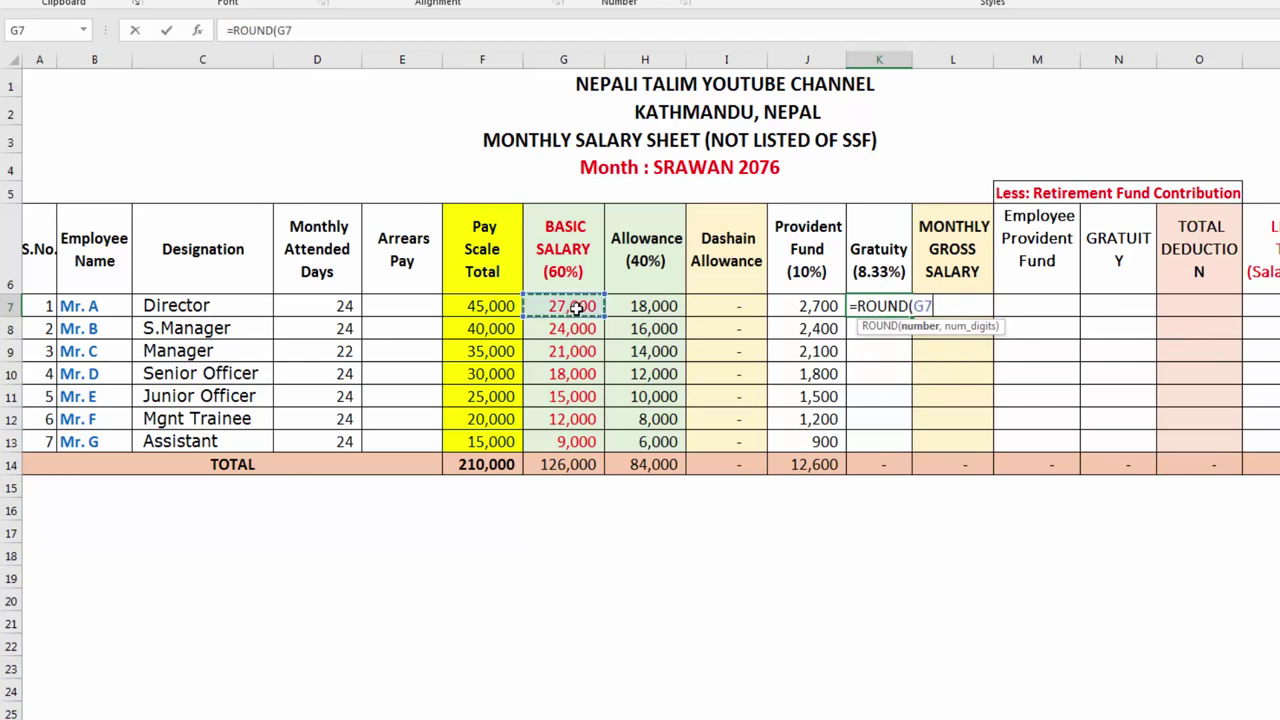
{"action": "type", "text": "*8."}
{"action": "type", "text": "33%"}
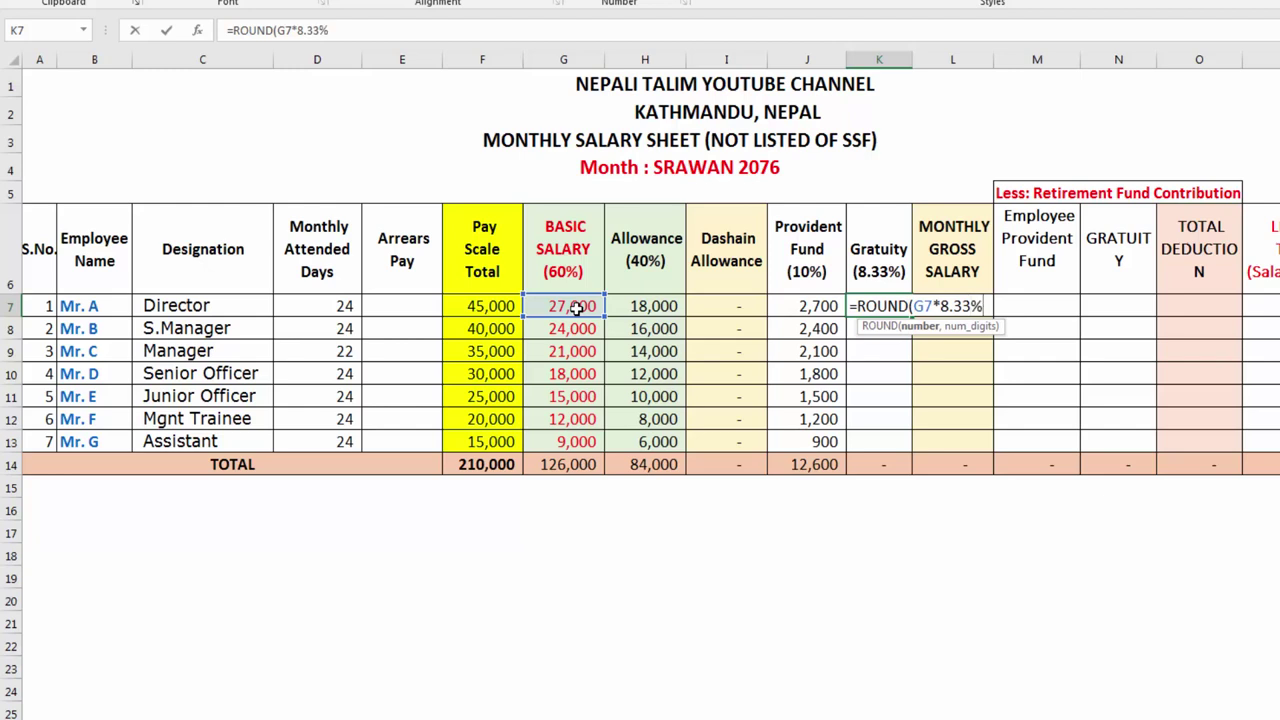
{"action": "type", "text": ",0)"}
{"action": "key", "text": "Return"}
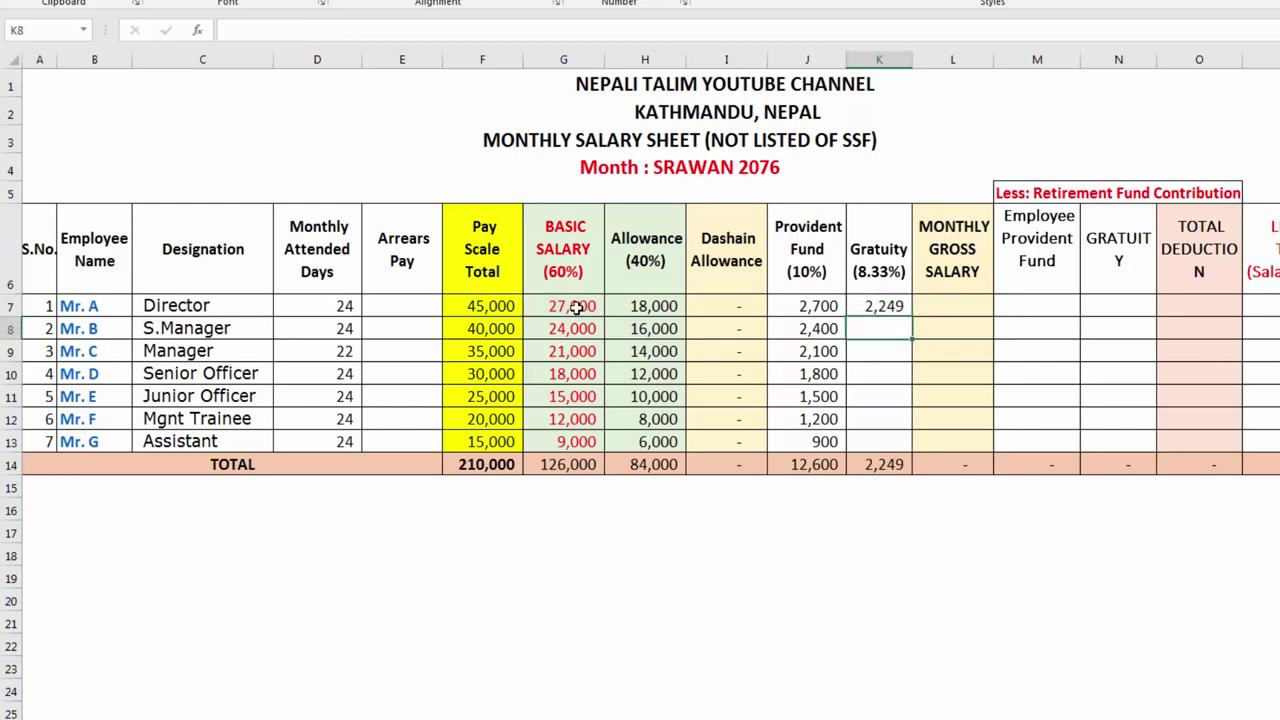
{"action": "left_click", "coordinate": [888, 308]}
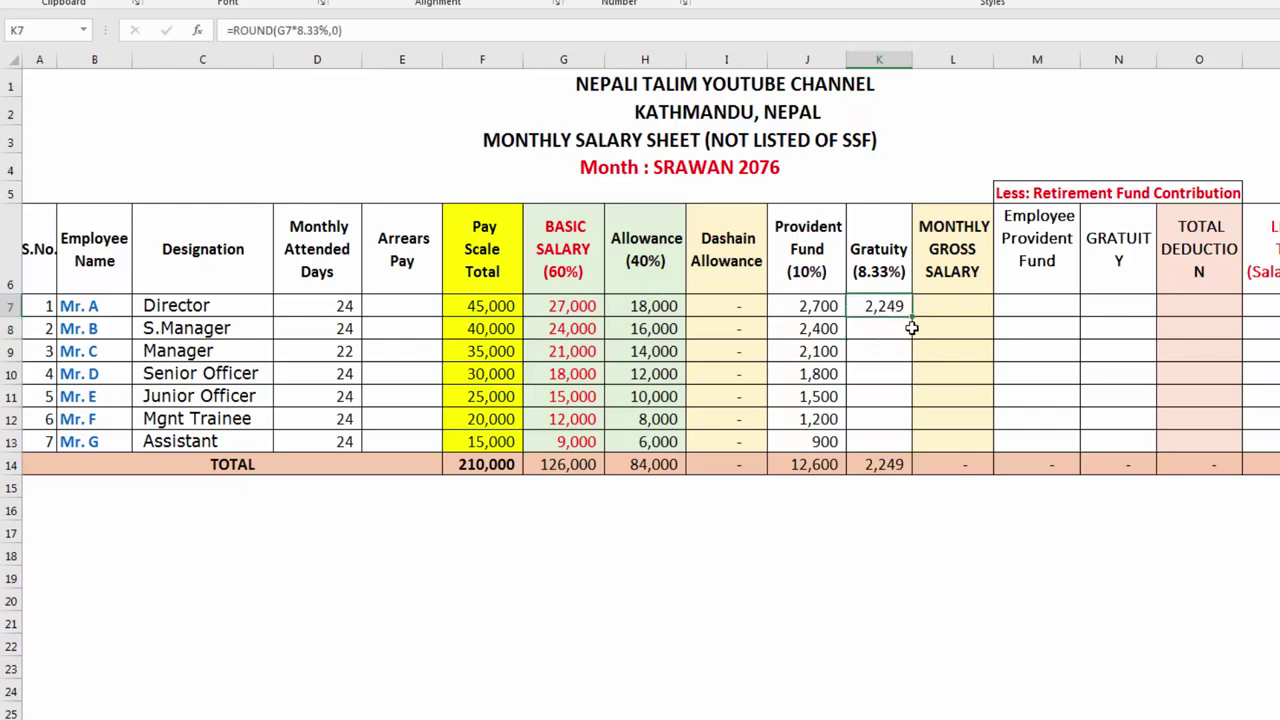
{"action": "left_click_drag", "start_coordinate": [910, 317], "coordinate": [907, 452]}
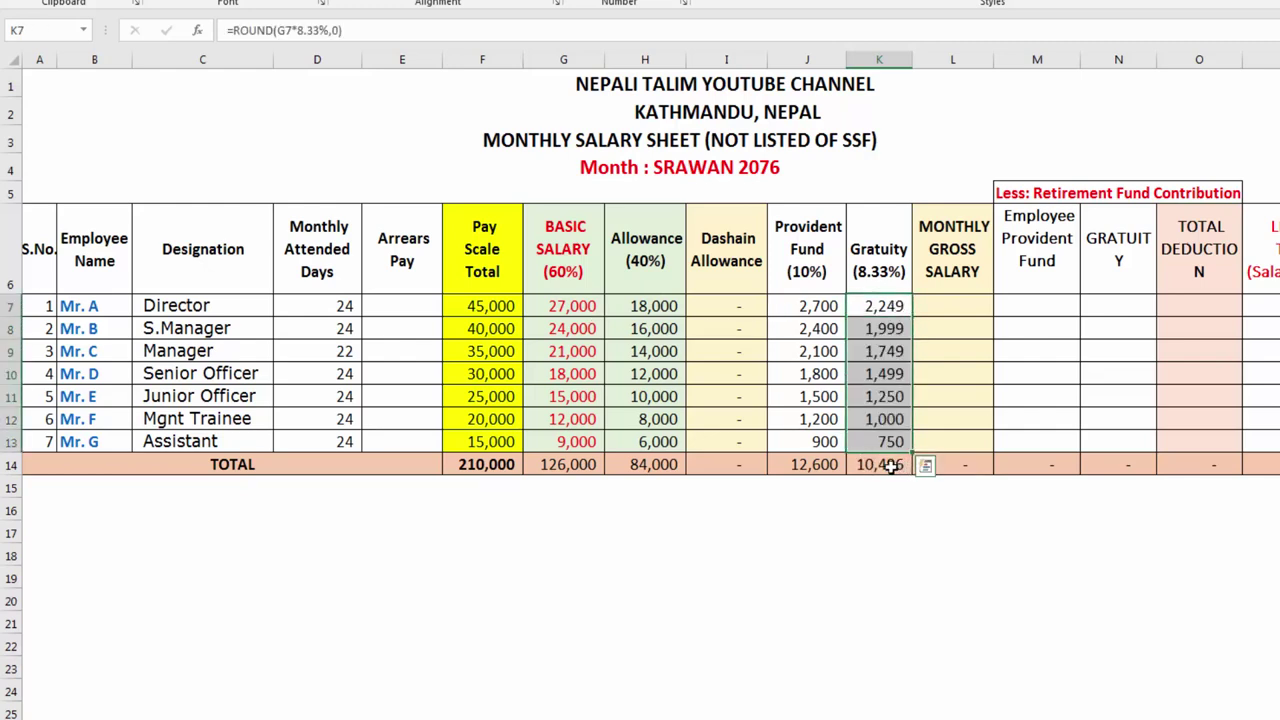
Step: Check the 10,496 gratuity total and K13 formula, then review the salary column headings
{"action": "left_click", "coordinate": [888, 463]}
{"action": "left_click", "coordinate": [568, 445]}
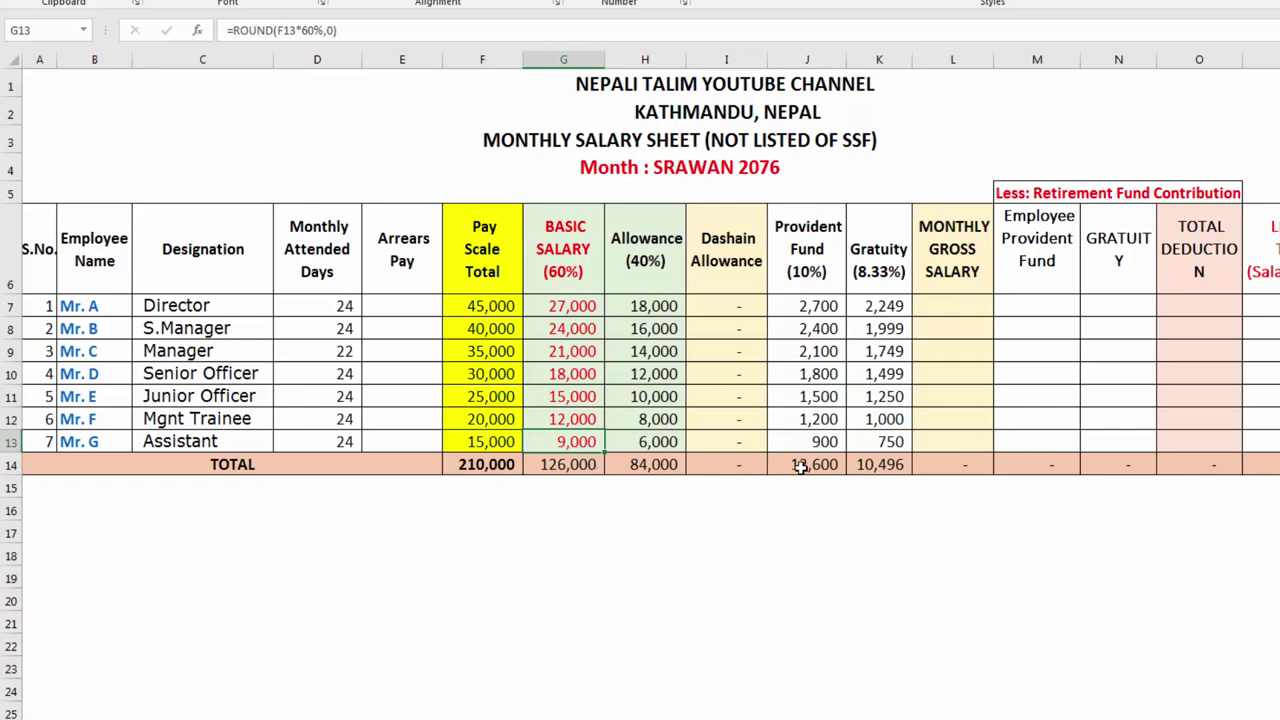
{"action": "left_click", "coordinate": [870, 450]}
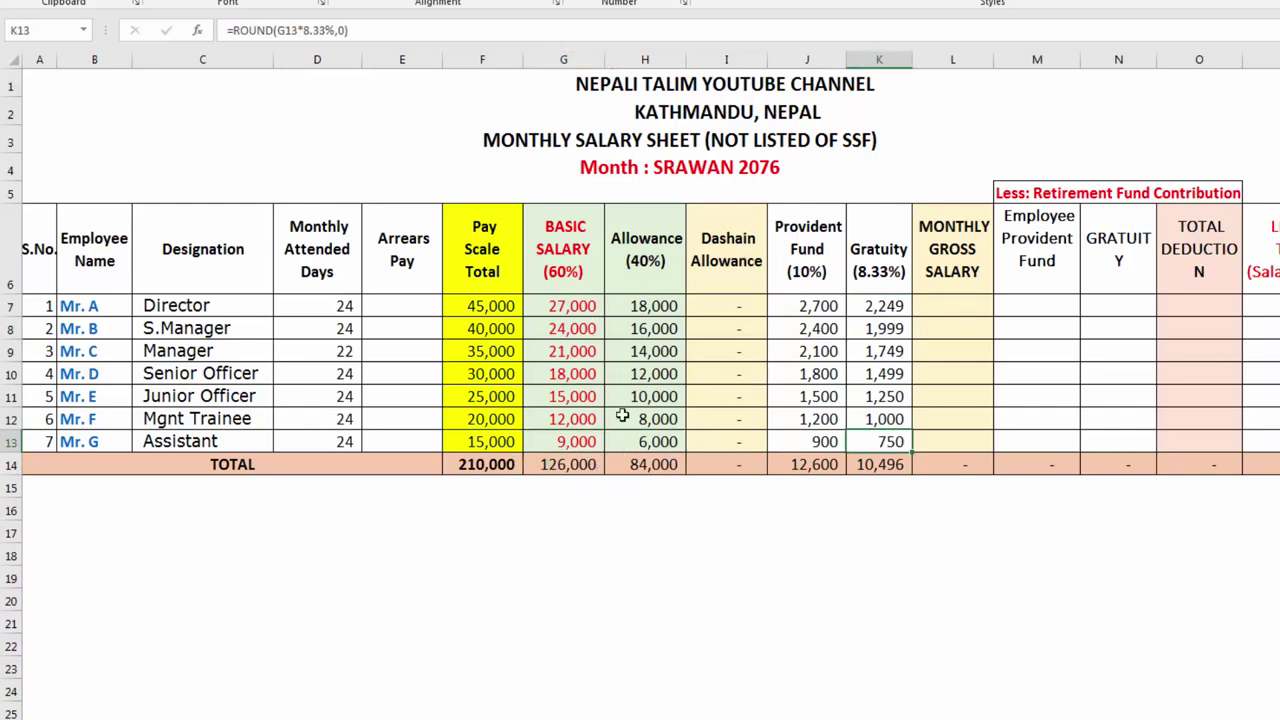
{"action": "left_click", "coordinate": [566, 238]}
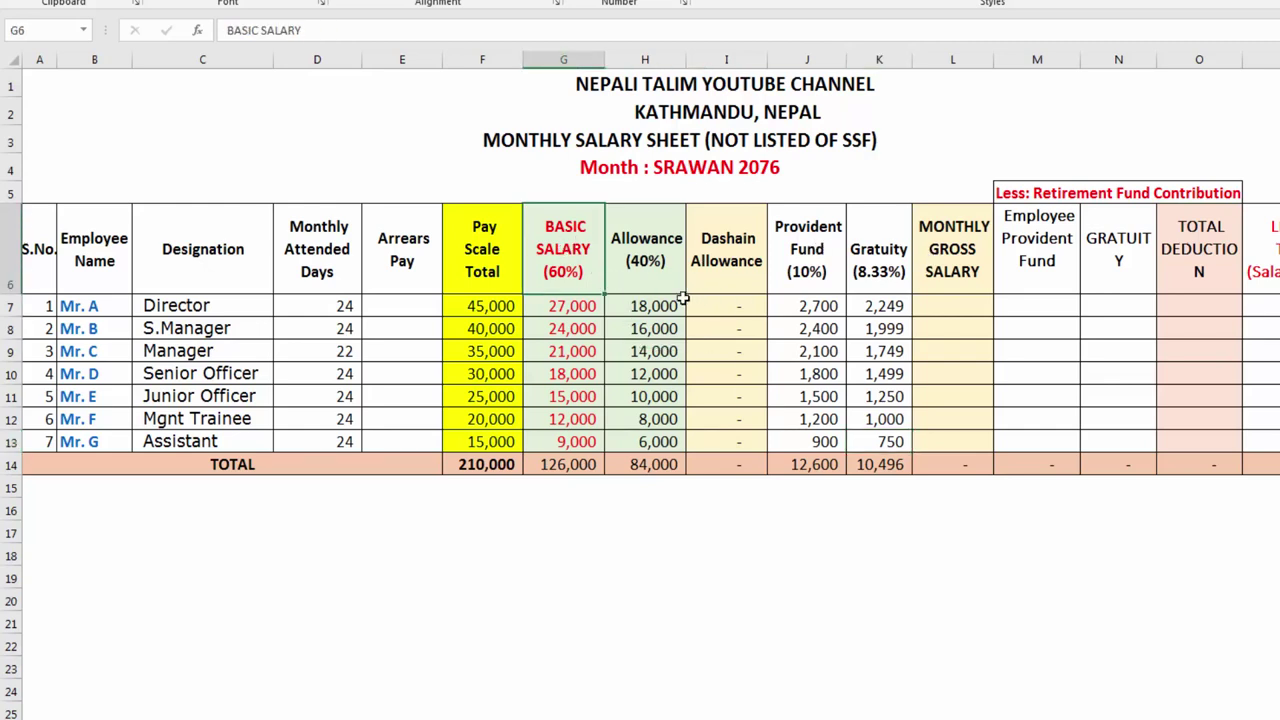
{"action": "left_click", "coordinate": [640, 255]}
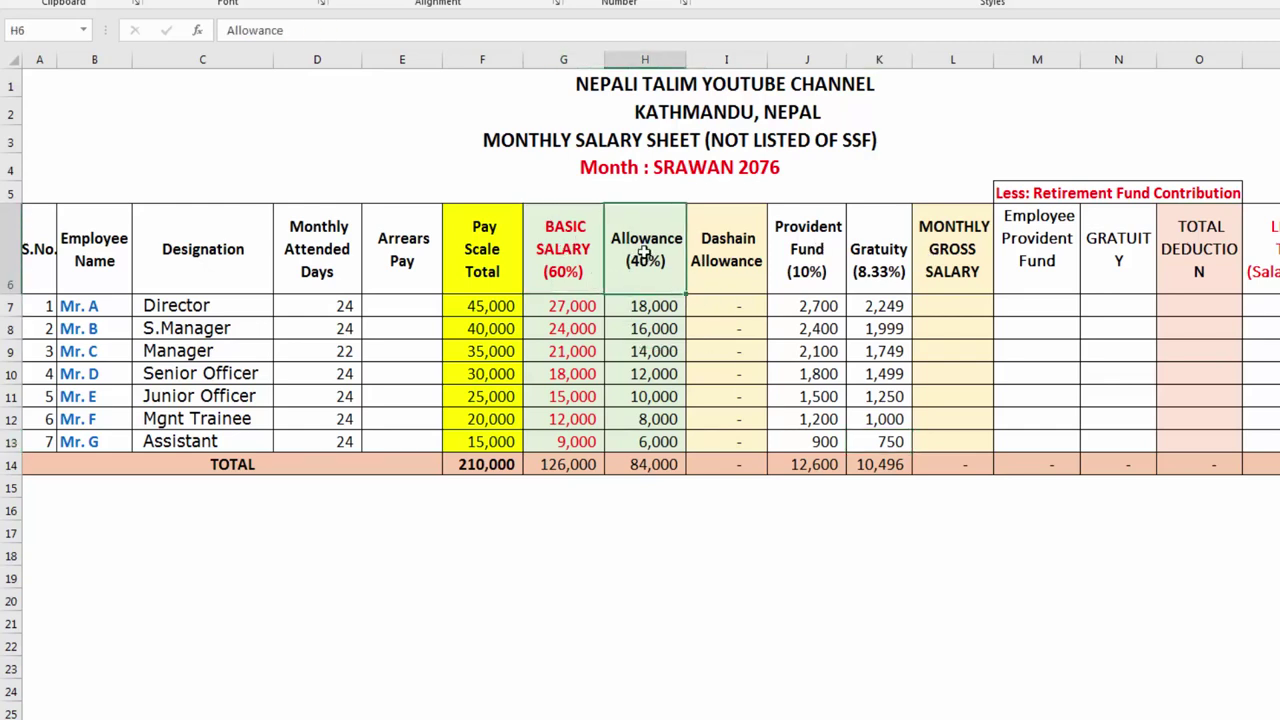
{"action": "left_click", "coordinate": [748, 256]}
{"action": "left_click", "coordinate": [812, 250]}
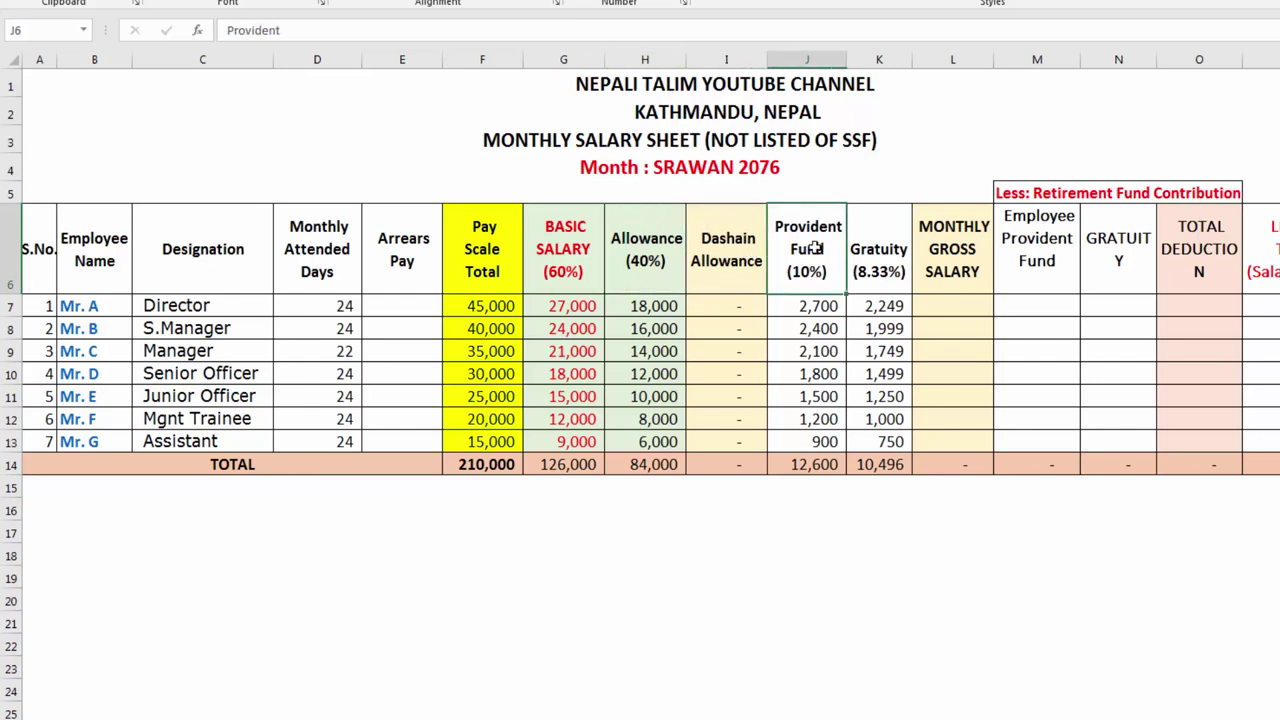
{"action": "left_click", "coordinate": [872, 256]}
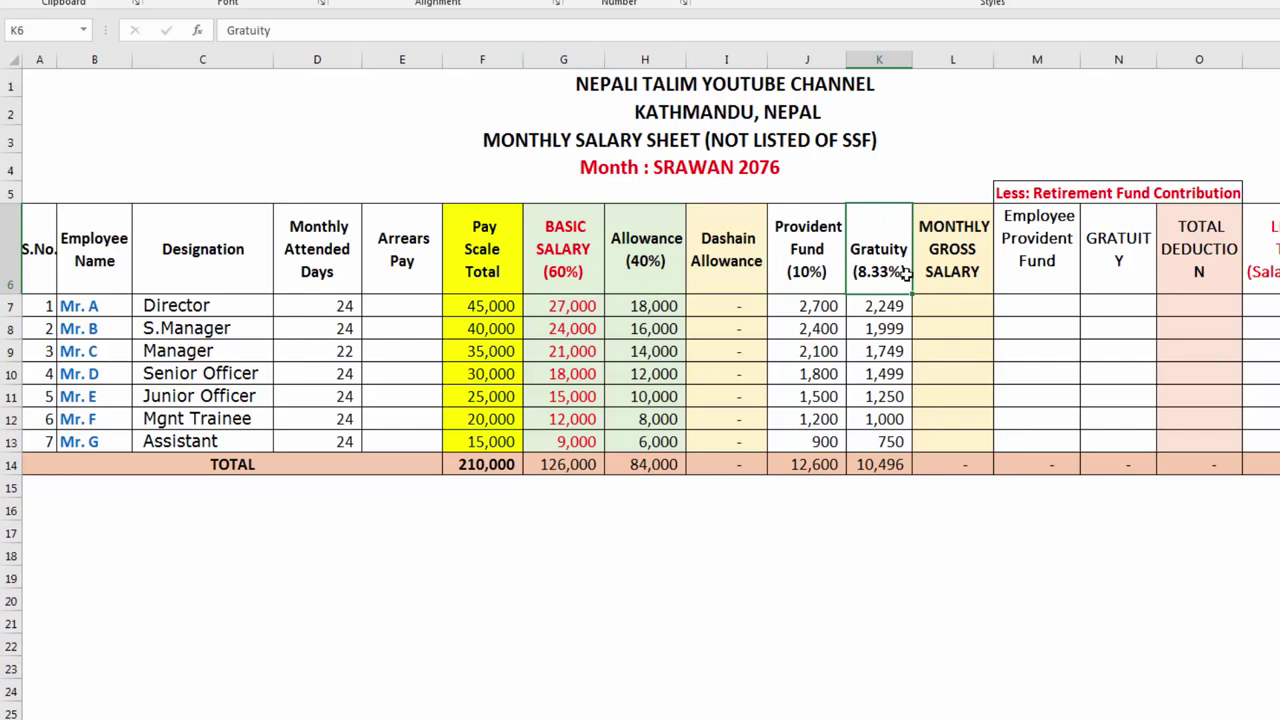
Step: Enter =G7+H7+I7+J7+K7 in L7 to sum Mr. A's gross monthly salary
{"action": "left_click", "coordinate": [941, 305]}
{"action": "type", "text": "="}
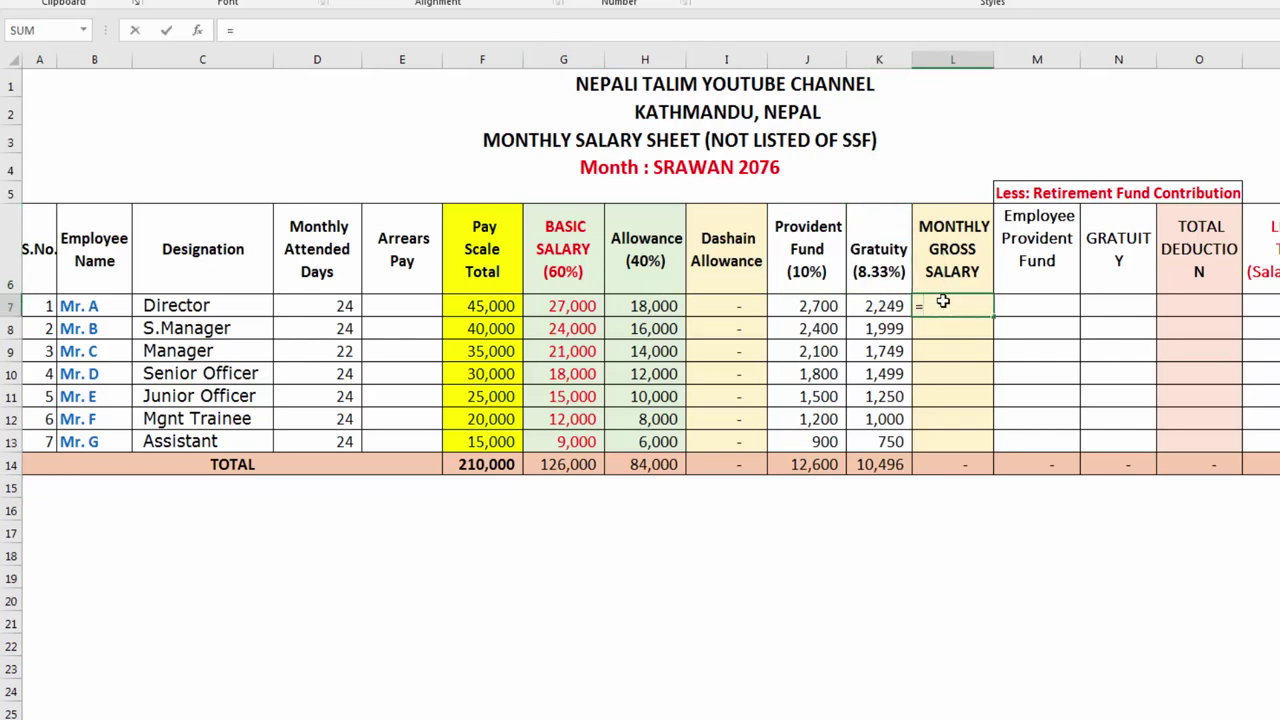
{"action": "left_click", "coordinate": [582, 304]}
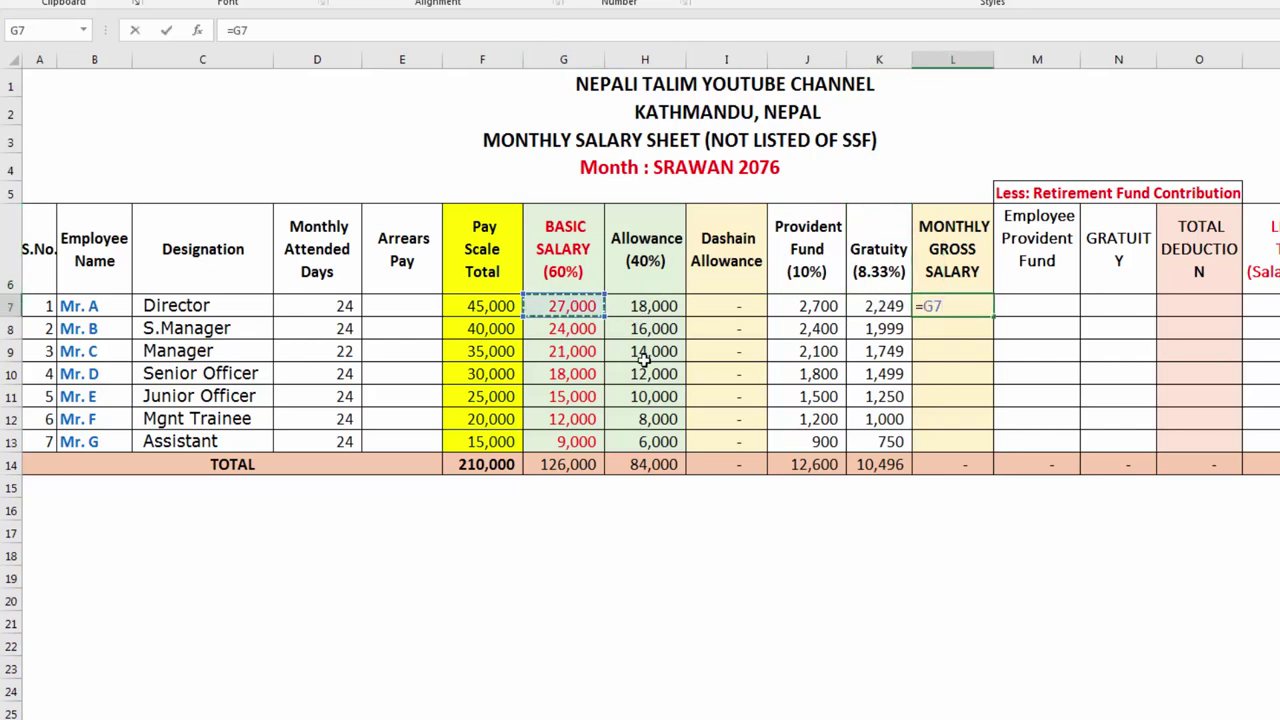
{"action": "type", "text": "+"}
{"action": "left_click", "coordinate": [658, 304]}
{"action": "type", "text": "+"}
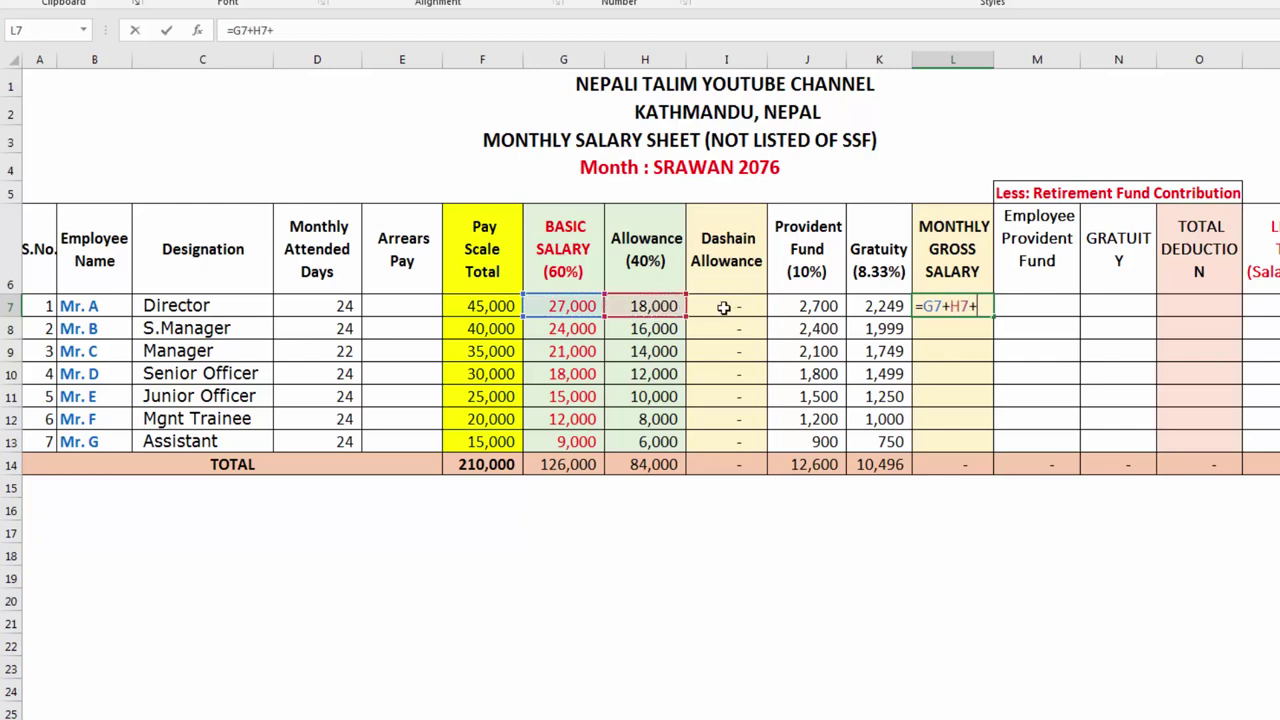
{"action": "left_click", "coordinate": [731, 305]}
{"action": "type", "text": "+"}
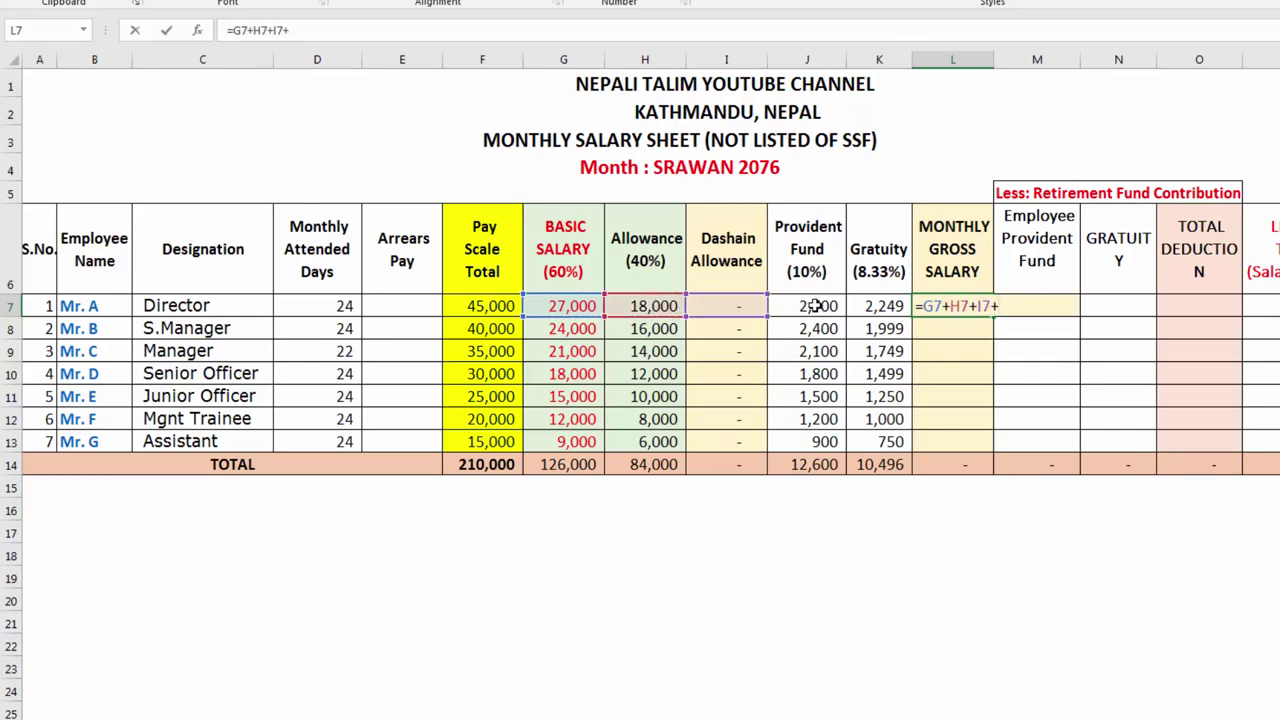
{"action": "left_click", "coordinate": [816, 305]}
{"action": "type", "text": "+"}
{"action": "left_click", "coordinate": [872, 305]}
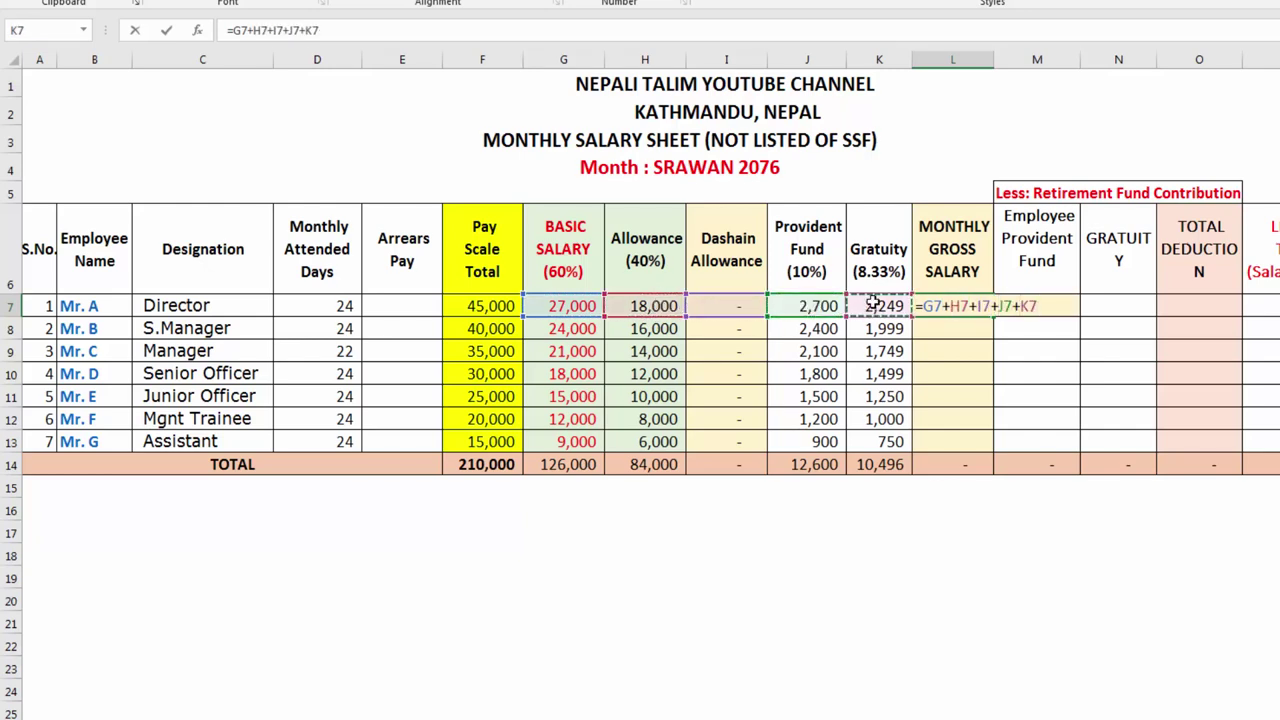
{"action": "key", "text": "Return"}
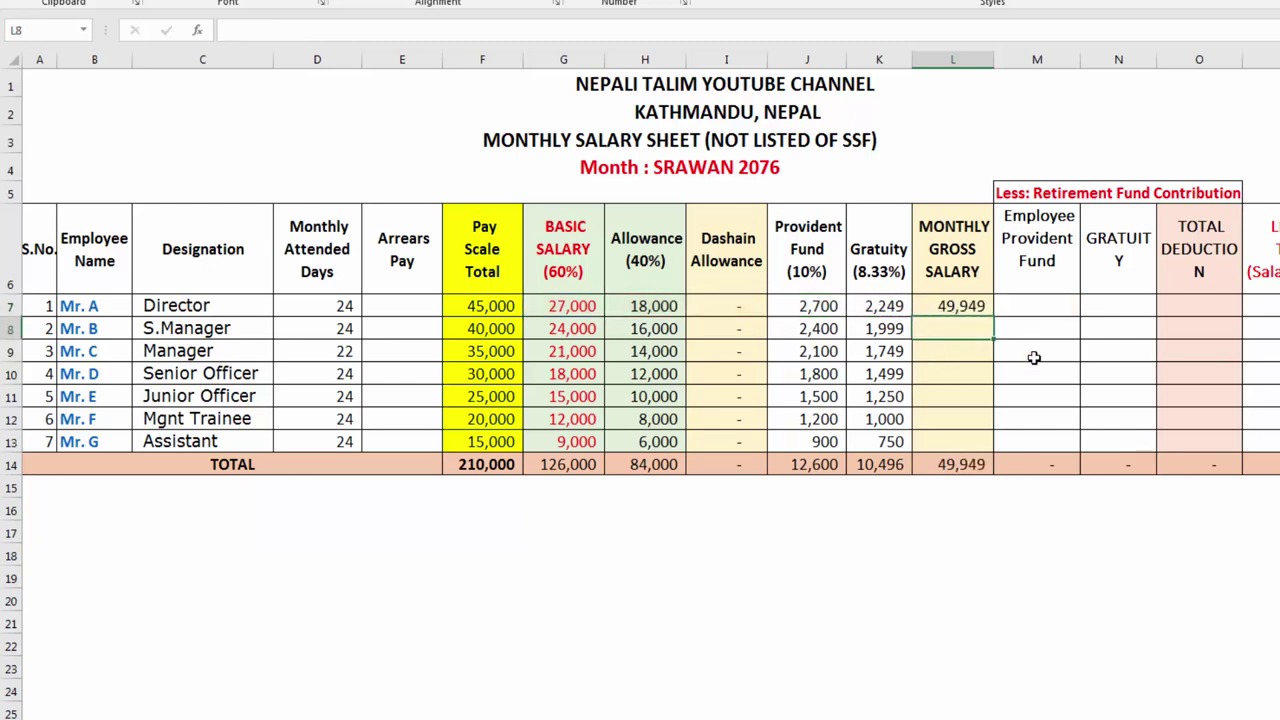
Step: Fill the gross salary formula down to L13, totalling 233,096
{"action": "left_click", "coordinate": [962, 306]}
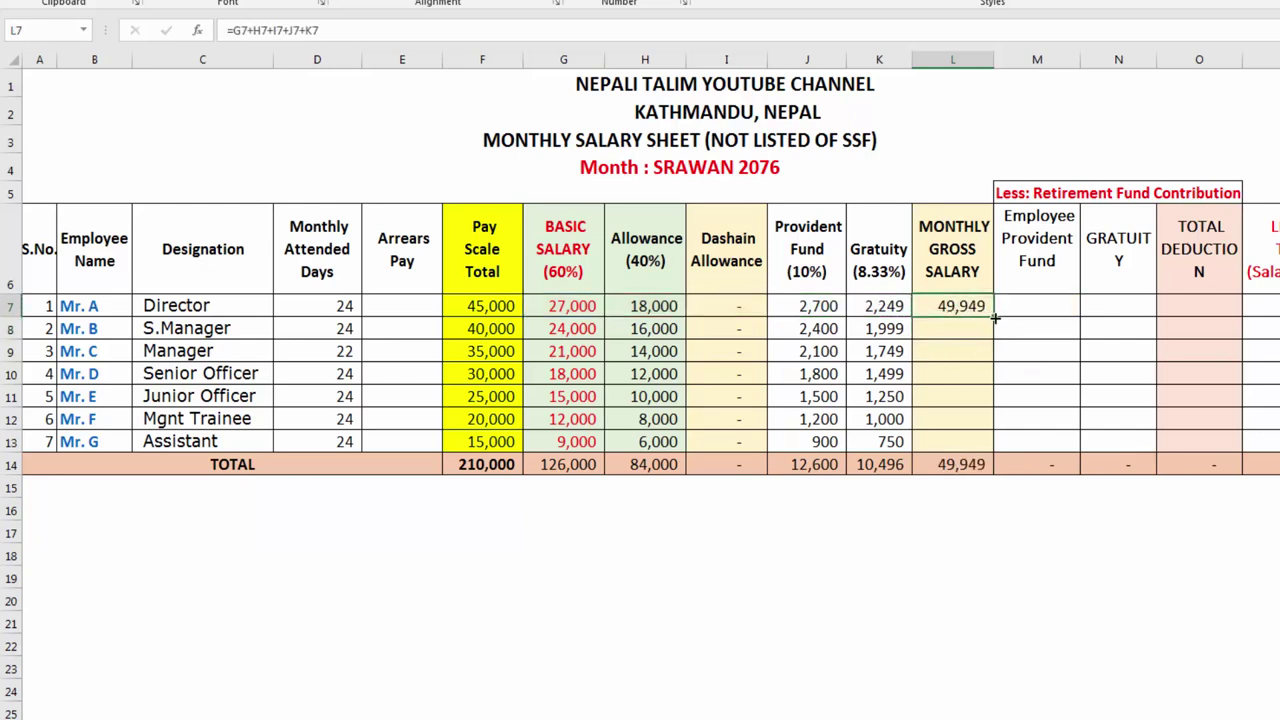
{"action": "left_click_drag", "start_coordinate": [994, 317], "coordinate": [984, 447]}
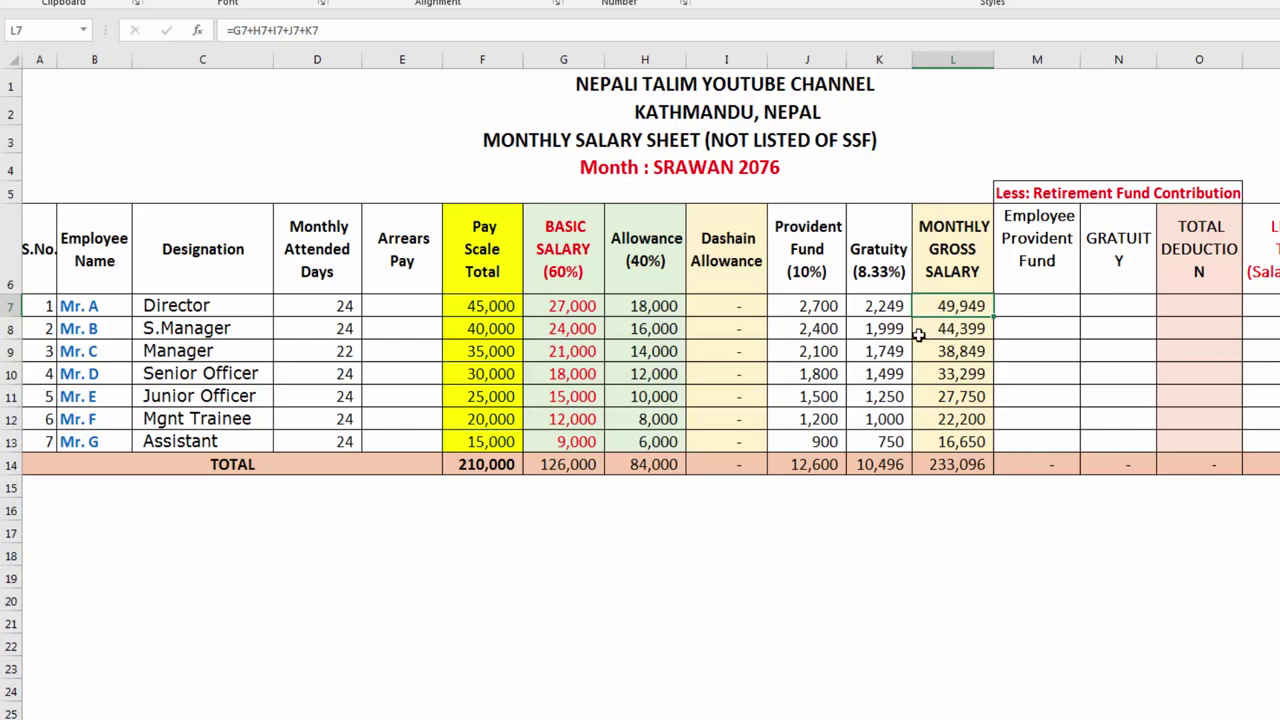
{"action": "left_click", "coordinate": [490, 333]}
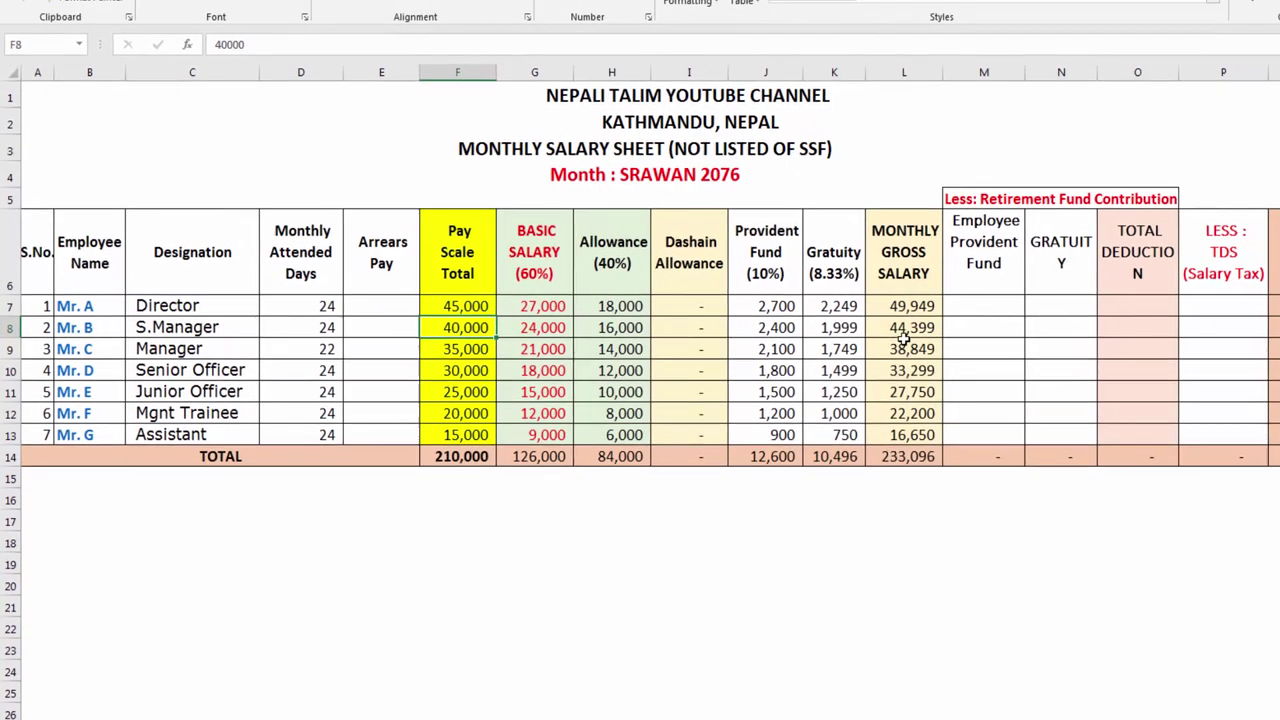
{"action": "left_click", "coordinate": [890, 330]}
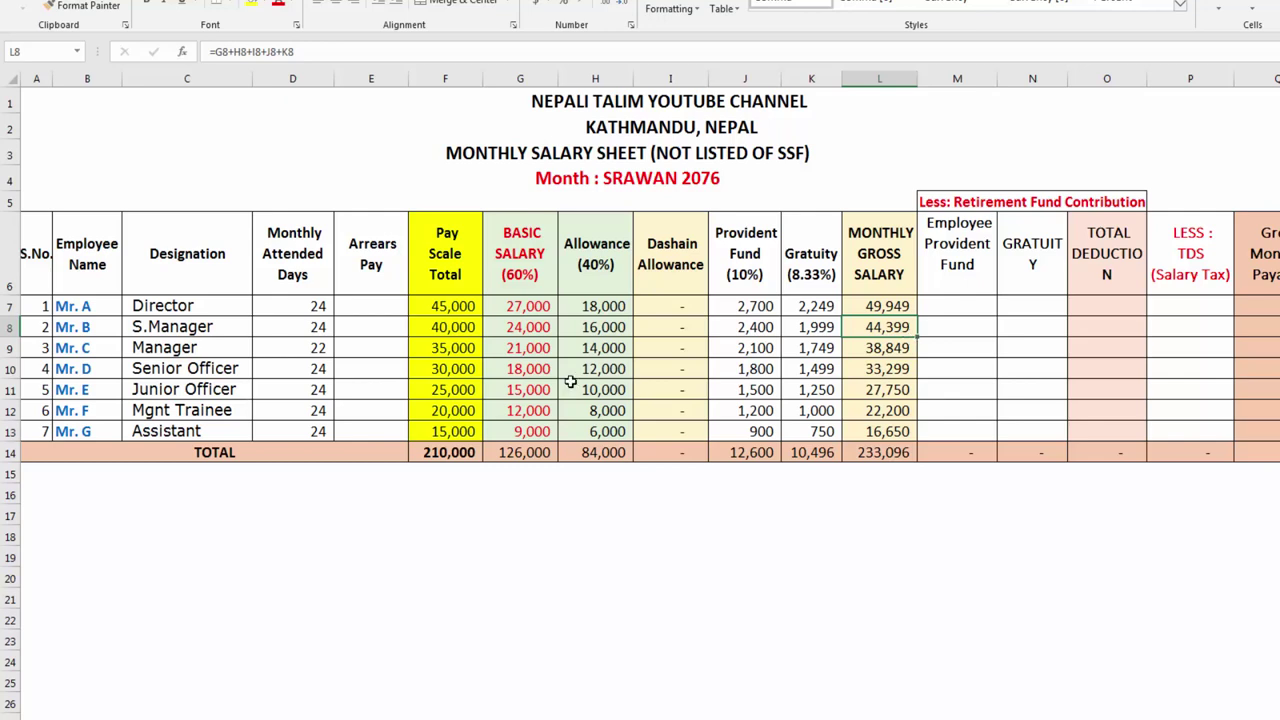
{"action": "left_click_drag", "start_coordinate": [455, 308], "coordinate": [450, 430]}
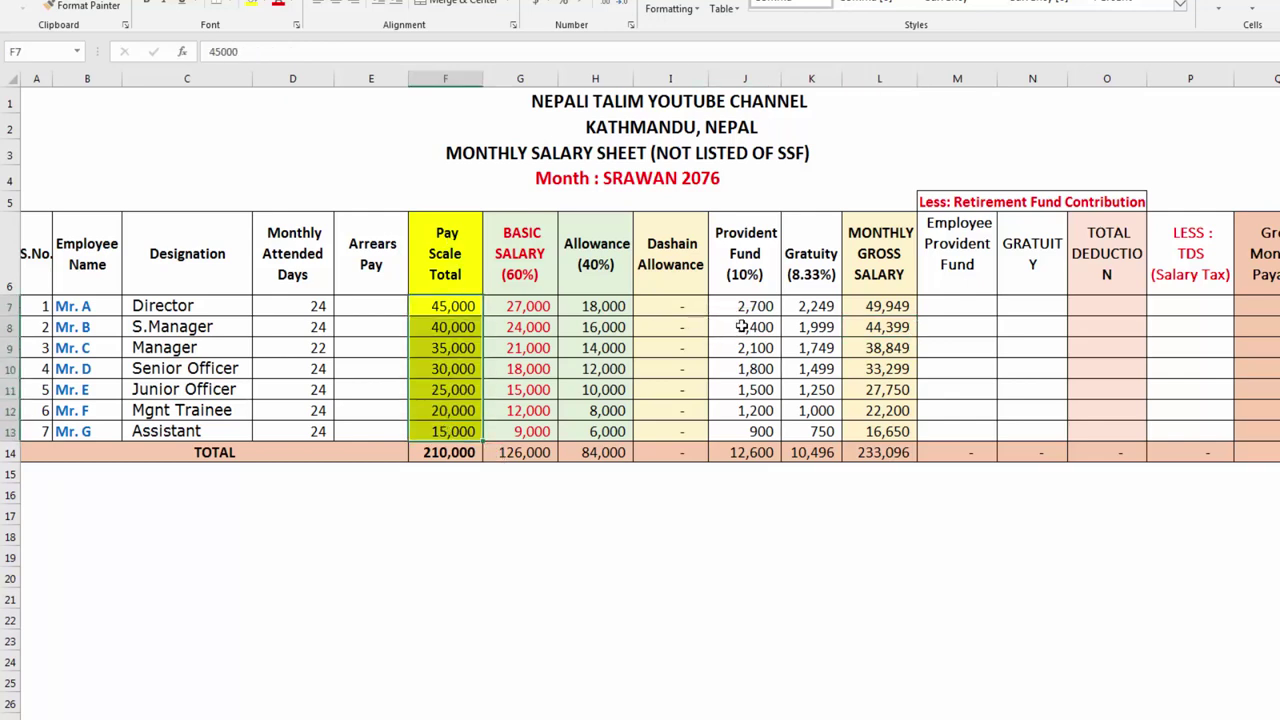
{"action": "left_click", "coordinate": [453, 255]}
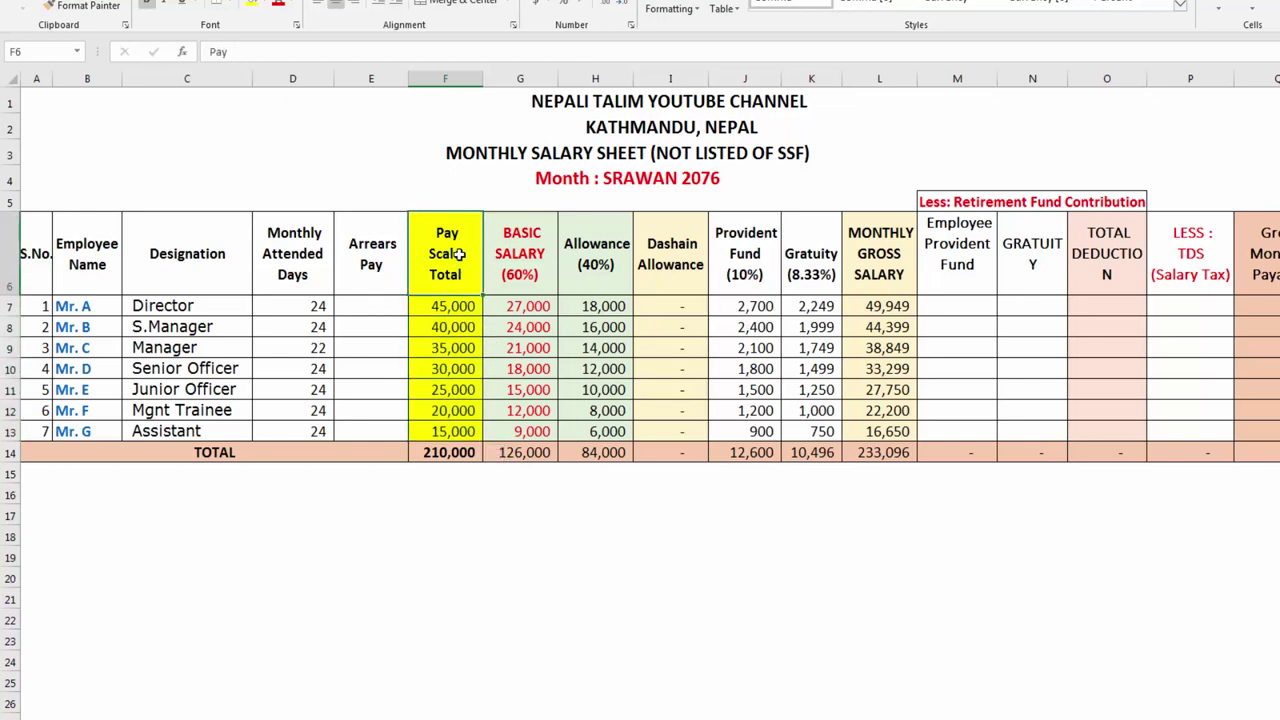
{"action": "left_click", "coordinate": [527, 262]}
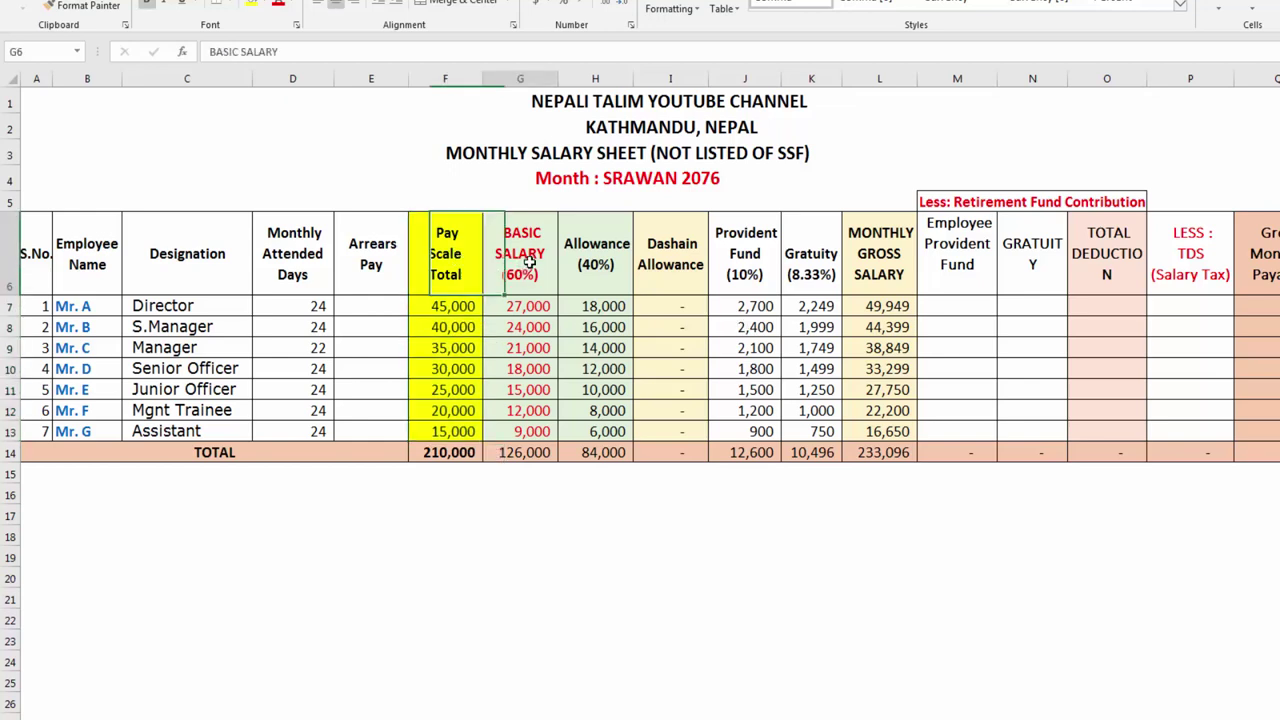
{"action": "left_click", "coordinate": [608, 265]}
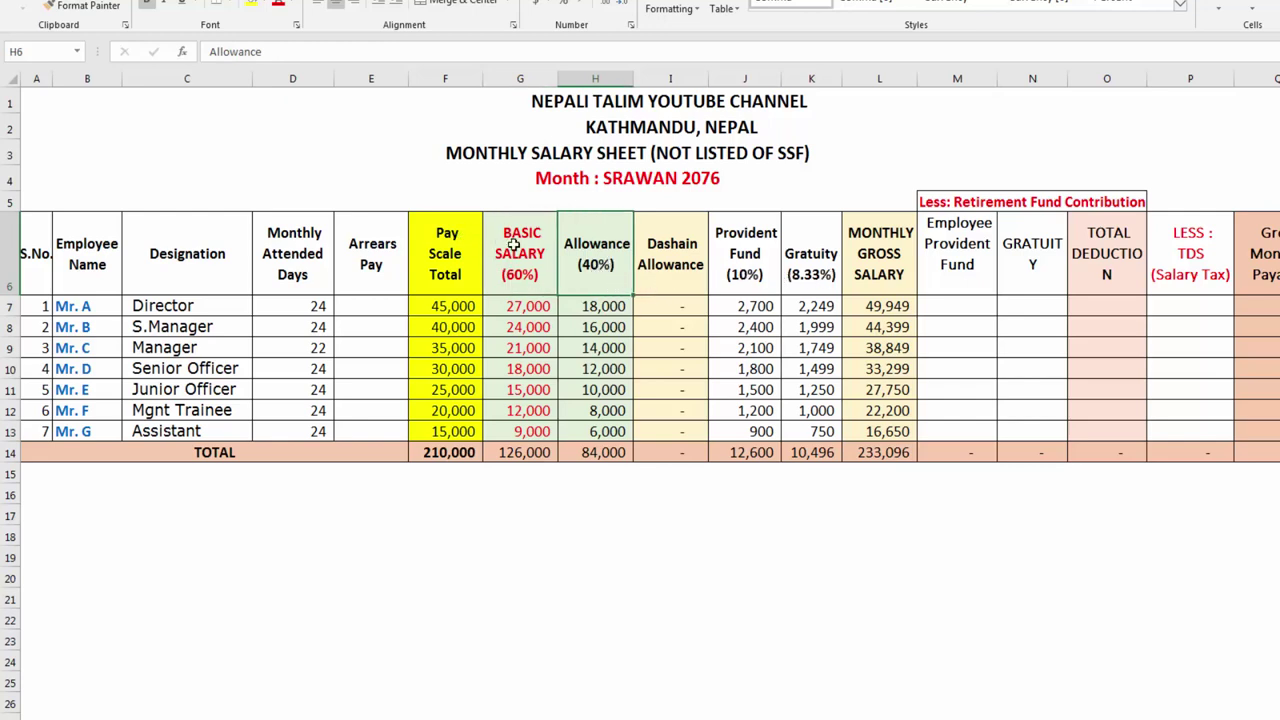
{"action": "left_click", "coordinate": [752, 274]}
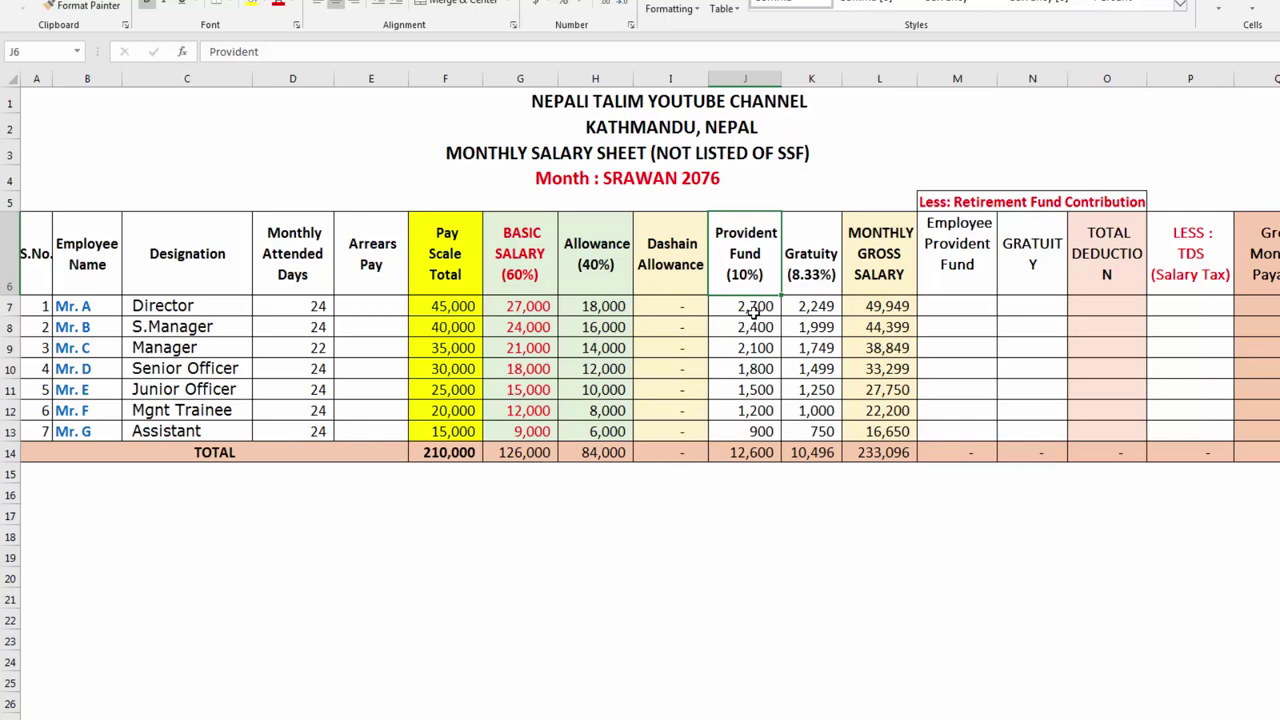
{"action": "left_click", "coordinate": [818, 307]}
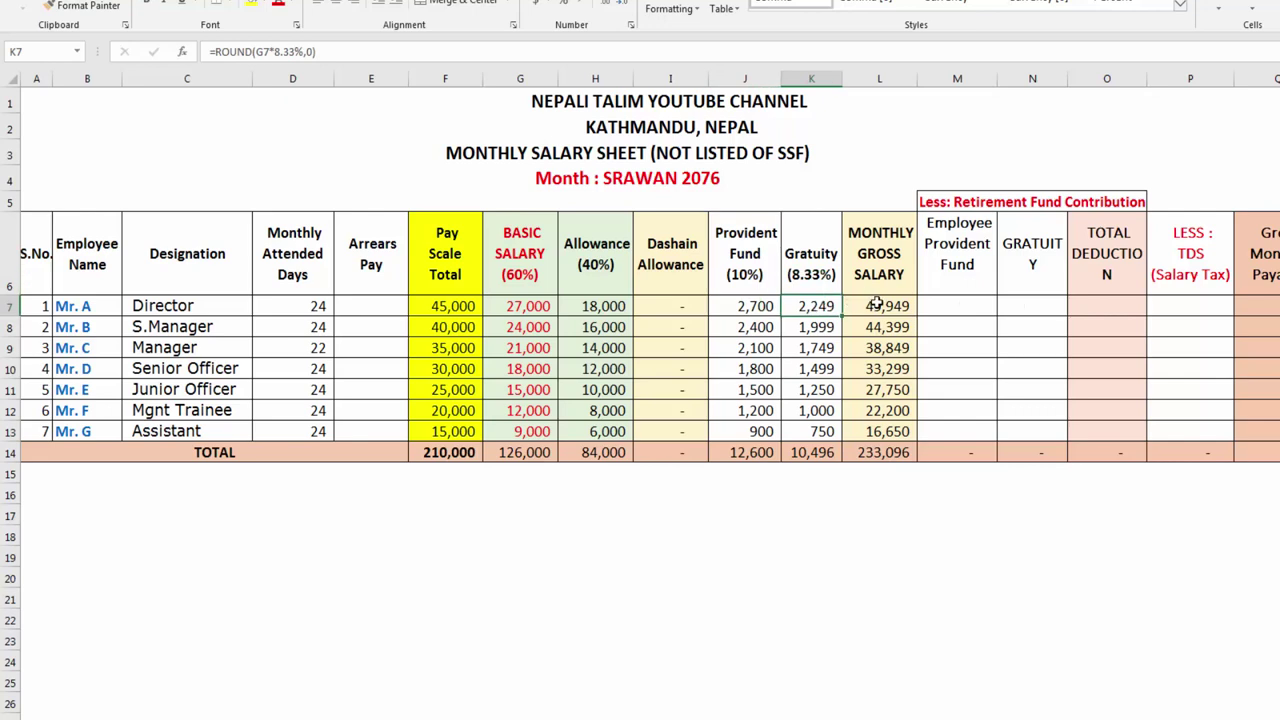
{"action": "double_click", "coordinate": [870, 306]}
{"action": "left_click_drag", "start_coordinate": [535, 306], "coordinate": [830, 310]}
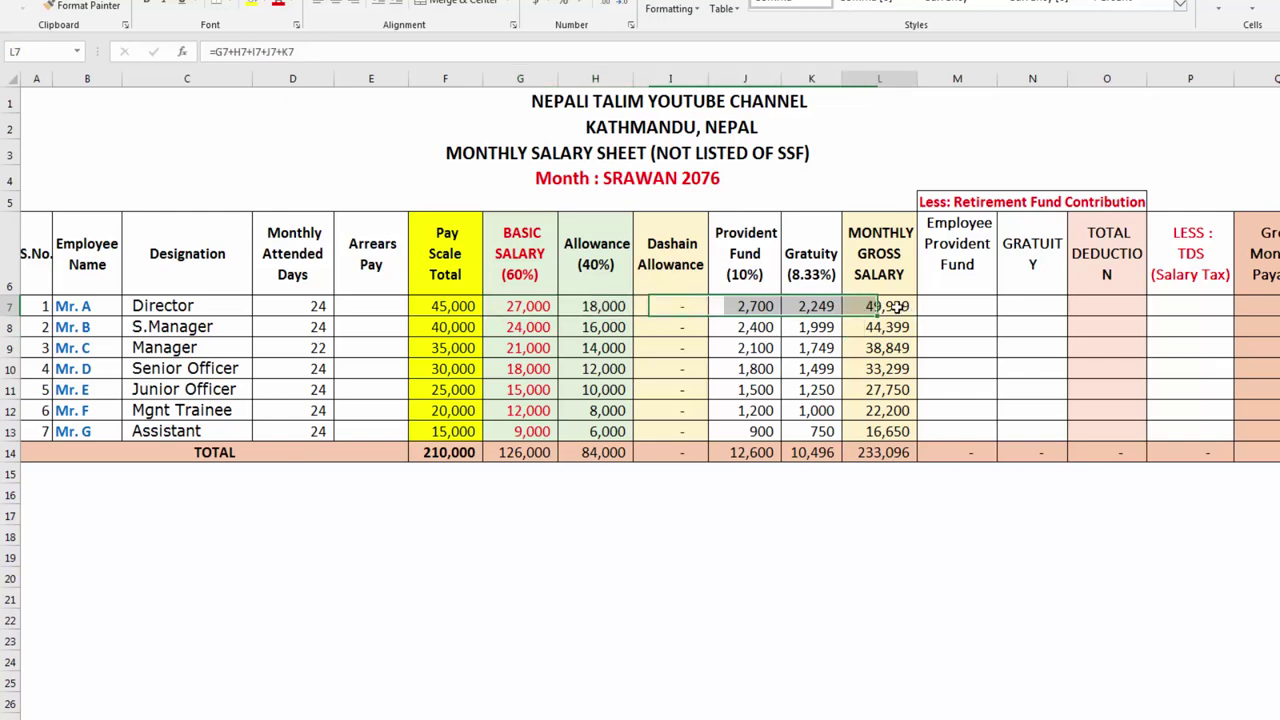
{"action": "left_click", "coordinate": [951, 306]}
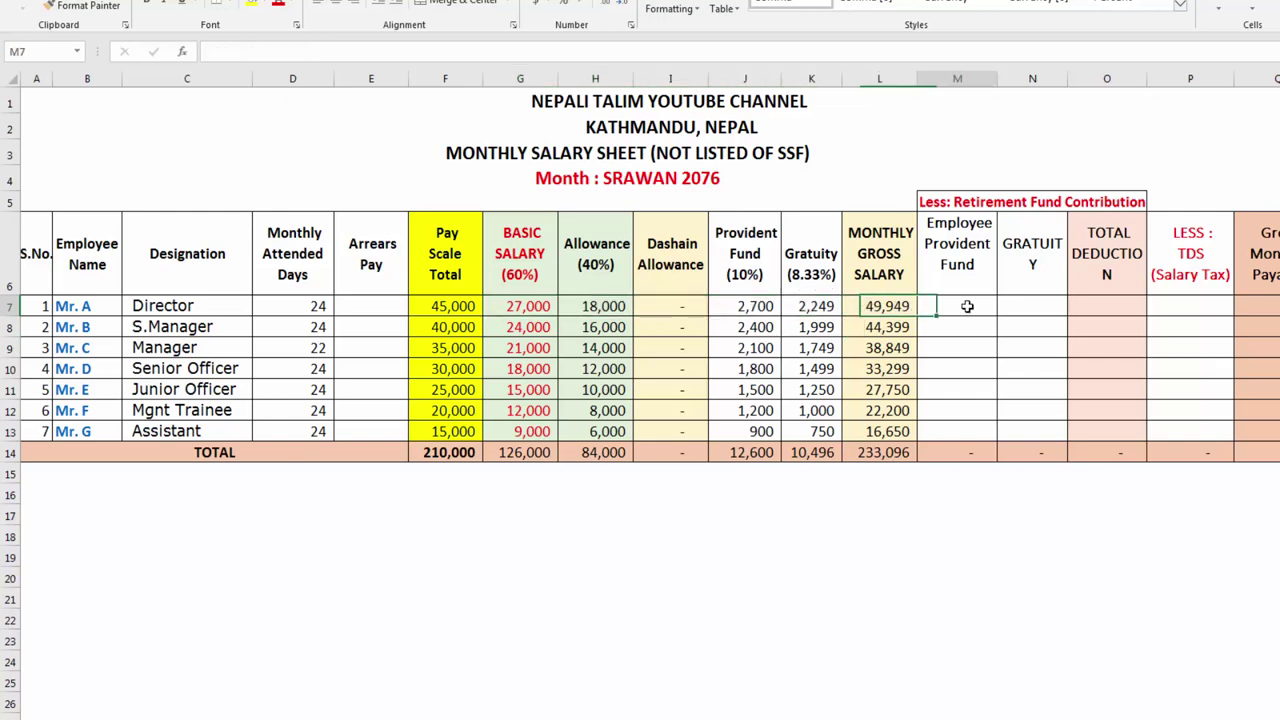
{"action": "left_click", "coordinate": [1016, 203]}
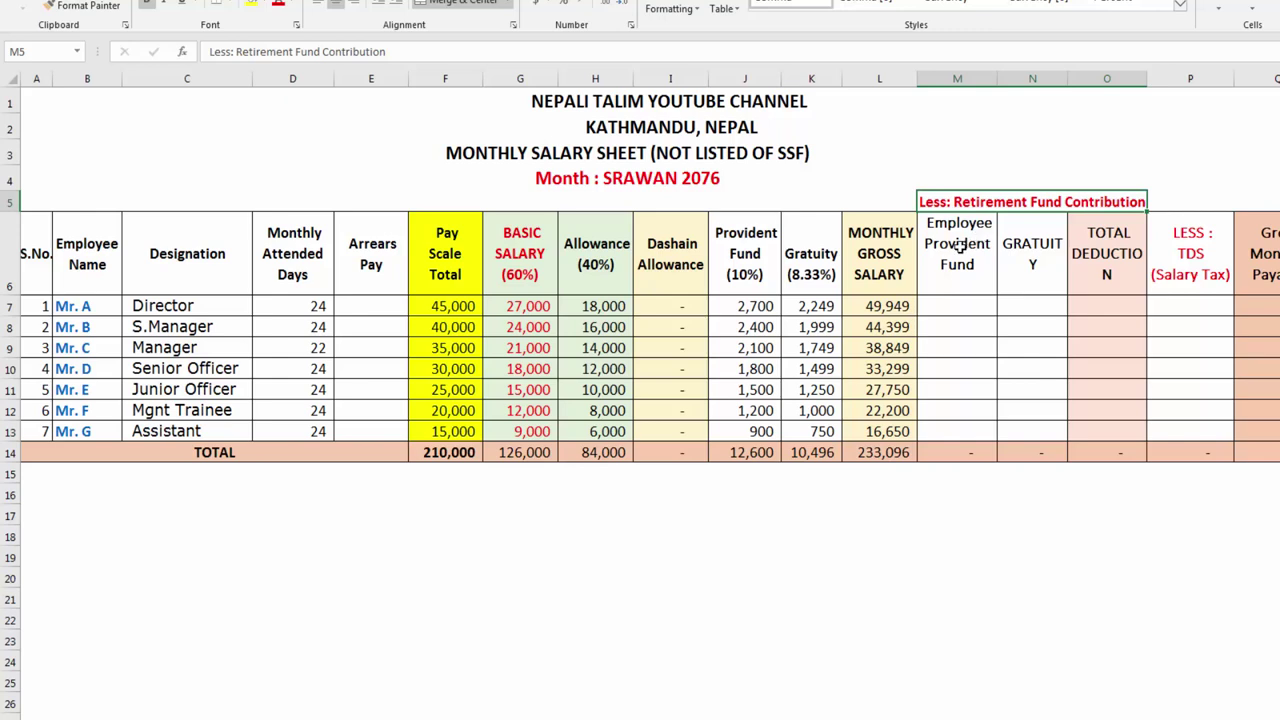
Step: Add '(20%)' on a new line in the Employee Provident Fund heading
{"action": "left_click", "coordinate": [745, 253]}
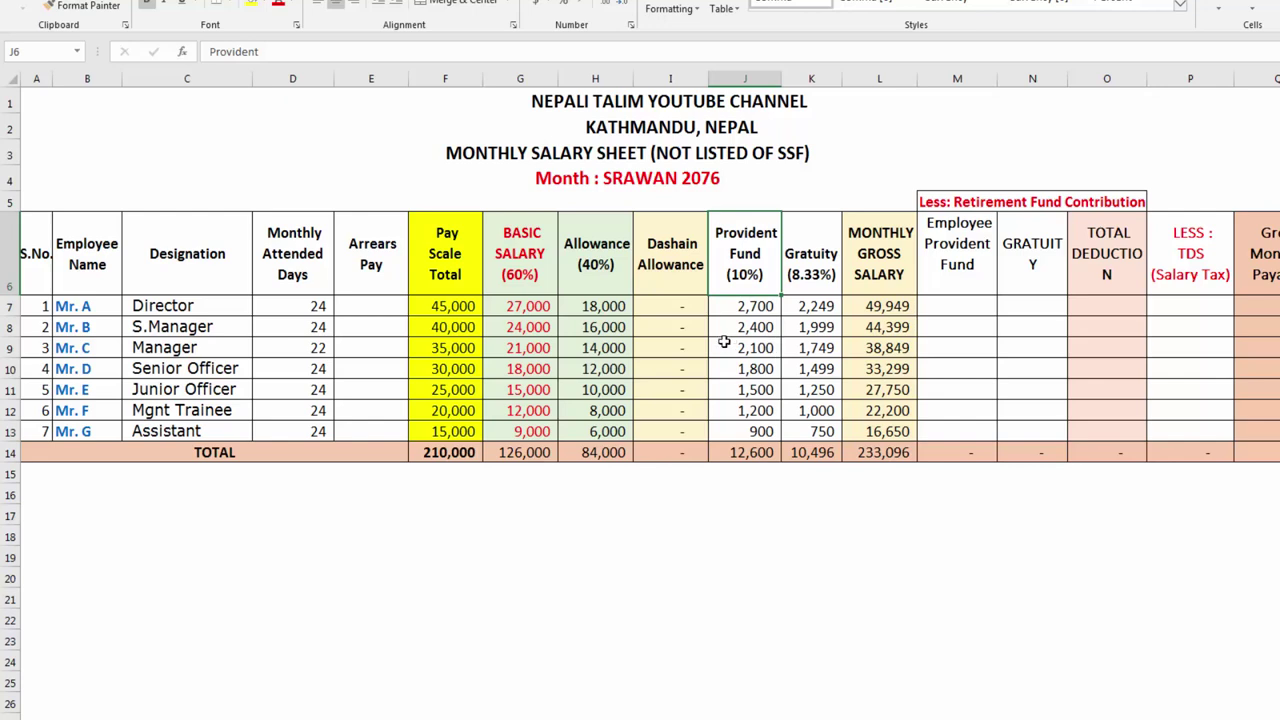
{"action": "left_click", "coordinate": [827, 260]}
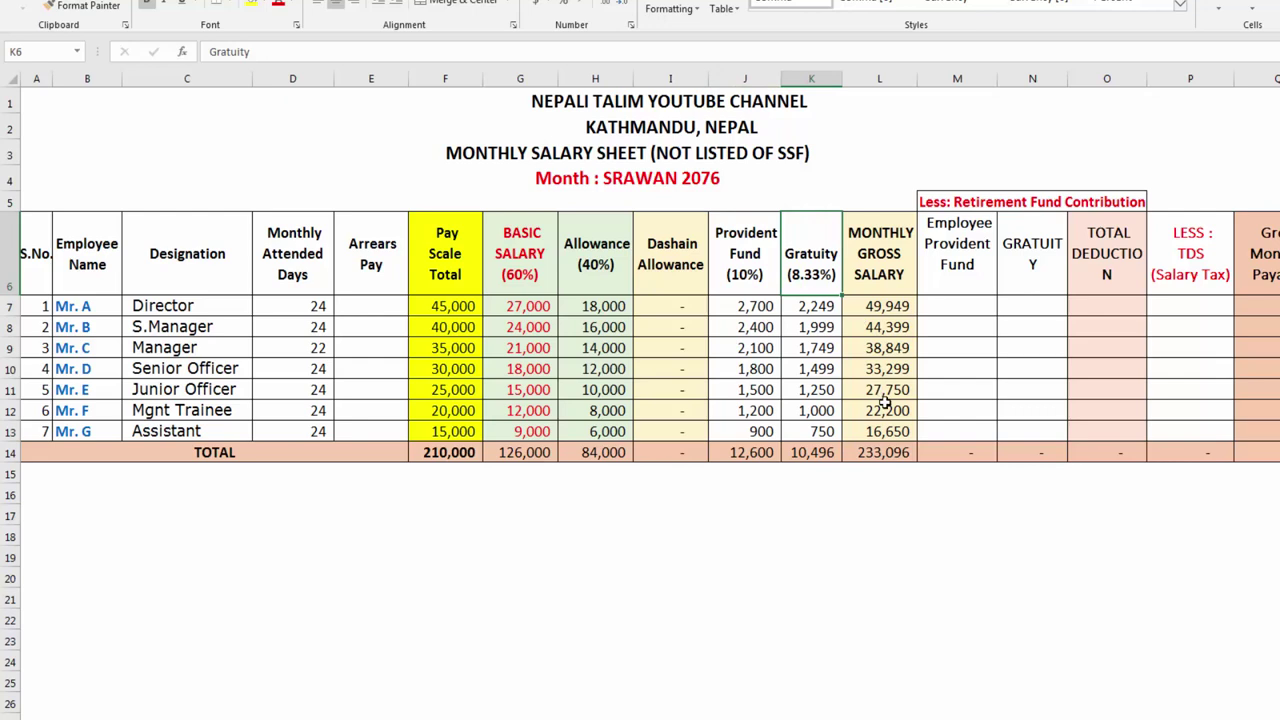
{"action": "key", "text": "Left"}
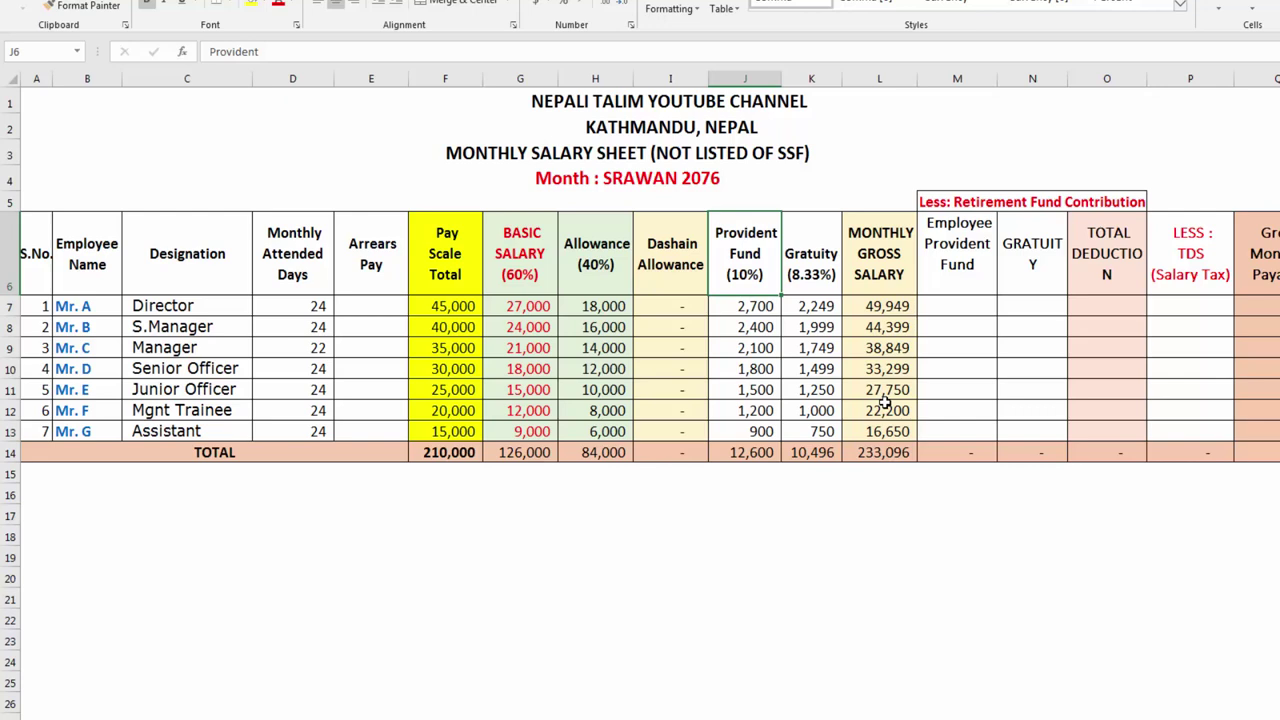
{"action": "key", "text": "Right"}
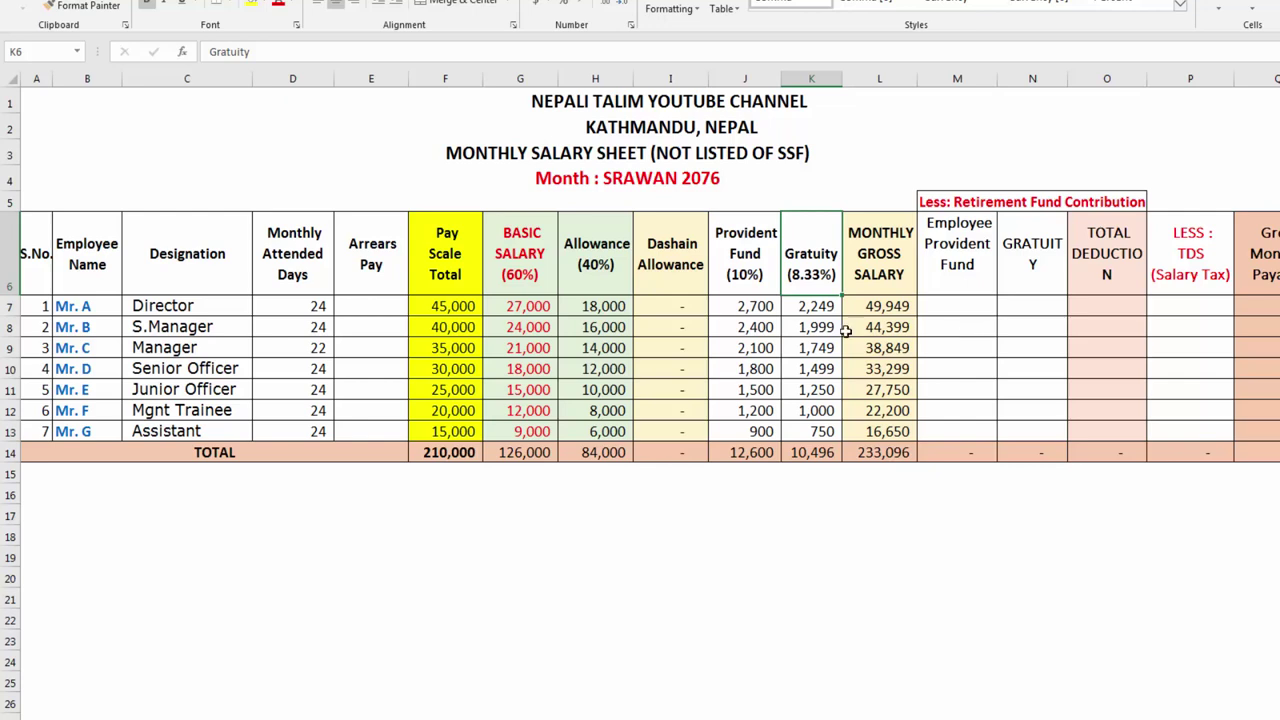
{"action": "left_click", "coordinate": [988, 277]}
{"action": "double_click", "coordinate": [988, 277]}
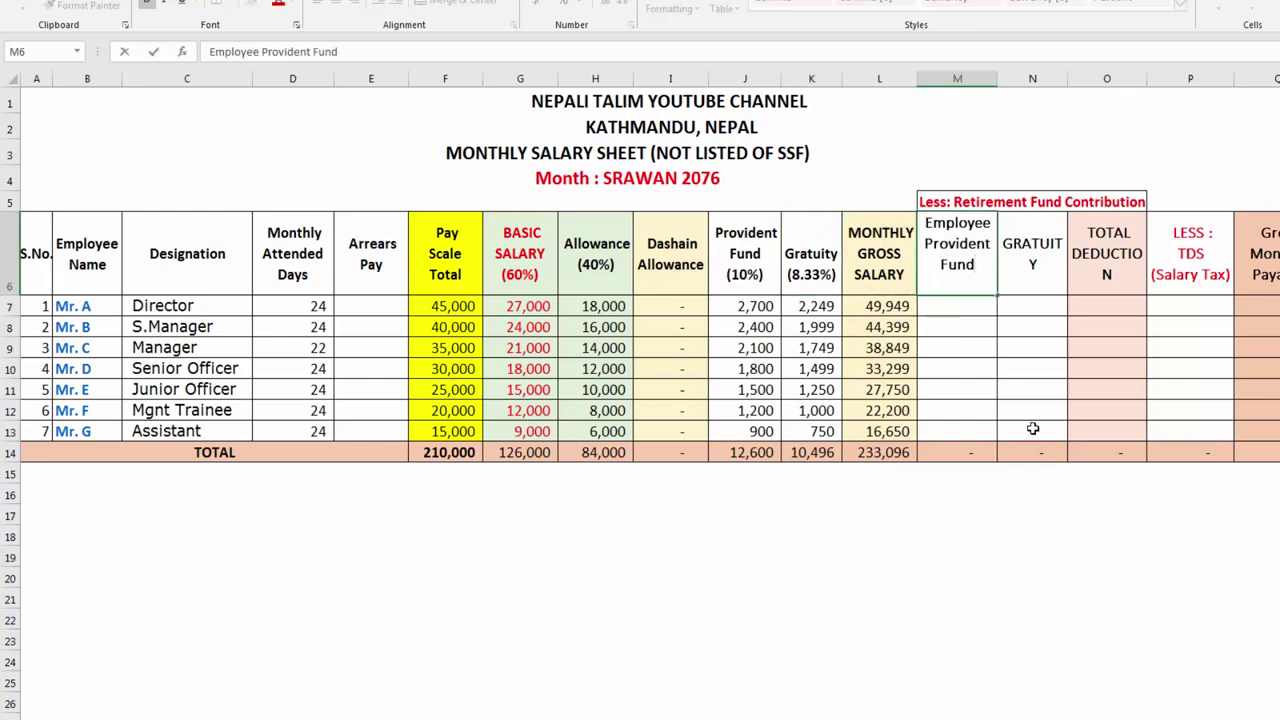
{"action": "key", "text": "alt+Return"}
{"action": "type", "text": "("}
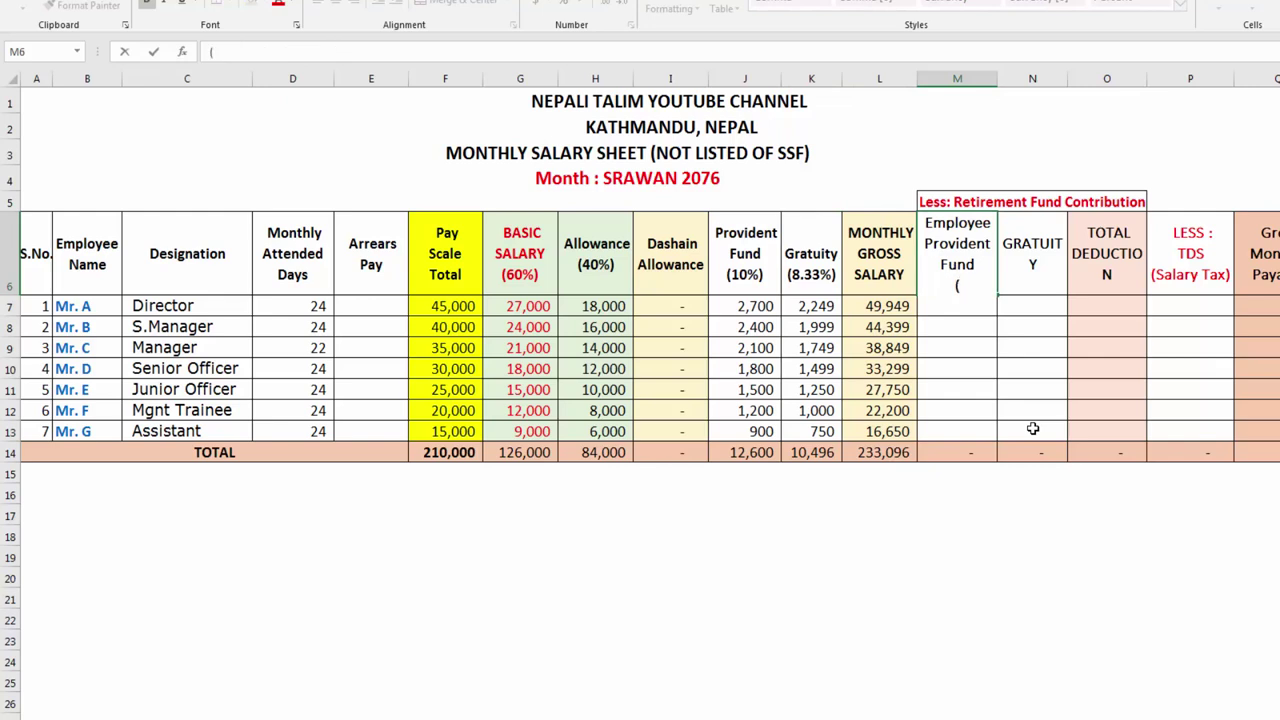
{"action": "type", "text": "20%)"}
{"action": "key", "text": "ctrl+Return"}
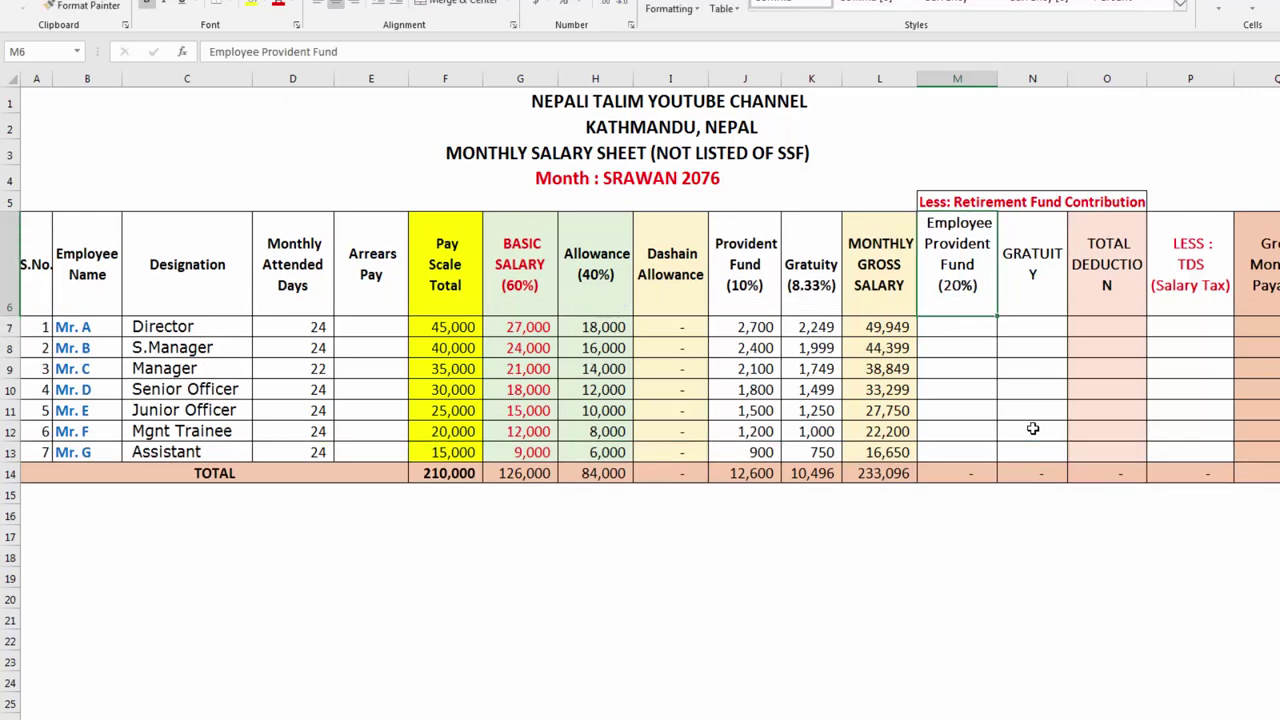
Step: Add '(8.33%)' on a new line under the GRATUITY heading
{"action": "key", "text": "Right"}
{"action": "key", "text": "F2"}
{"action": "key", "text": "alt+Return"}
{"action": "key", "text": "alt+Return"}
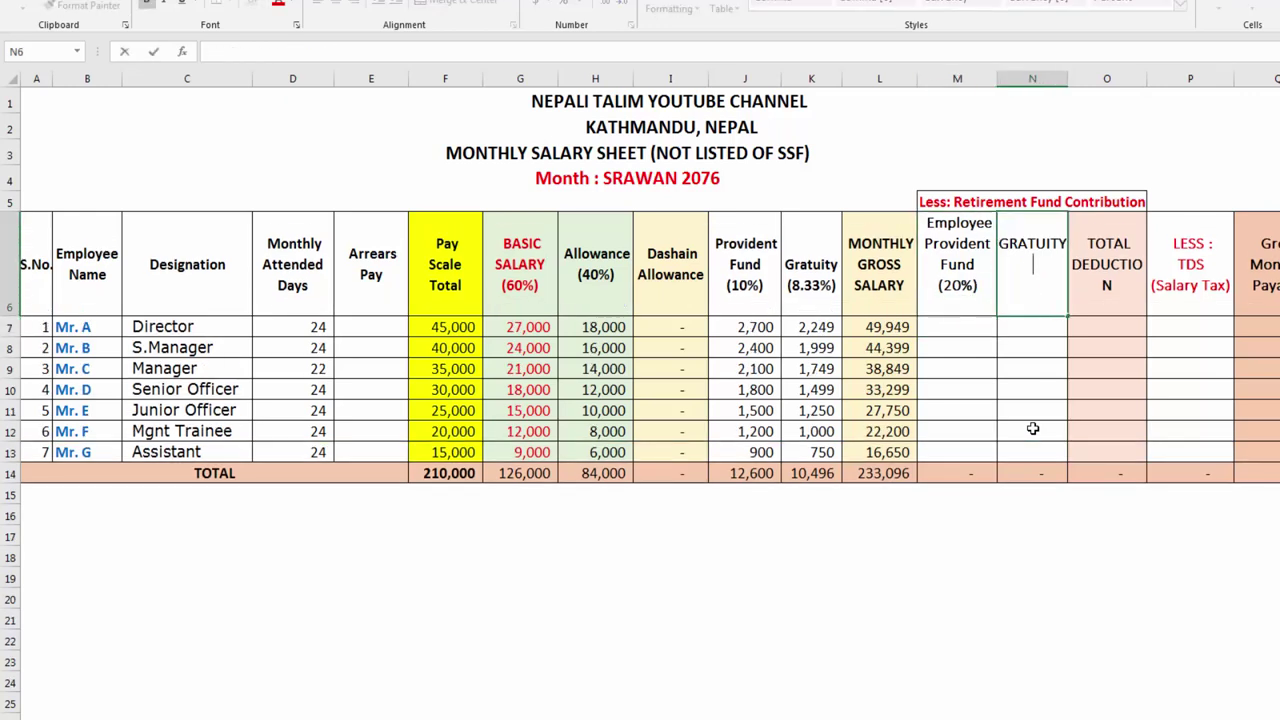
{"action": "type", "text": "8.33"}
{"action": "type", "text": "%)"}
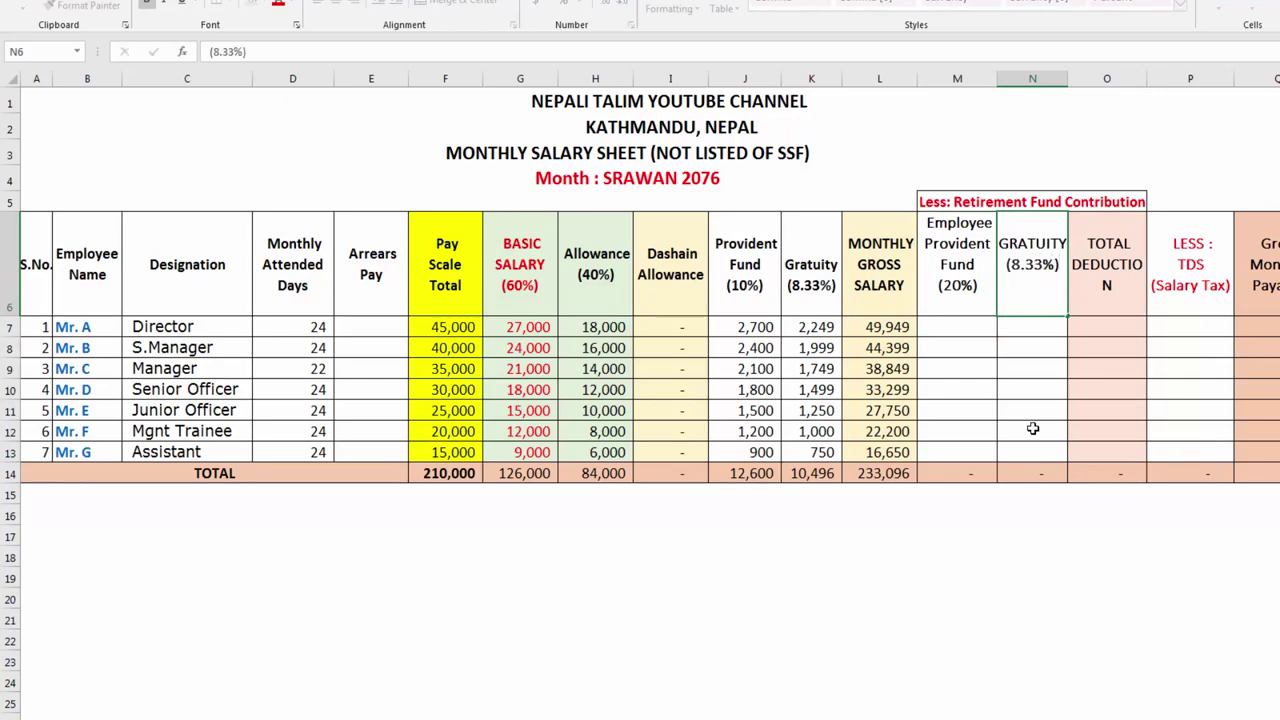
{"action": "key", "text": "Return"}
{"action": "key", "text": "Left"}
Step: Fill Employee Provident Fund for all seven employees with =J7*2, totalling 25,200
{"action": "type", "text": "="}
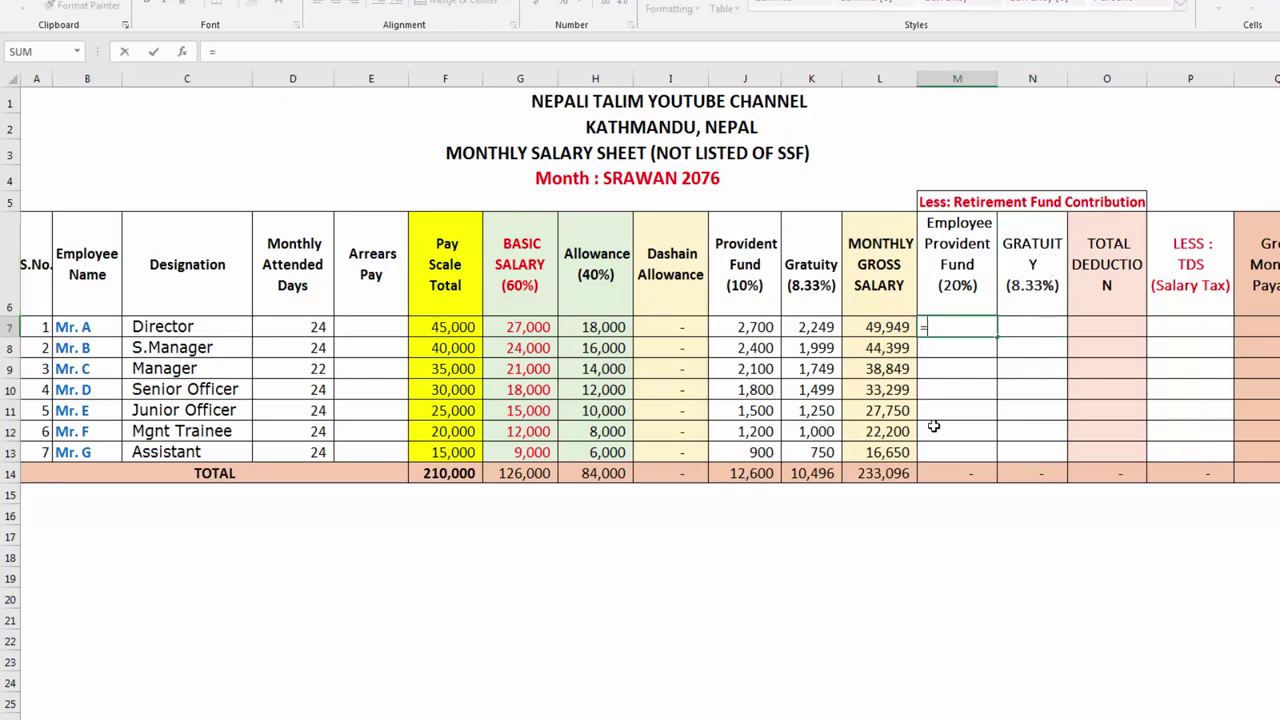
{"action": "left_click", "coordinate": [745, 325]}
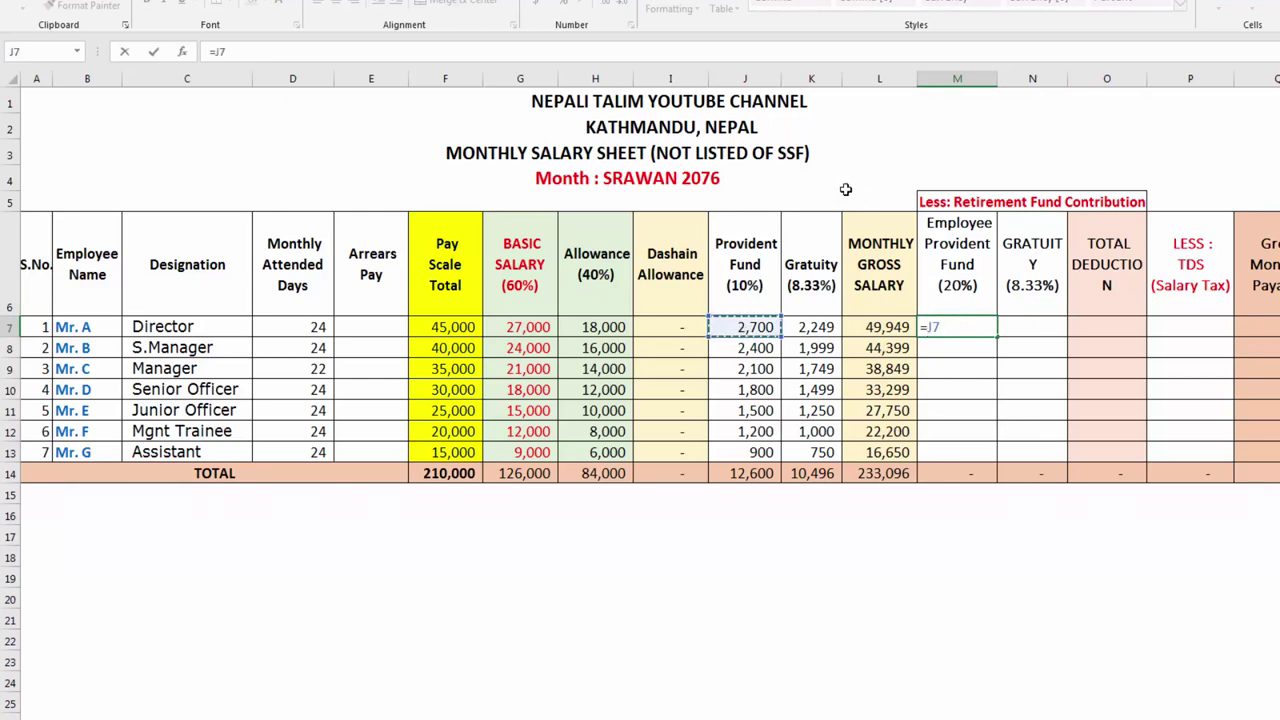
{"action": "type", "text": "*"}
{"action": "key", "text": "Return"}
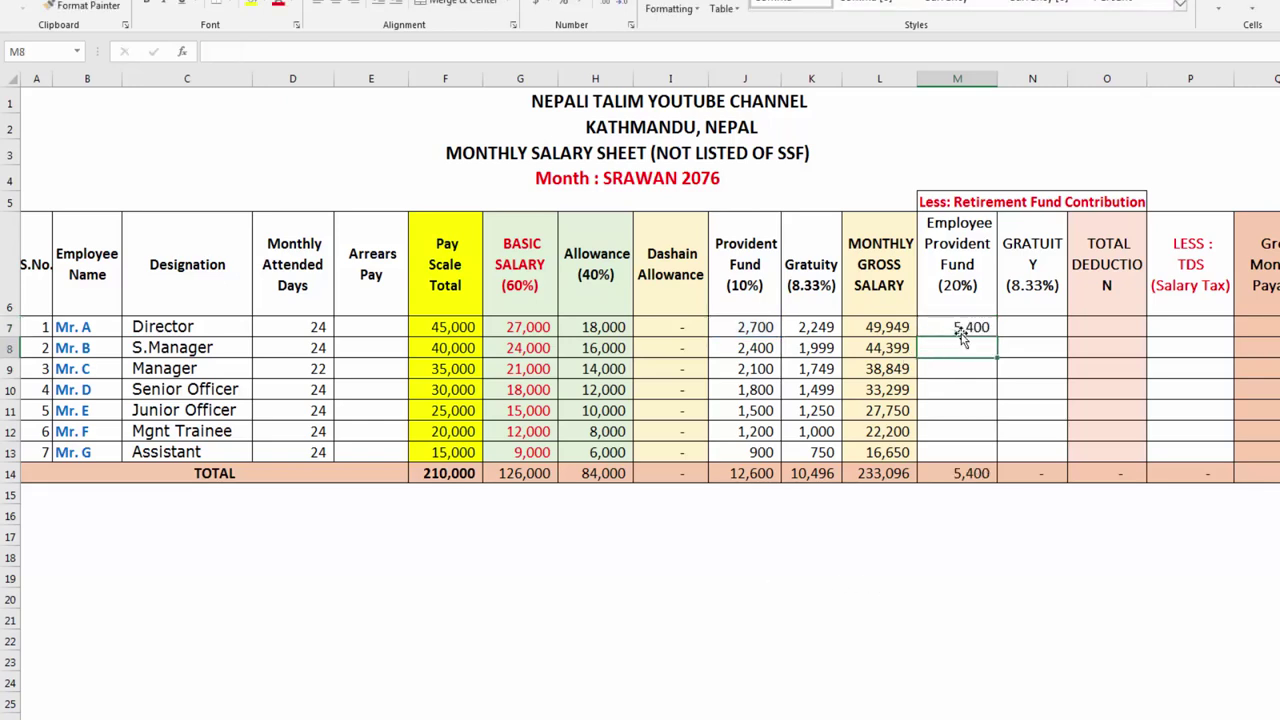
{"action": "left_click", "coordinate": [975, 325]}
{"action": "type", "text": "="}
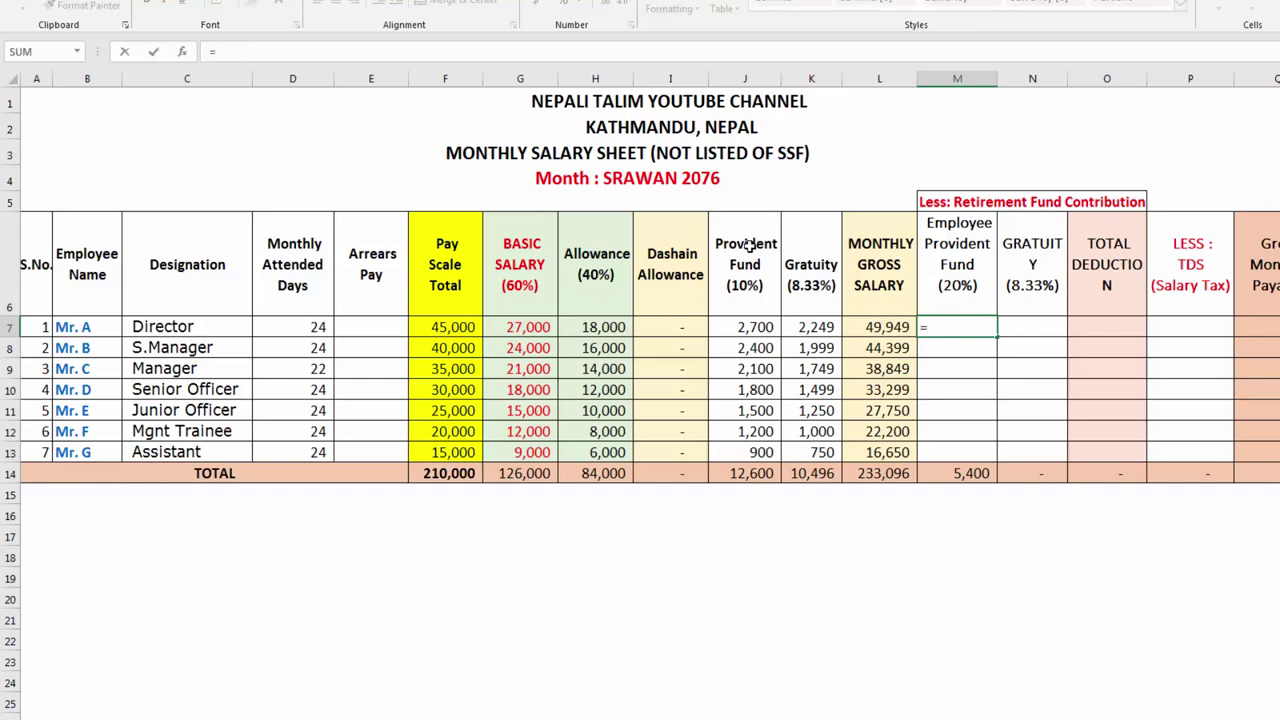
{"action": "left_click", "coordinate": [739, 327]}
{"action": "type", "text": "*"}
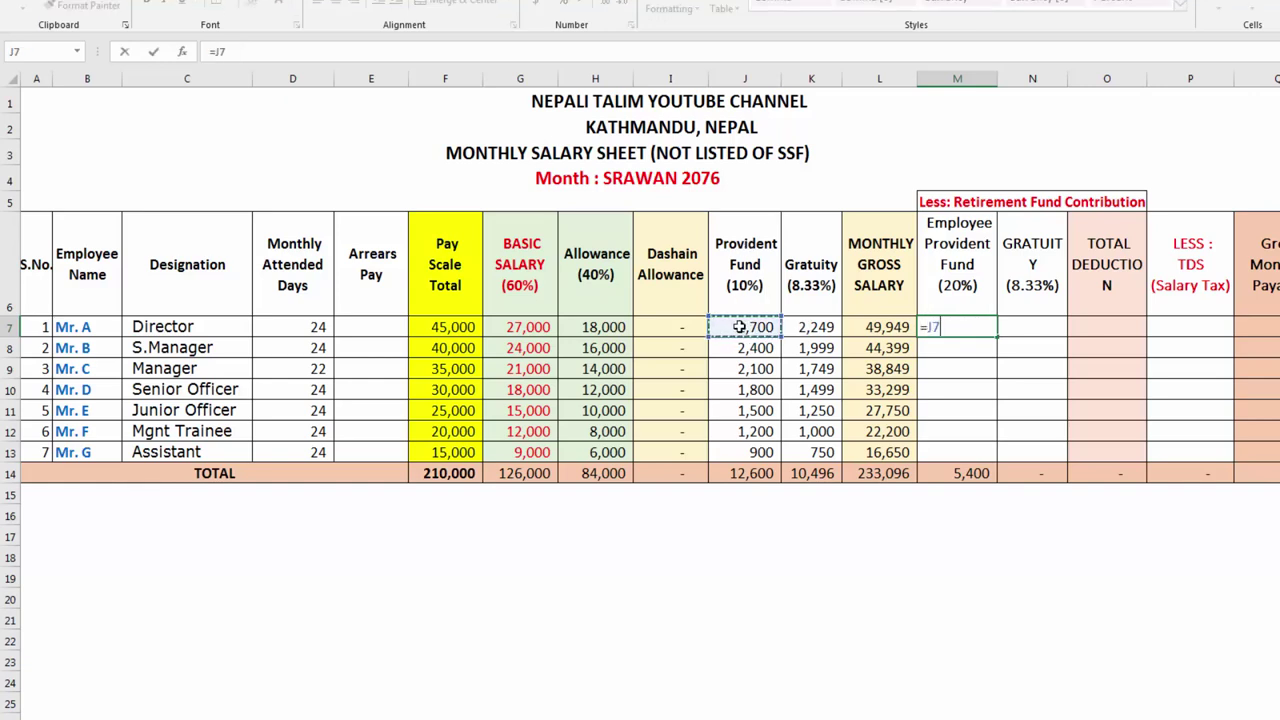
{"action": "key", "text": "Return"}
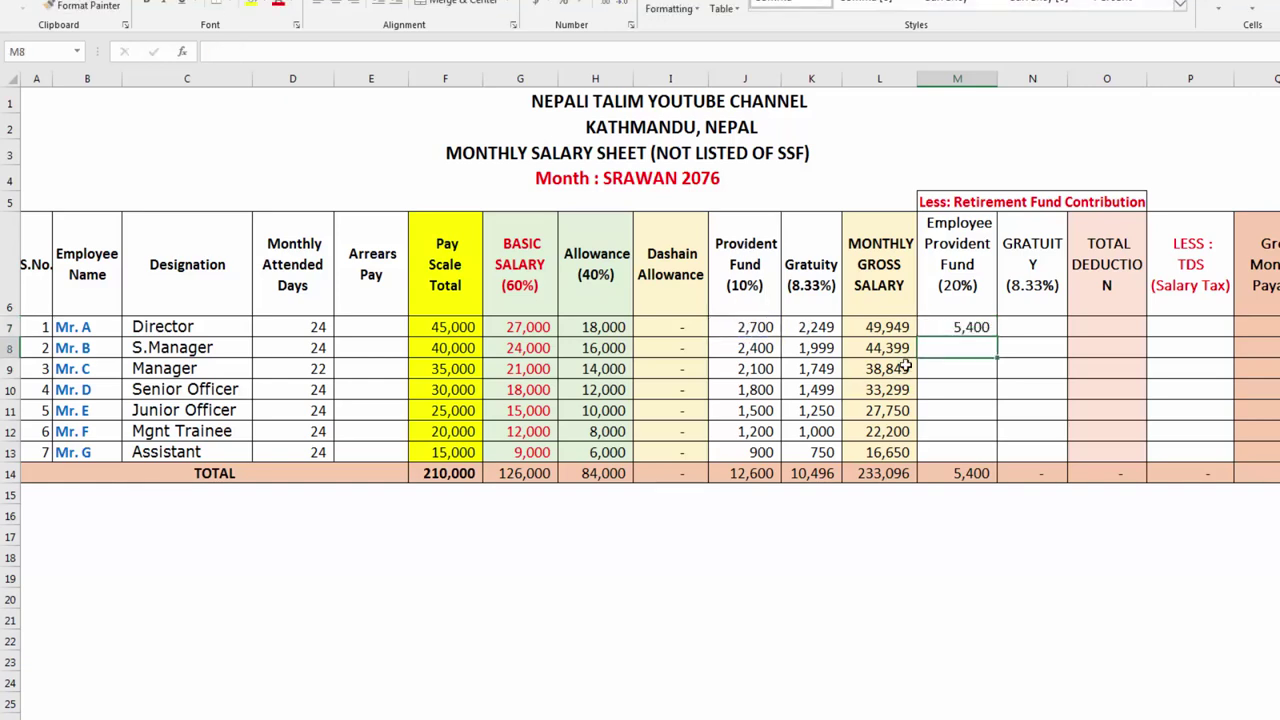
{"action": "left_click", "coordinate": [962, 330]}
{"action": "left_click_drag", "start_coordinate": [996, 338], "coordinate": [993, 457]}
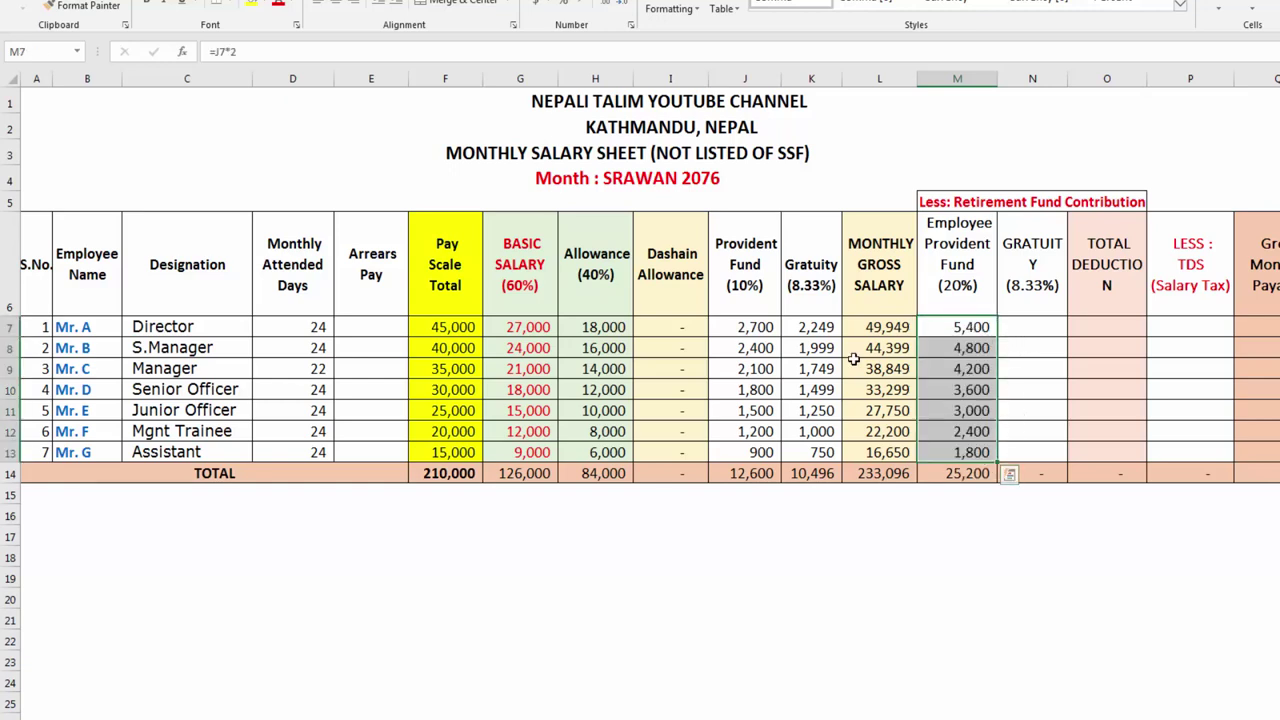
Step: Fill Gratuity for all seven employees with =K7, totalling 10,496
{"action": "left_click", "coordinate": [1022, 324]}
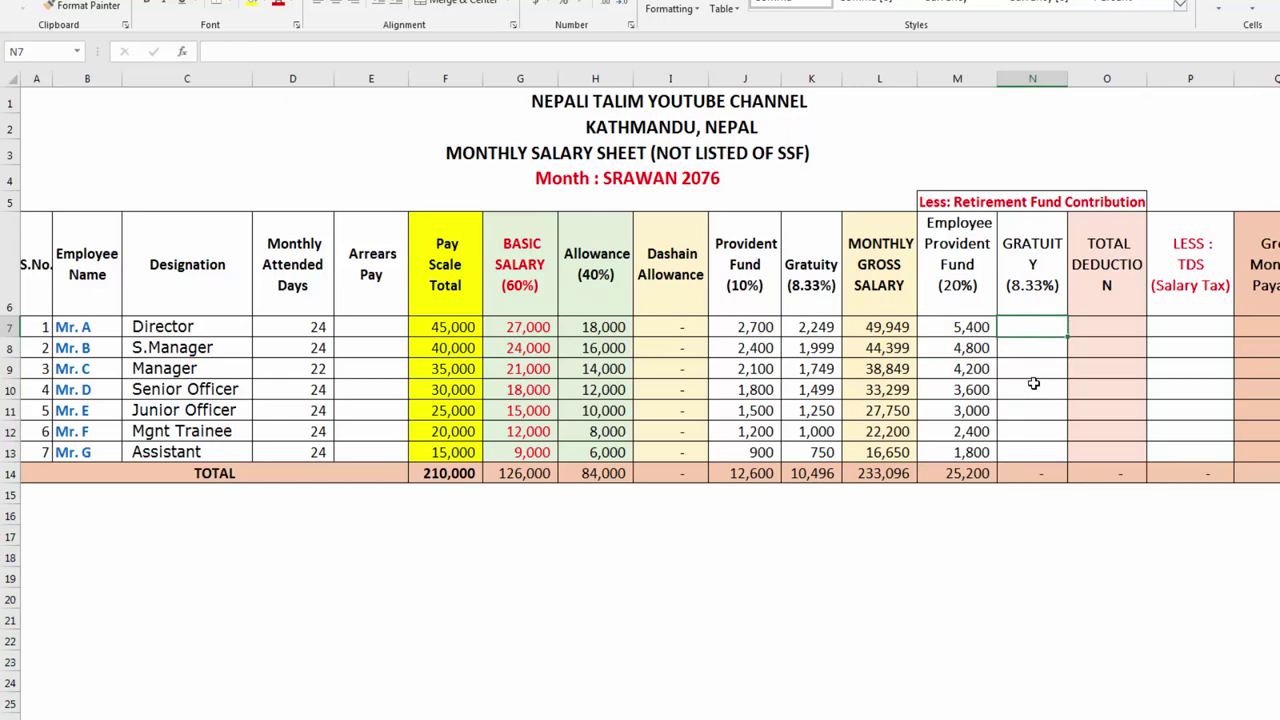
{"action": "type", "text": "="}
{"action": "left_click", "coordinate": [816, 328]}
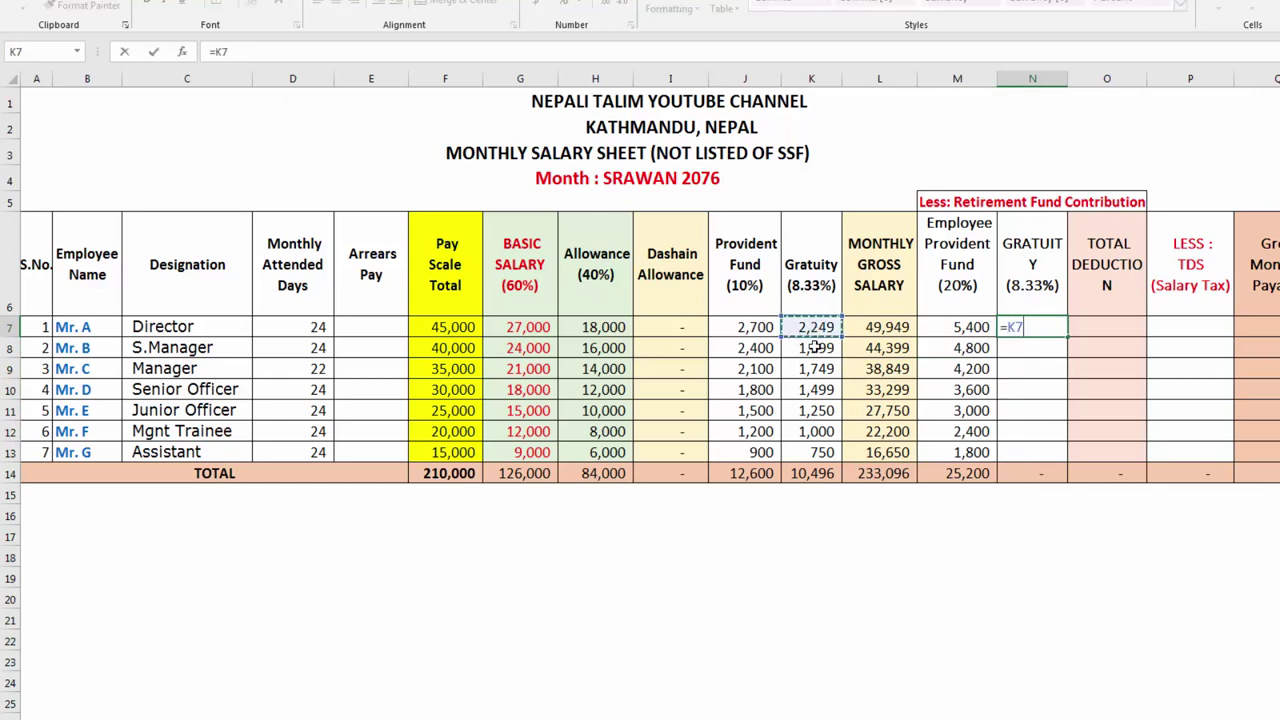
{"action": "key", "text": "Return"}
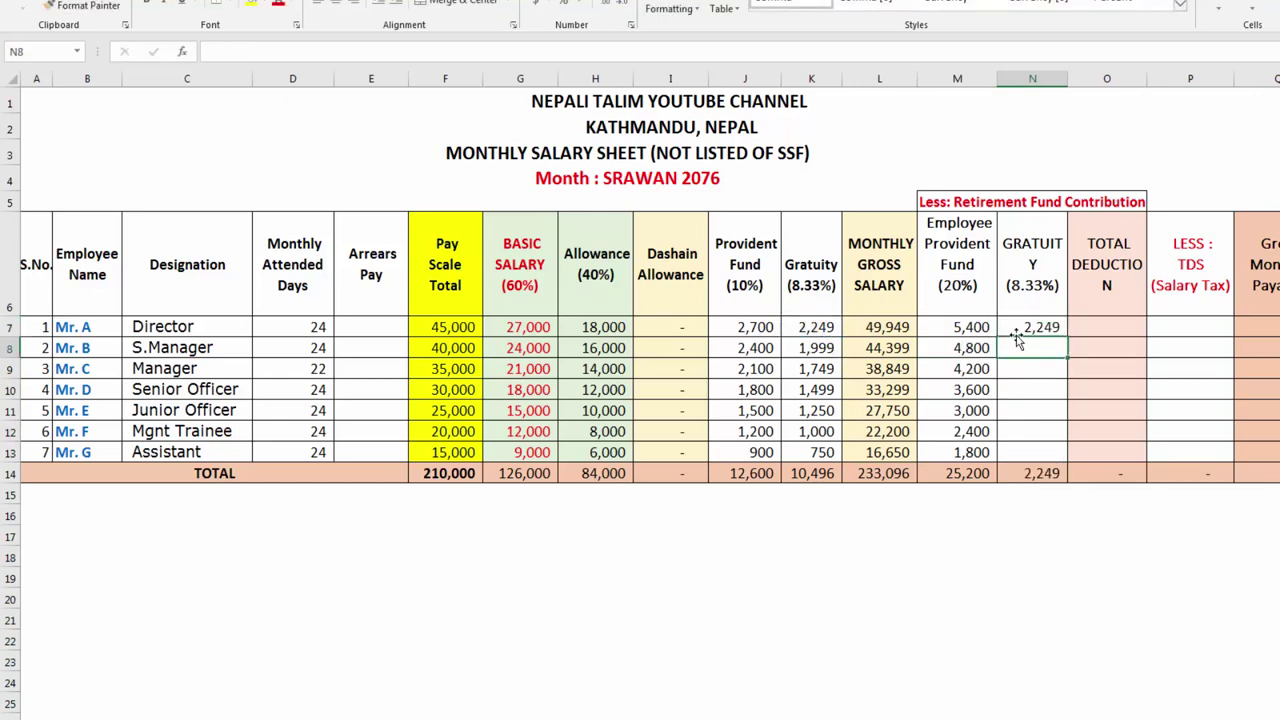
{"action": "left_click", "coordinate": [1018, 332]}
{"action": "left_click_drag", "start_coordinate": [1067, 337], "coordinate": [1066, 463]}
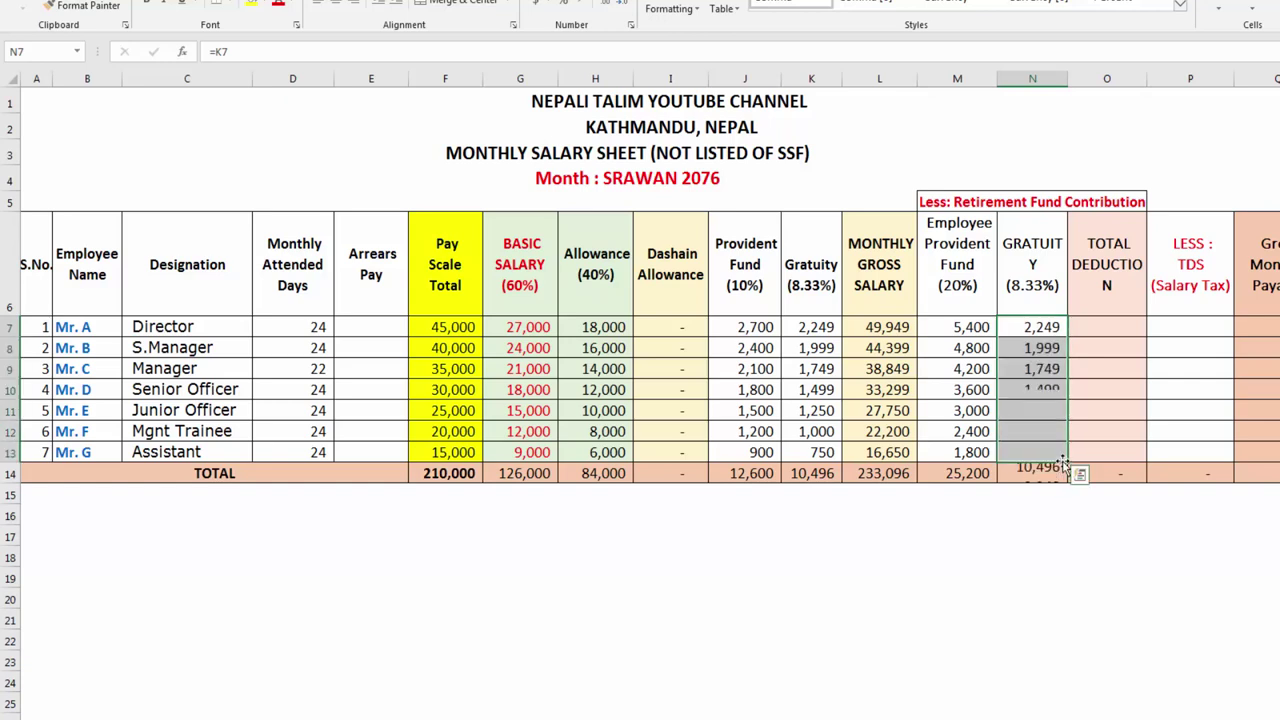
{"action": "left_click_drag", "start_coordinate": [968, 333], "coordinate": [1040, 334]}
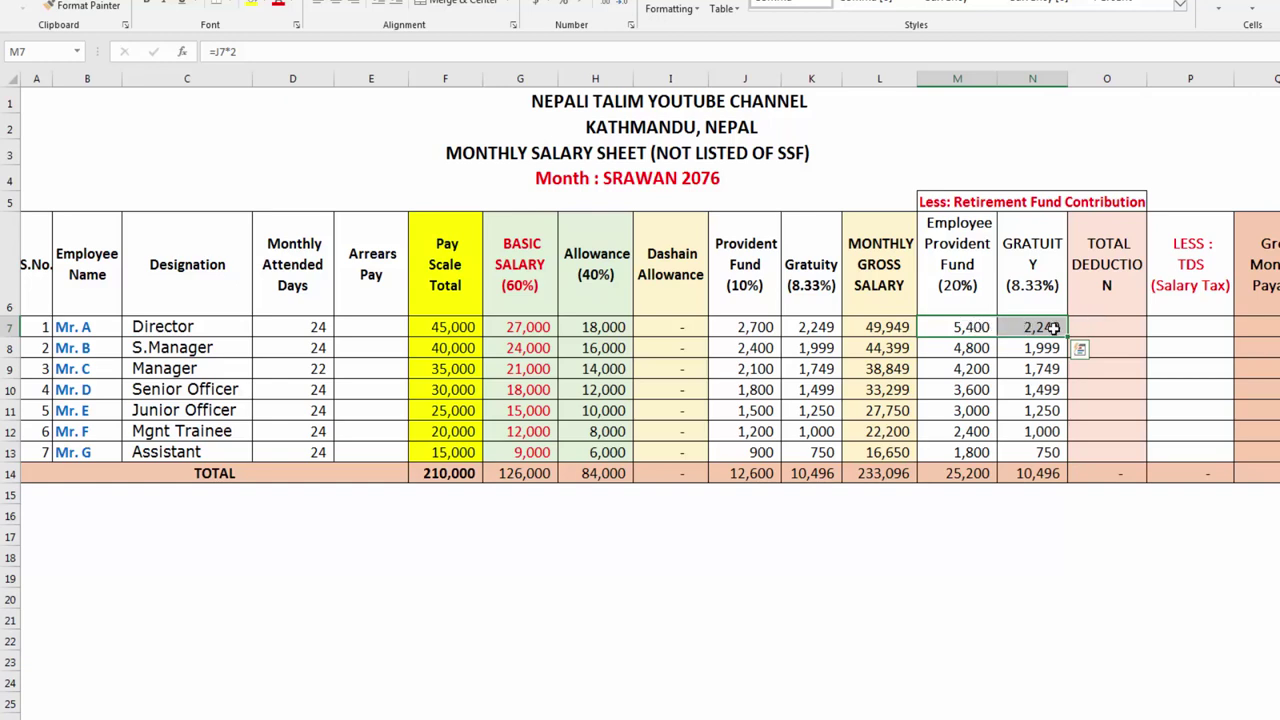
{"action": "left_click", "coordinate": [1124, 329]}
{"action": "type", "text": "="}
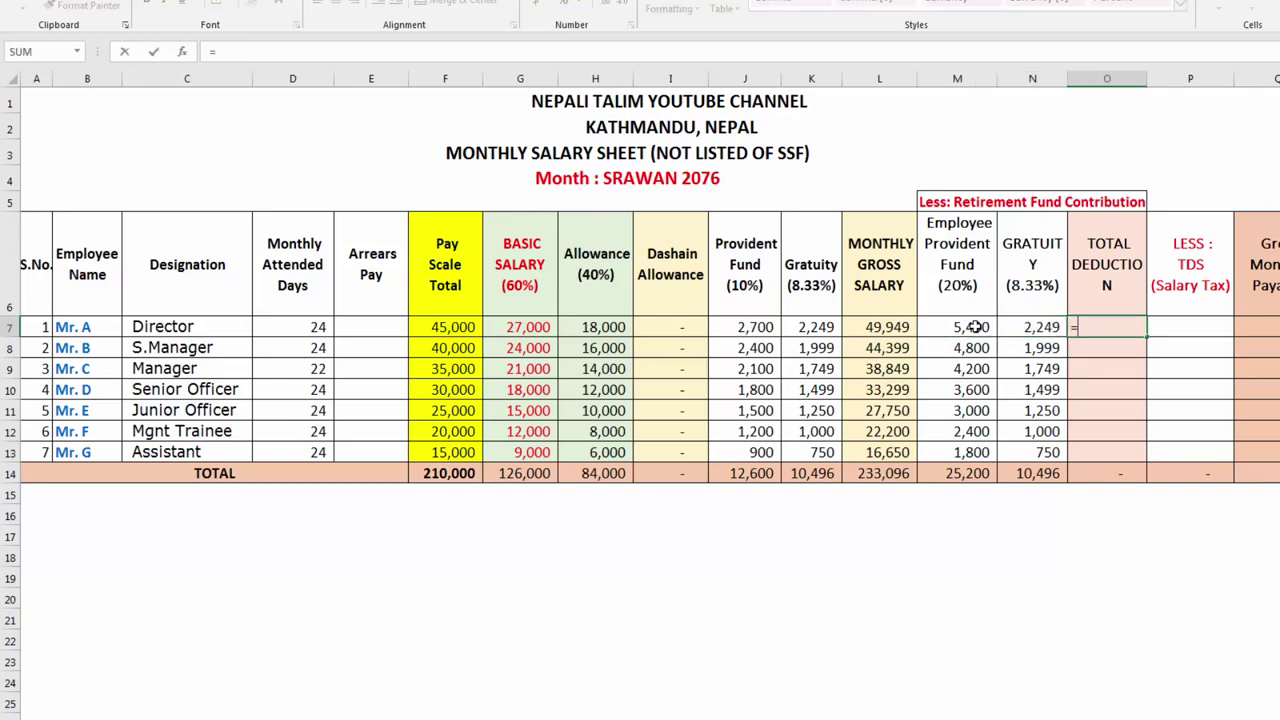
{"action": "left_click", "coordinate": [962, 327]}
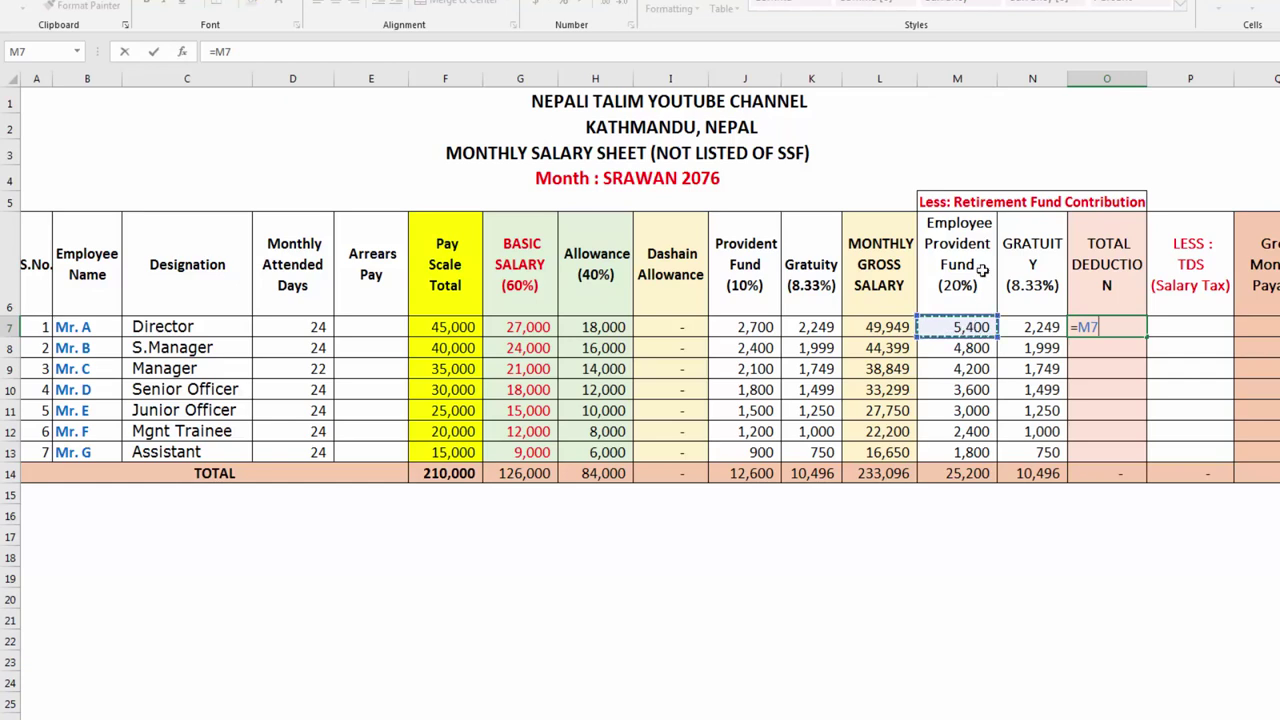
{"action": "type", "text": "+"}
{"action": "left_click", "coordinate": [1026, 327]}
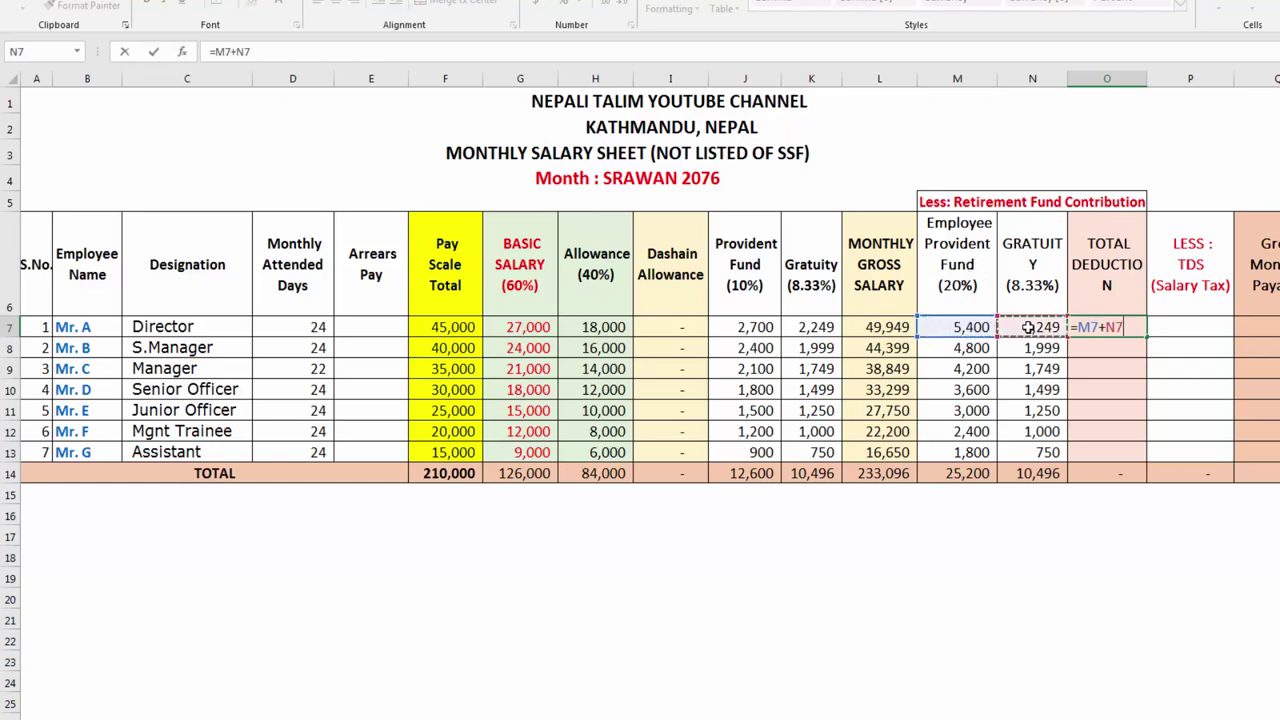
{"action": "key", "text": "Return"}
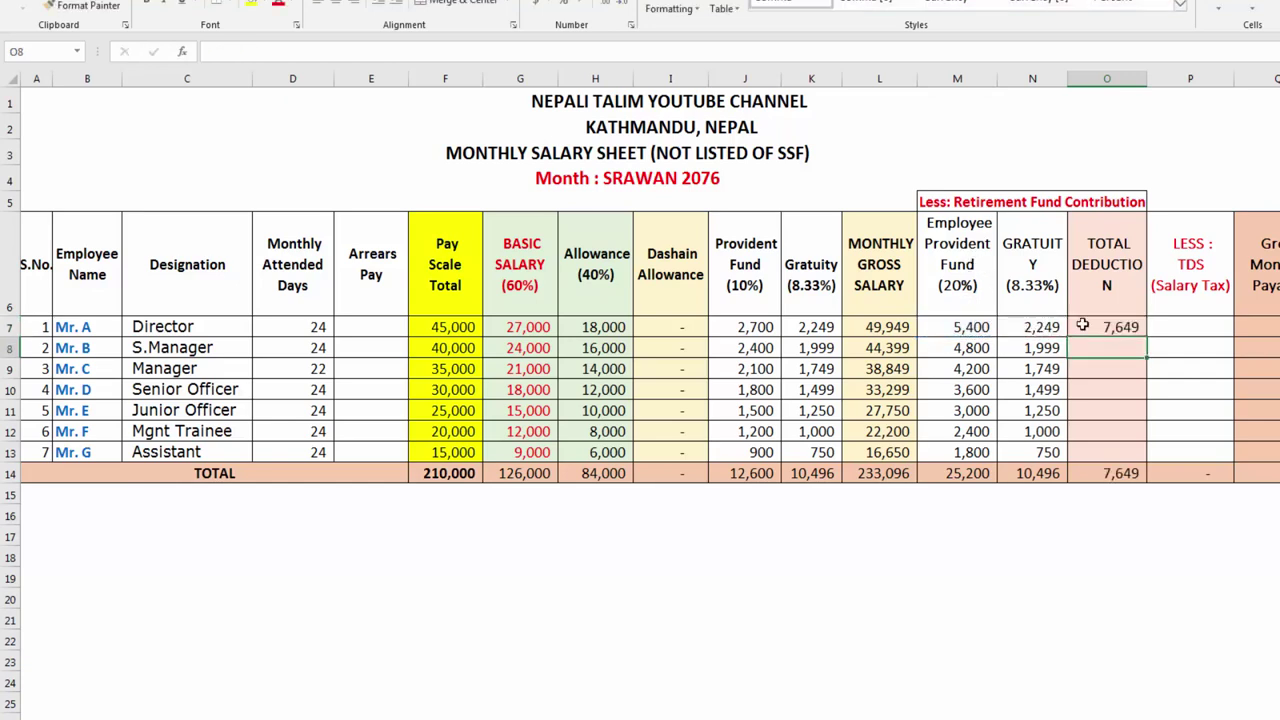
{"action": "left_click", "coordinate": [1122, 330]}
{"action": "left_click_drag", "start_coordinate": [1147, 338], "coordinate": [1145, 462]}
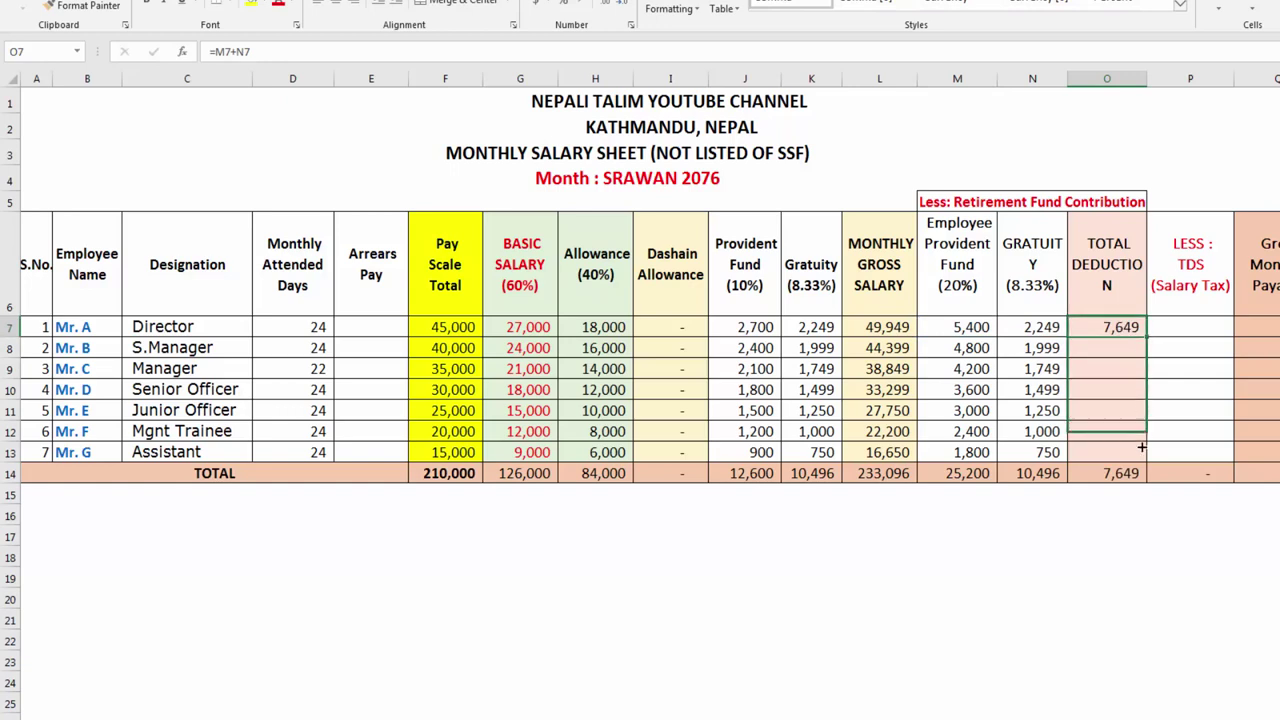
{"action": "left_click", "coordinate": [452, 329]}
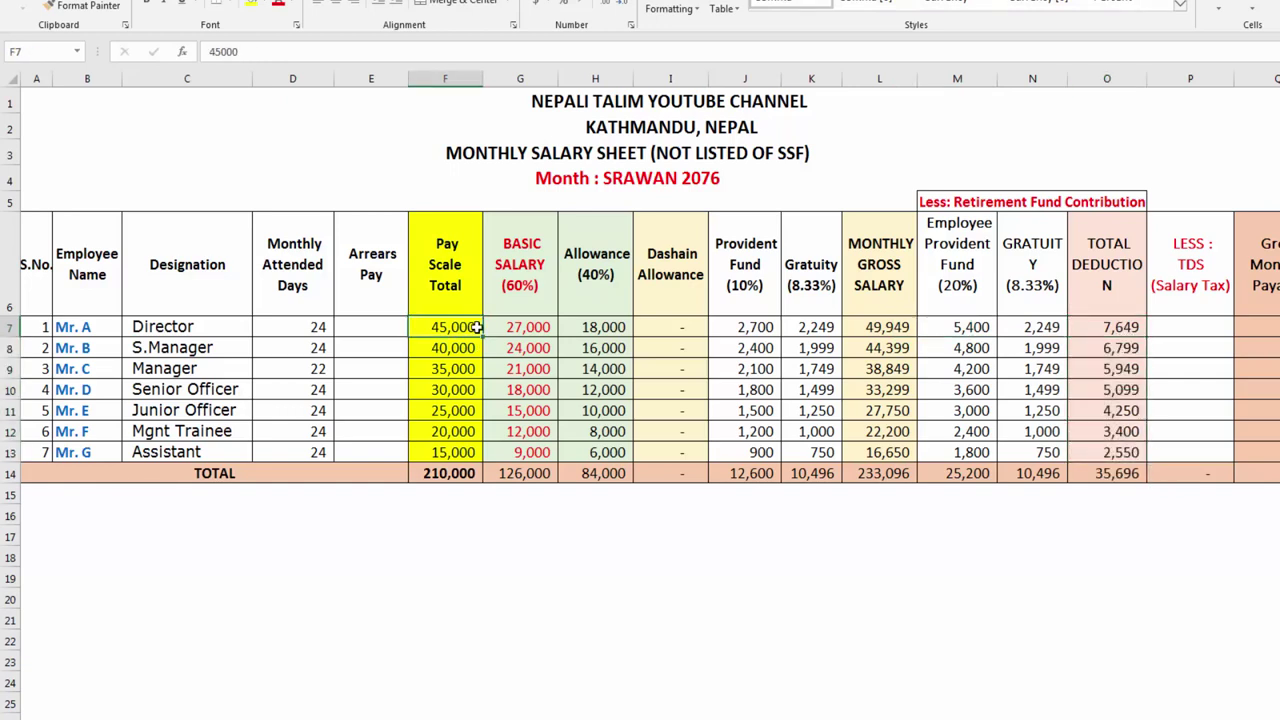
{"action": "left_click", "coordinate": [1093, 336]}
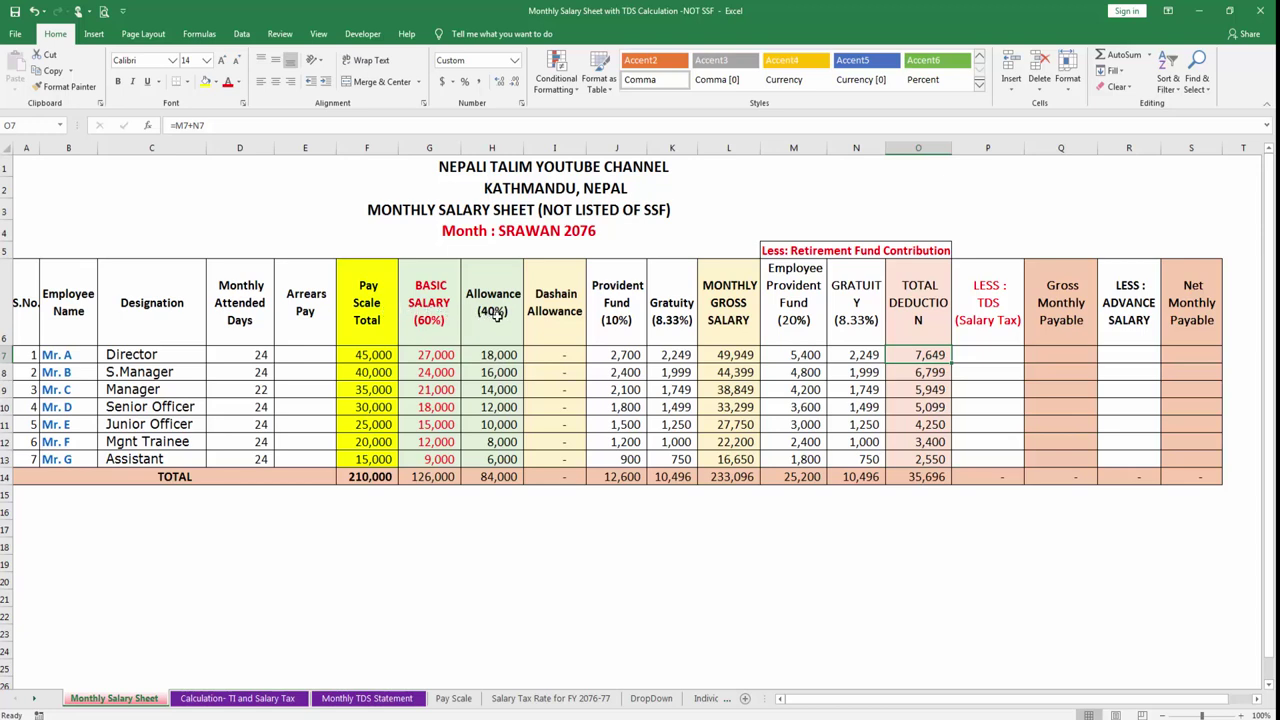
Step: Bold the Total Deduction column from its heading down to the total row
{"action": "left_click_drag", "start_coordinate": [918, 278], "coordinate": [918, 478]}
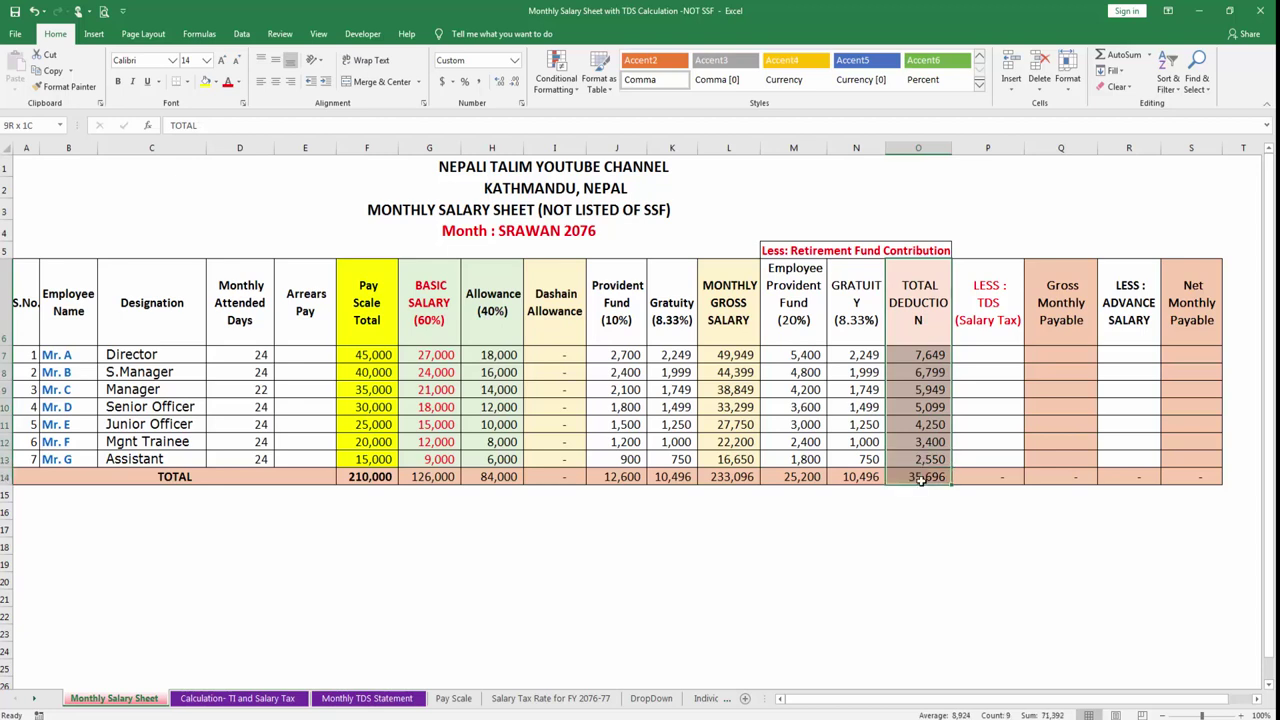
{"action": "left_click", "coordinate": [118, 81]}
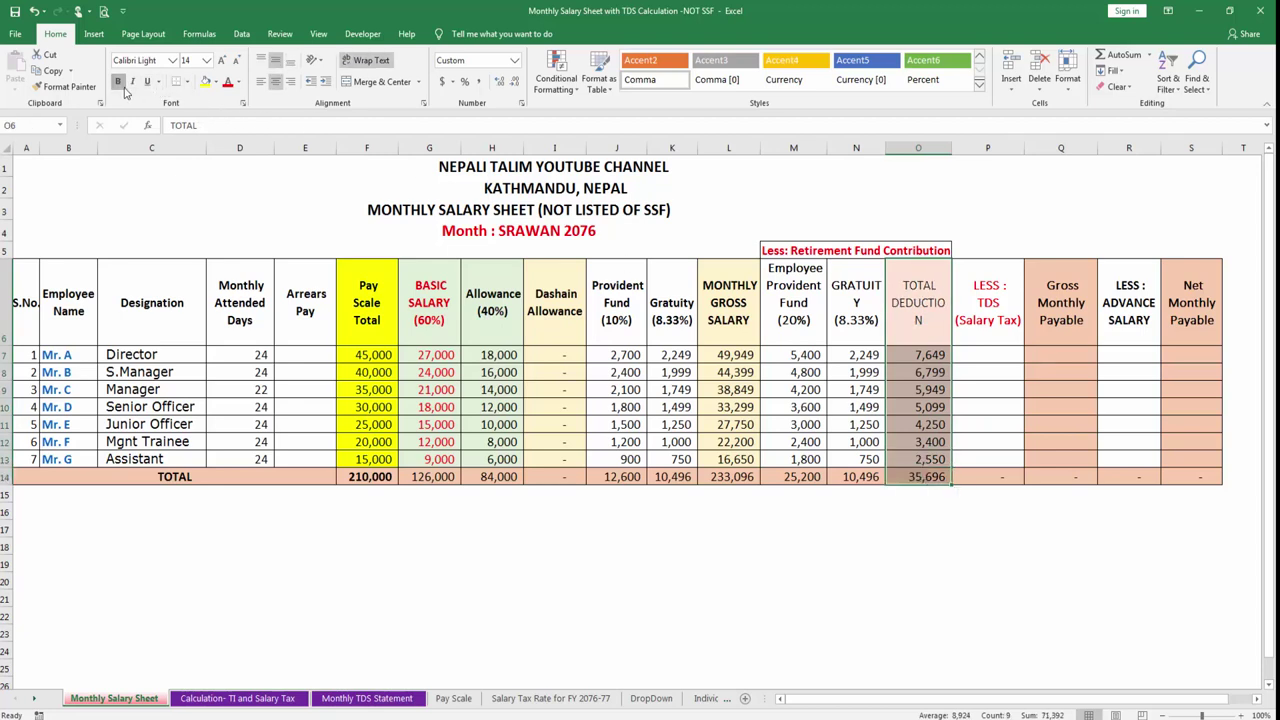
{"action": "left_click", "coordinate": [914, 354]}
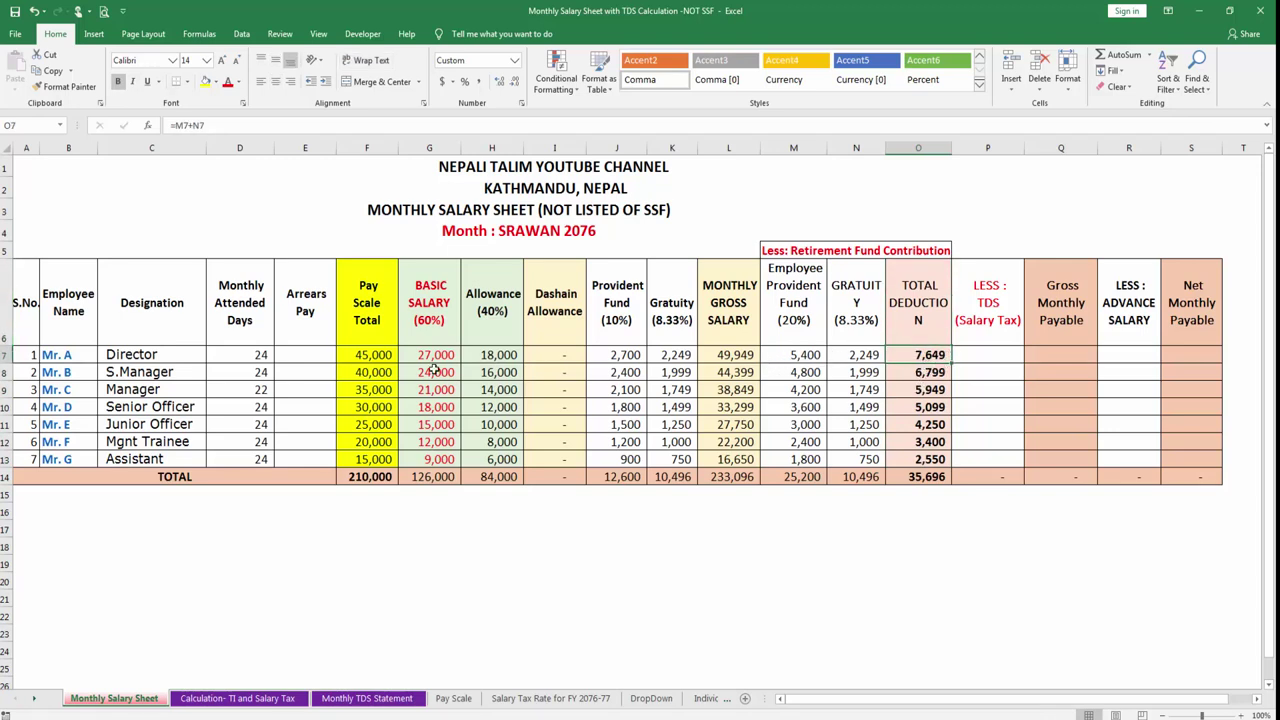
{"action": "left_click", "coordinate": [392, 363]}
{"action": "left_click", "coordinate": [932, 372]}
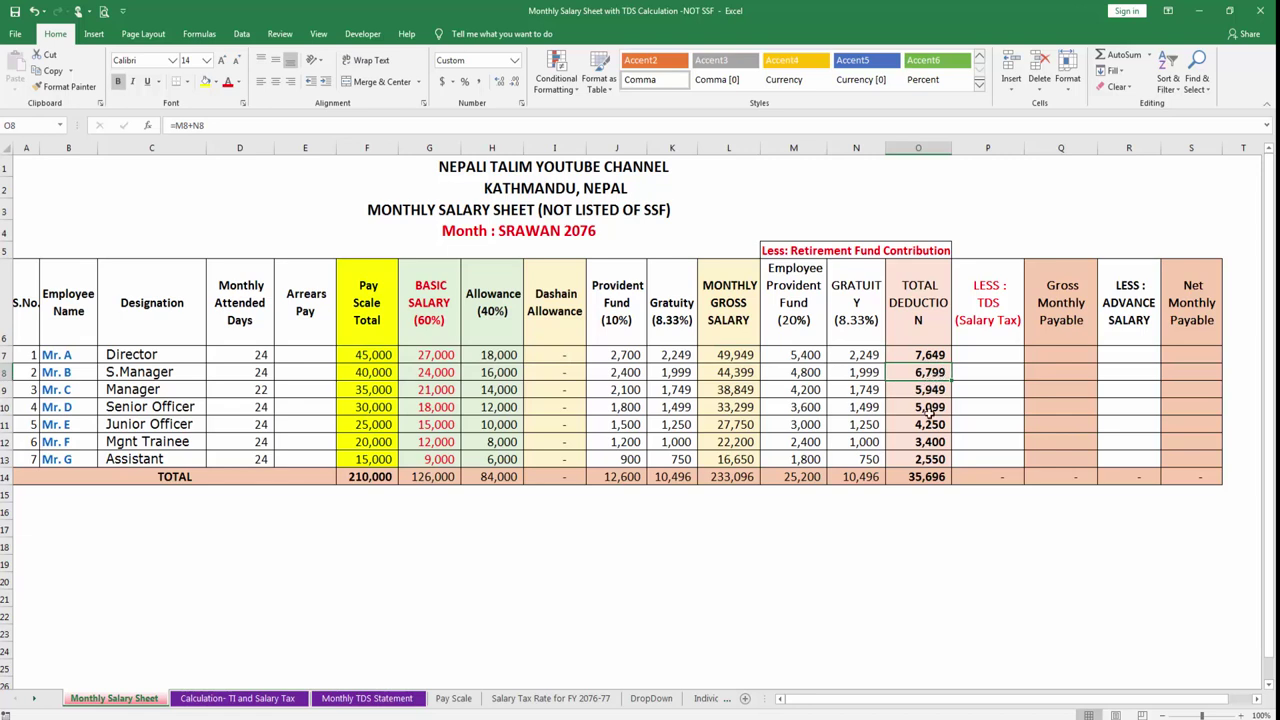
Step: Re-enter the Total Deduction total as =SUM(O7:O13), giving 35,696
{"action": "left_click", "coordinate": [928, 477]}
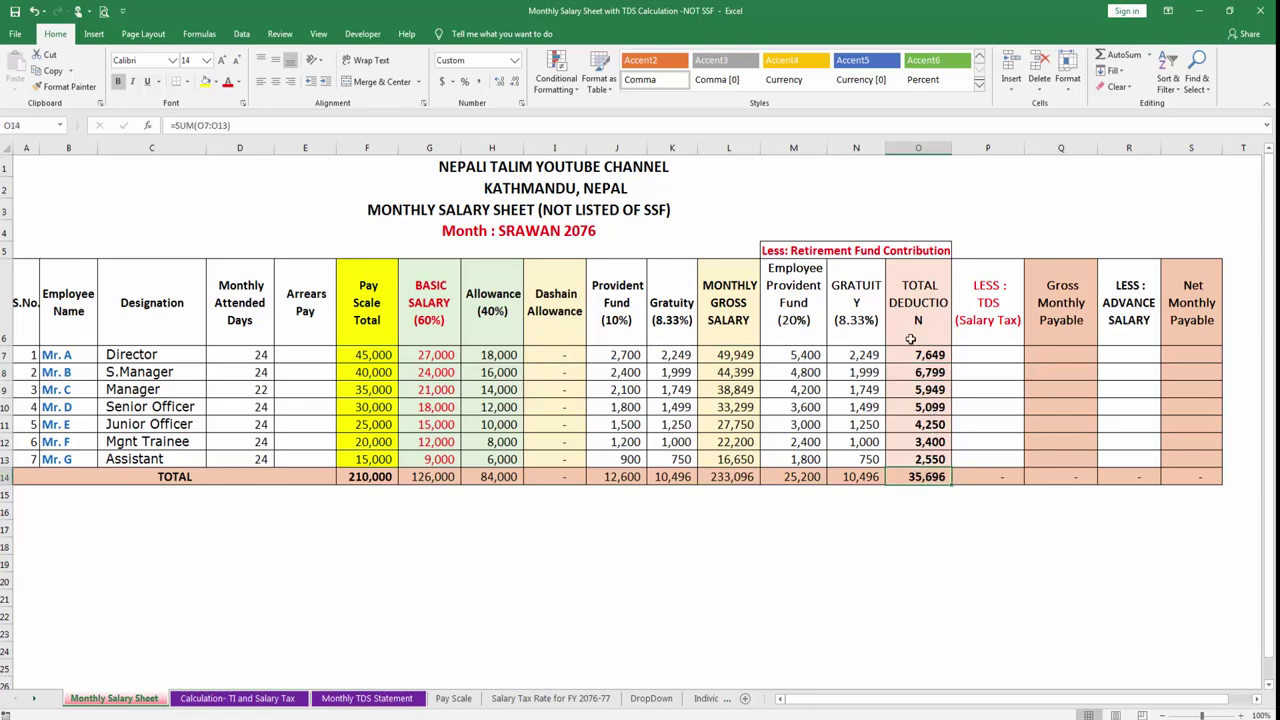
{"action": "key", "text": "alt+equal"}
{"action": "key", "text": "ctrl+Return"}
{"action": "left_click", "coordinate": [6, 479]}
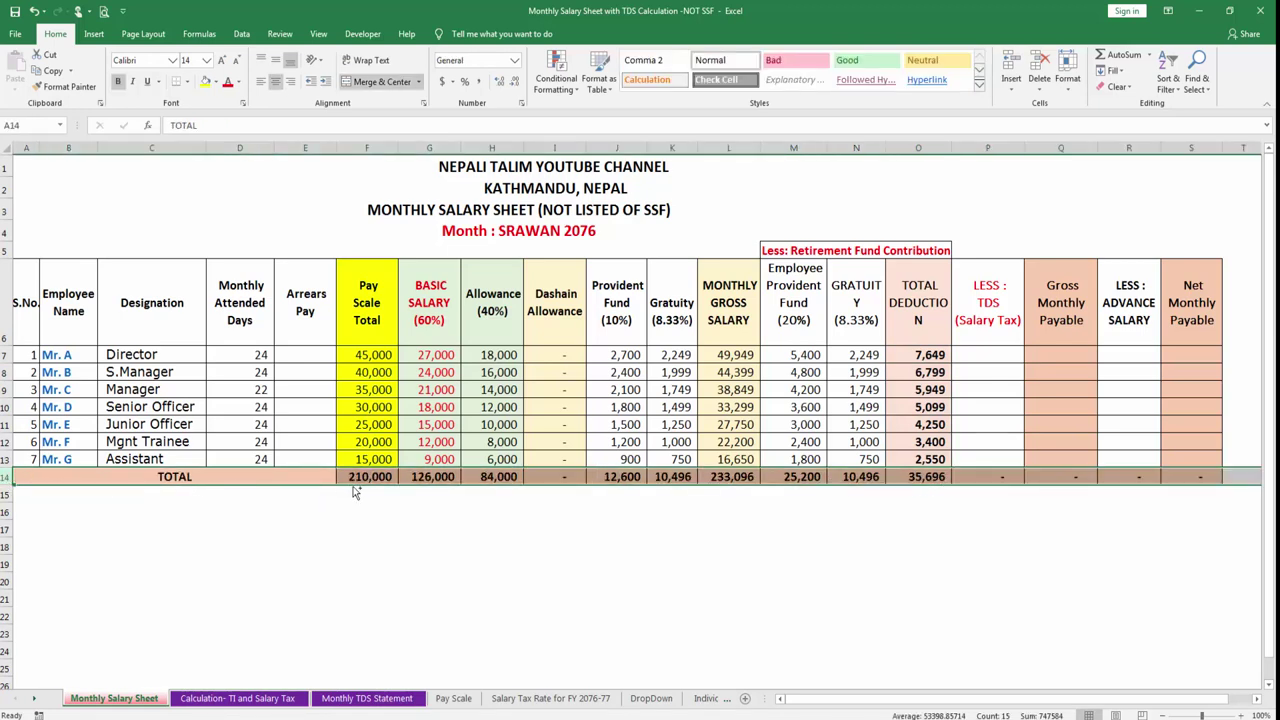
{"action": "left_click", "coordinate": [766, 516]}
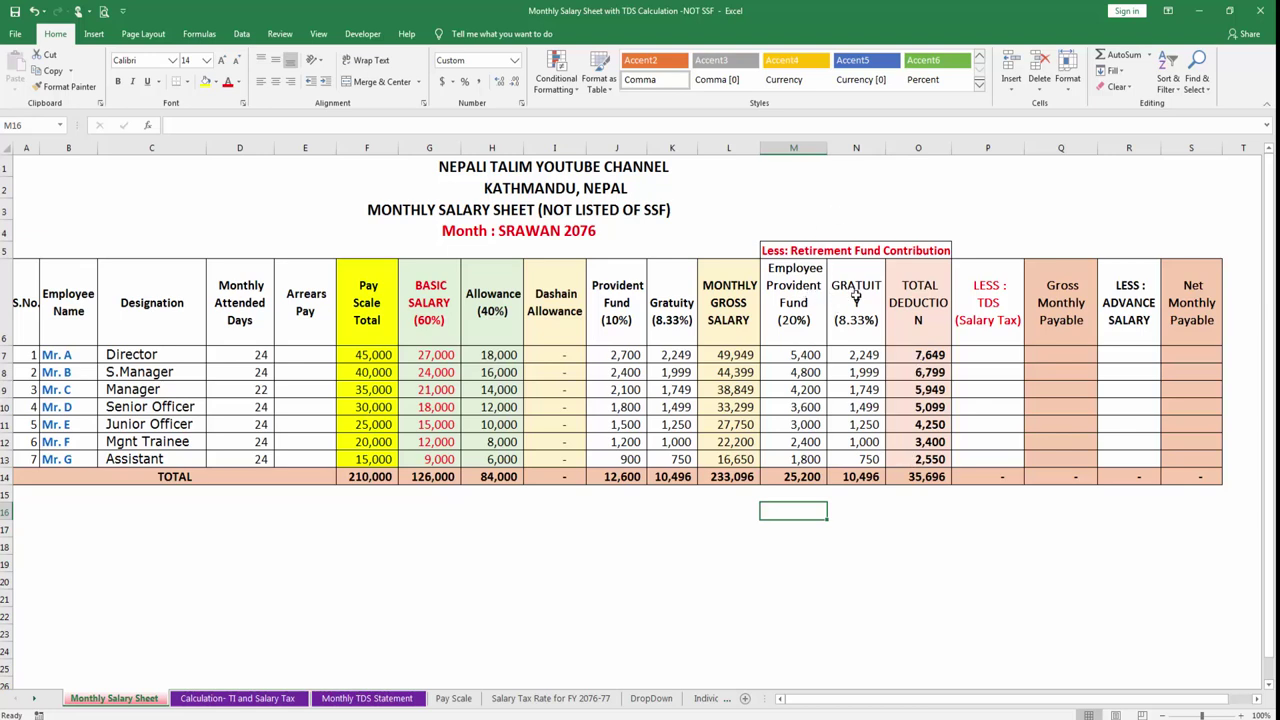
Step: Compare the Provident Fund and Gratuity sums with Total Deduction, ending on Mr. A's TDS cell
{"action": "left_click", "coordinate": [849, 295]}
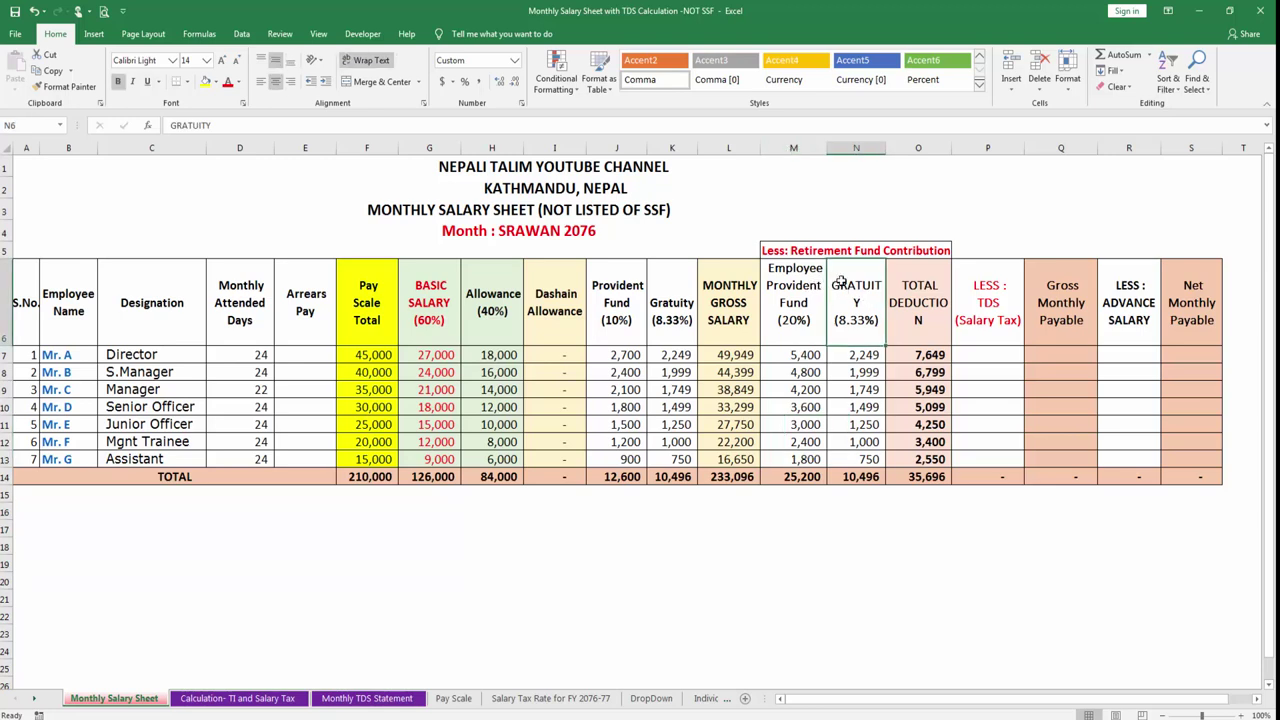
{"action": "left_click", "coordinate": [916, 292]}
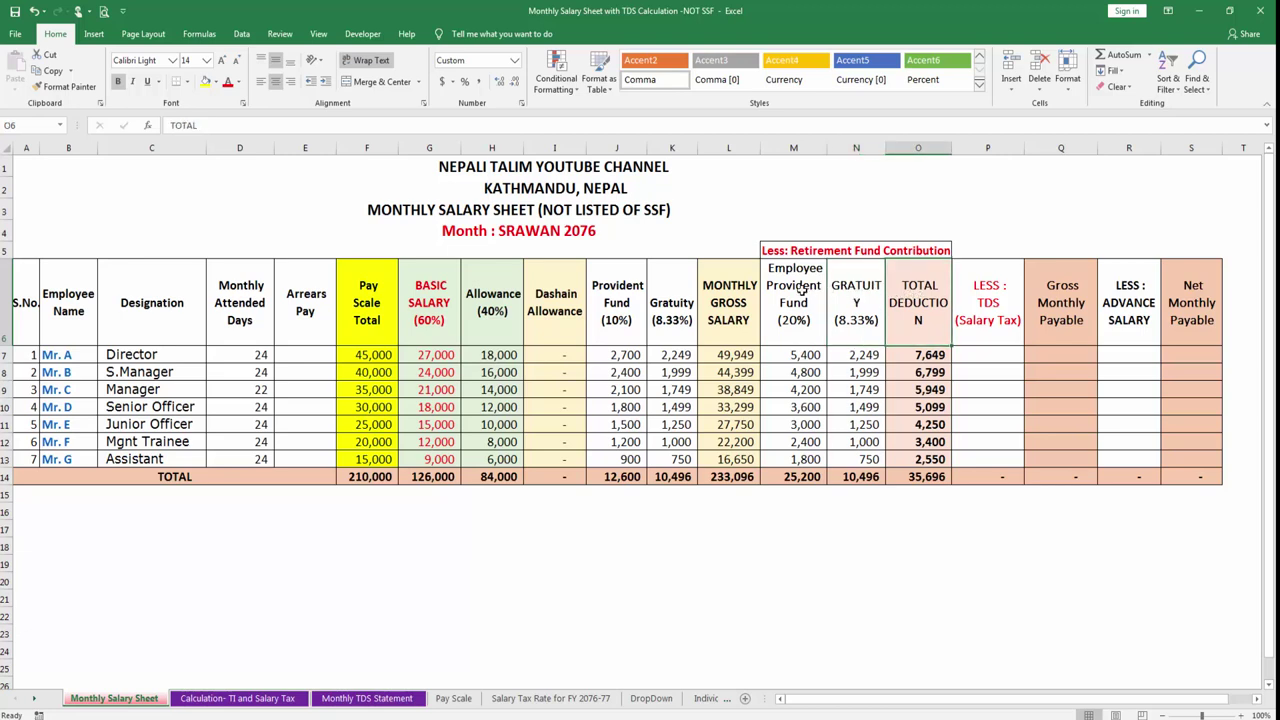
{"action": "left_click", "coordinate": [855, 300]}
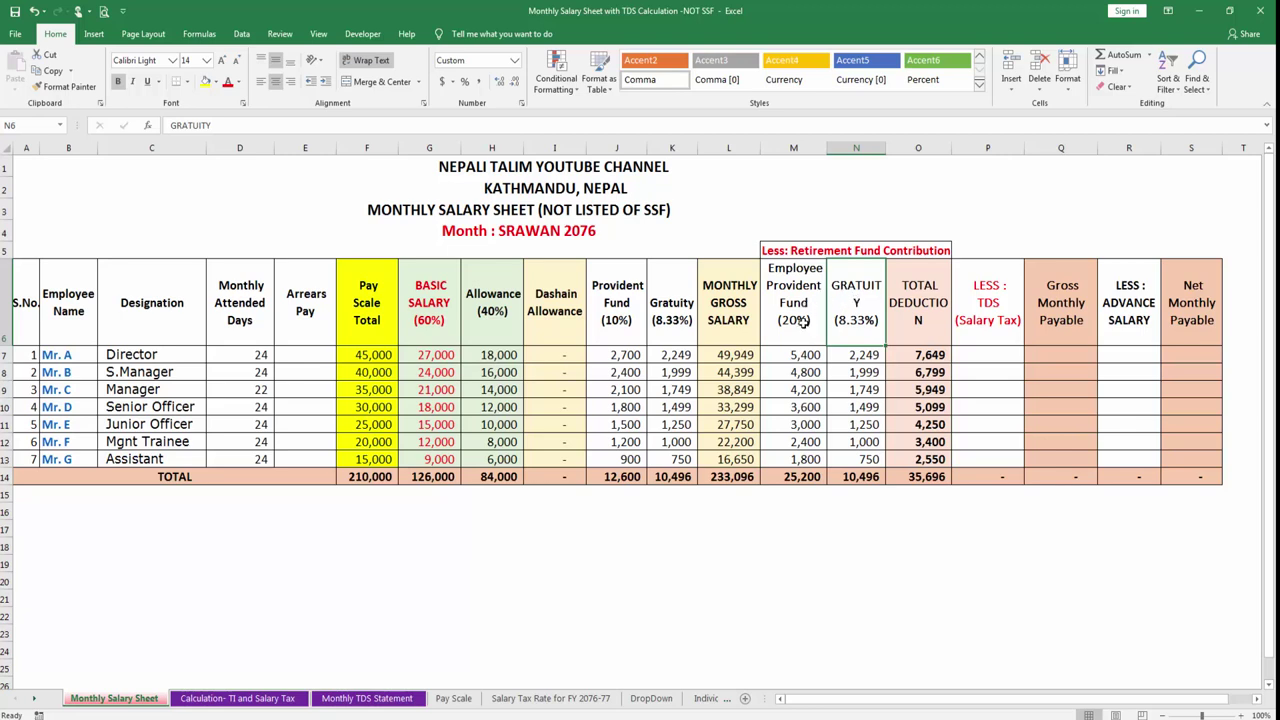
{"action": "left_click_drag", "start_coordinate": [802, 320], "coordinate": [803, 454]}
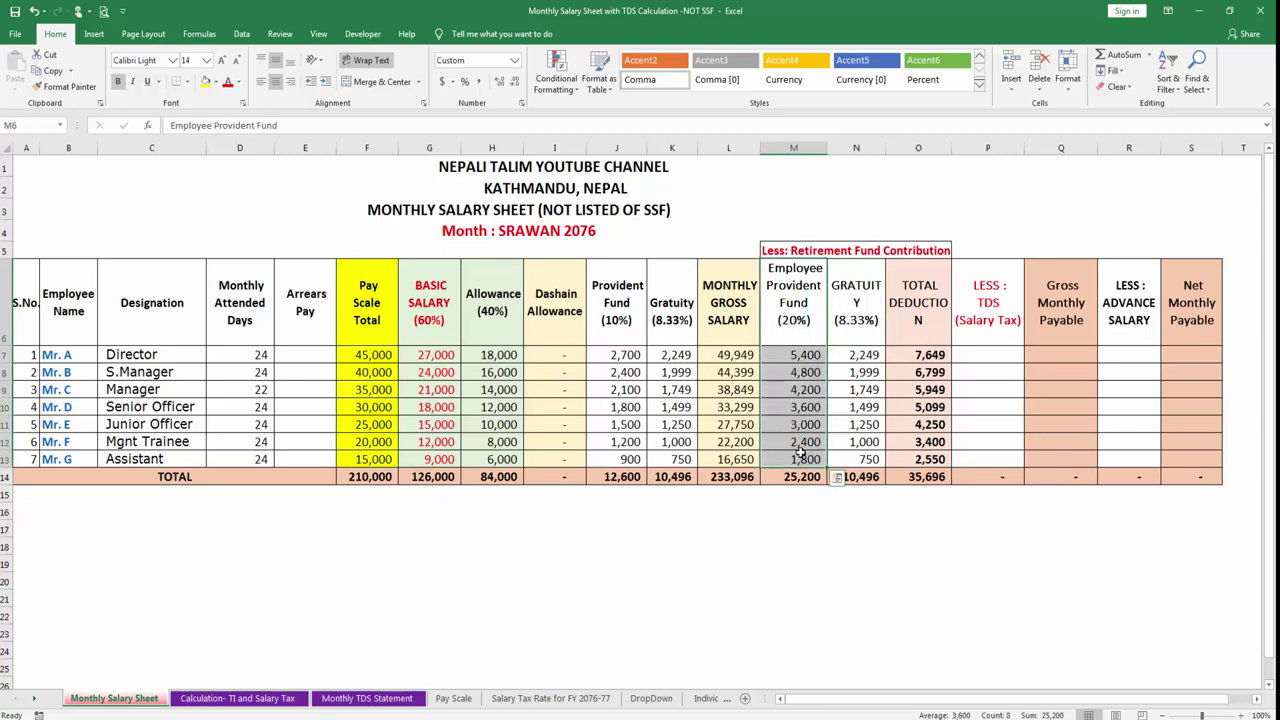
{"action": "left_click_drag", "start_coordinate": [850, 318], "coordinate": [852, 461]}
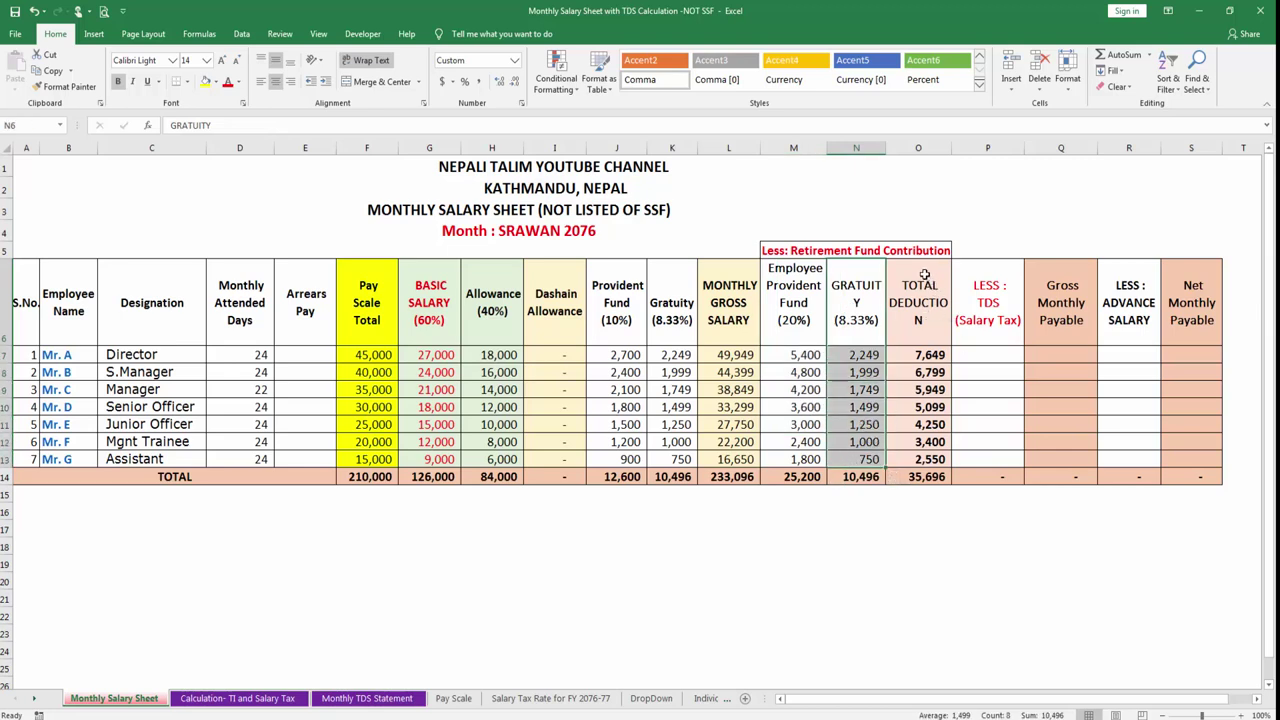
{"action": "left_click", "coordinate": [925, 277]}
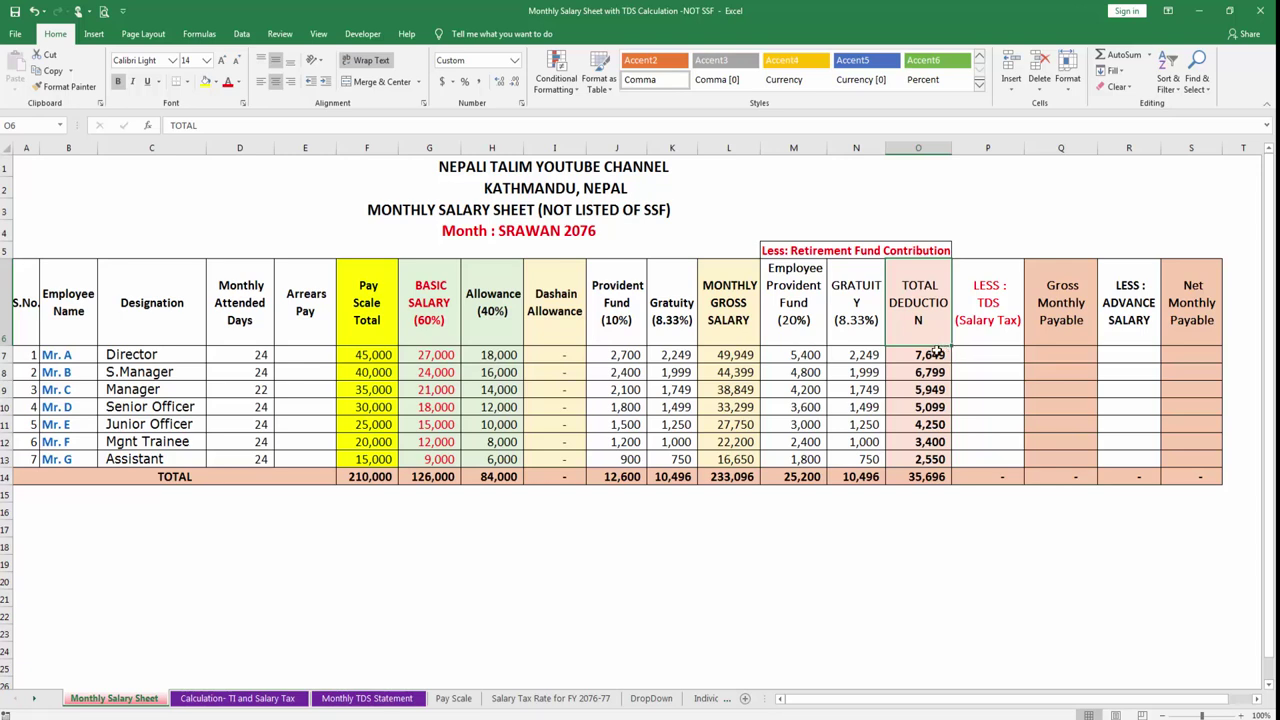
{"action": "left_click", "coordinate": [1001, 335]}
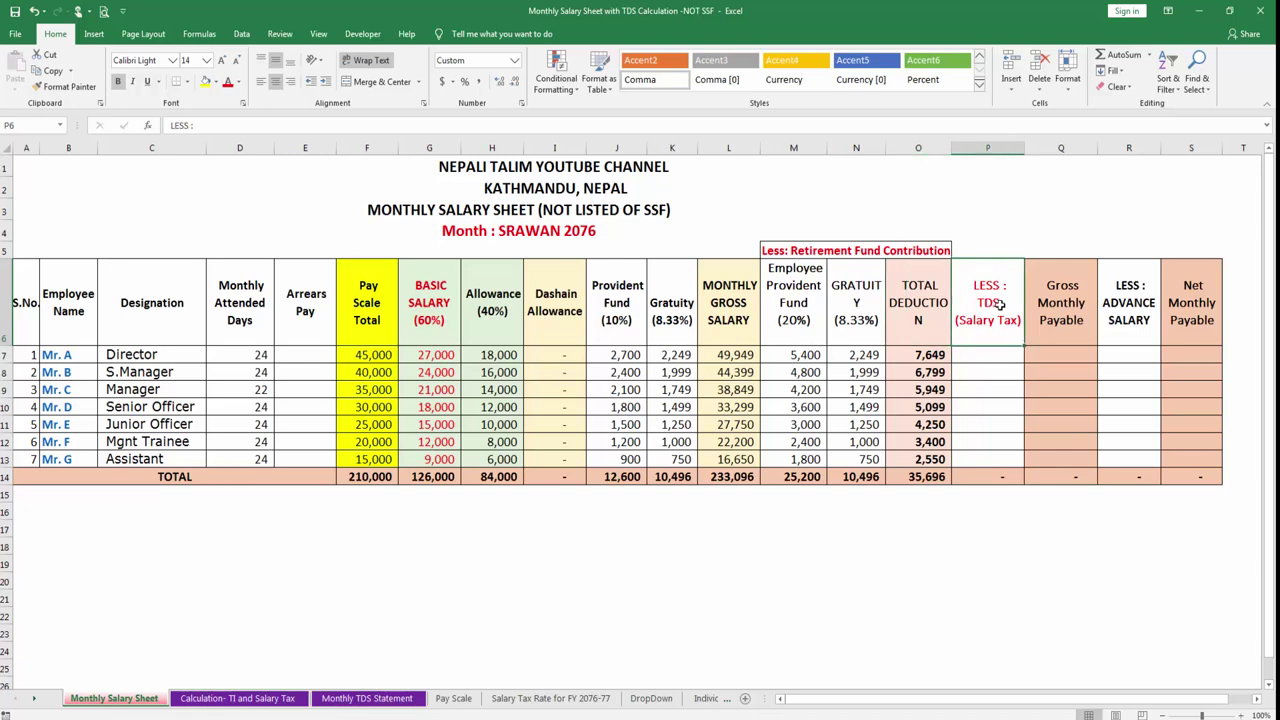
{"action": "left_click", "coordinate": [921, 354]}
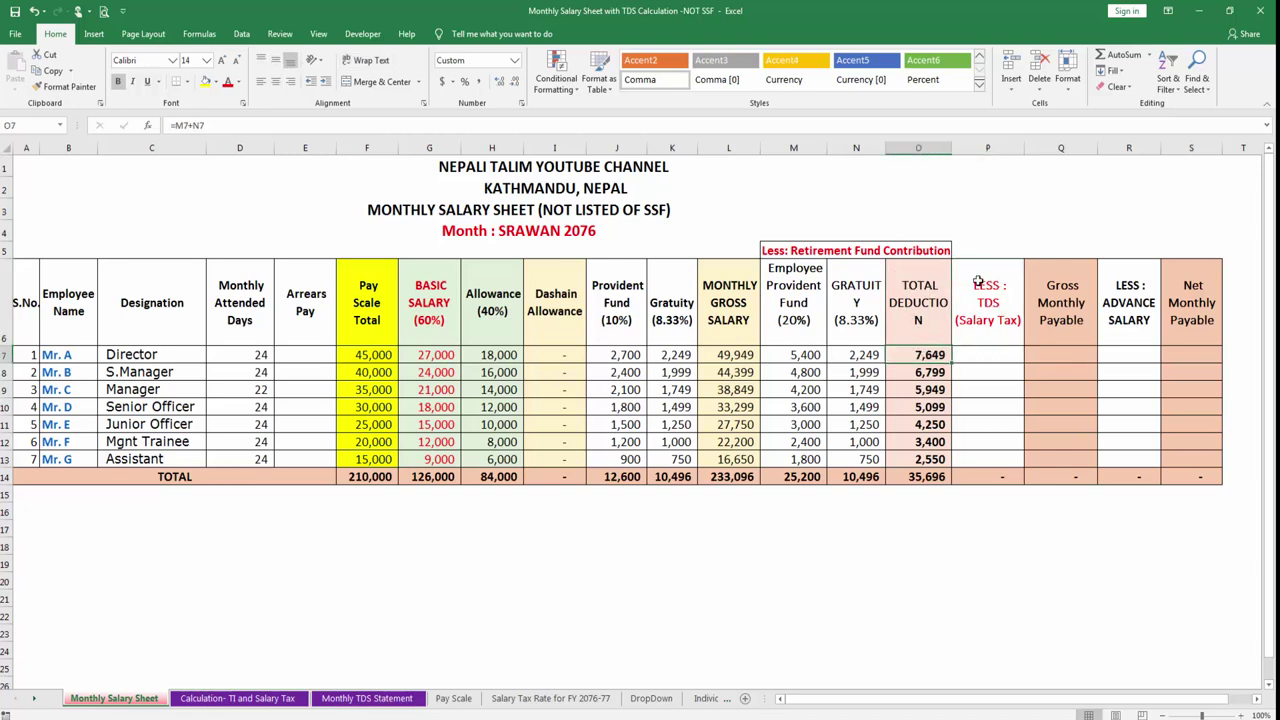
{"action": "left_click", "coordinate": [984, 298]}
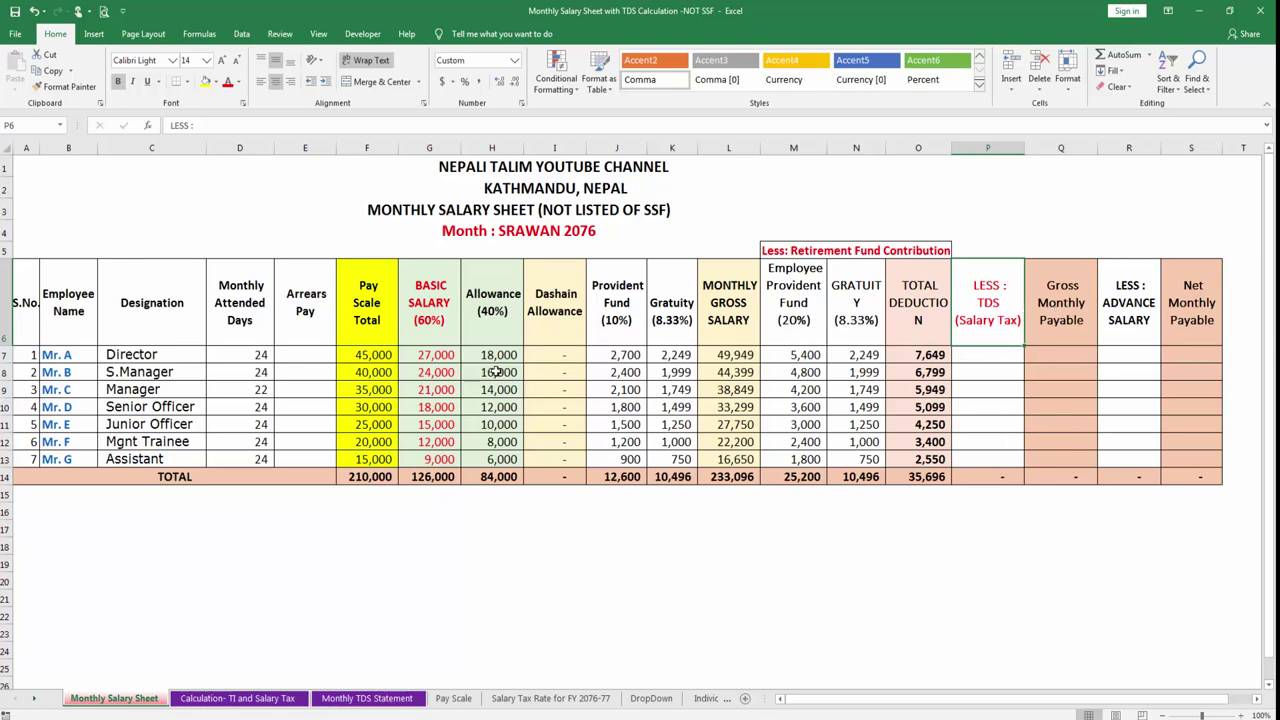
{"action": "left_click", "coordinate": [976, 356]}
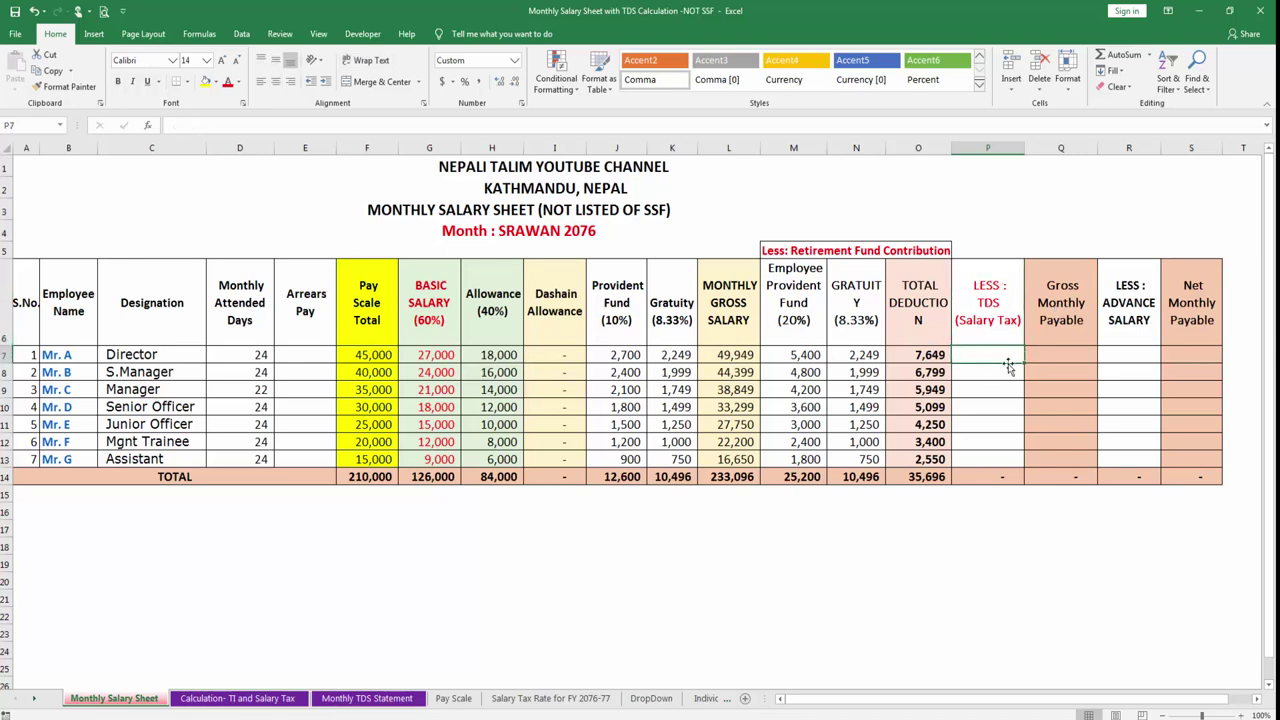
Step: Link Mr. A's TDS to the 1,327 monthly tax in BC9 of the Calculation- TI and Salary Tax sheet
{"action": "type", "text": "="}
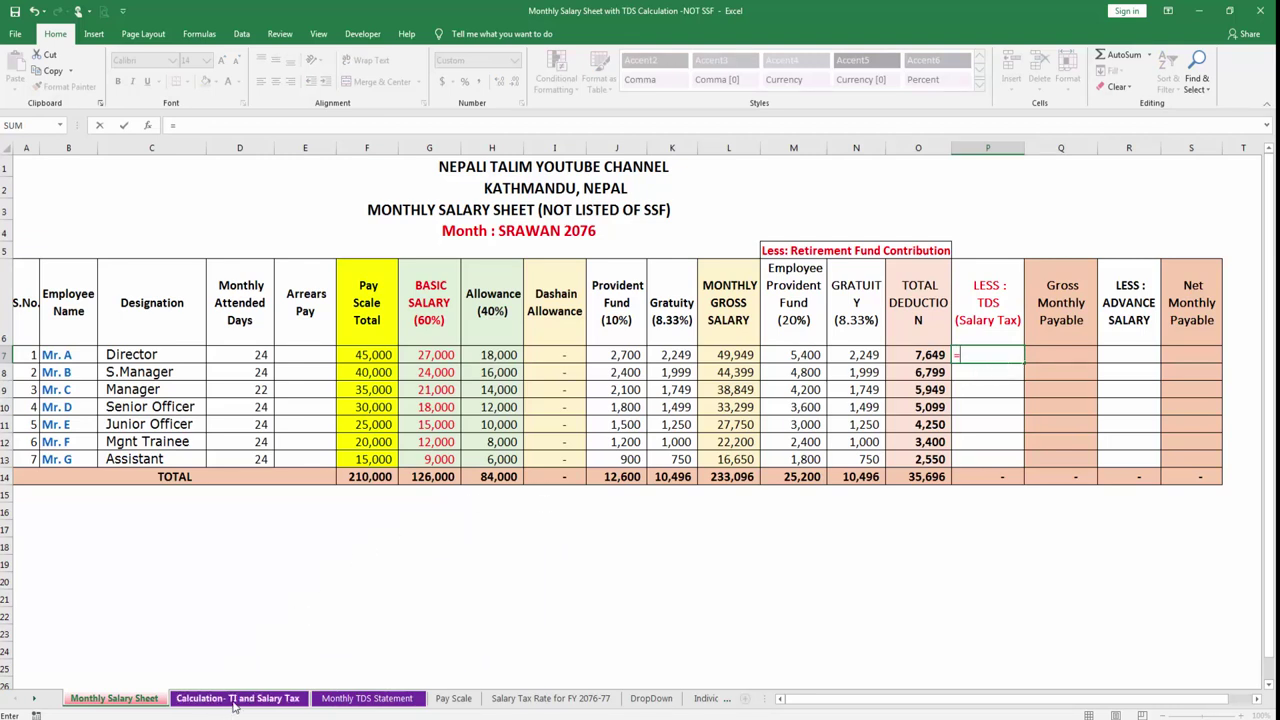
{"action": "left_click", "coordinate": [236, 700]}
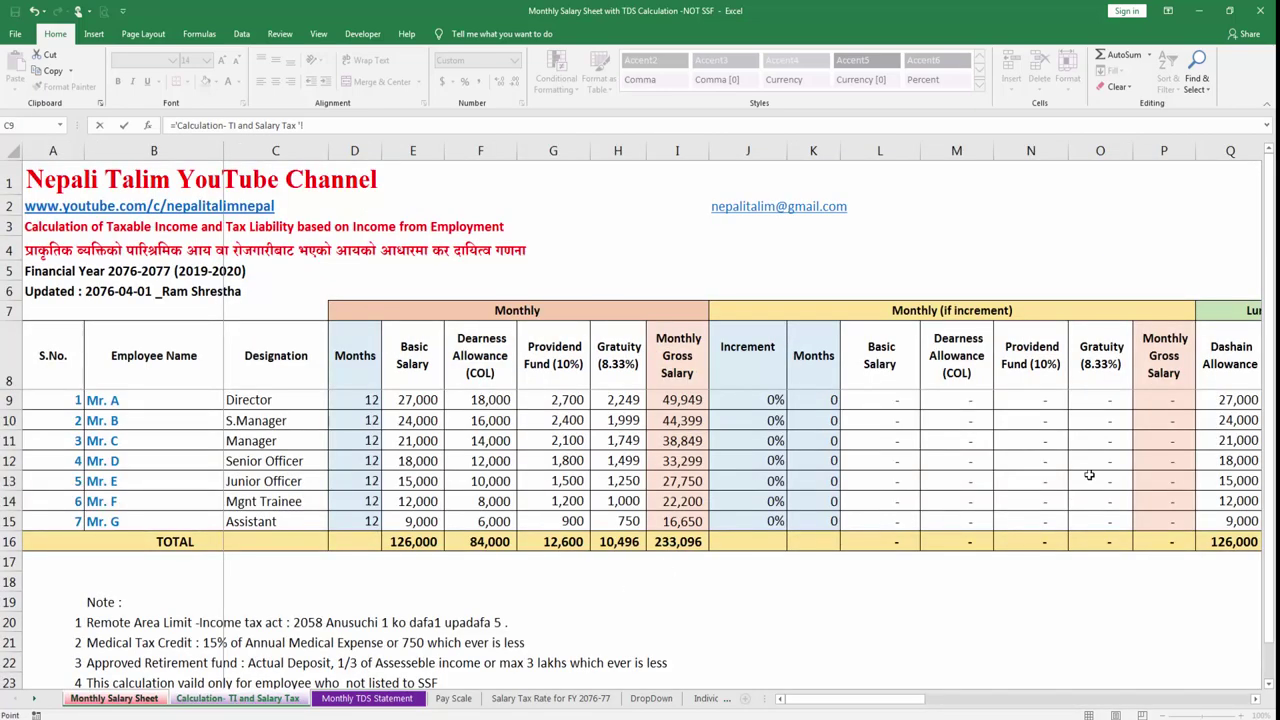
{"action": "left_click", "coordinate": [1185, 397]}
{"action": "key", "text": "Right"}
{"action": "key", "text": "Right"}
{"action": "key", "text": "Right"}
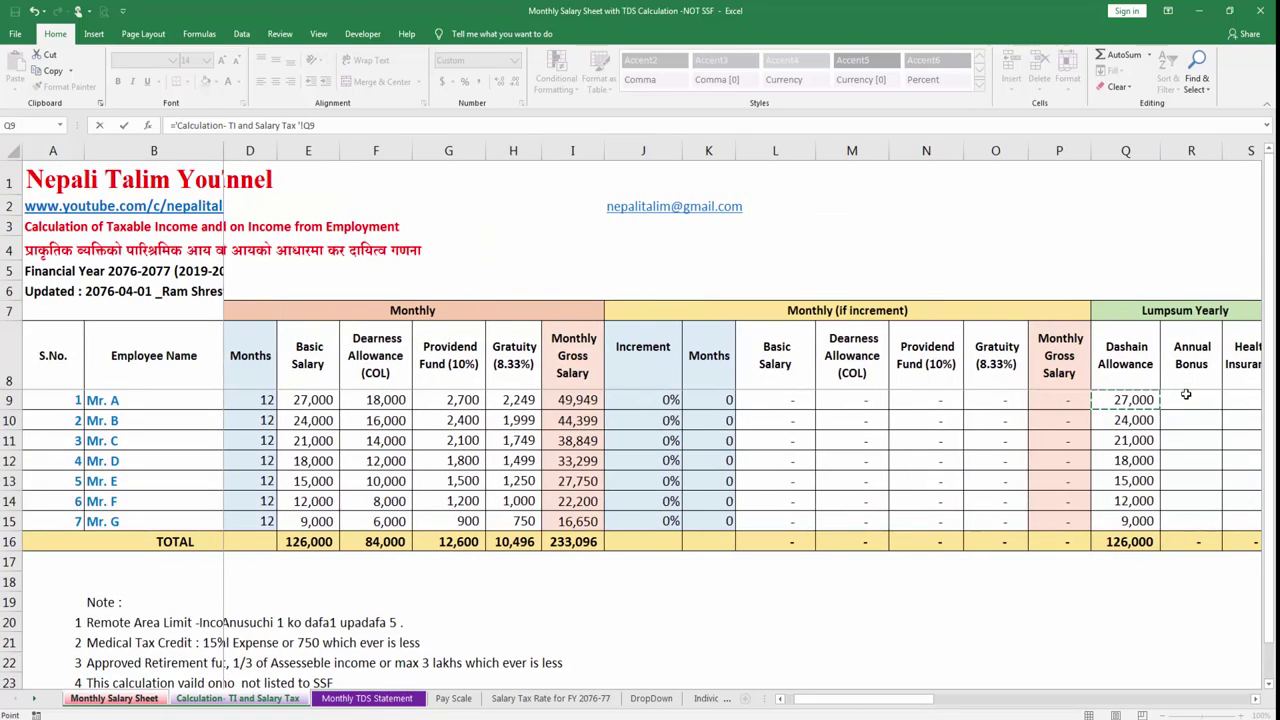
{"action": "key", "text": "Right"}
{"action": "key", "text": "Right"}
{"action": "key", "text": "Right"}
{"action": "key", "text": "Right"}
{"action": "key", "text": "Right"}
{"action": "key", "text": "Right"}
{"action": "key", "text": "Right"}
{"action": "key", "text": "Right"}
{"action": "key", "text": "Right"}
{"action": "key", "text": "Right"}
{"action": "key", "text": "Right"}
{"action": "key", "text": "Right"}
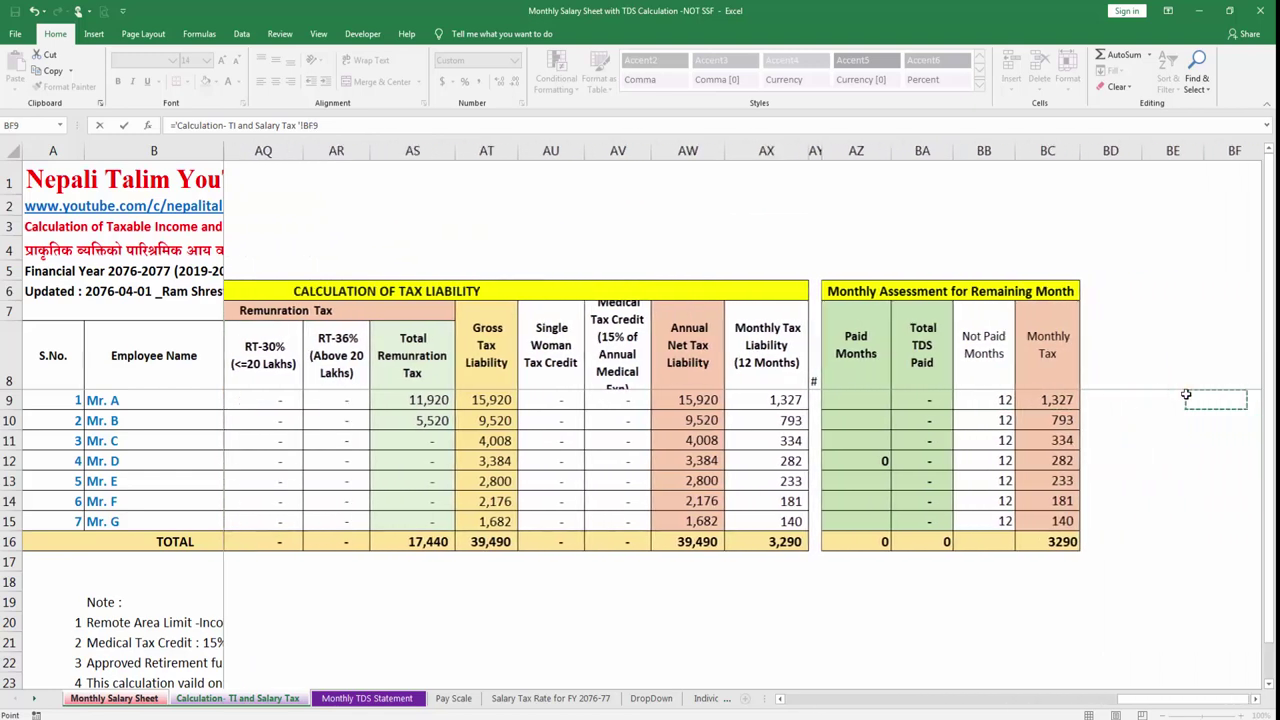
{"action": "key", "text": "Right"}
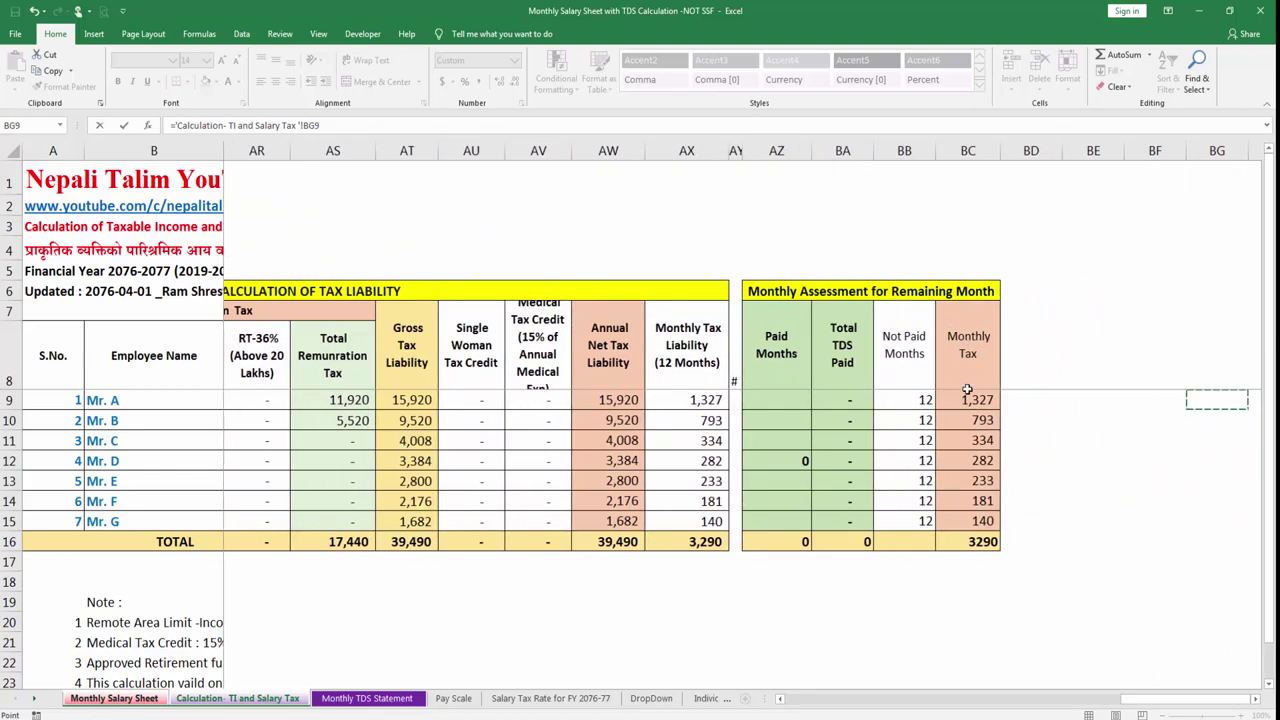
{"action": "left_click", "coordinate": [973, 402]}
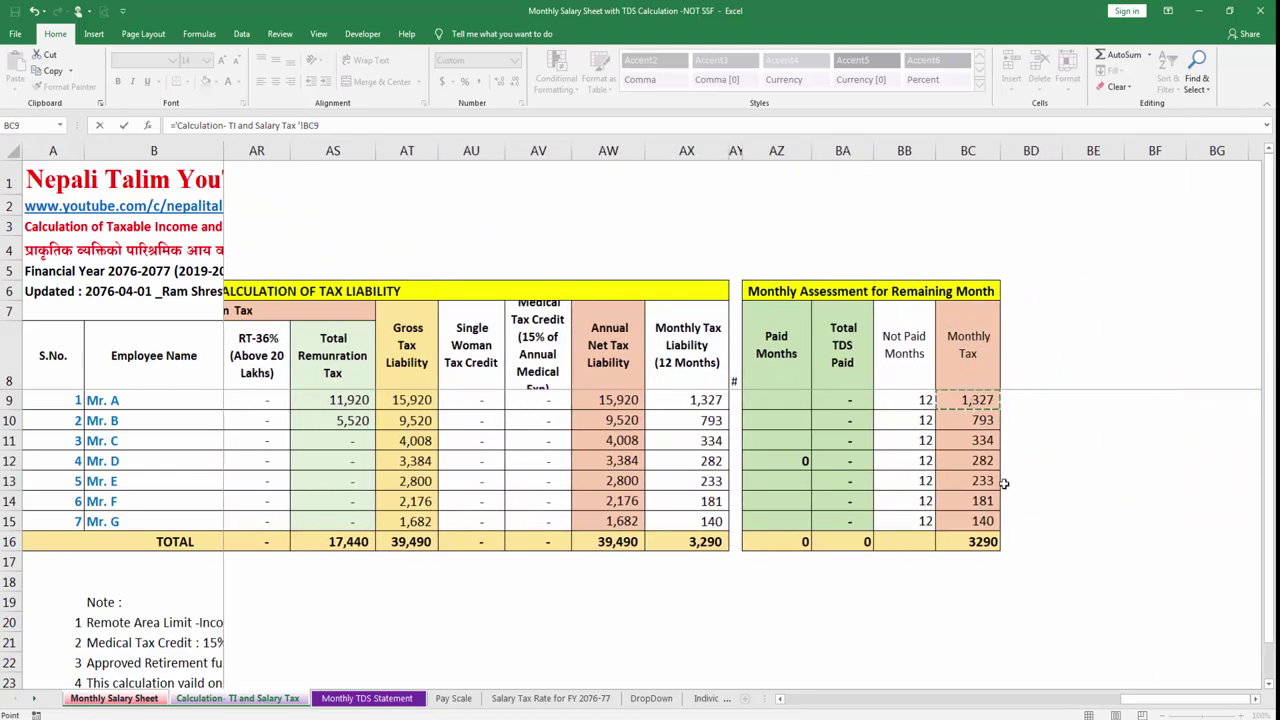
{"action": "key", "text": "Return"}
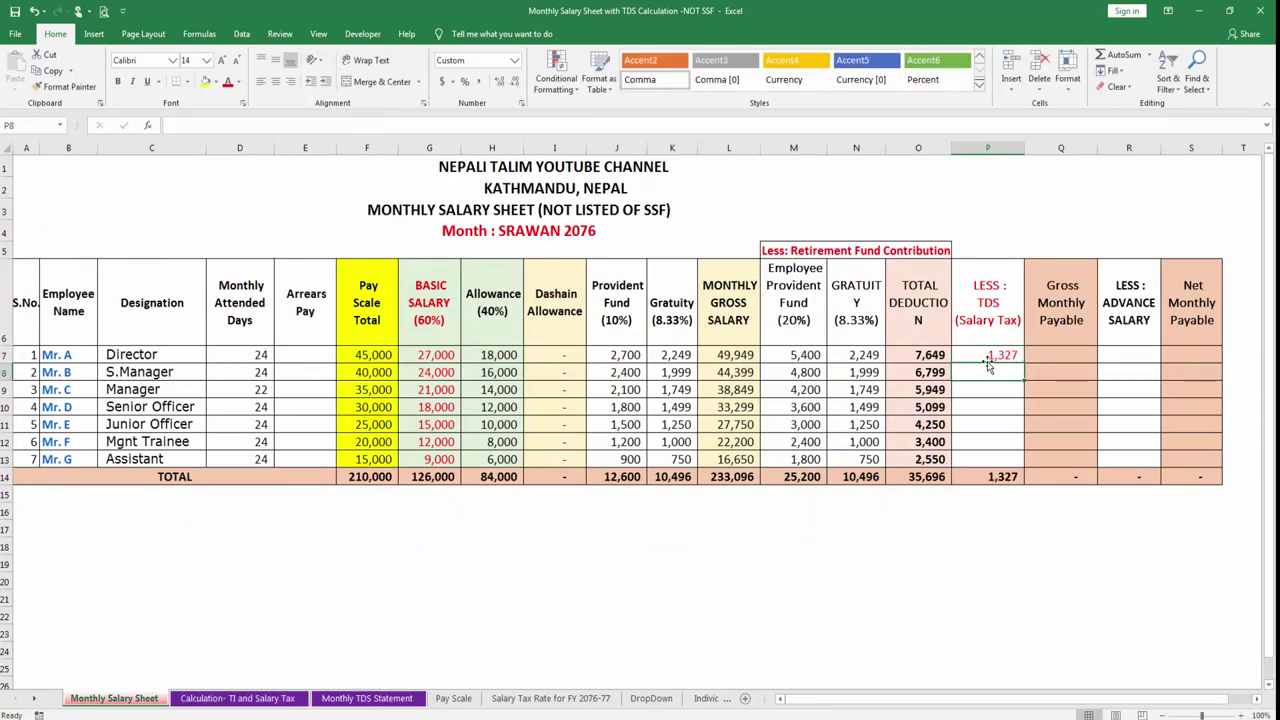
{"action": "left_click", "coordinate": [988, 356]}
{"action": "left_click_drag", "start_coordinate": [1022, 372], "coordinate": [1020, 466]}
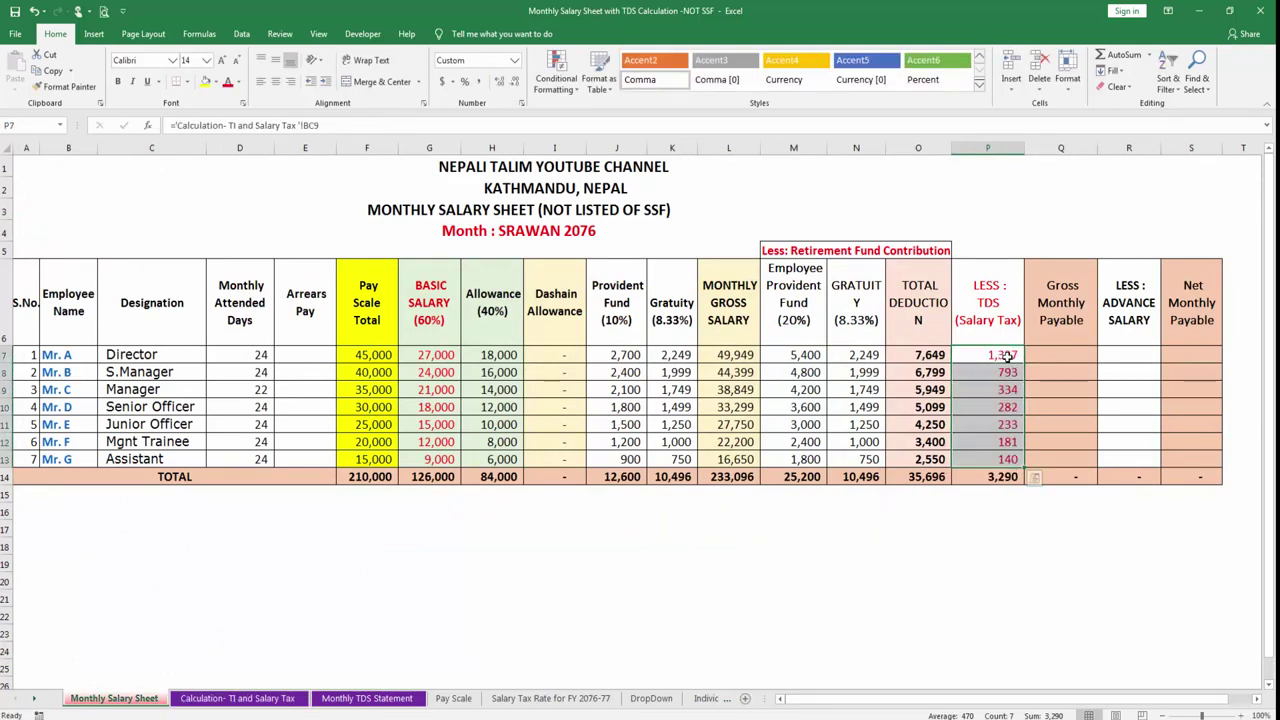
{"action": "left_click", "coordinate": [1007, 356]}
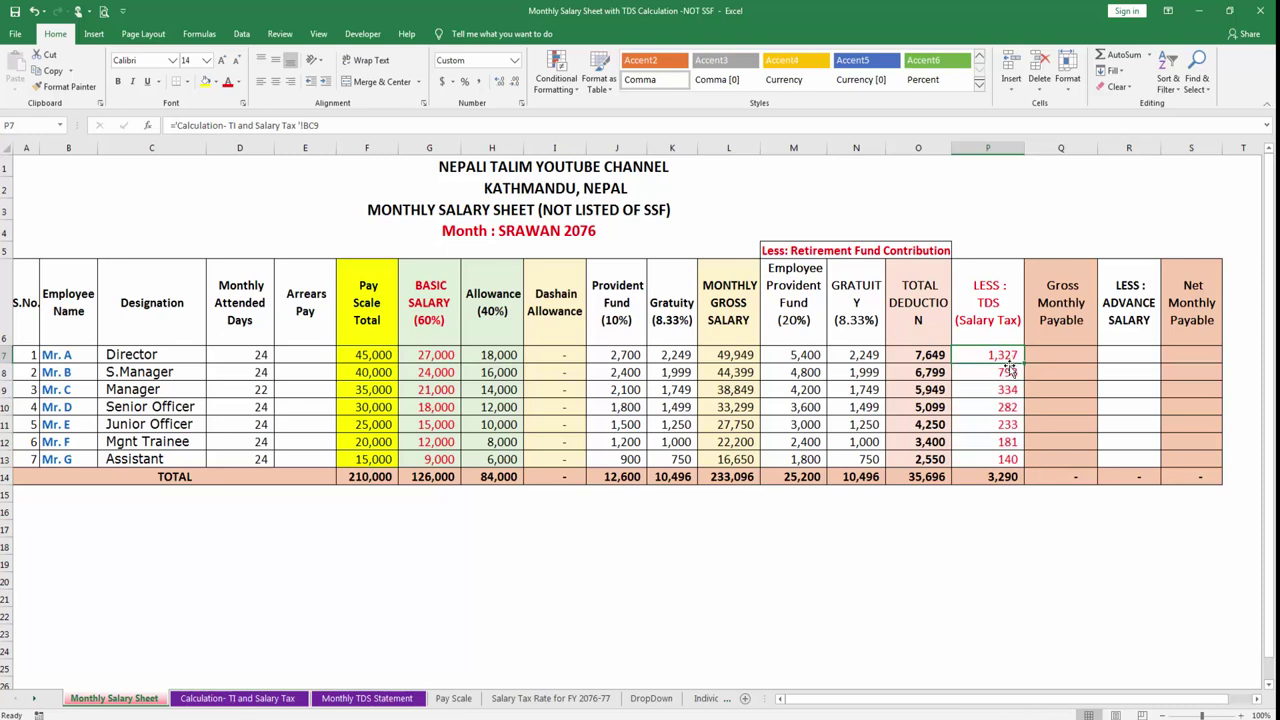
{"action": "left_click", "coordinate": [68, 373]}
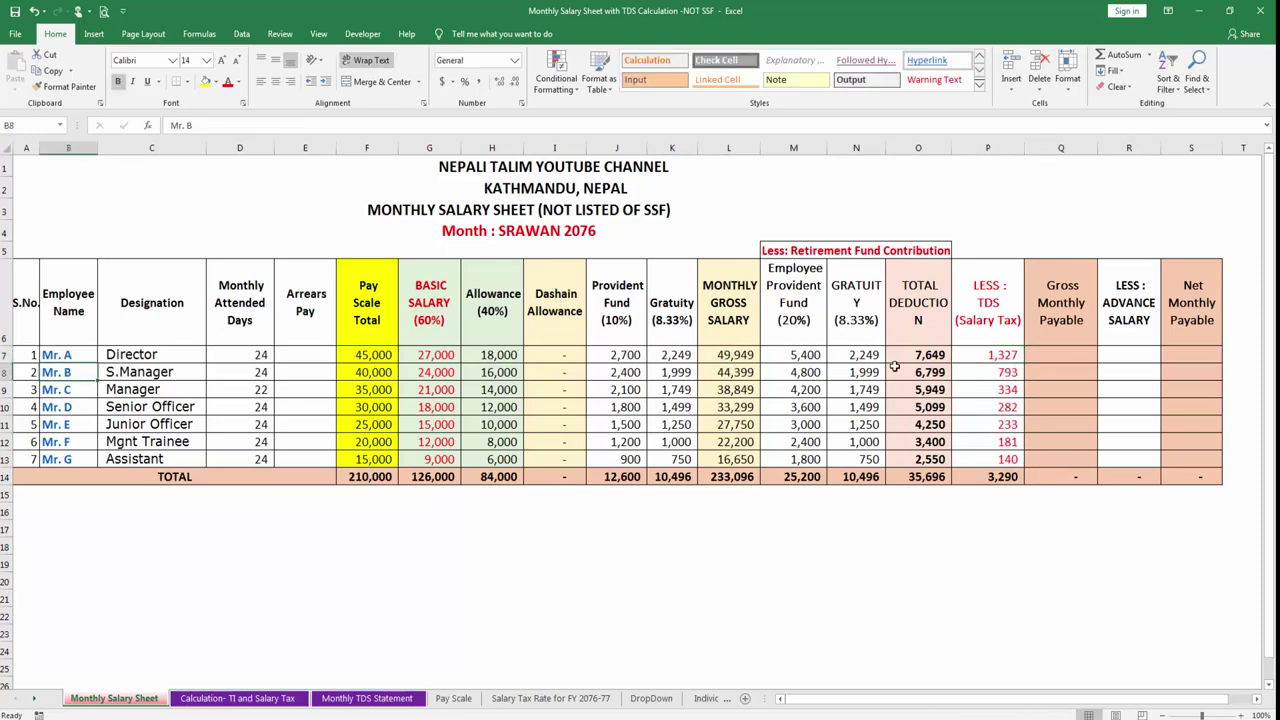
{"action": "left_click", "coordinate": [987, 373]}
{"action": "left_click", "coordinate": [84, 399]}
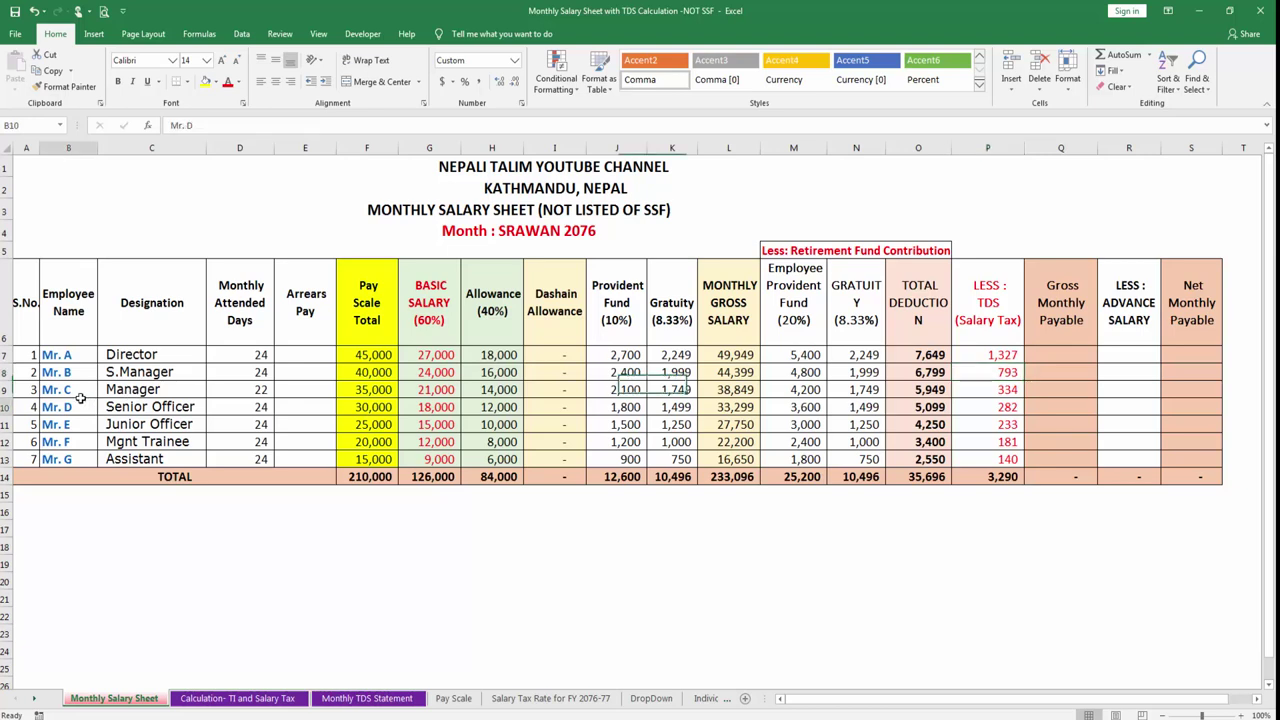
{"action": "left_click", "coordinate": [986, 407]}
{"action": "left_click", "coordinate": [1003, 476]}
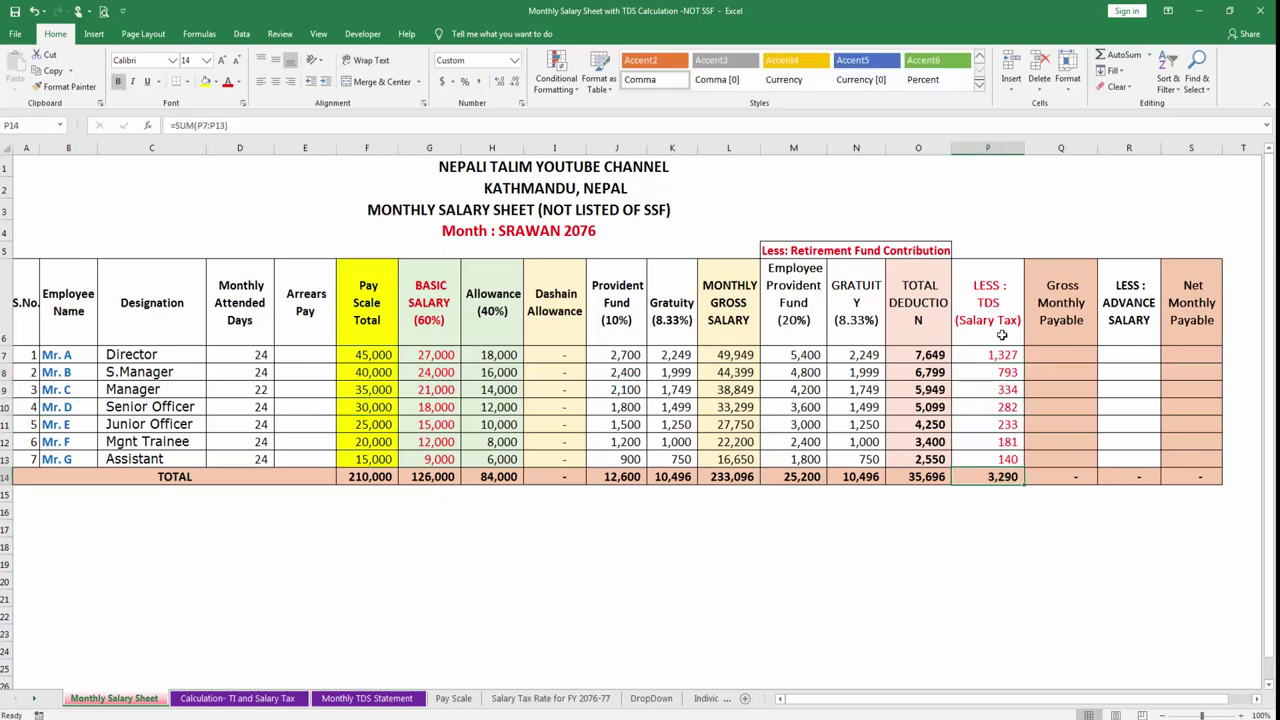
{"action": "left_click_drag", "start_coordinate": [1024, 148], "coordinate": [1033, 148]}
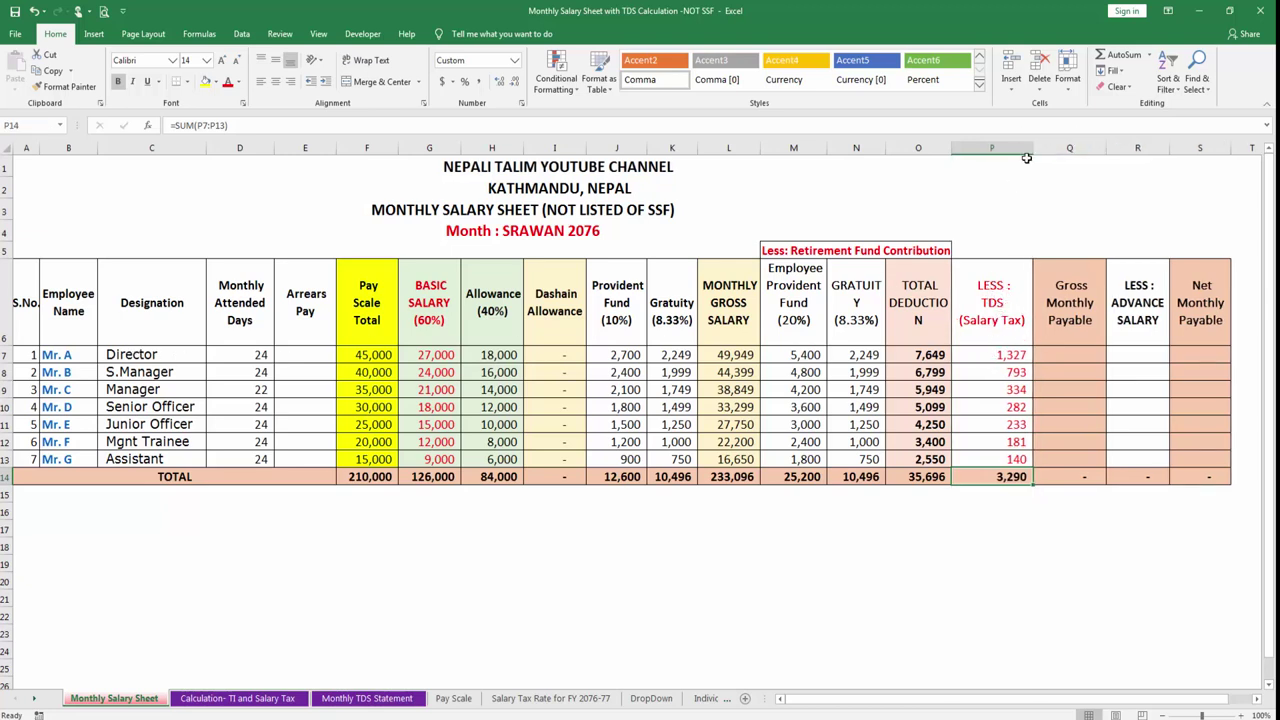
{"action": "left_click_drag", "start_coordinate": [1034, 149], "coordinate": [1024, 149]}
{"action": "left_click_drag", "start_coordinate": [996, 355], "coordinate": [993, 457]}
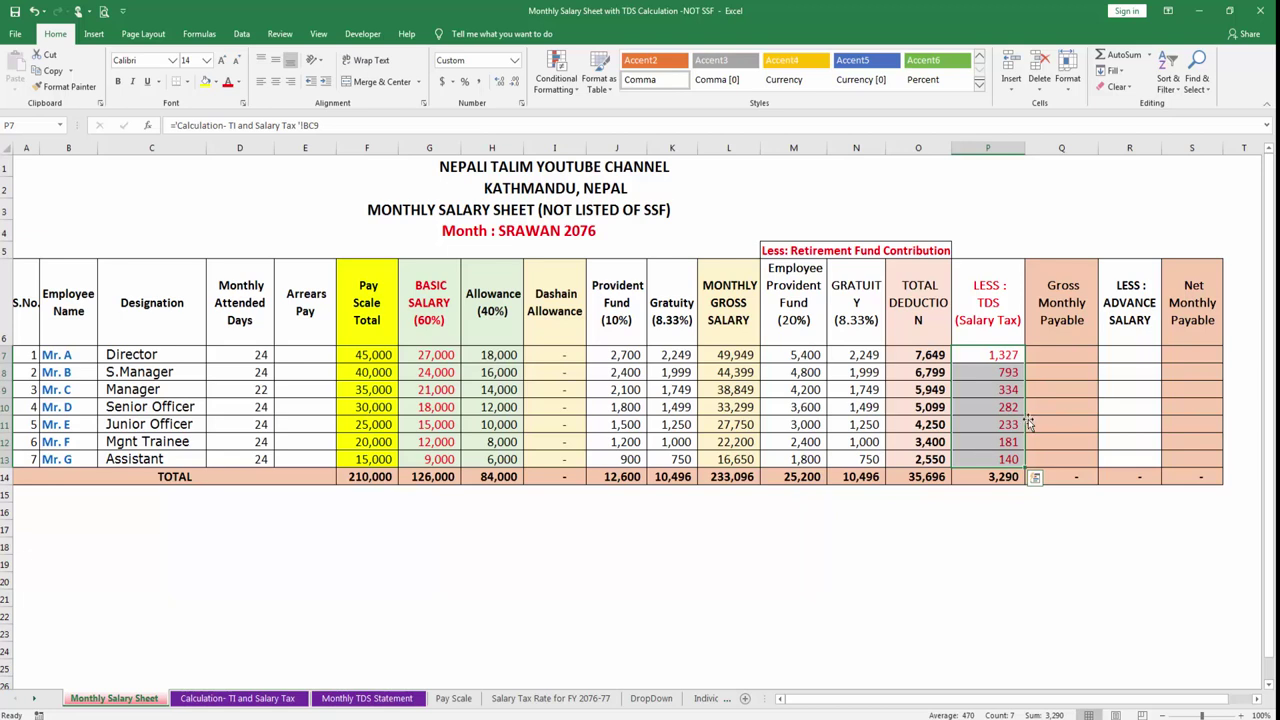
{"action": "left_click", "coordinate": [1004, 371]}
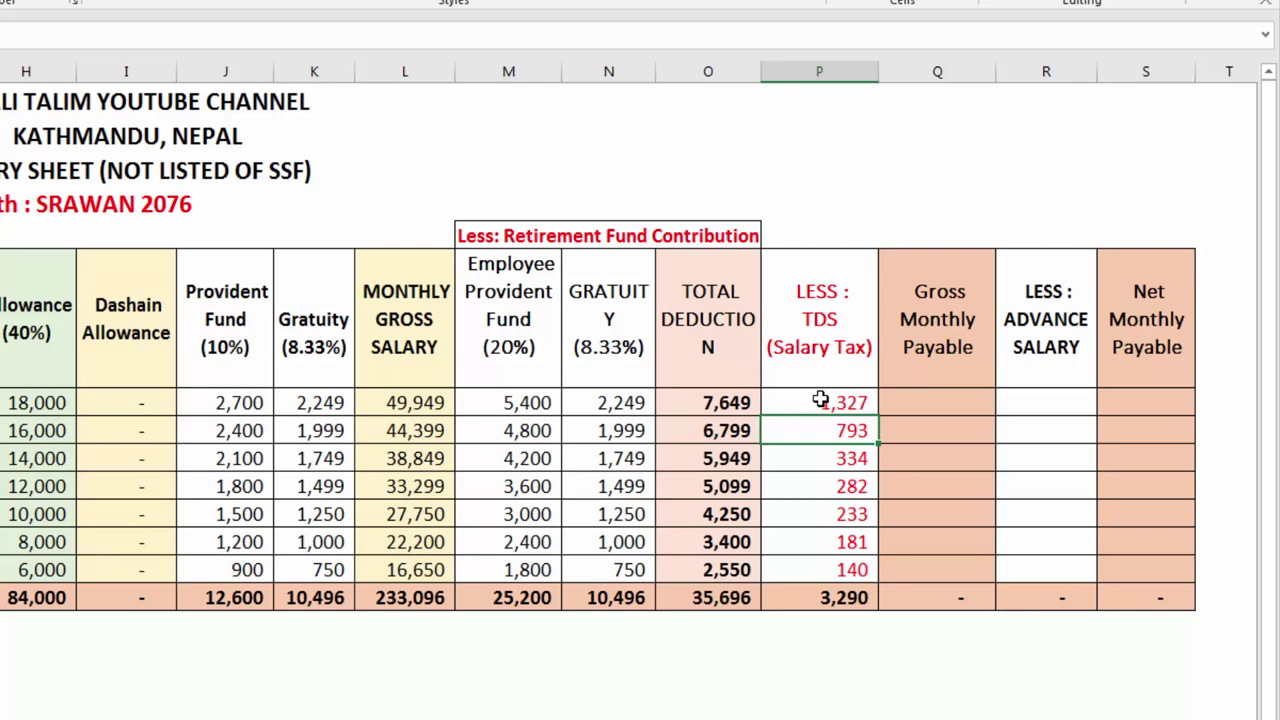
Step: Enter =L7-O7-P7 in Q7 and copy it down to Mr. G, giving 40,973 for Mr. A
{"action": "left_click", "coordinate": [915, 399]}
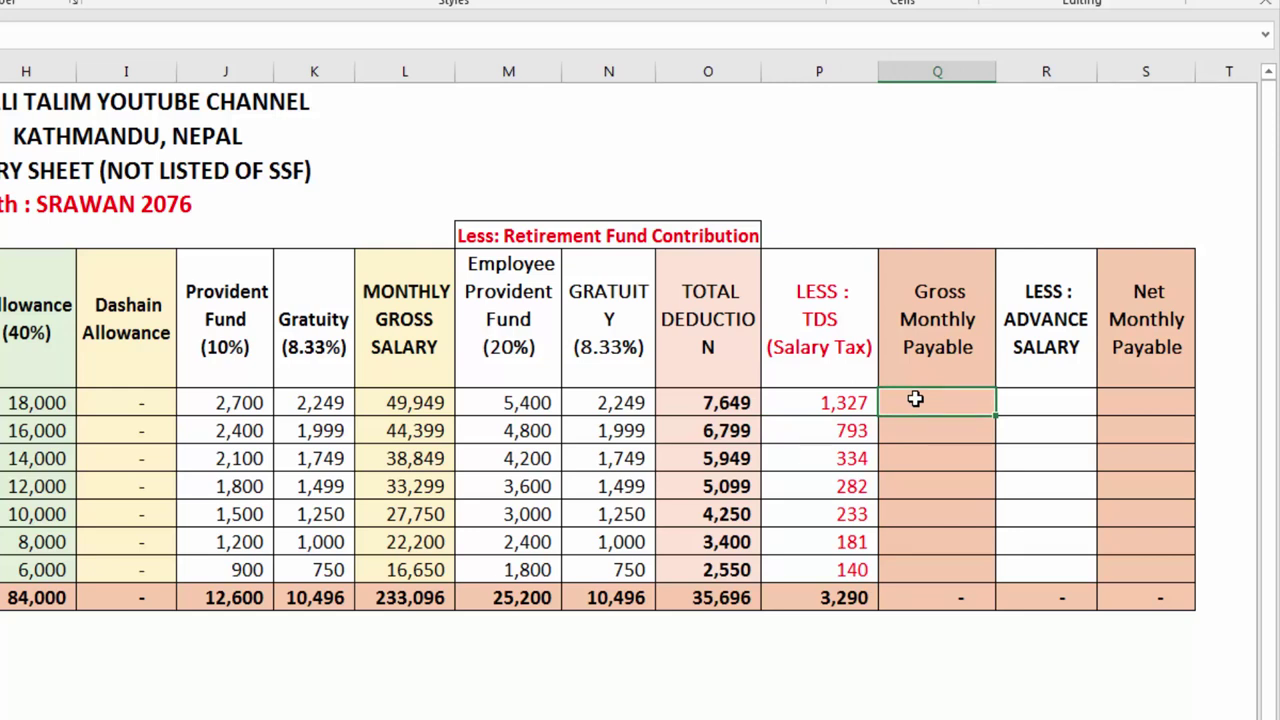
{"action": "left_click", "coordinate": [940, 328]}
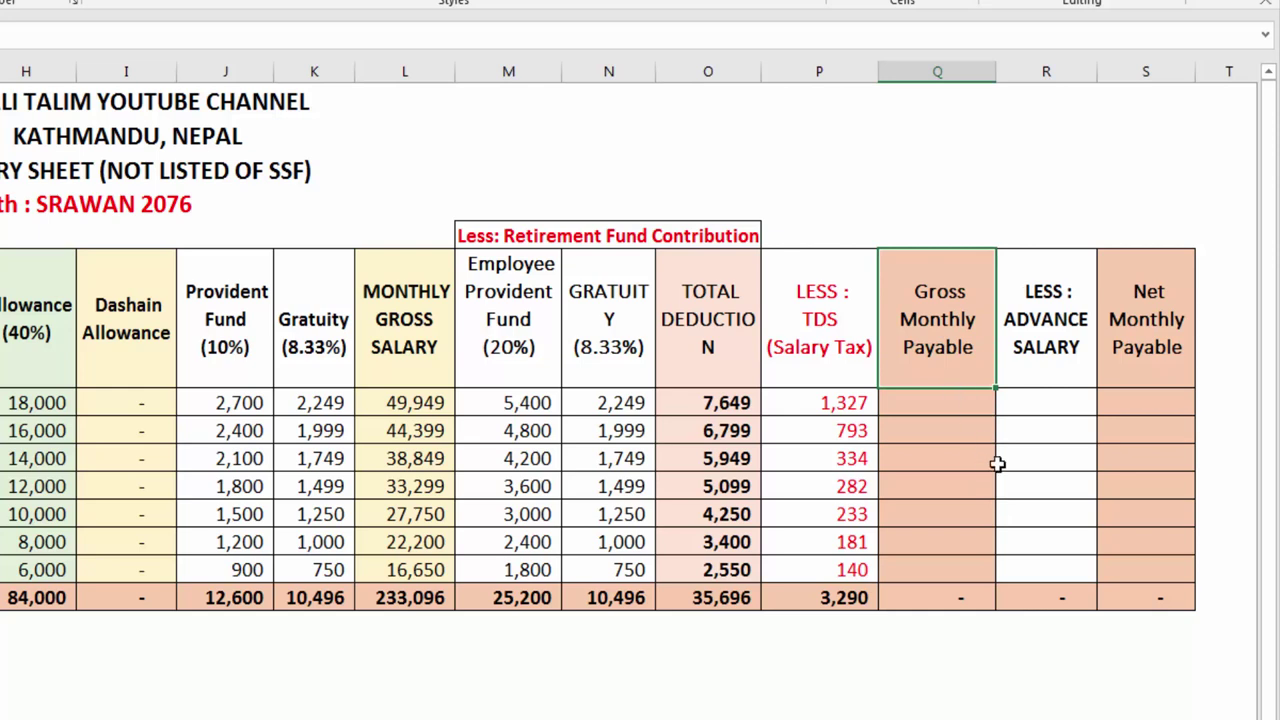
{"action": "key", "text": "Down"}
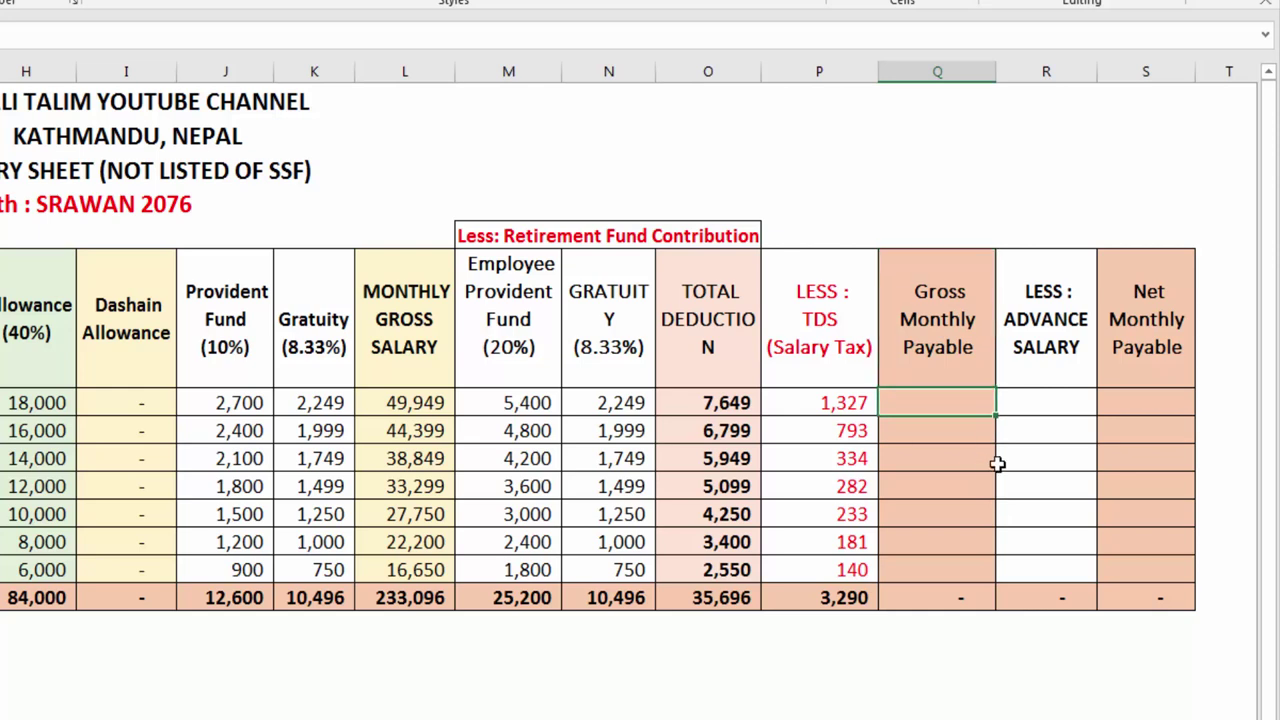
{"action": "type", "text": "="}
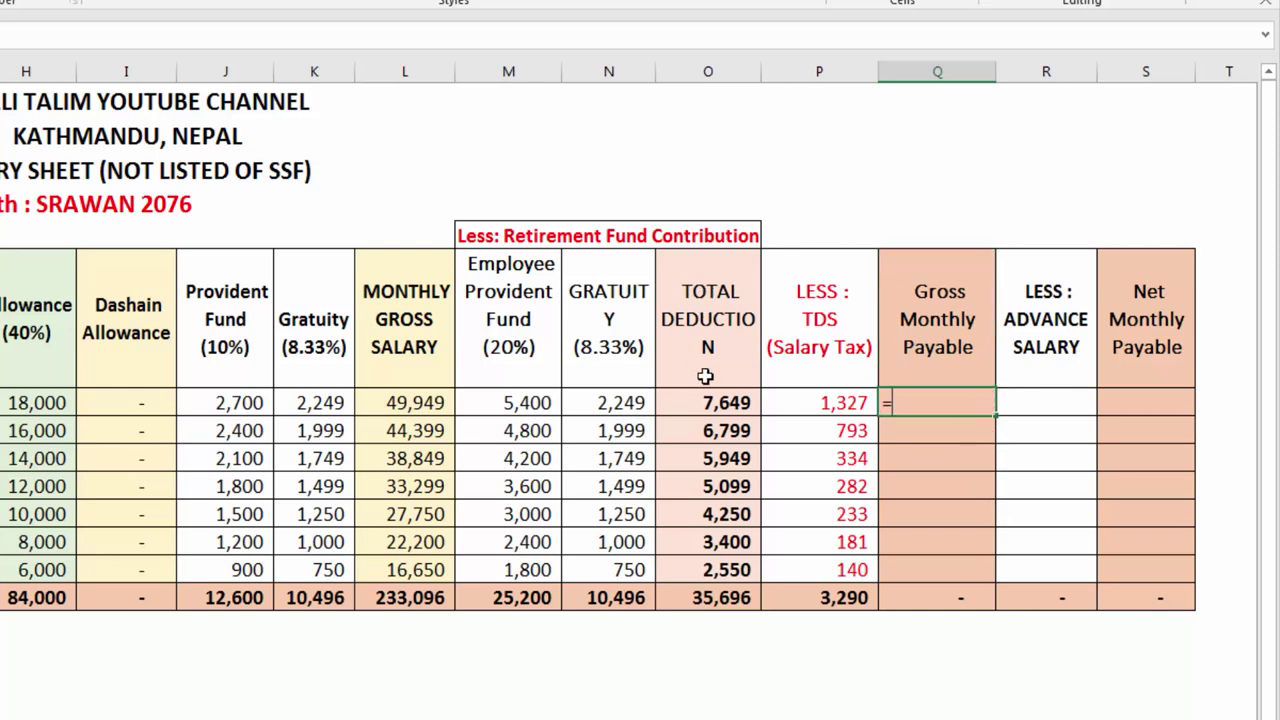
{"action": "left_click", "coordinate": [407, 402]}
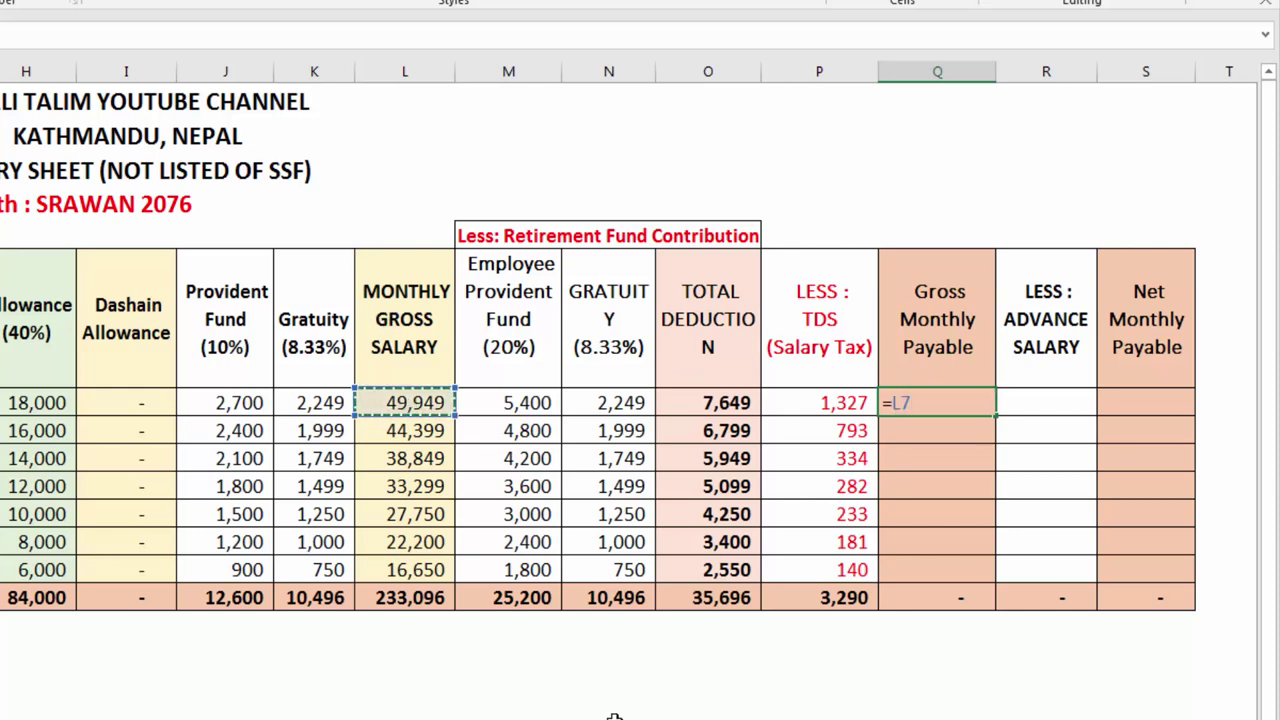
{"action": "type", "text": "-"}
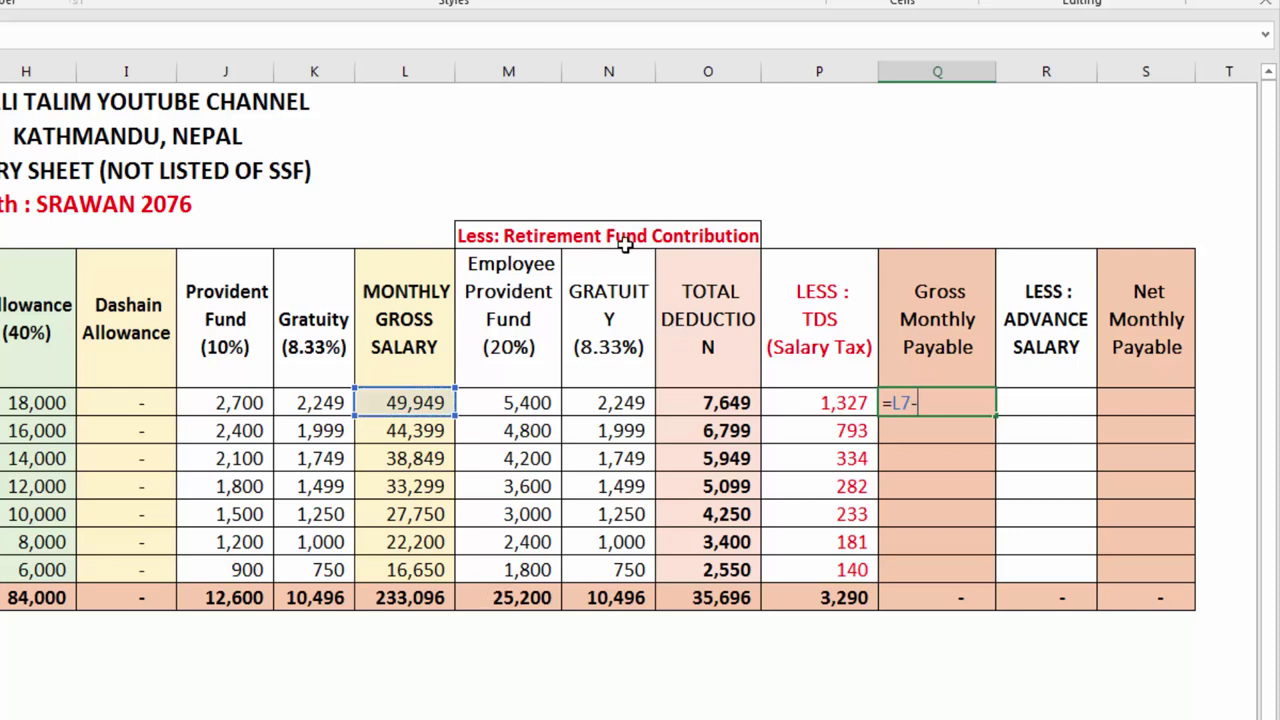
{"action": "left_click", "coordinate": [707, 403]}
{"action": "type", "text": "-"}
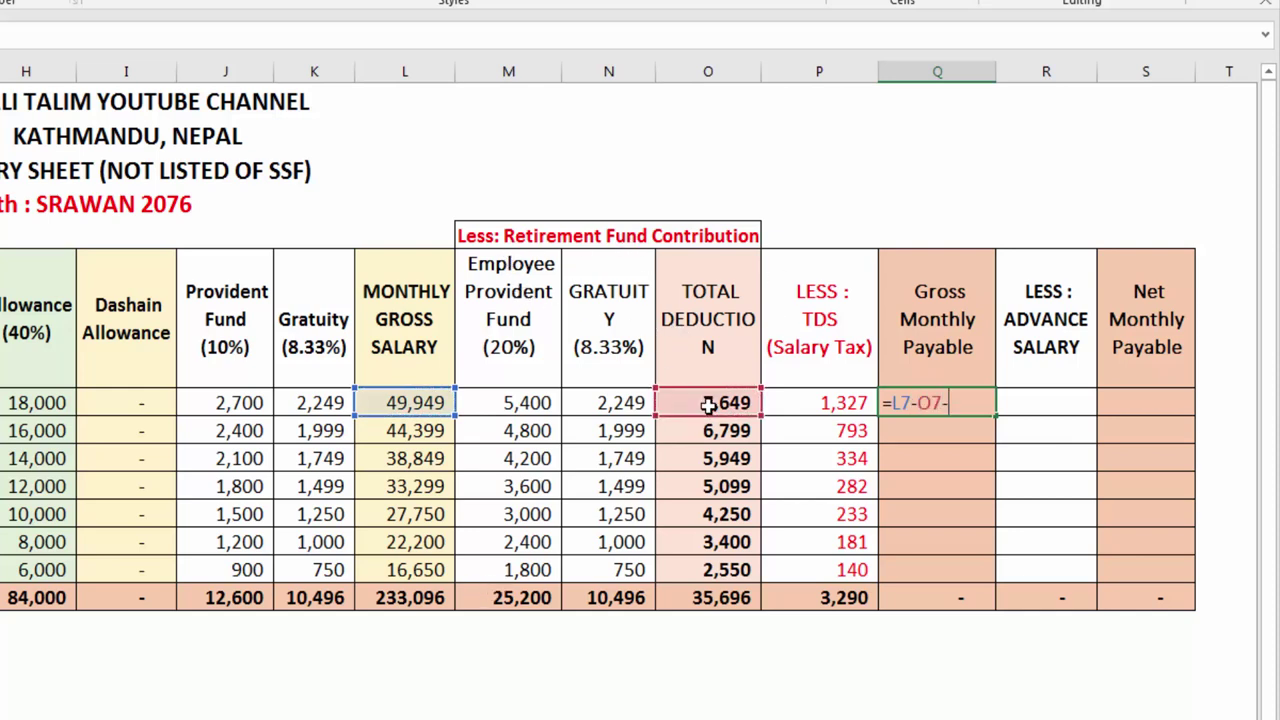
{"action": "left_click", "coordinate": [832, 403]}
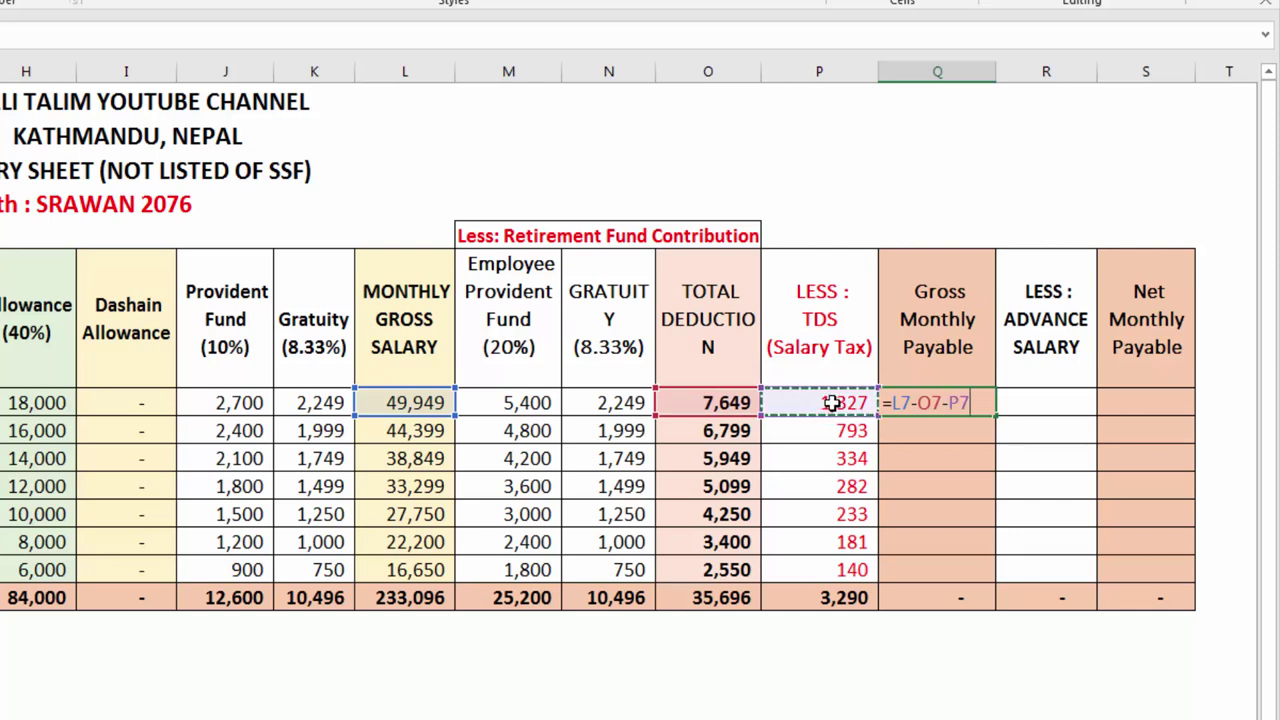
{"action": "key", "text": "Return"}
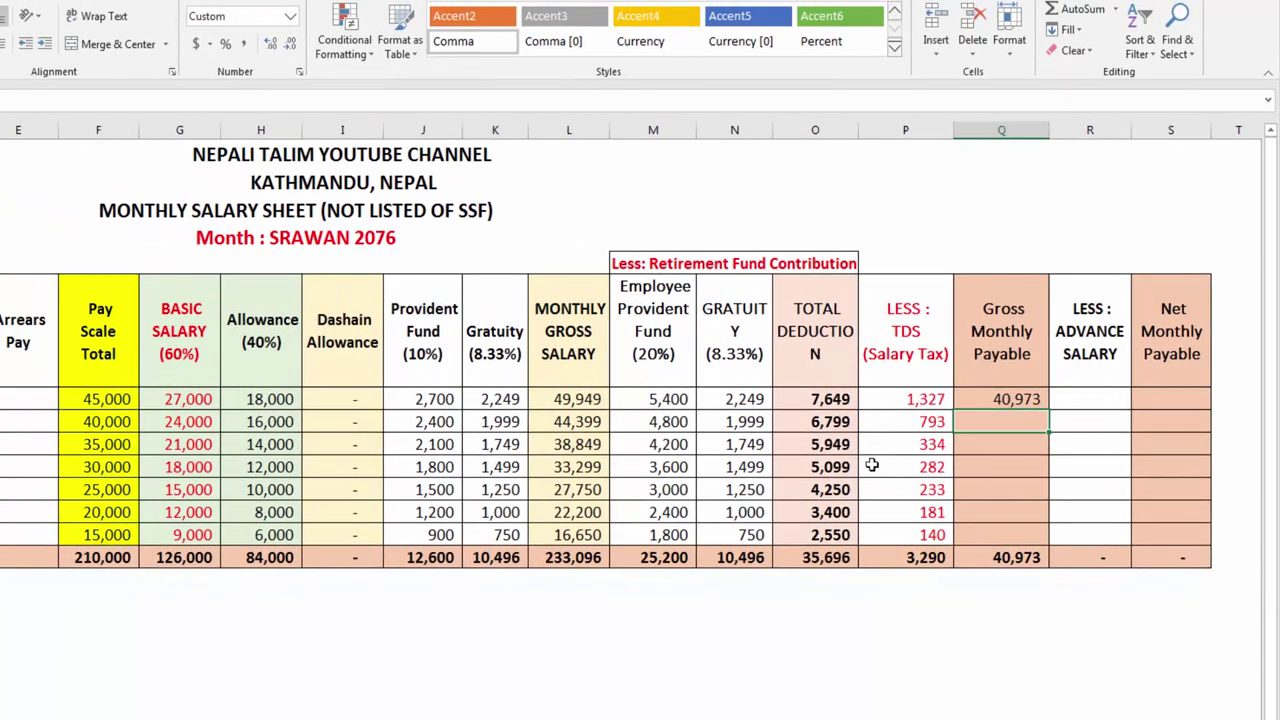
{"action": "left_click", "coordinate": [996, 396]}
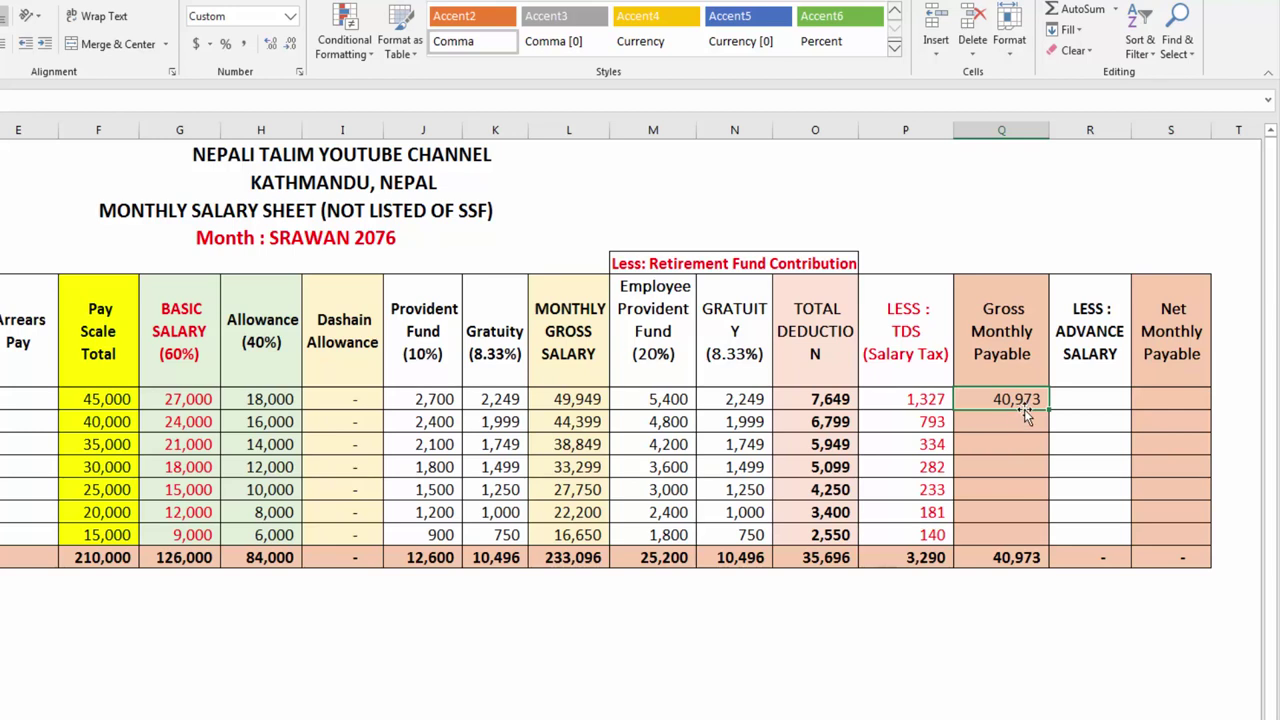
{"action": "left_click_drag", "start_coordinate": [1047, 407], "coordinate": [1047, 540]}
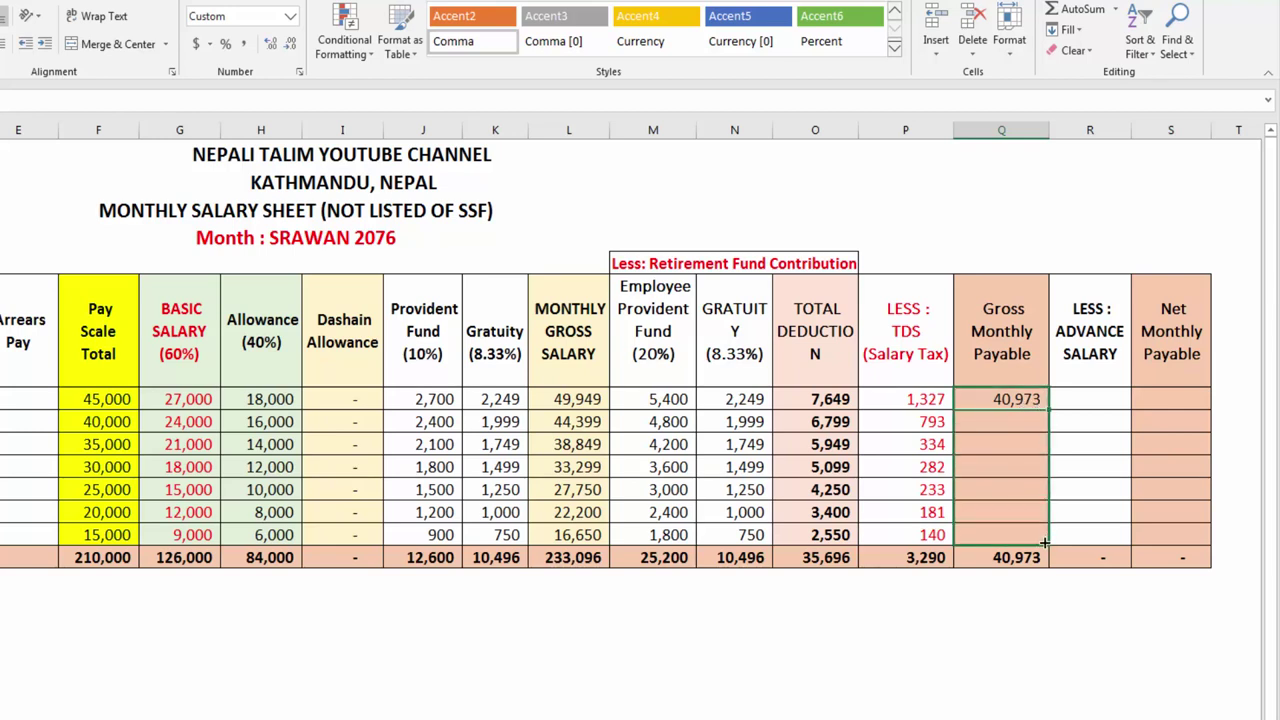
{"action": "left_click", "coordinate": [112, 399]}
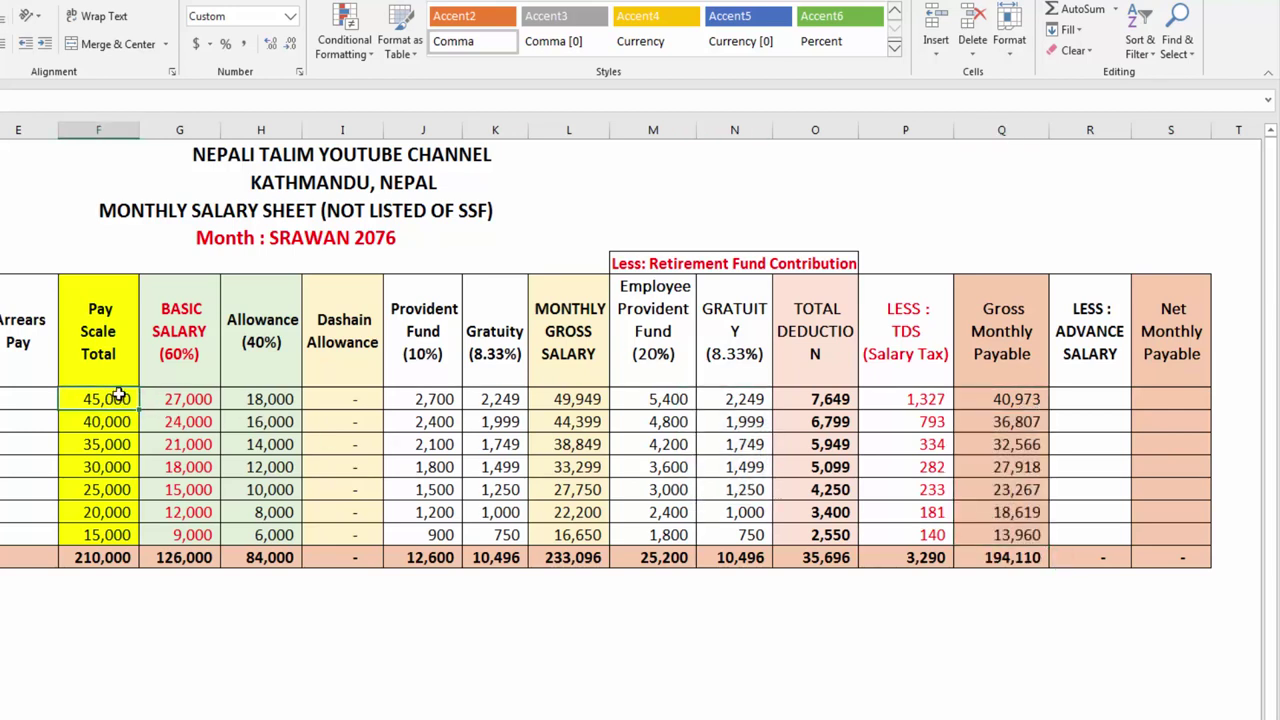
{"action": "left_click", "coordinate": [585, 400]}
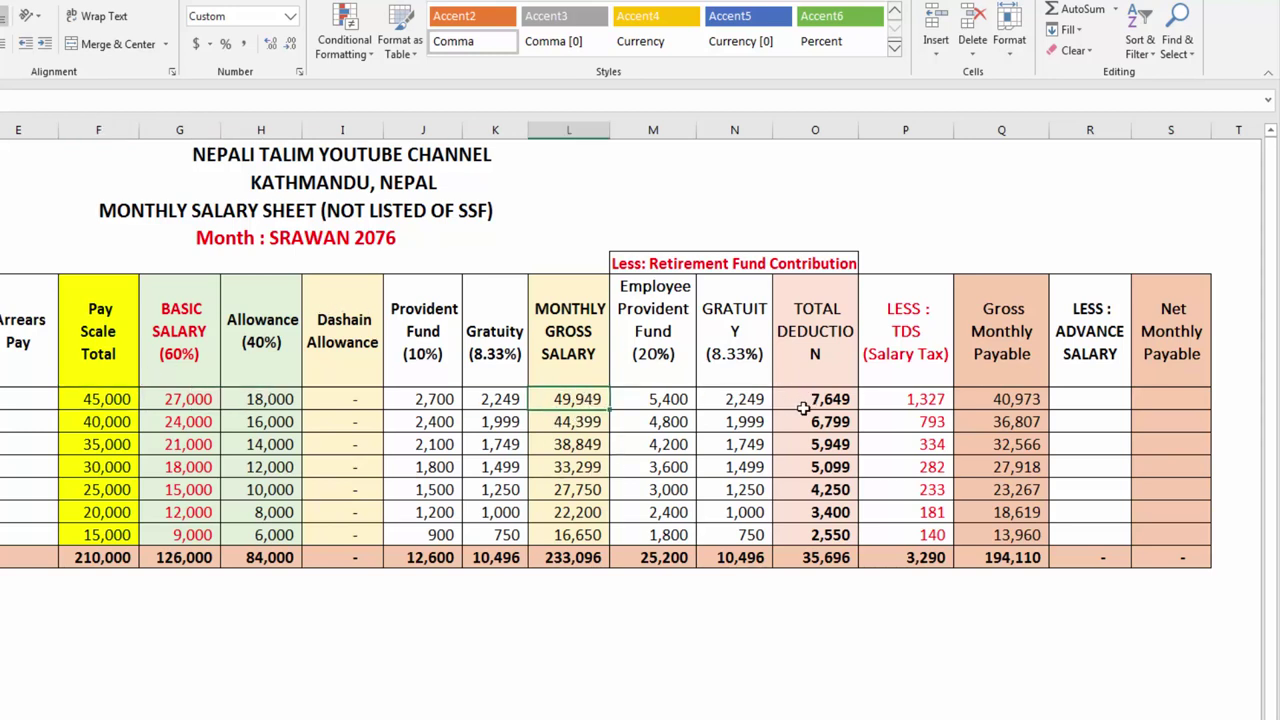
{"action": "left_click", "coordinate": [97, 400]}
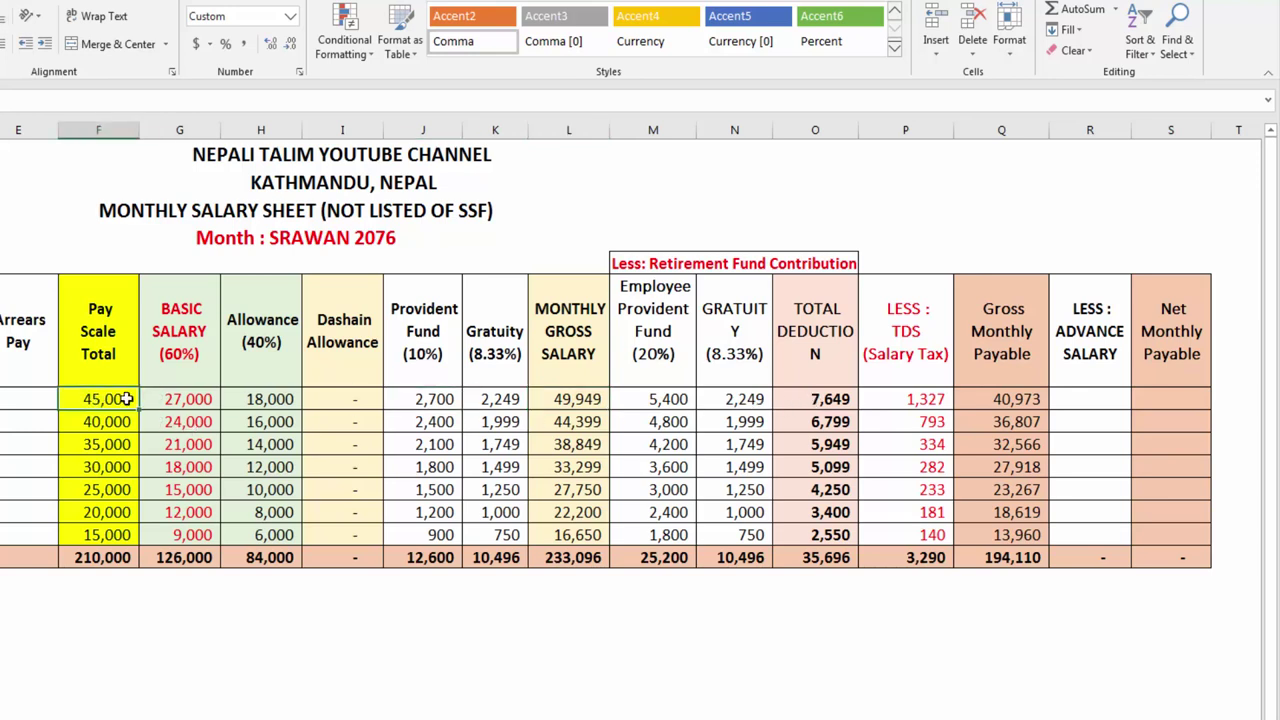
{"action": "left_click", "coordinate": [558, 400]}
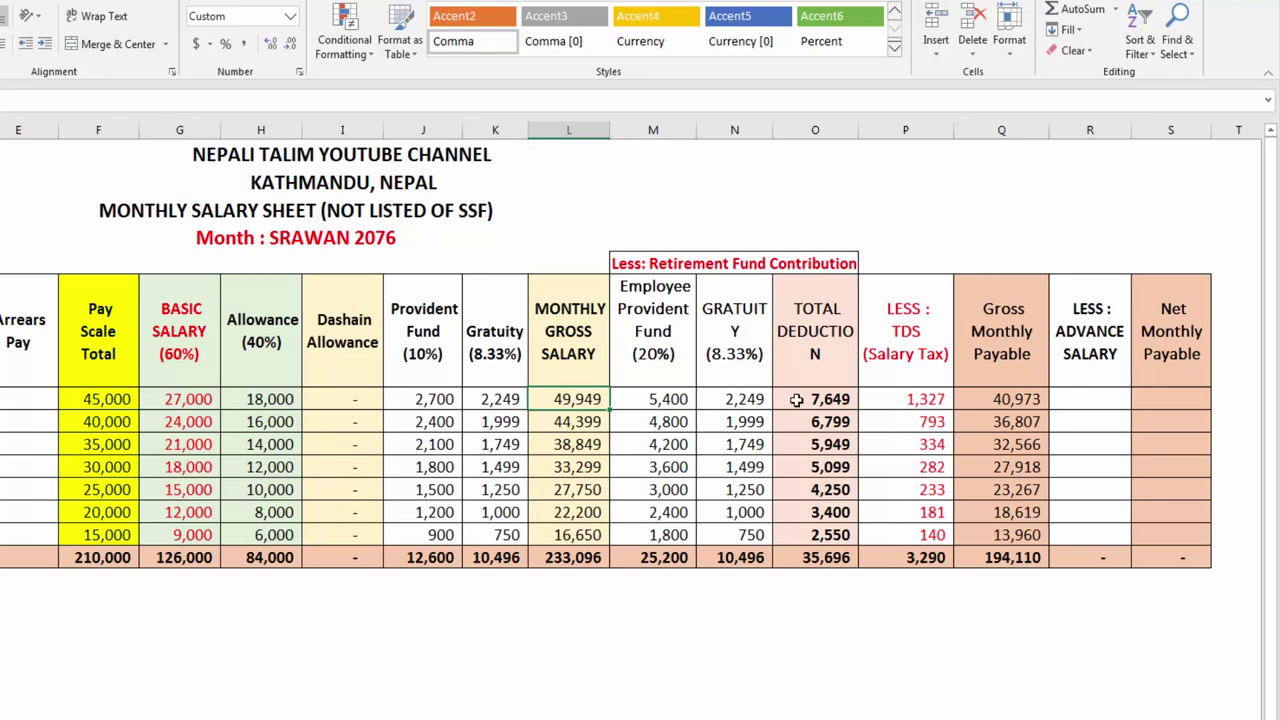
{"action": "left_click", "coordinate": [799, 401]}
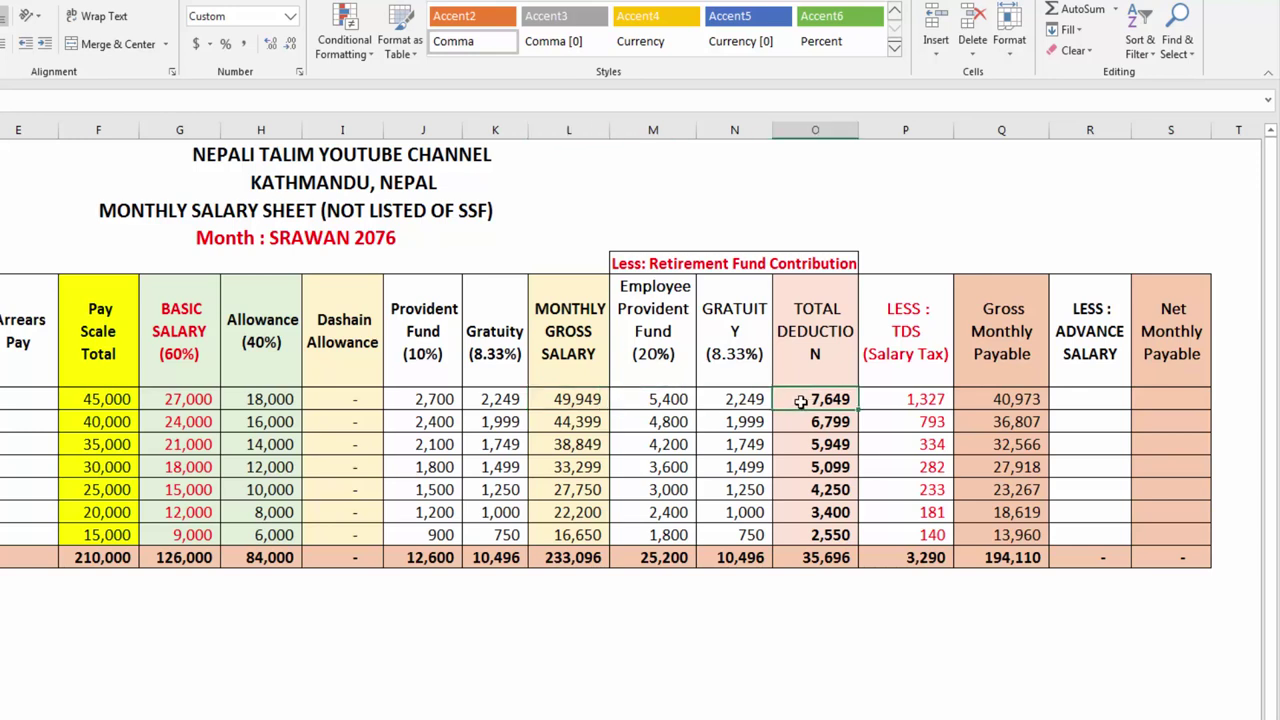
{"action": "left_click", "coordinate": [935, 400]}
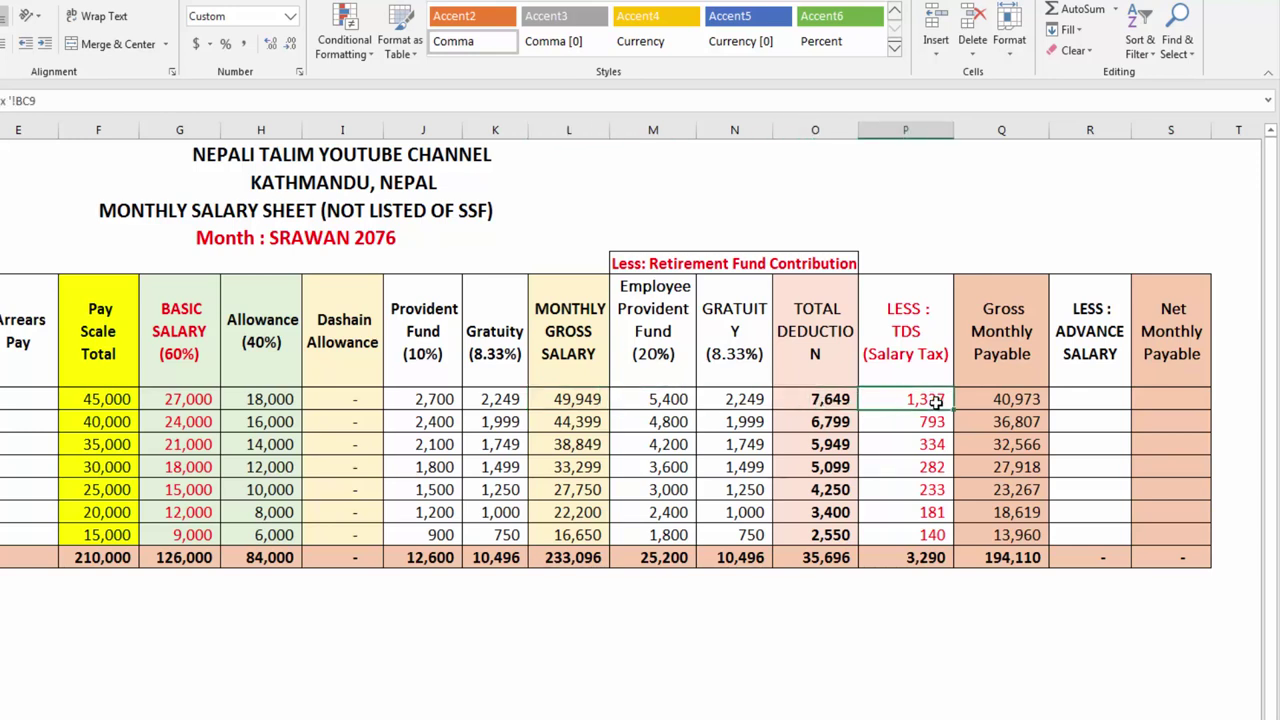
{"action": "left_click", "coordinate": [1003, 400]}
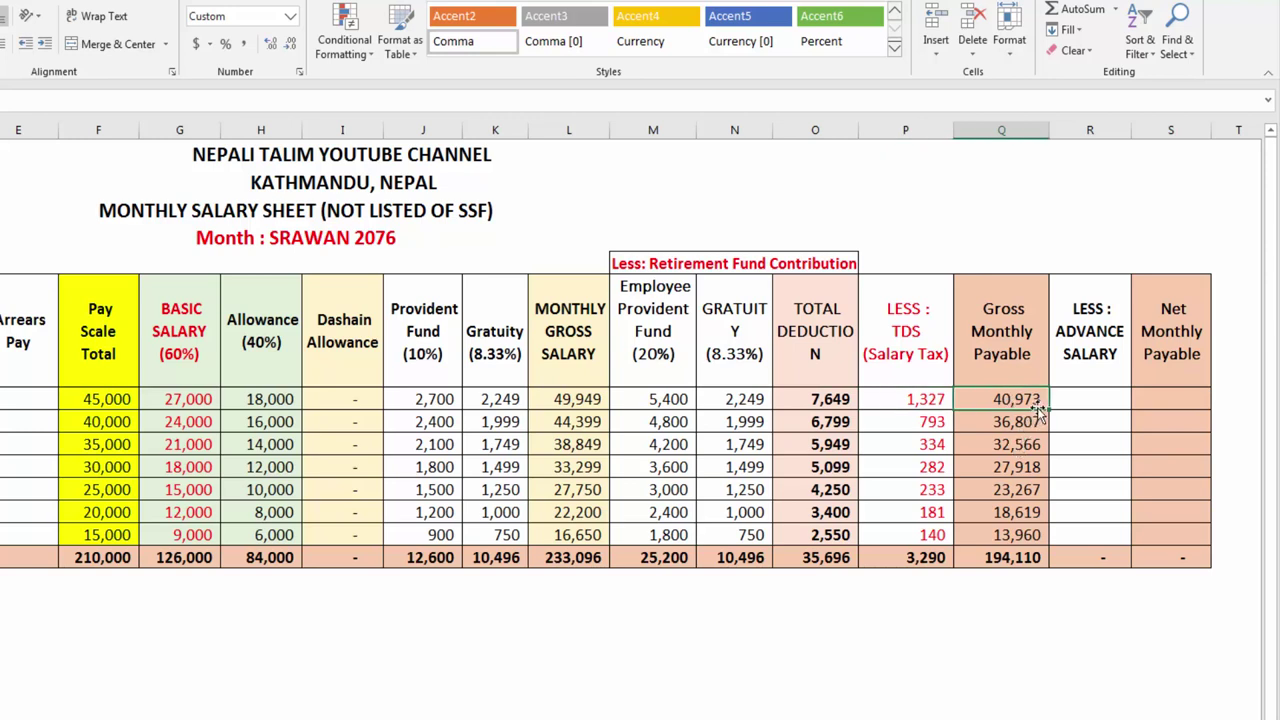
{"action": "left_click_drag", "start_coordinate": [1052, 410], "coordinate": [1040, 537]}
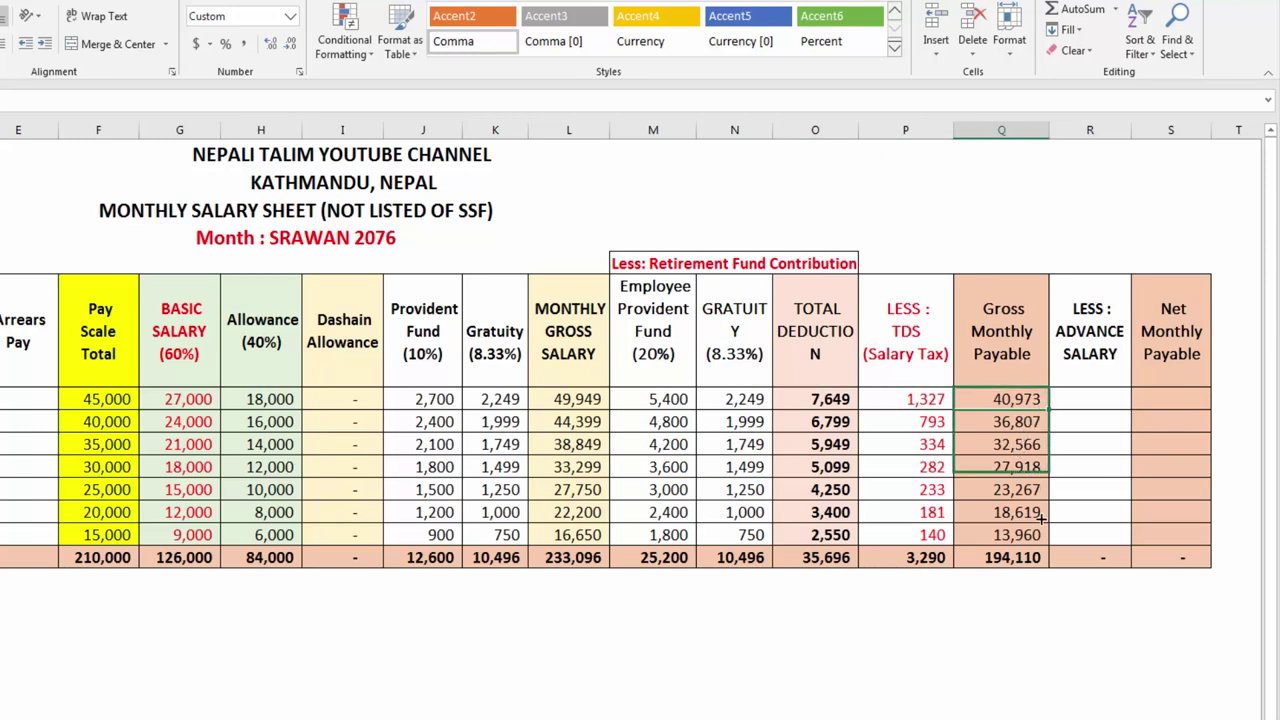
{"action": "left_click", "coordinate": [1030, 553]}
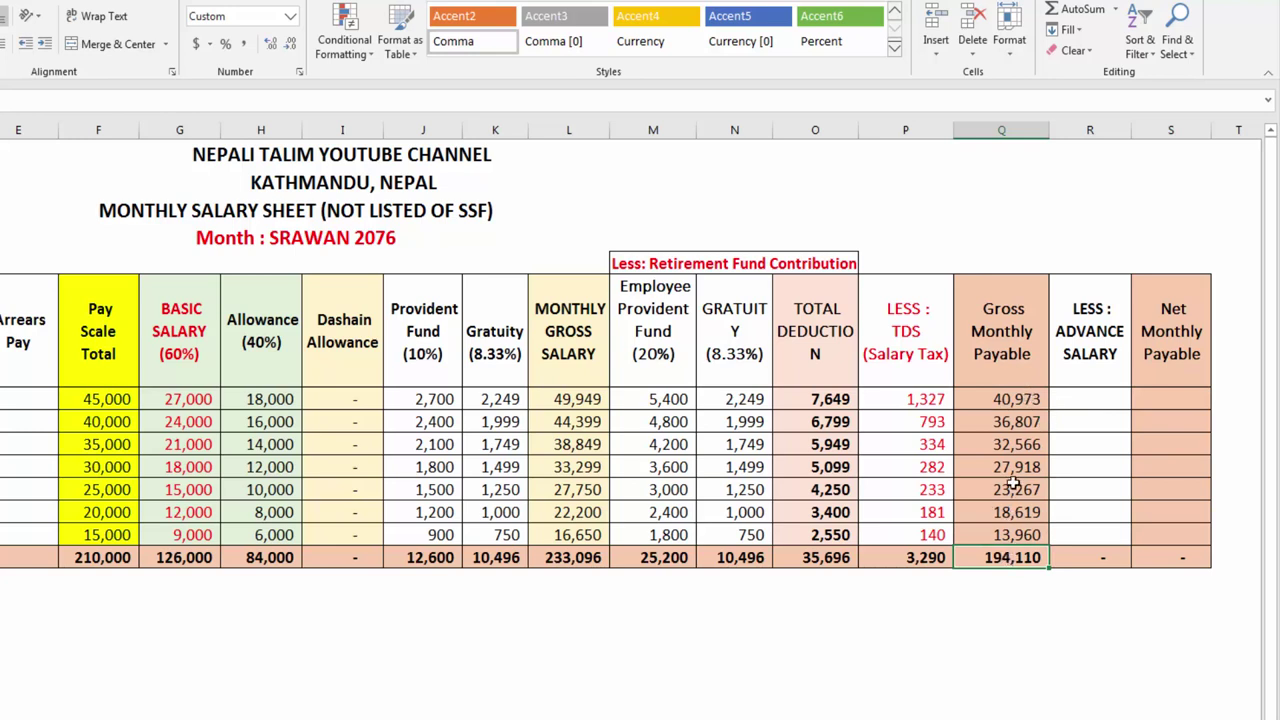
{"action": "left_click", "coordinate": [1070, 397]}
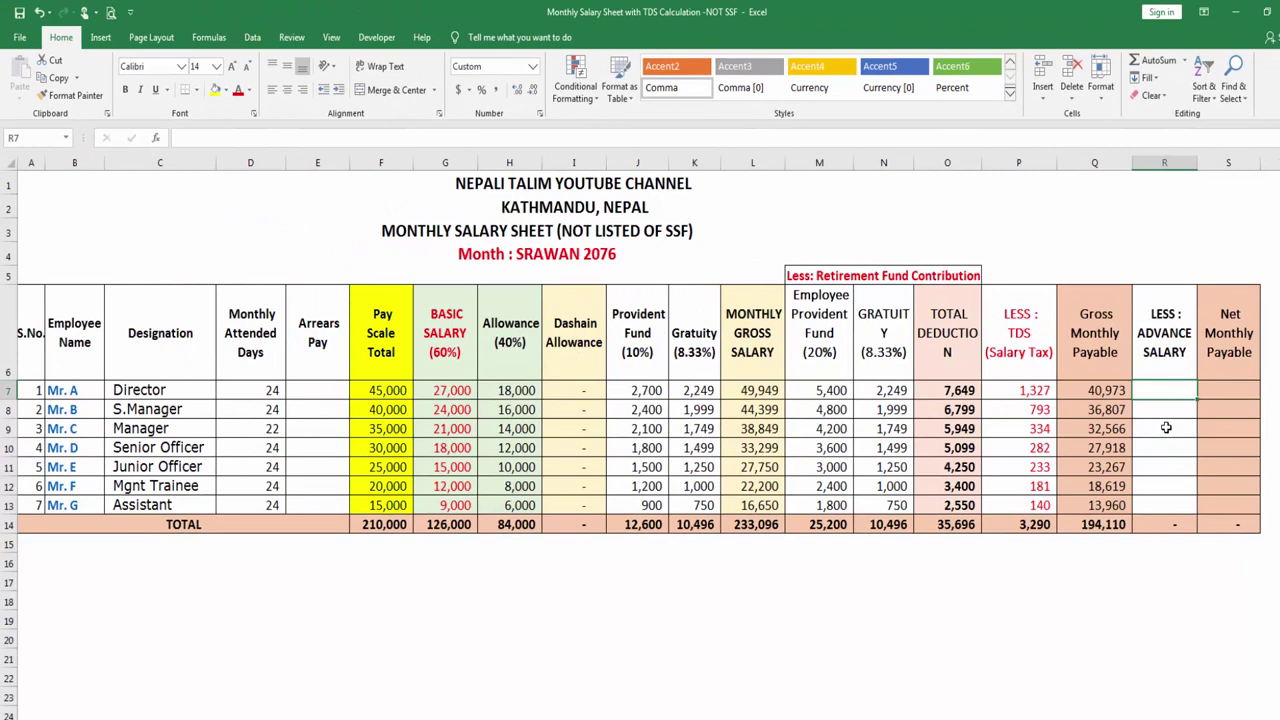
Step: Enter advances of 5,000 for Mr. A, zero for Mr. B and C, and 15,000 for Mr. D
{"action": "type", "text": "5000"}
{"action": "key", "text": "Return"}
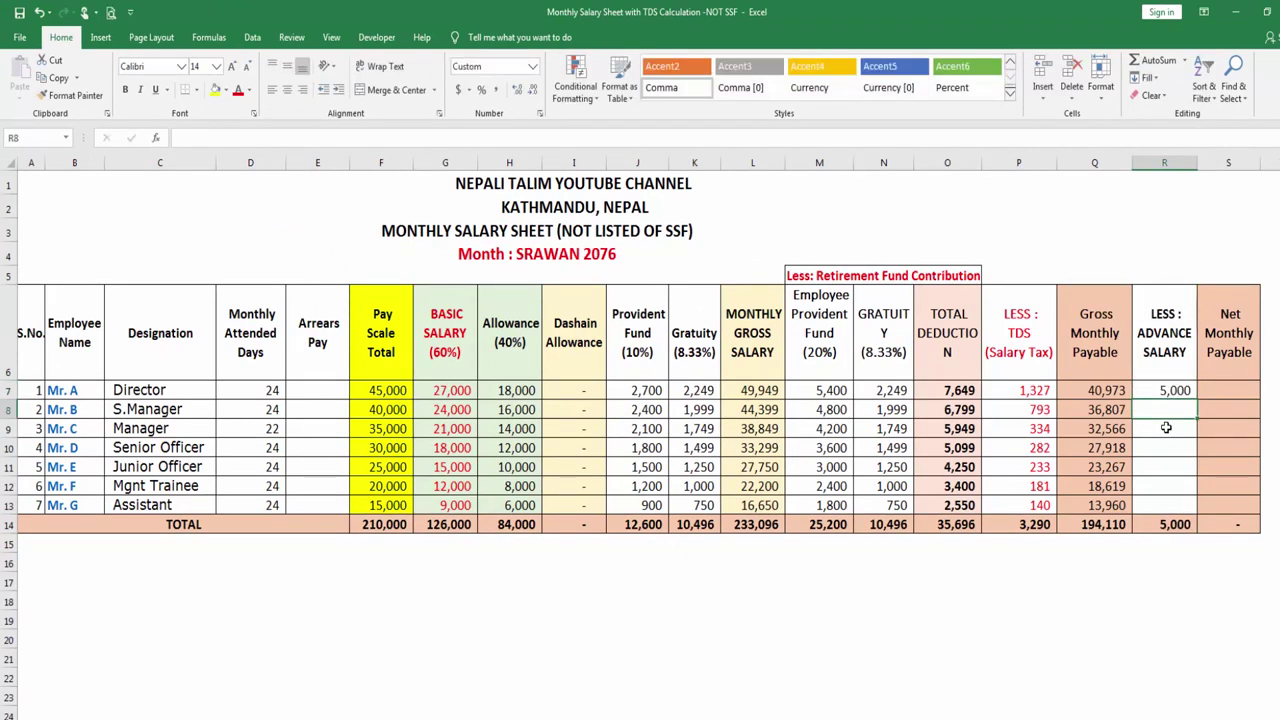
{"action": "type", "text": "0"}
{"action": "key", "text": "Return"}
{"action": "type", "text": "0"}
{"action": "key", "text": "Return"}
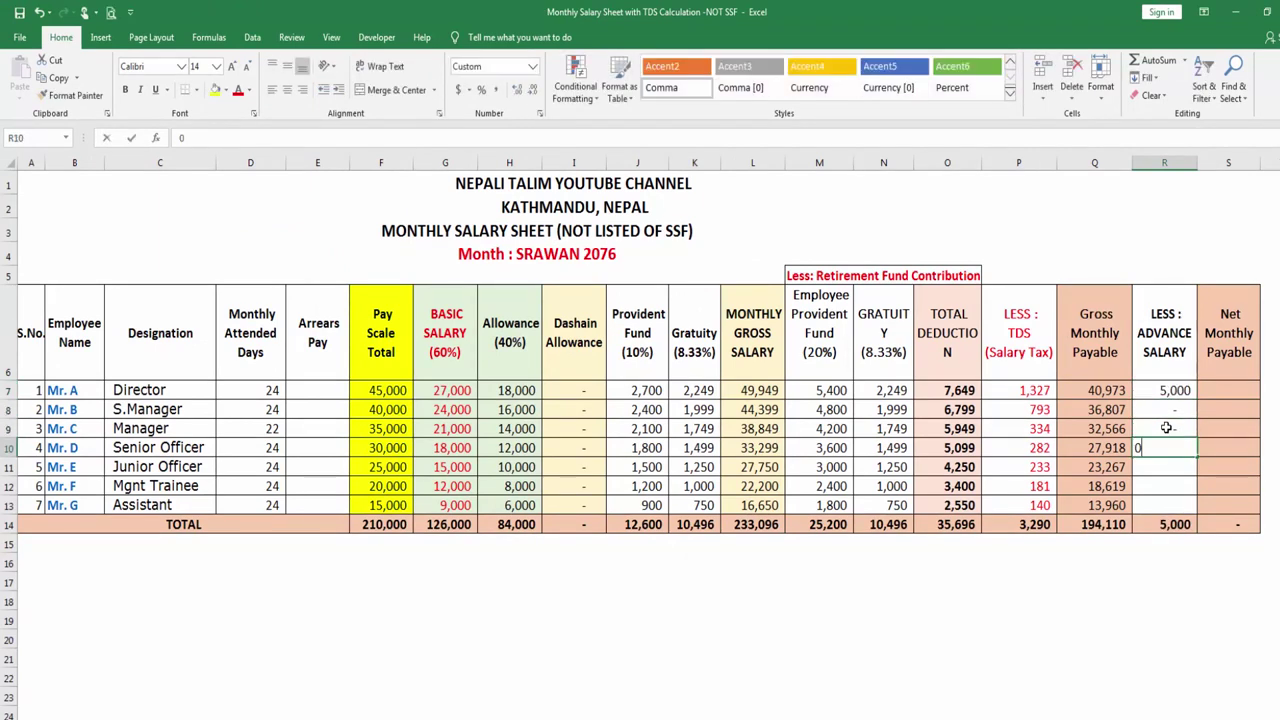
{"action": "type", "text": "0"}
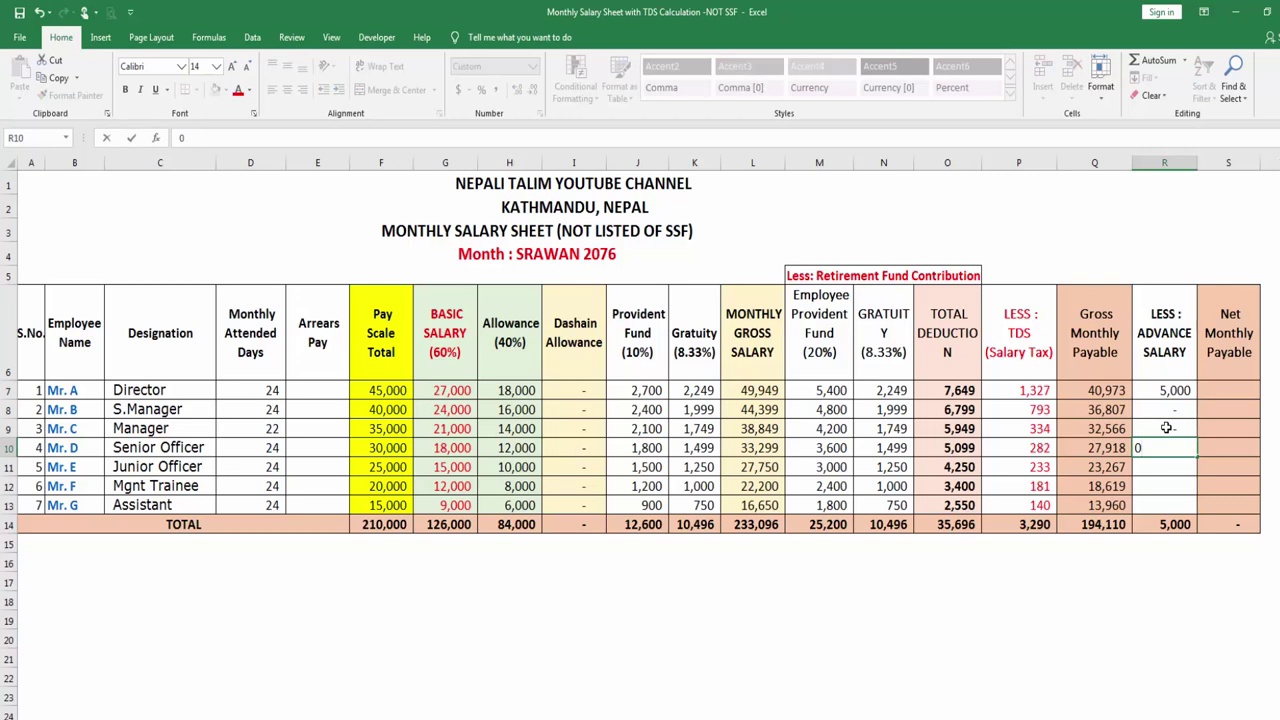
{"action": "key", "text": "Escape"}
{"action": "type", "text": "15000"}
{"action": "key", "text": "Return"}
Step: Enter zero advance for Mr. E, F and G and check the 20,000 total
{"action": "type", "text": "0"}
{"action": "key", "text": "Return"}
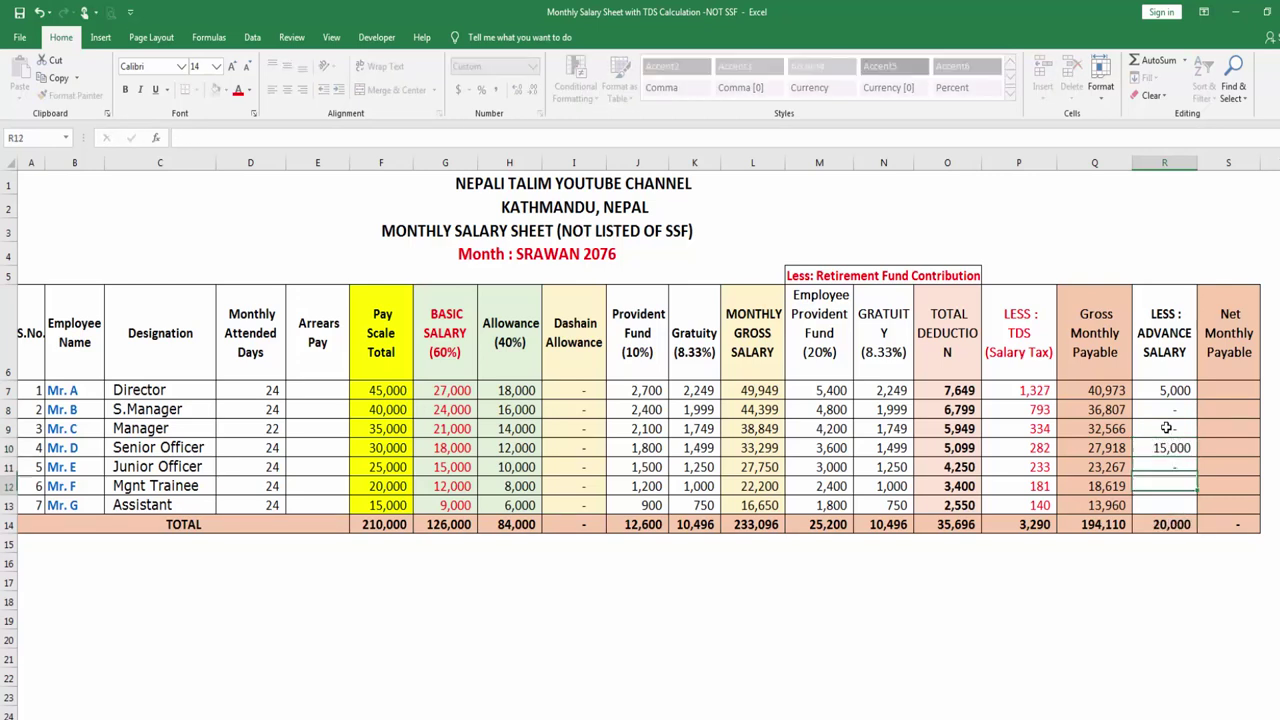
{"action": "type", "text": "0"}
{"action": "key", "text": "Return"}
{"action": "type", "text": "0"}
{"action": "key", "text": "Return"}
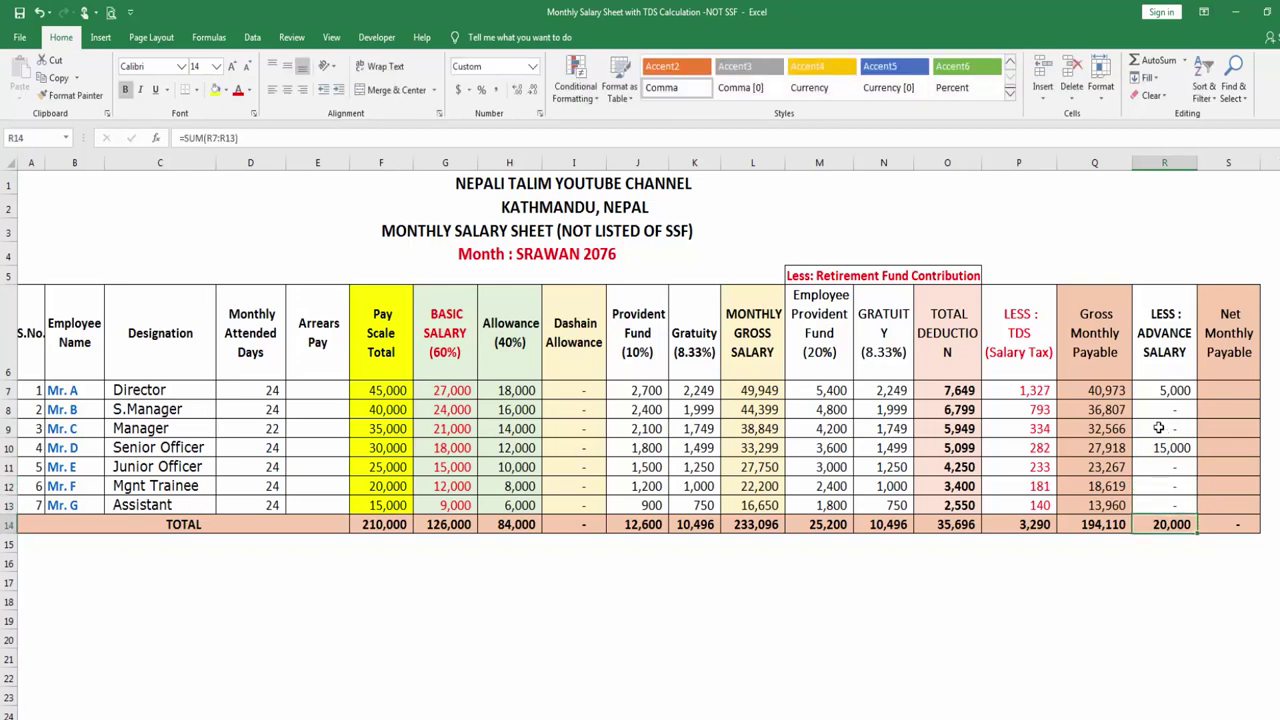
{"action": "left_click_drag", "start_coordinate": [1172, 395], "coordinate": [1163, 502]}
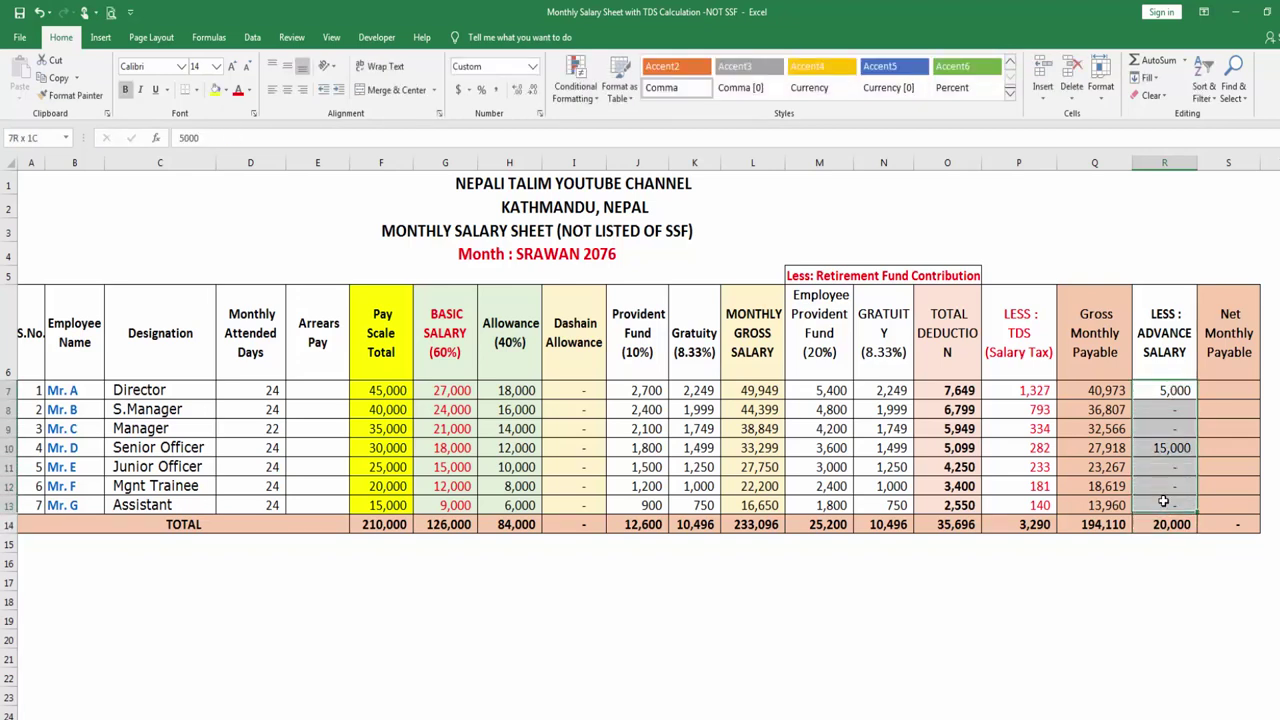
{"action": "left_click", "coordinate": [1214, 390]}
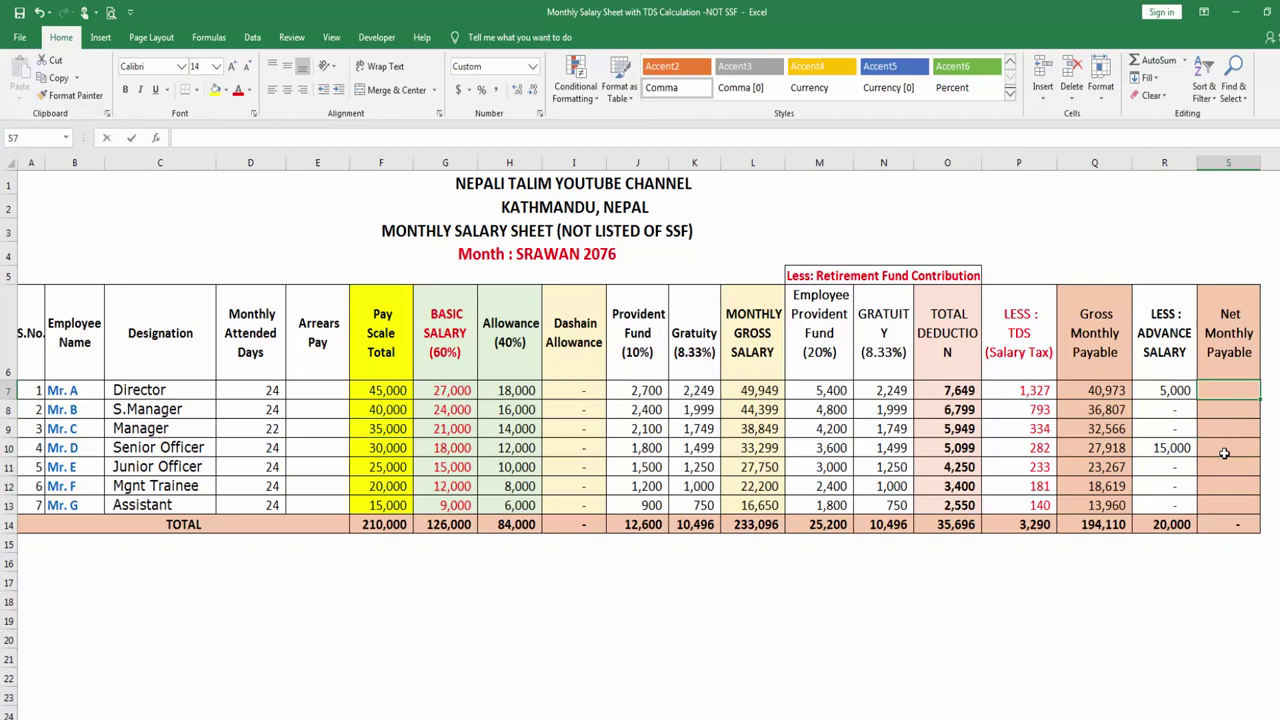
Step: Enter =Q7-R7 in Mr. A's Net Monthly Payable cell and copy it down to Mr. G
{"action": "type", "text": "="}
{"action": "key", "text": "Left"}
{"action": "key", "text": "Left"}
{"action": "type", "text": "-"}
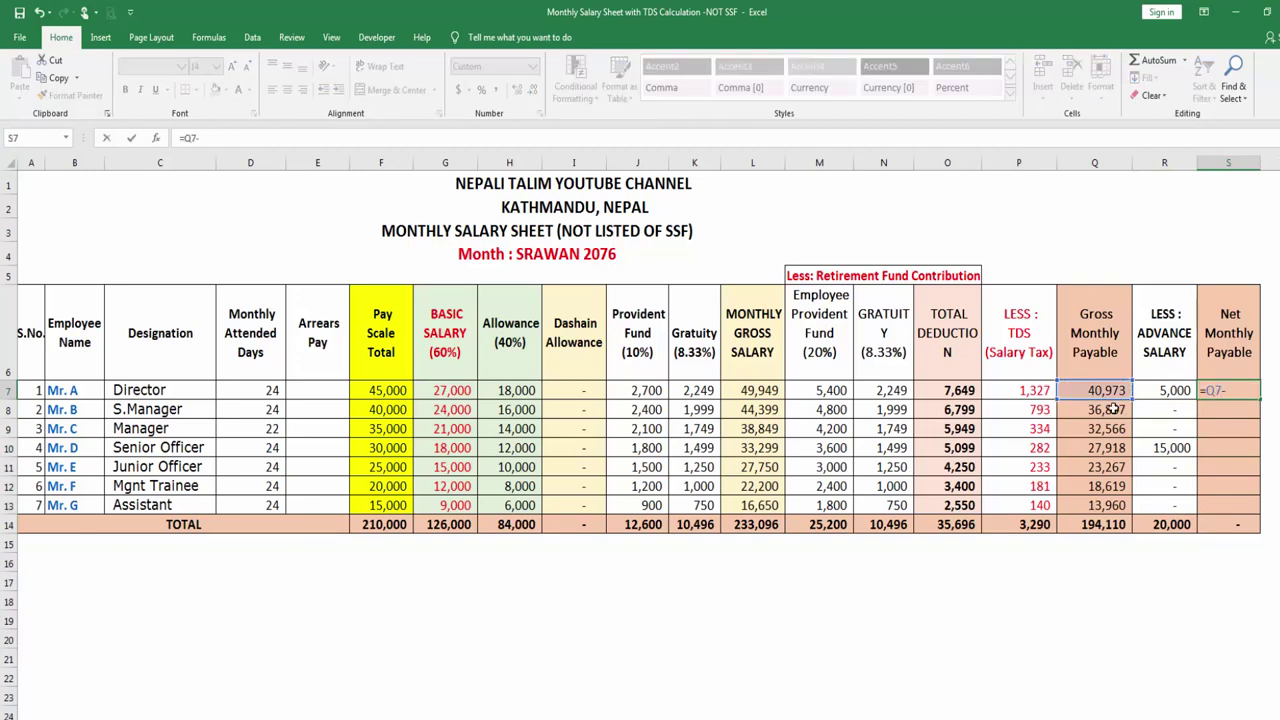
{"action": "left_click", "coordinate": [1148, 388]}
{"action": "key", "text": "Return"}
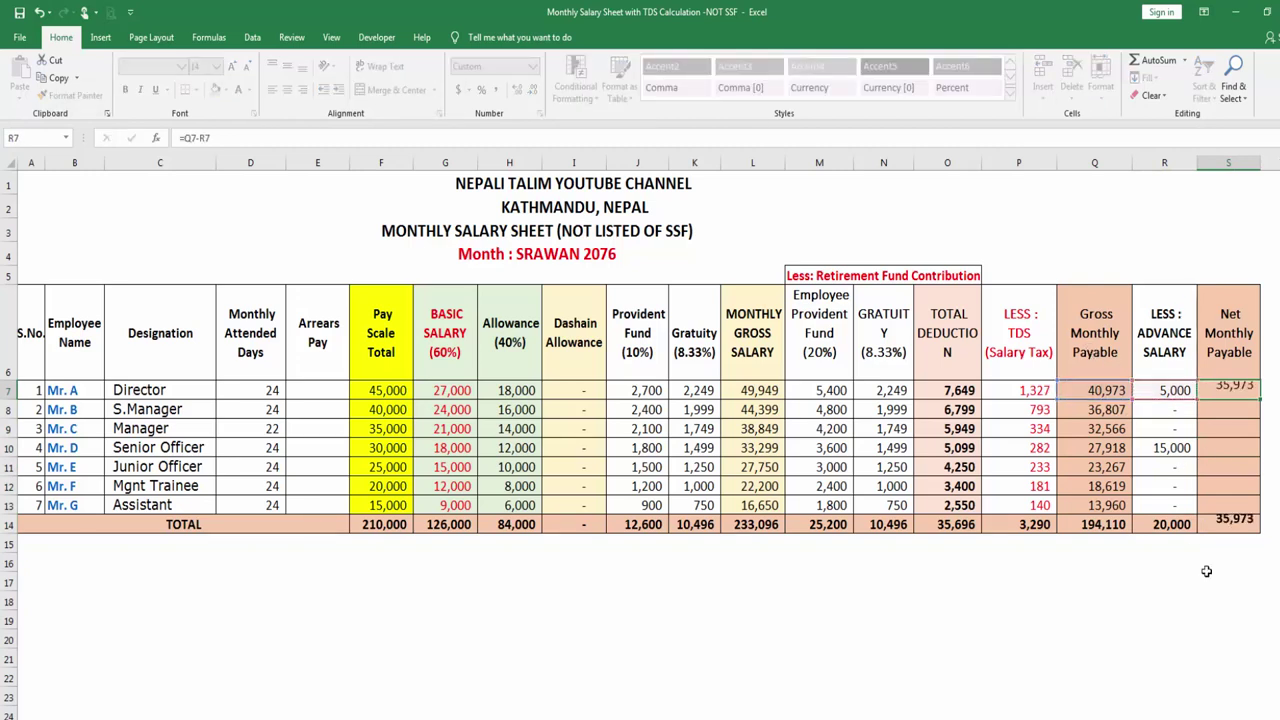
{"action": "left_click", "coordinate": [1236, 390]}
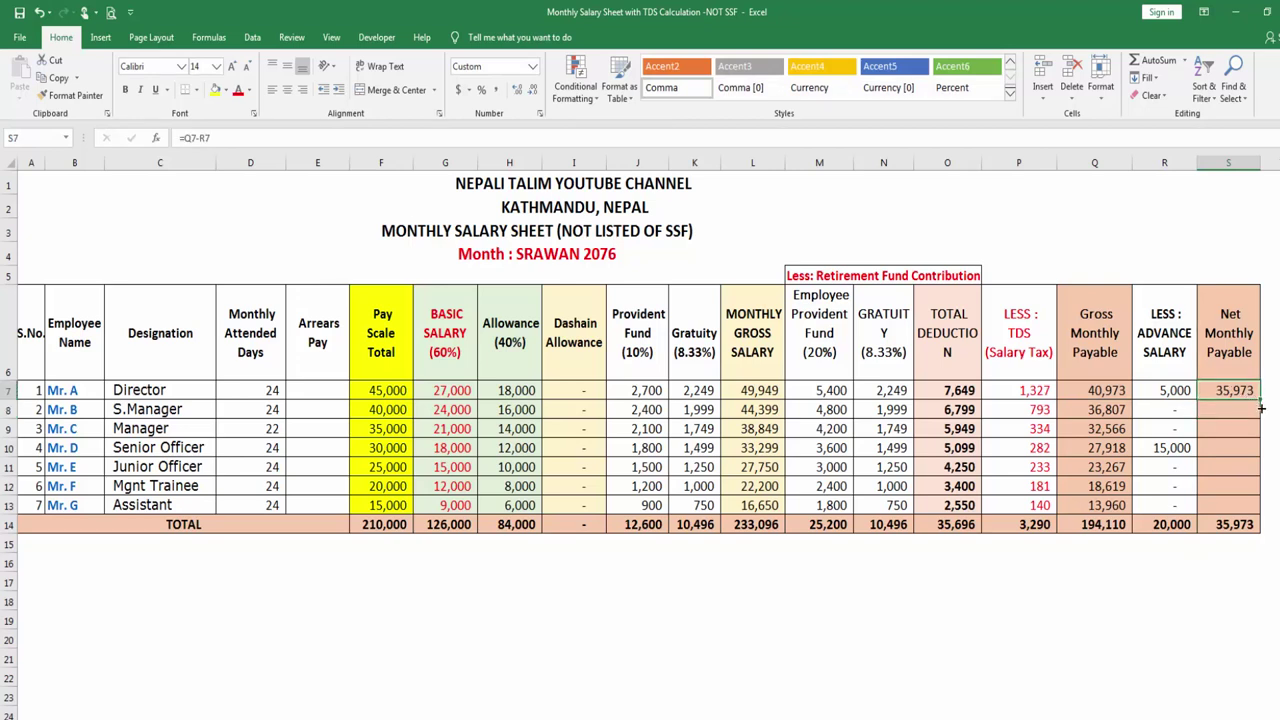
{"action": "left_click_drag", "start_coordinate": [1262, 400], "coordinate": [1262, 513]}
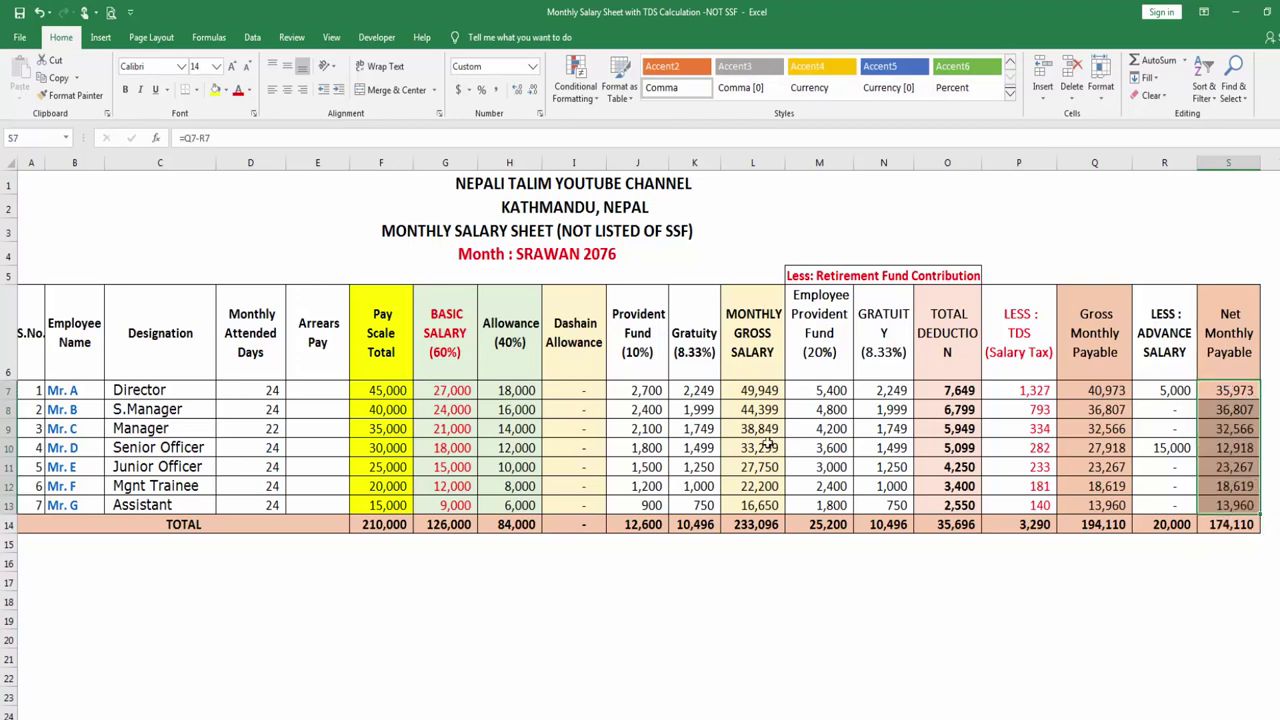
Step: Verify each employee's net payable formula and the 174,110 column total
{"action": "left_click_drag", "start_coordinate": [1160, 390], "coordinate": [1158, 504]}
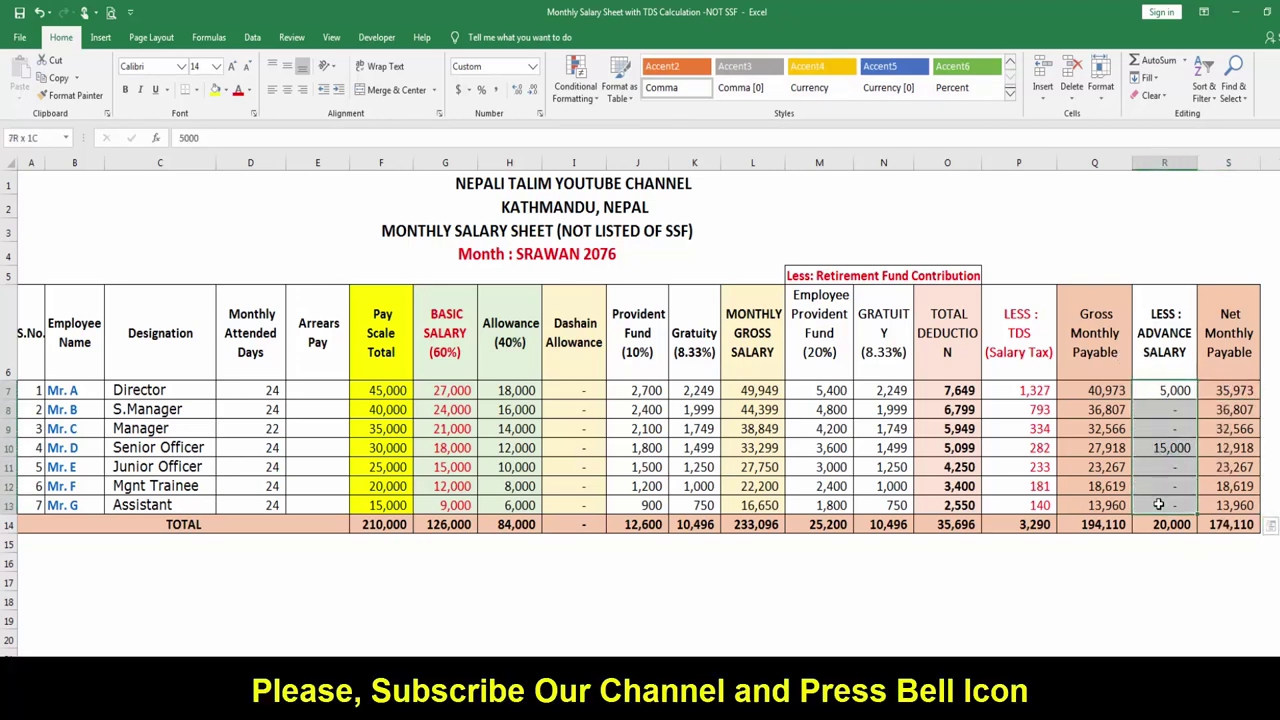
{"action": "left_click", "coordinate": [1245, 393]}
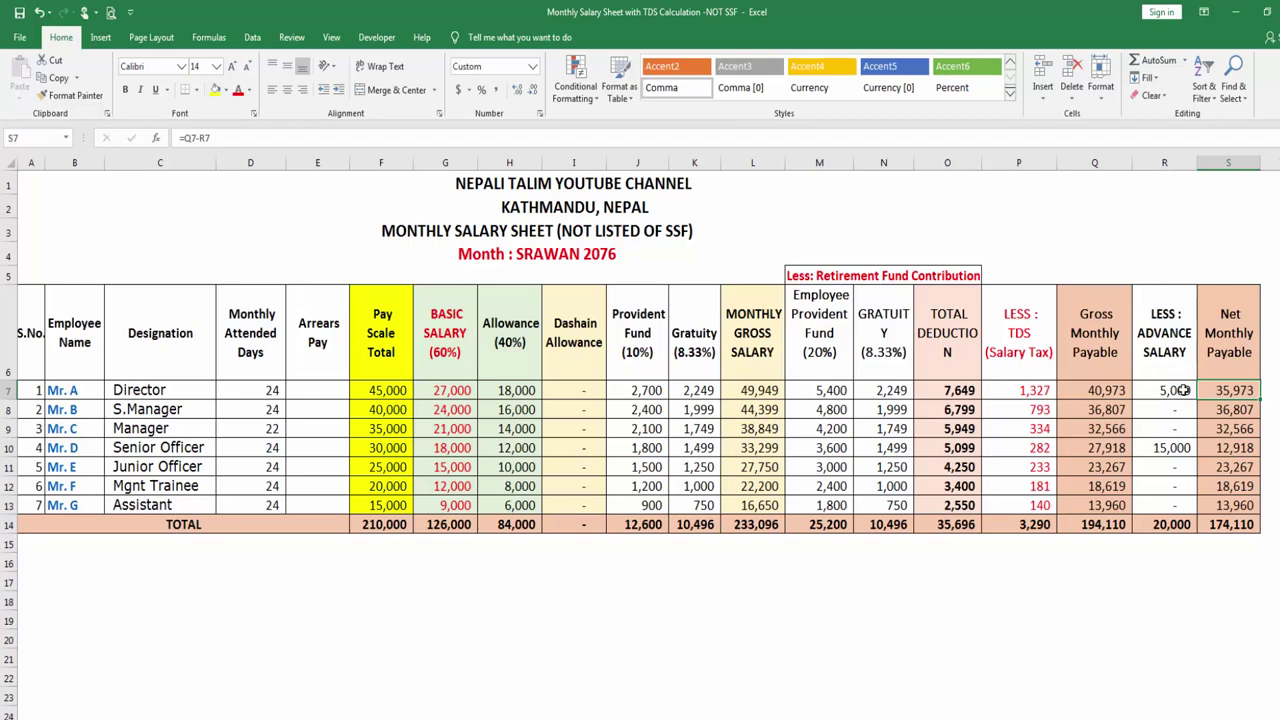
{"action": "left_click", "coordinate": [1230, 410]}
{"action": "left_click", "coordinate": [1230, 429]}
{"action": "left_click", "coordinate": [1230, 448]}
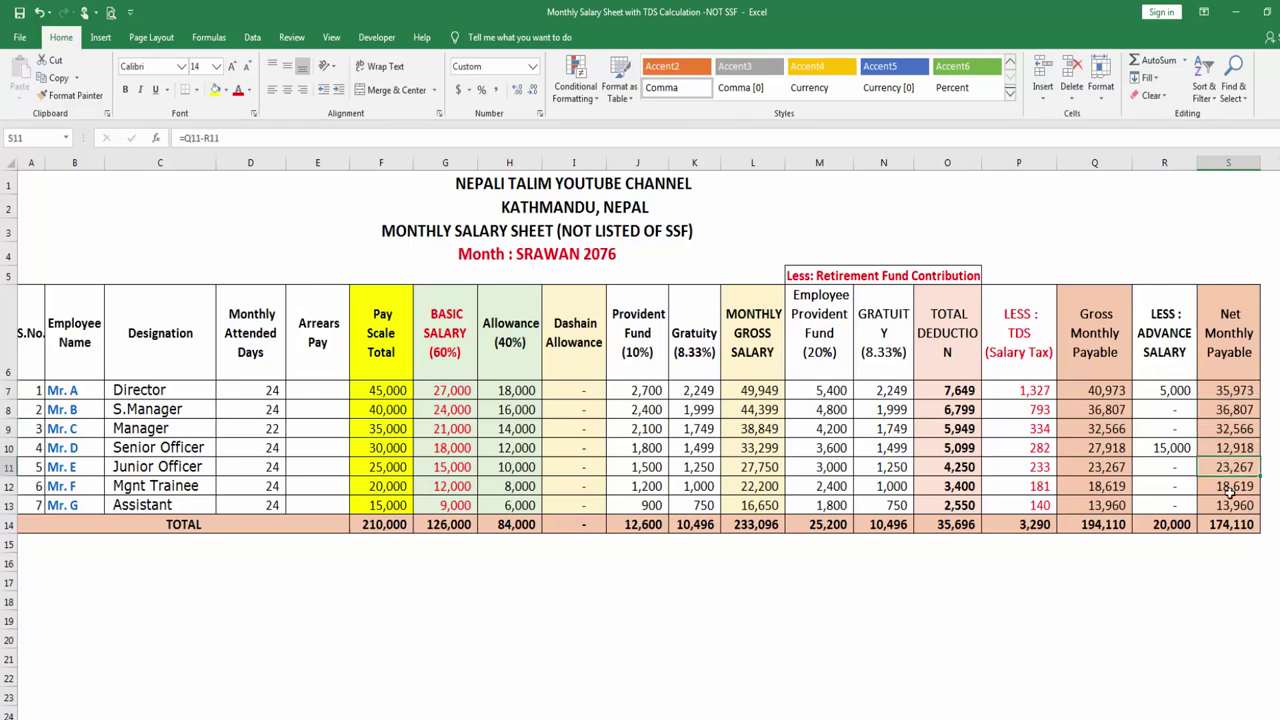
{"action": "left_click", "coordinate": [1230, 467]}
{"action": "left_click", "coordinate": [1231, 487]}
{"action": "left_click", "coordinate": [1233, 507]}
{"action": "left_click_drag", "start_coordinate": [1226, 325], "coordinate": [1229, 524]}
Step: Bold the Net Monthly Payable column S6:S14 and check the row 14 SUM totals
{"action": "left_click", "coordinate": [125, 89]}
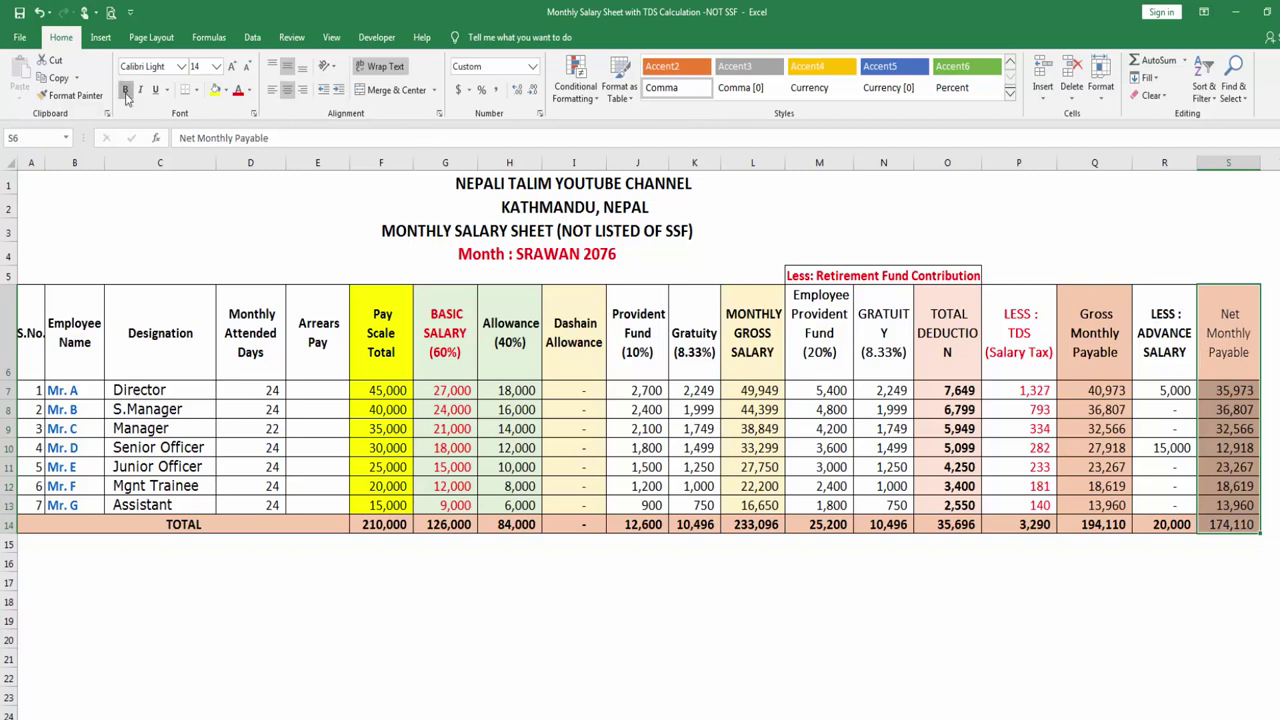
{"action": "left_click", "coordinate": [125, 89]}
{"action": "left_click", "coordinate": [1150, 543]}
{"action": "left_click", "coordinate": [1216, 524]}
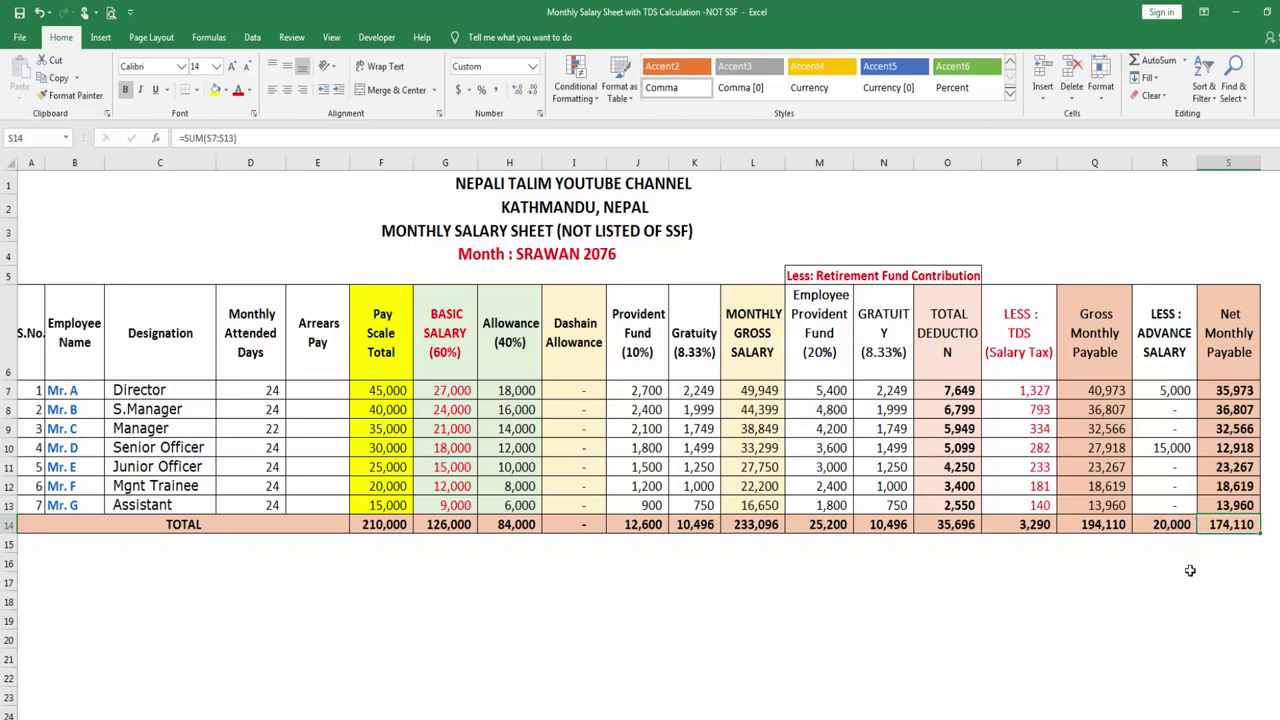
{"action": "left_click", "coordinate": [1088, 529]}
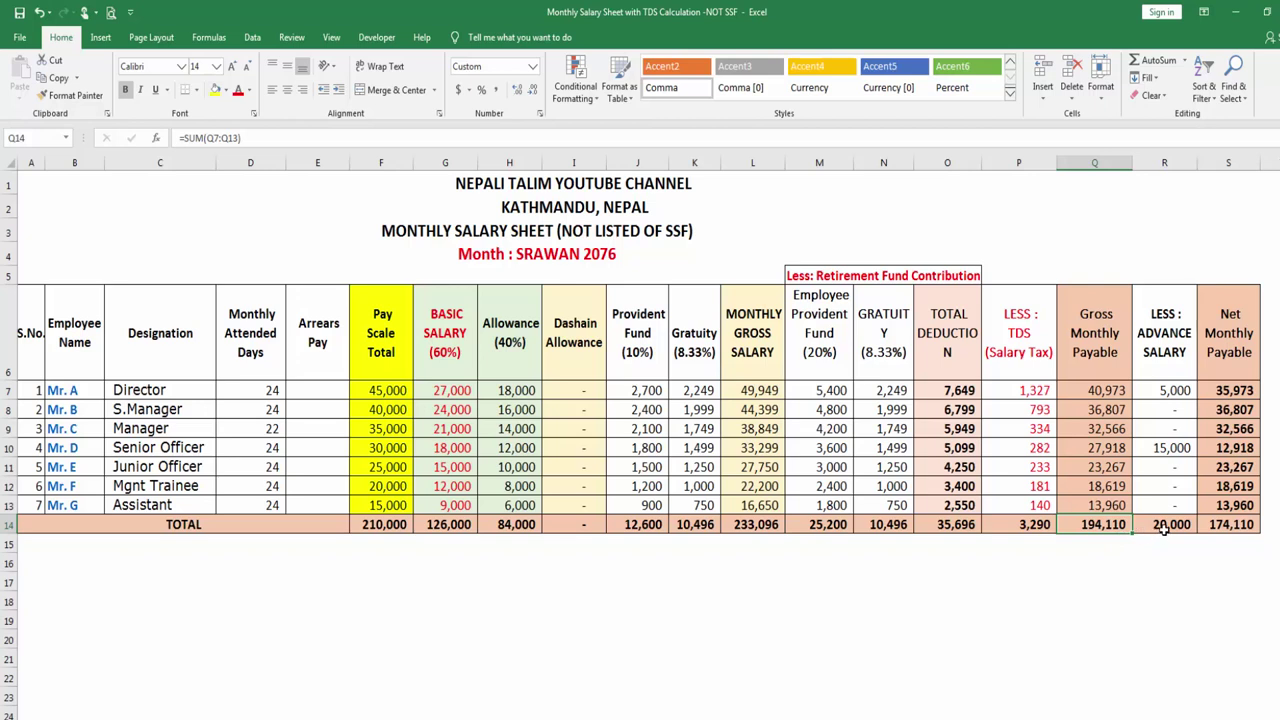
{"action": "left_click", "coordinate": [1164, 528]}
{"action": "left_click", "coordinate": [1224, 526]}
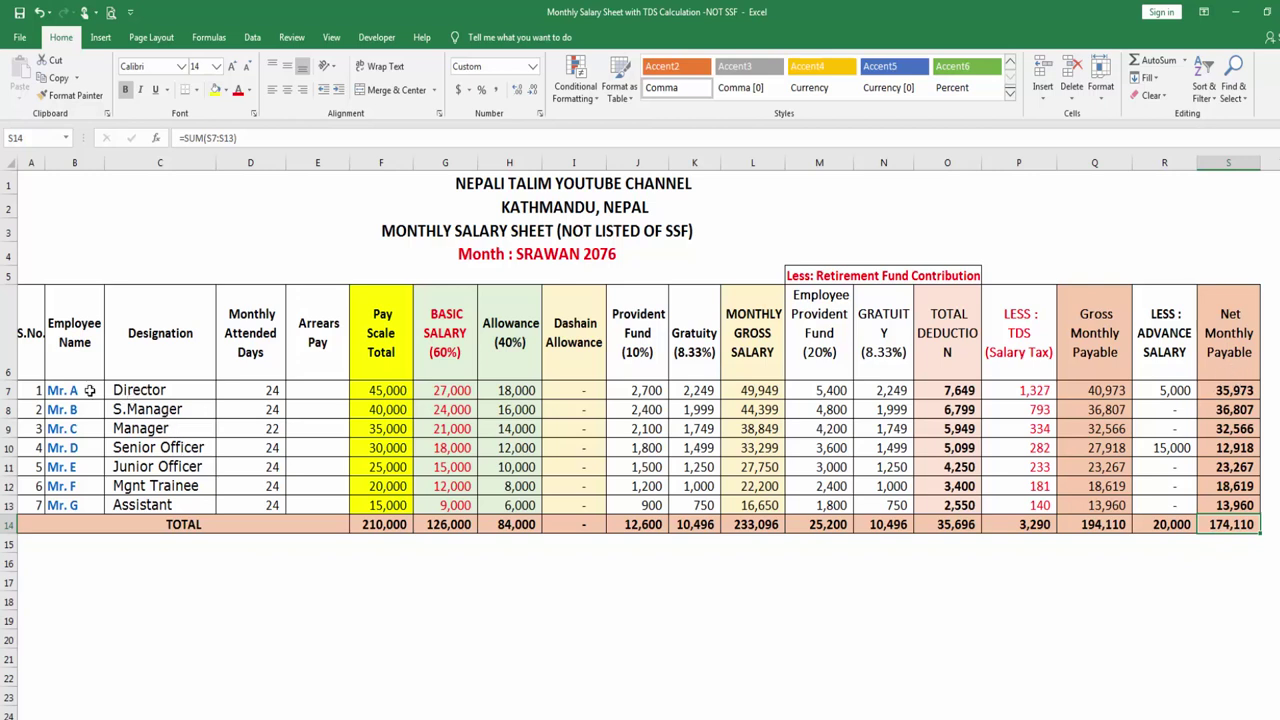
{"action": "left_click_drag", "start_coordinate": [89, 390], "coordinate": [75, 505]}
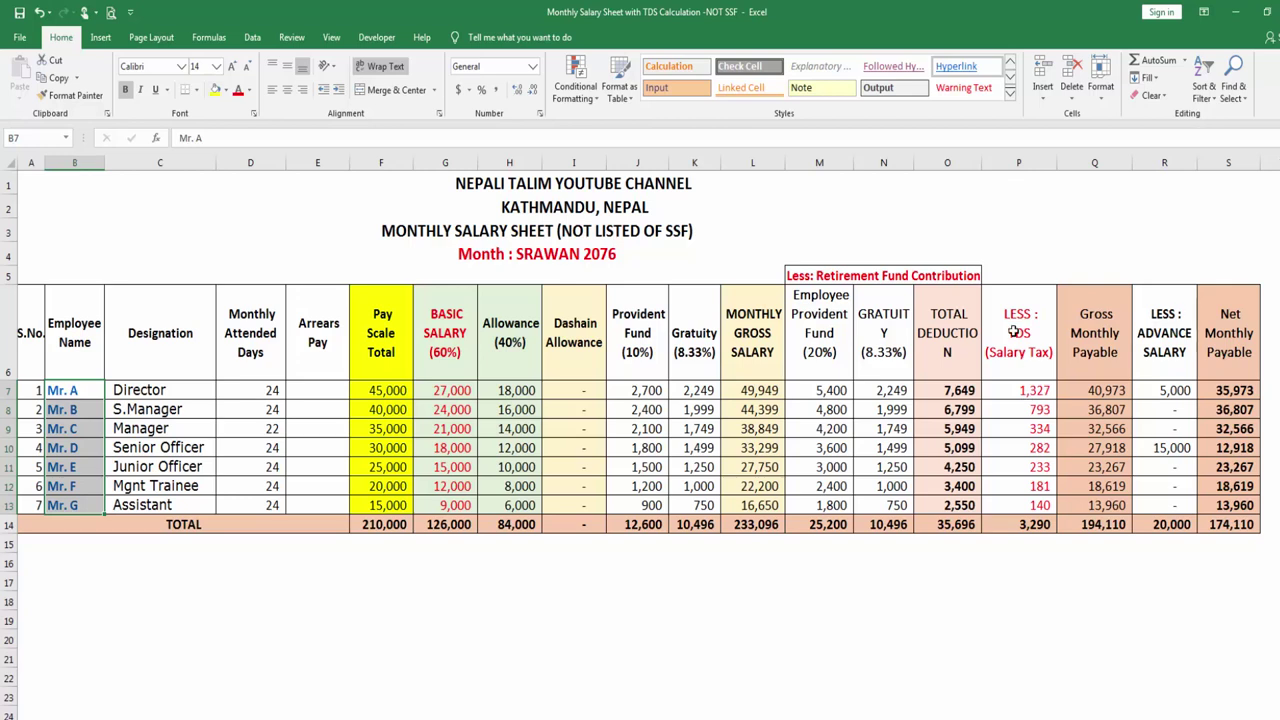
{"action": "left_click", "coordinate": [1030, 524]}
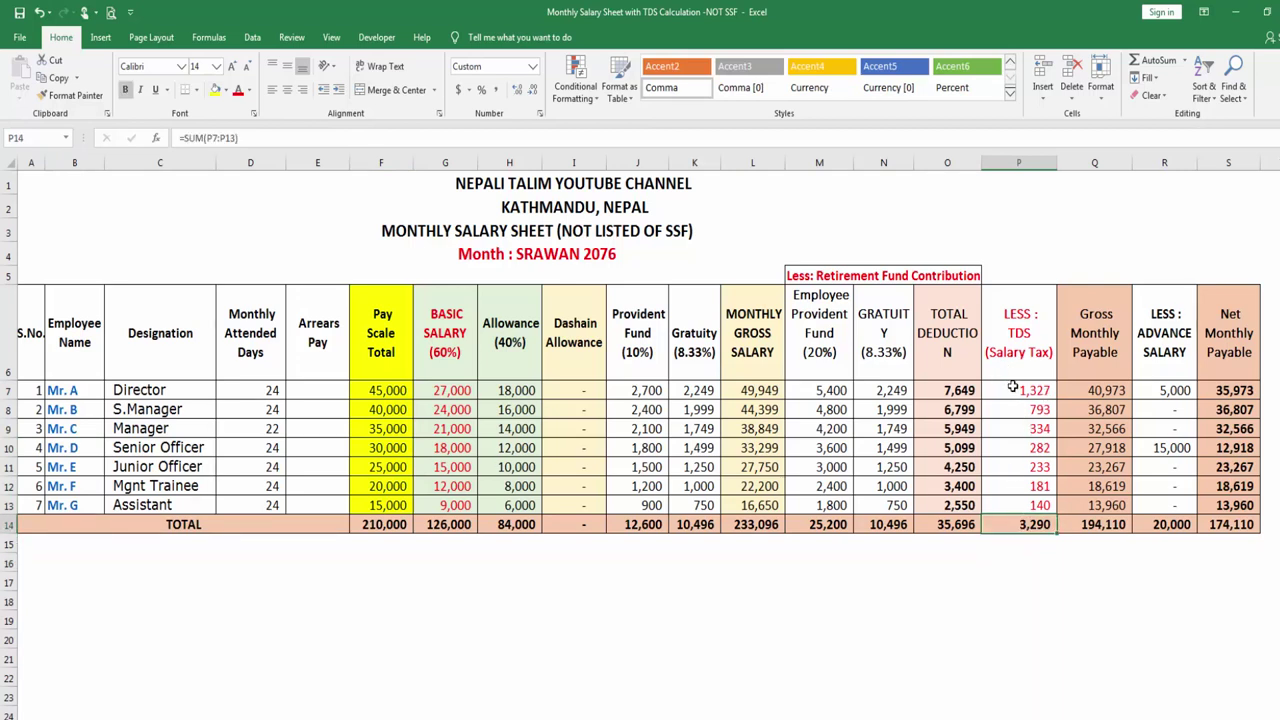
{"action": "left_click_drag", "start_coordinate": [1013, 387], "coordinate": [1021, 503]}
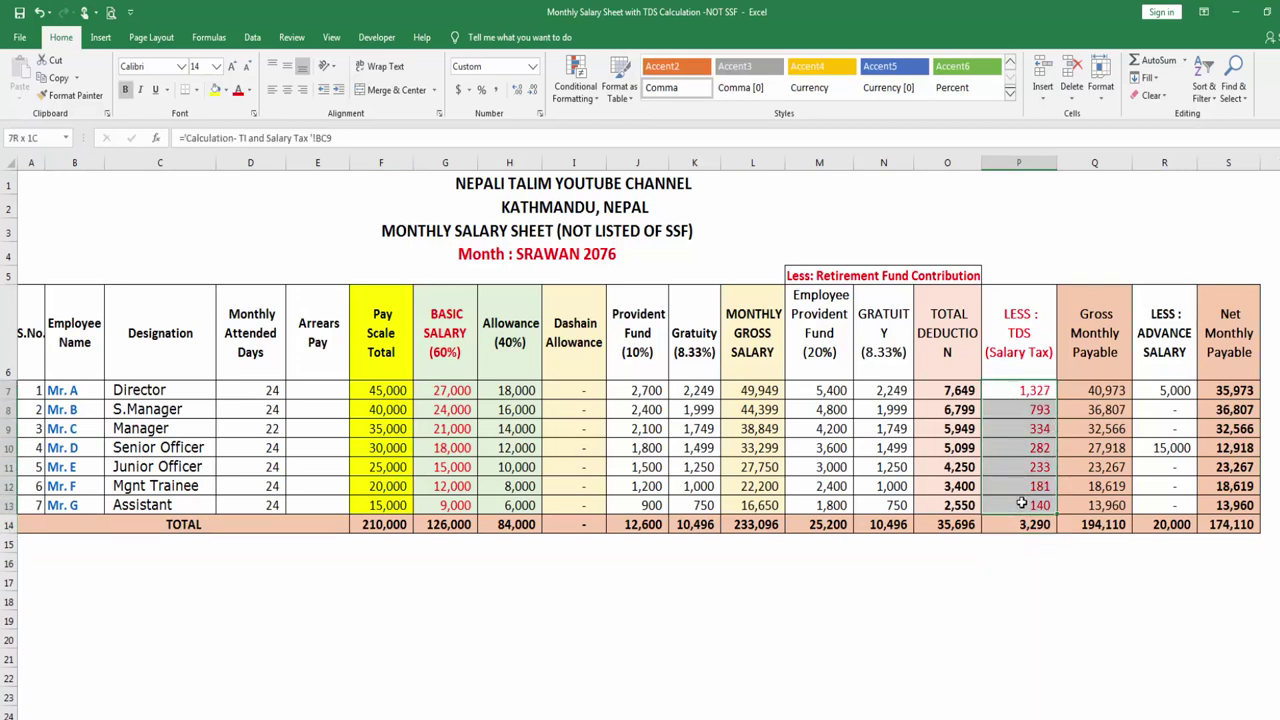
{"action": "left_click_drag", "start_coordinate": [1021, 503], "coordinate": [1021, 503]}
{"action": "left_click", "coordinate": [822, 524]}
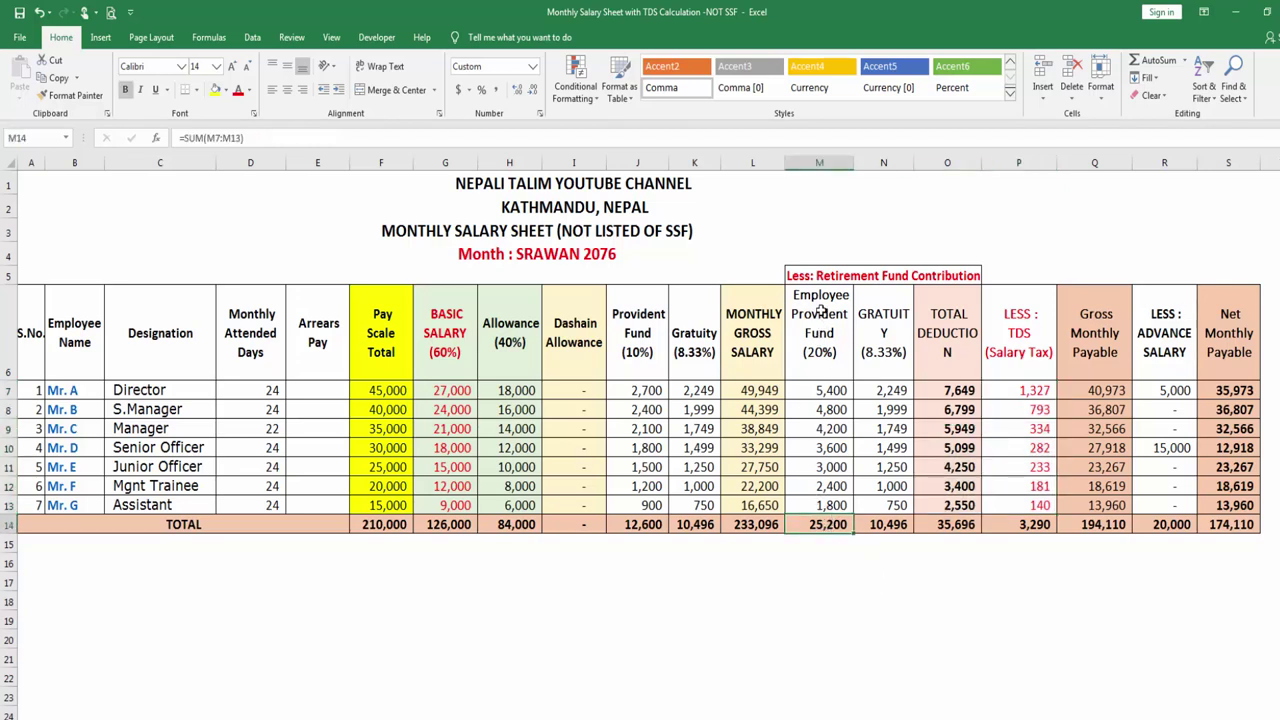
{"action": "left_click_drag", "start_coordinate": [820, 308], "coordinate": [813, 522]}
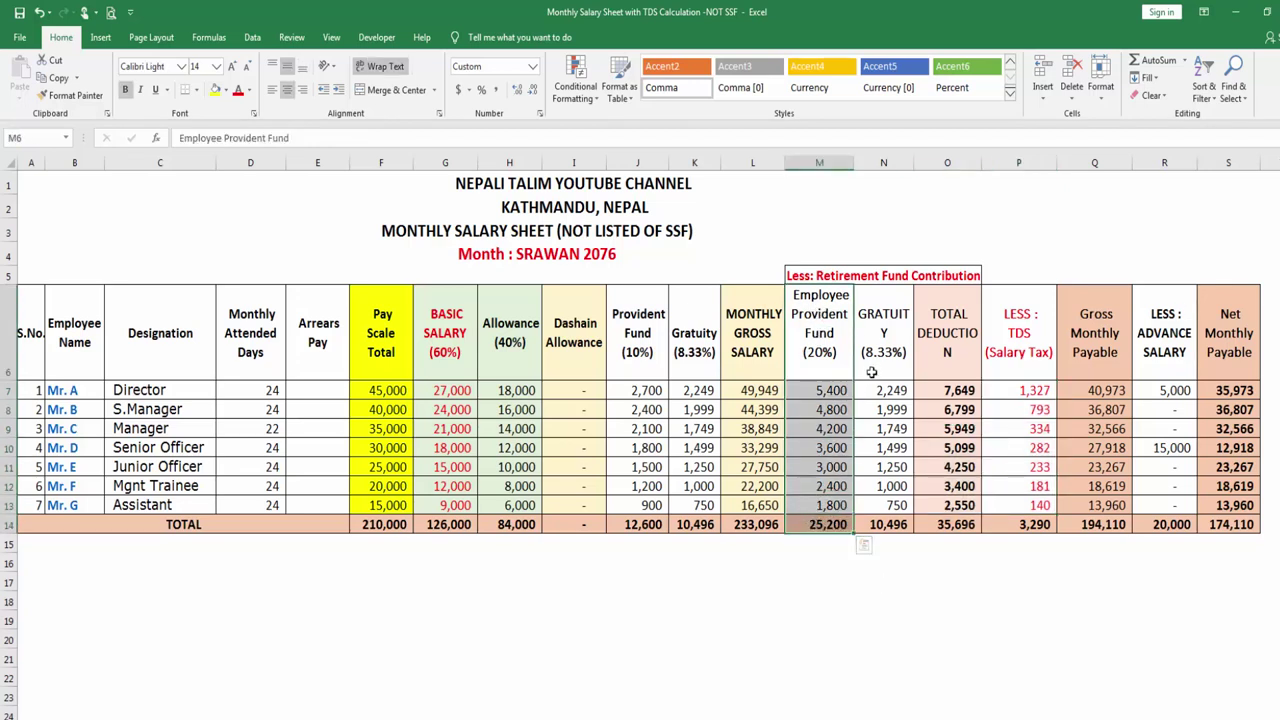
{"action": "left_click_drag", "start_coordinate": [880, 320], "coordinate": [872, 514]}
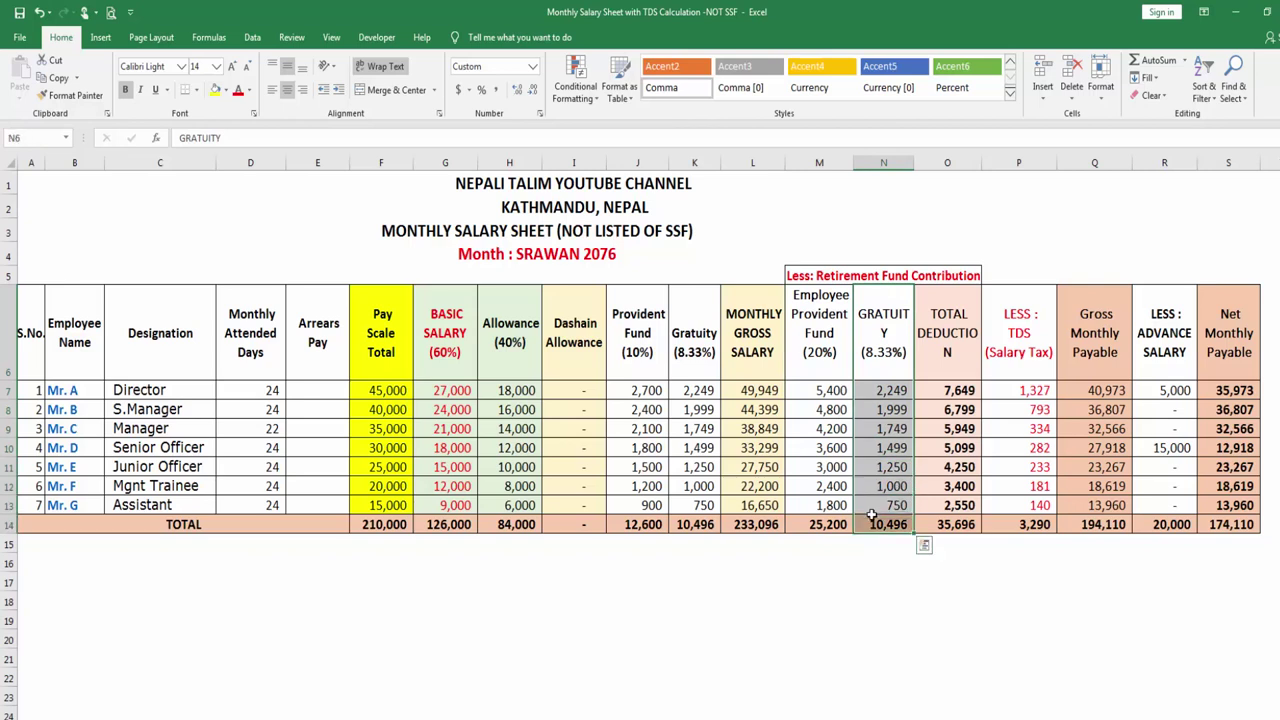
{"action": "left_click", "coordinate": [878, 526]}
{"action": "left_click", "coordinate": [818, 527]}
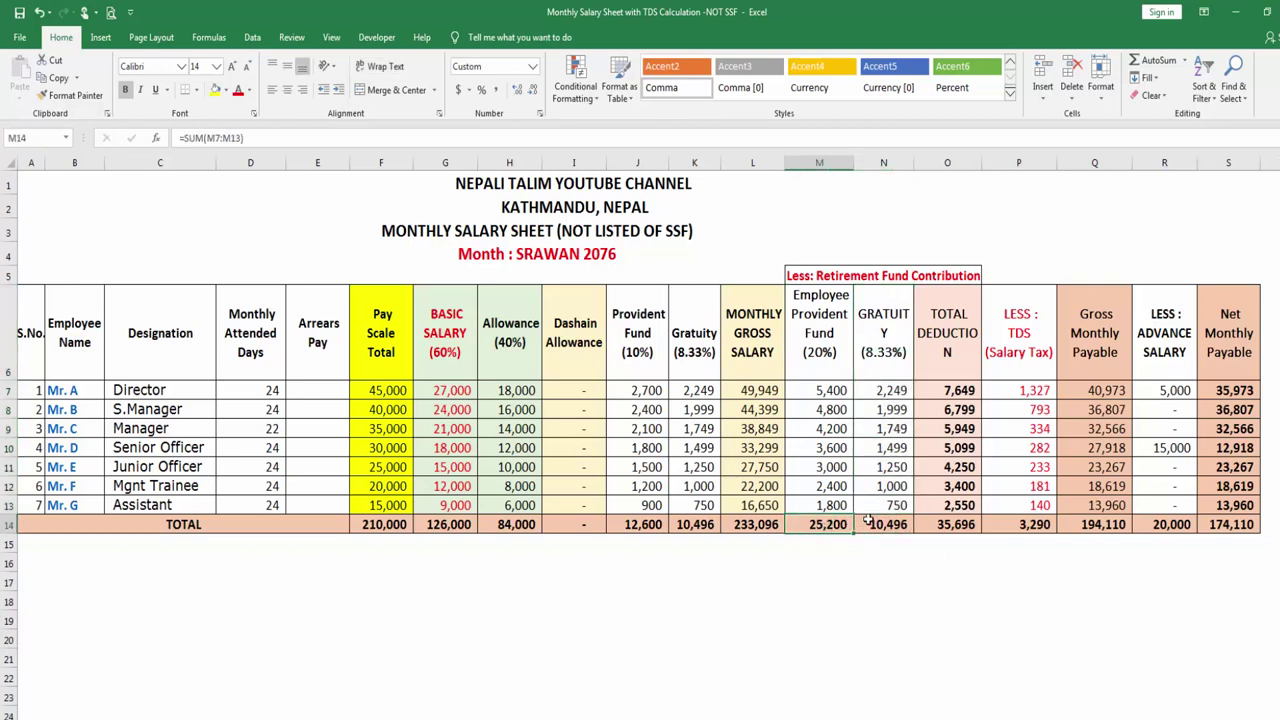
{"action": "left_click", "coordinate": [868, 524]}
{"action": "left_click", "coordinate": [820, 526]}
{"action": "left_click", "coordinate": [866, 520]}
{"action": "left_click", "coordinate": [822, 525]}
{"action": "left_click", "coordinate": [868, 524]}
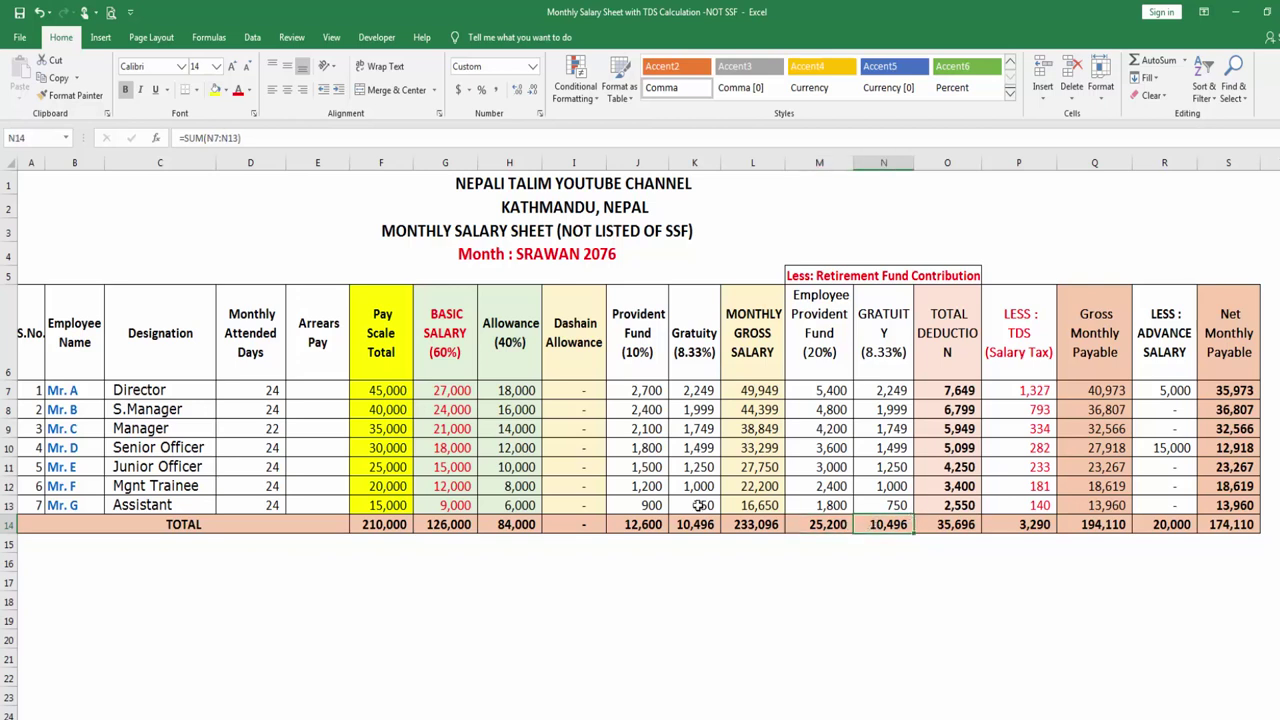